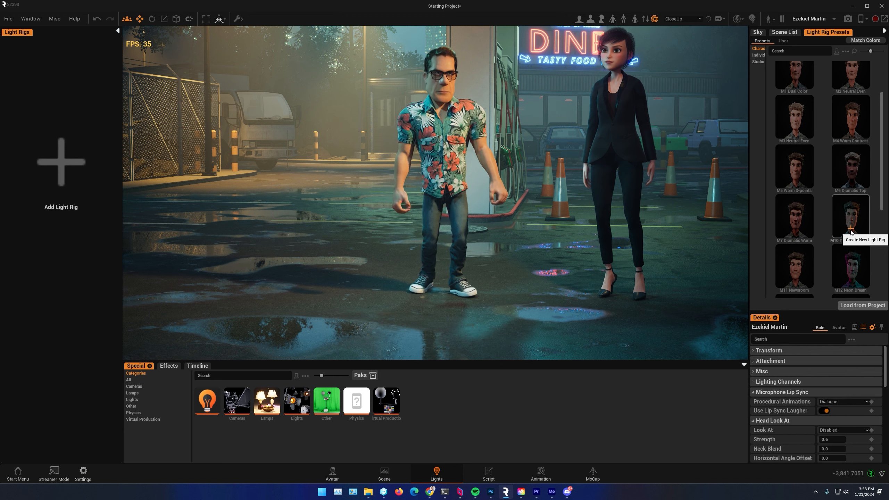
Open the woman in the black suit for avatar editing and replace her with the Alien02 avatar
{"action": "right_click_drag", "start_coordinate": [539, 102], "coordinate": [588, 111]}
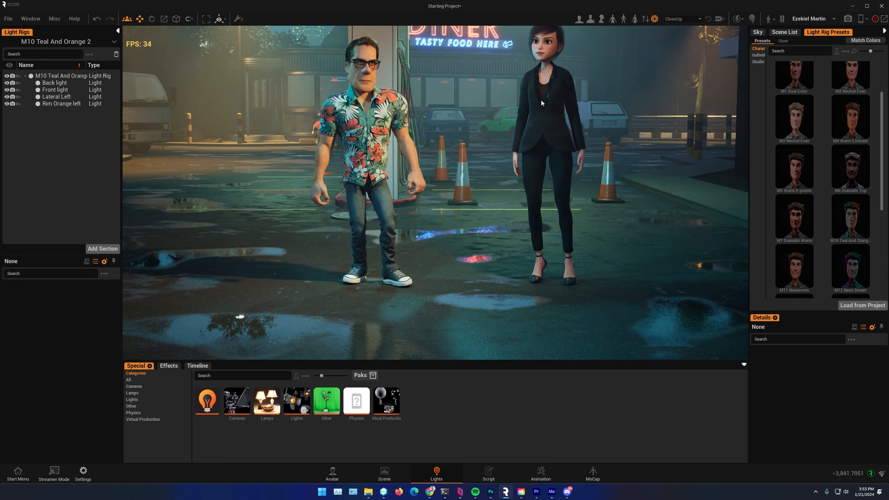
{"action": "left_click", "coordinate": [541, 122]}
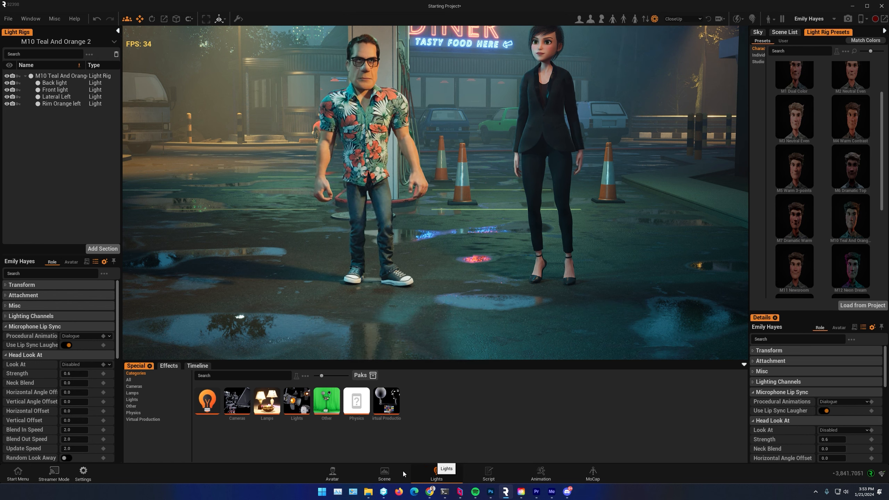
{"action": "left_click", "coordinate": [346, 476]}
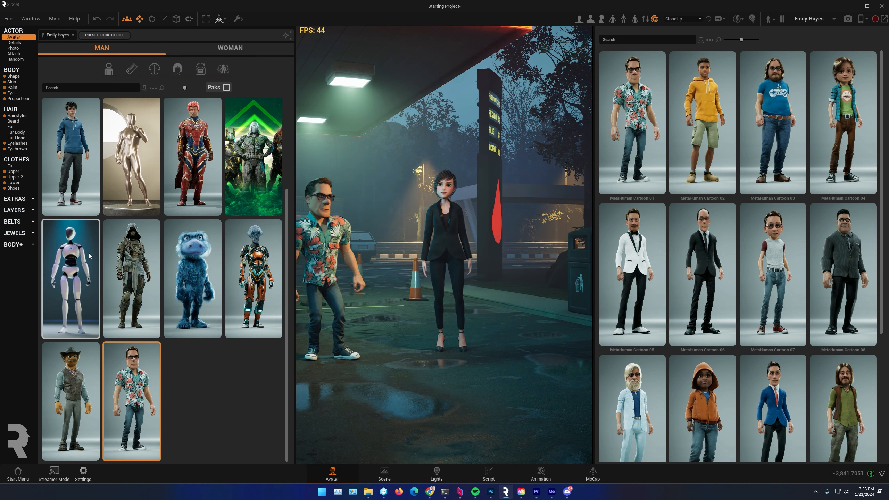
{"action": "scroll", "coordinate": [89, 256], "scroll_direction": "up", "scroll_amount": 3}
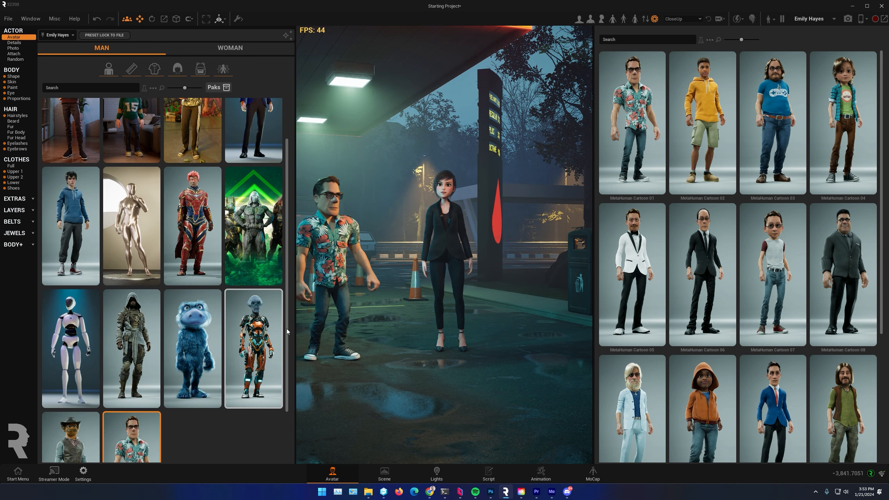
{"action": "left_click", "coordinate": [274, 324]}
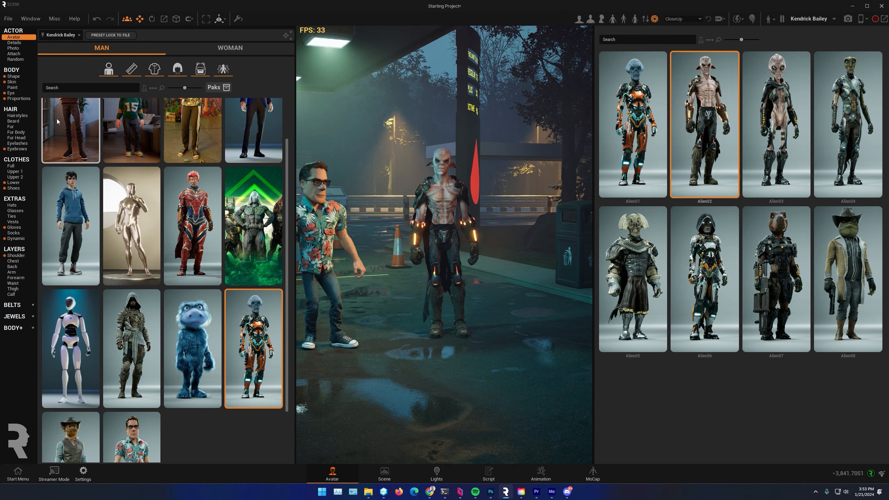
Remove the alien's lower garment and shoes, and dress it in the blue denim shorts
{"action": "left_click", "coordinate": [4, 189]}
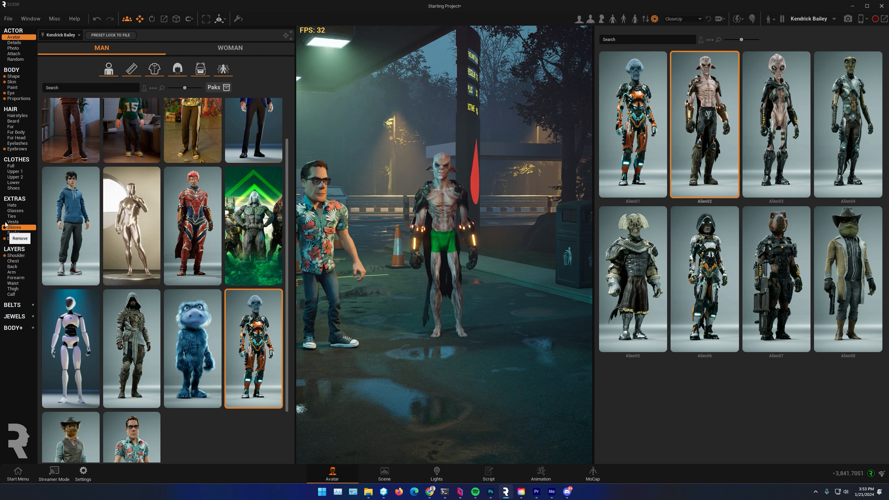
{"action": "left_click", "coordinate": [13, 183]}
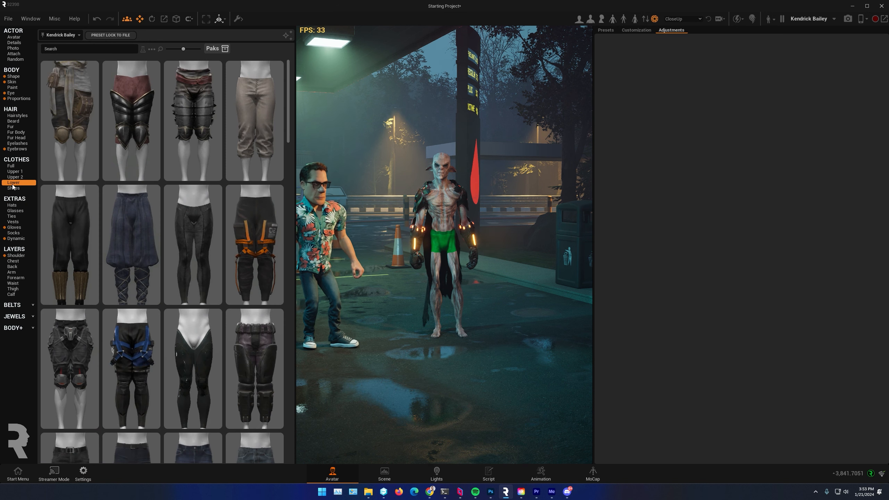
{"action": "scroll", "coordinate": [178, 165], "scroll_direction": "down", "scroll_amount": 3}
{"action": "scroll", "coordinate": [270, 118], "scroll_direction": "up", "scroll_amount": 3}
{"action": "scroll", "coordinate": [214, 251], "scroll_direction": "down", "scroll_amount": 5}
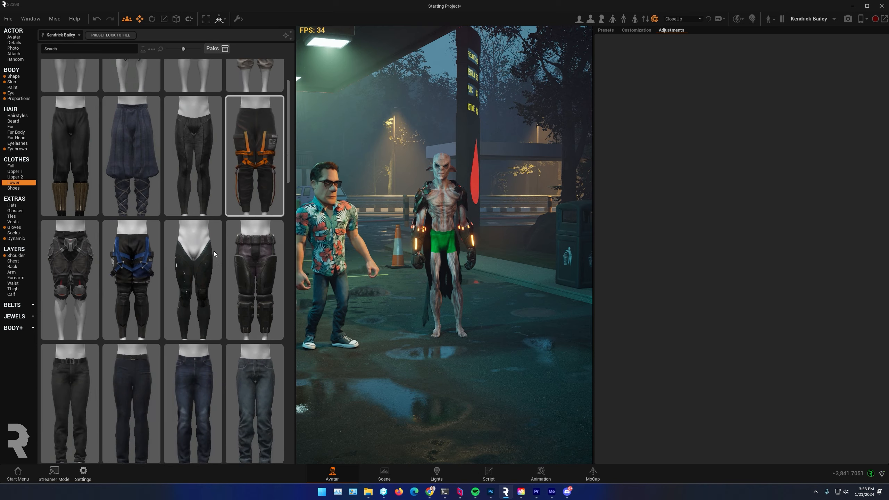
{"action": "scroll", "coordinate": [153, 235], "scroll_direction": "down", "scroll_amount": 10}
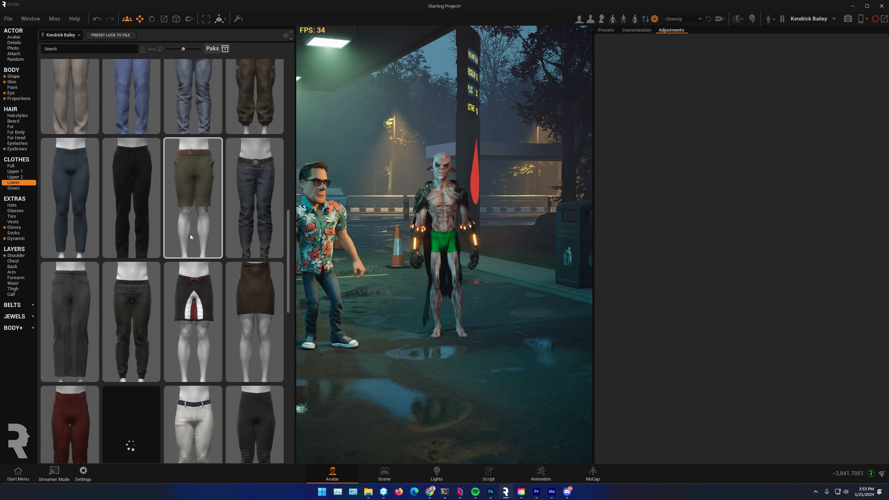
{"action": "scroll", "coordinate": [173, 235], "scroll_direction": "down", "scroll_amount": 5}
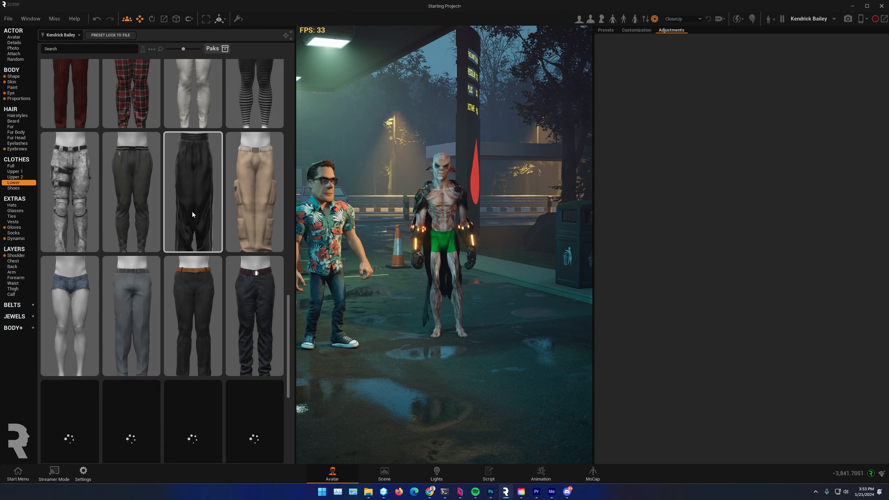
{"action": "scroll", "coordinate": [167, 224], "scroll_direction": "down", "scroll_amount": 5}
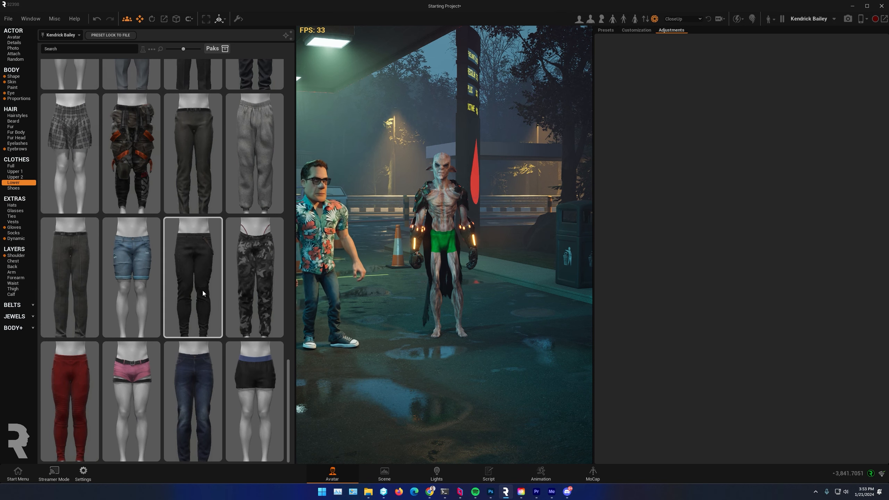
{"action": "left_click", "coordinate": [150, 256]}
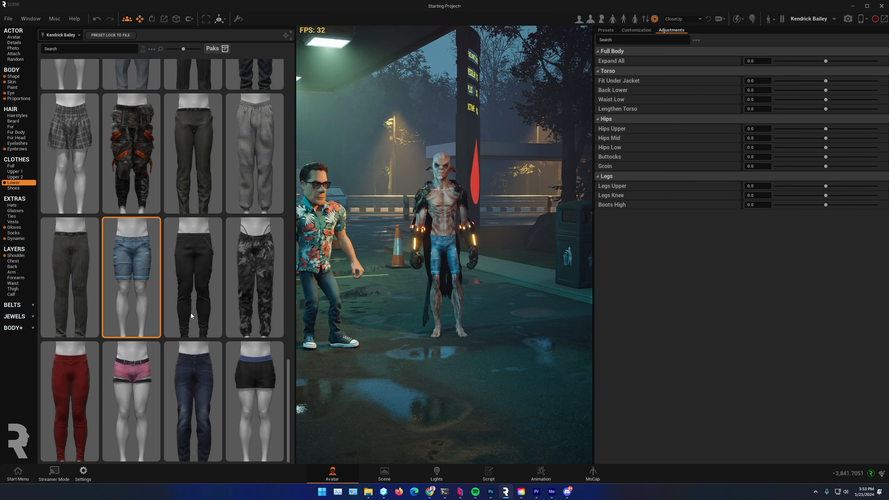
Replace the denim shorts with the dark ripped jeans and apply their light faded-blue preset
{"action": "scroll", "coordinate": [145, 372], "scroll_direction": "up", "scroll_amount": 3}
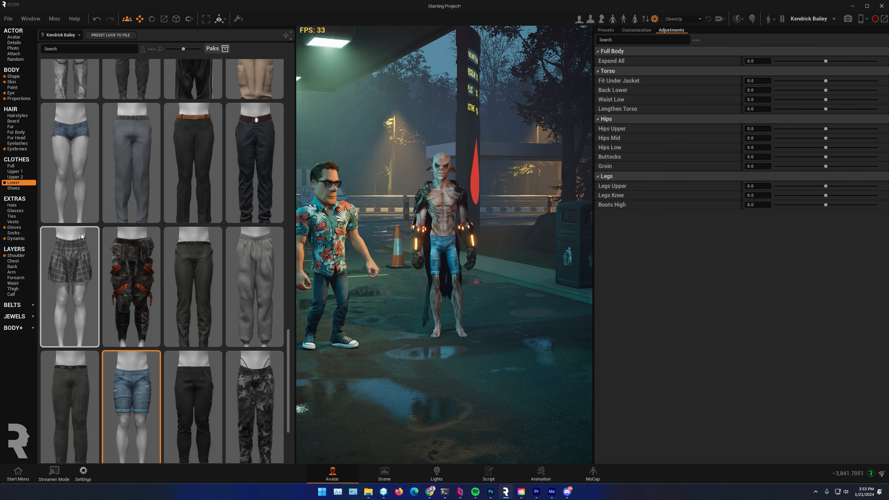
{"action": "scroll", "coordinate": [77, 221], "scroll_direction": "up", "scroll_amount": 10}
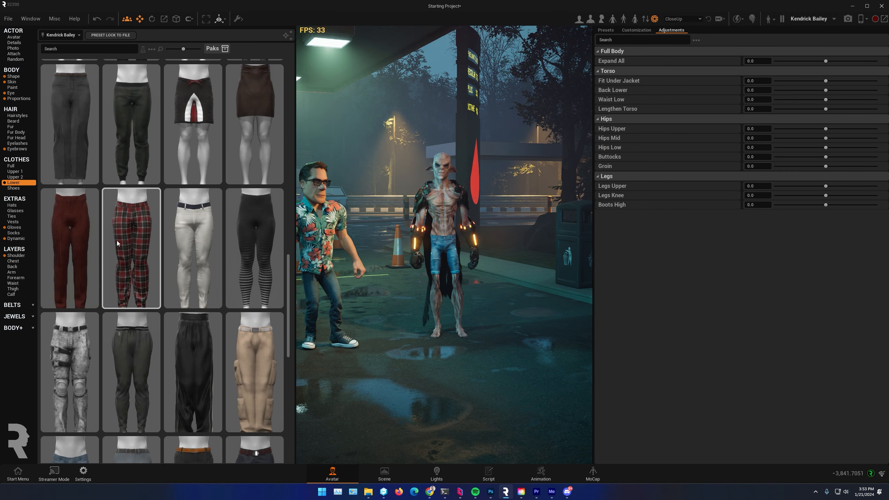
{"action": "scroll", "coordinate": [214, 221], "scroll_direction": "up", "scroll_amount": 10}
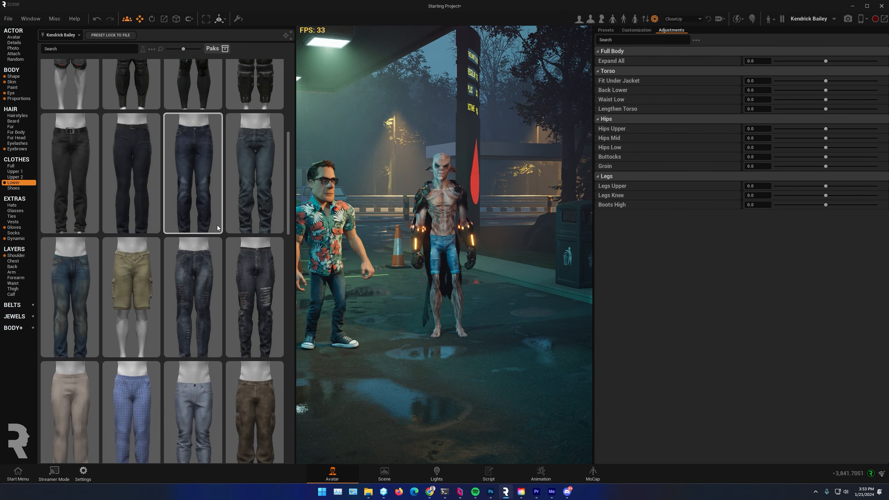
{"action": "left_click", "coordinate": [262, 306]}
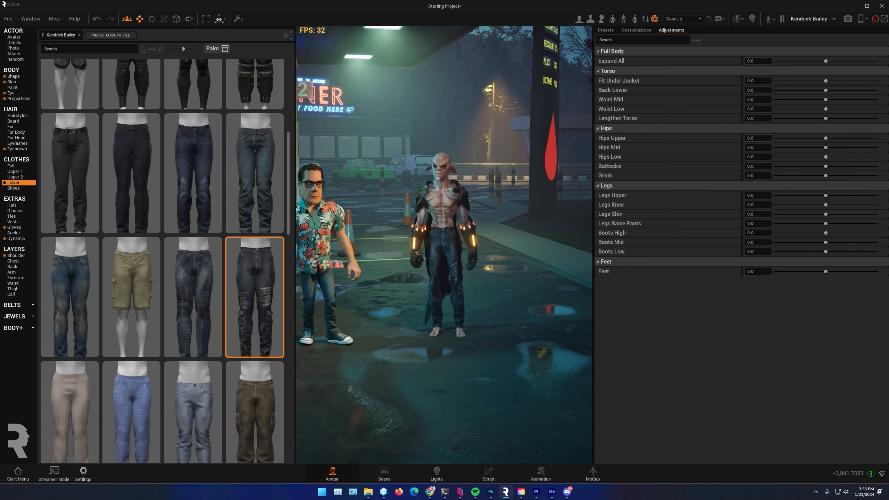
{"action": "left_click", "coordinate": [644, 31]}
{"action": "left_click", "coordinate": [605, 30]}
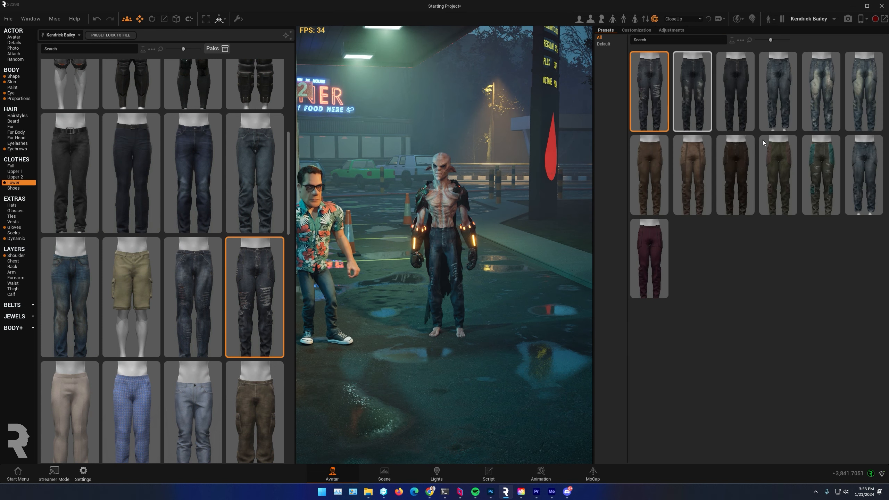
{"action": "left_click", "coordinate": [820, 104]}
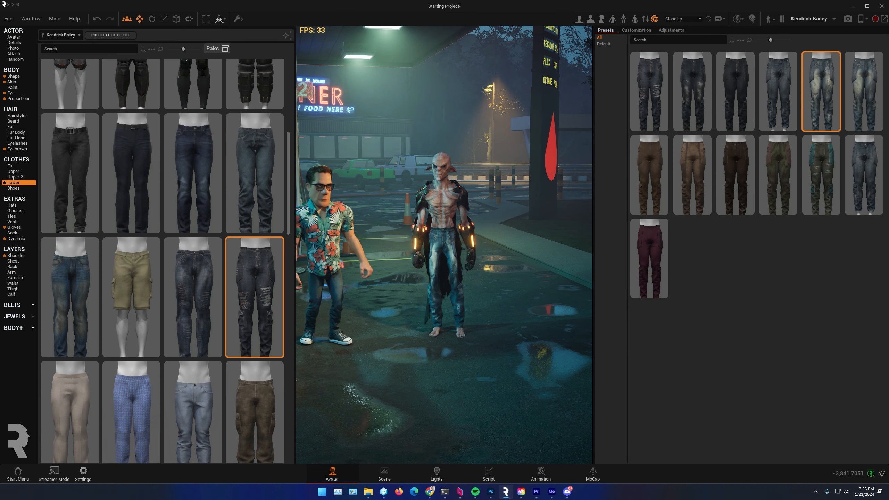
Apply the red blood-stained full-body paint to the alien
{"action": "left_click", "coordinate": [14, 87]}
{"action": "left_click", "coordinate": [132, 274]}
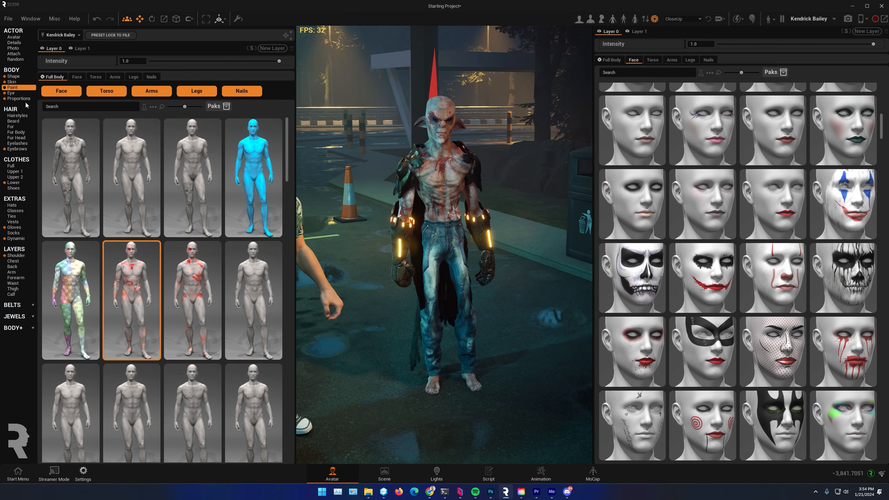
Choose the natural Luc head for the shape blend and set its share to 100
{"action": "left_click", "coordinate": [13, 77]}
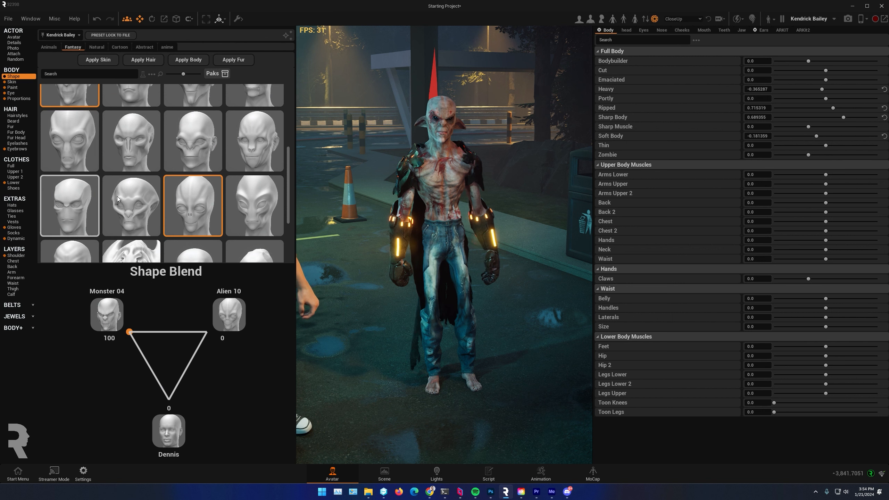
{"action": "scroll", "coordinate": [143, 186], "scroll_direction": "up", "scroll_amount": 3}
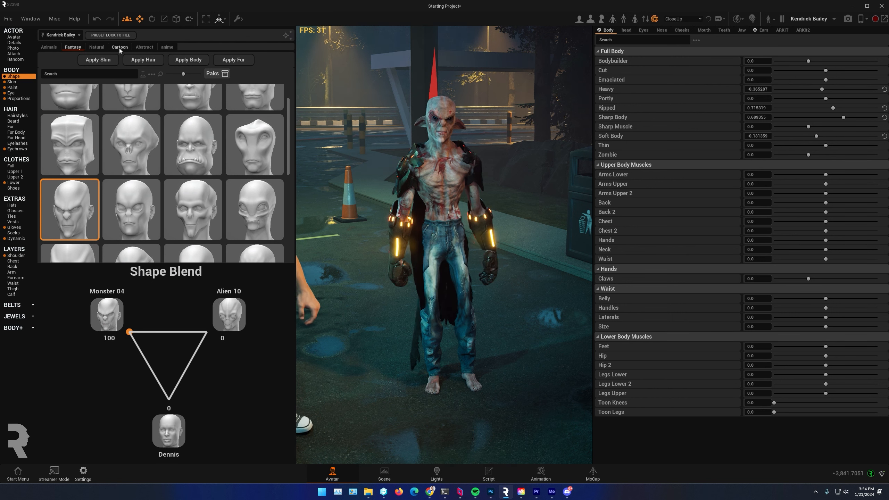
{"action": "left_click", "coordinate": [98, 48]}
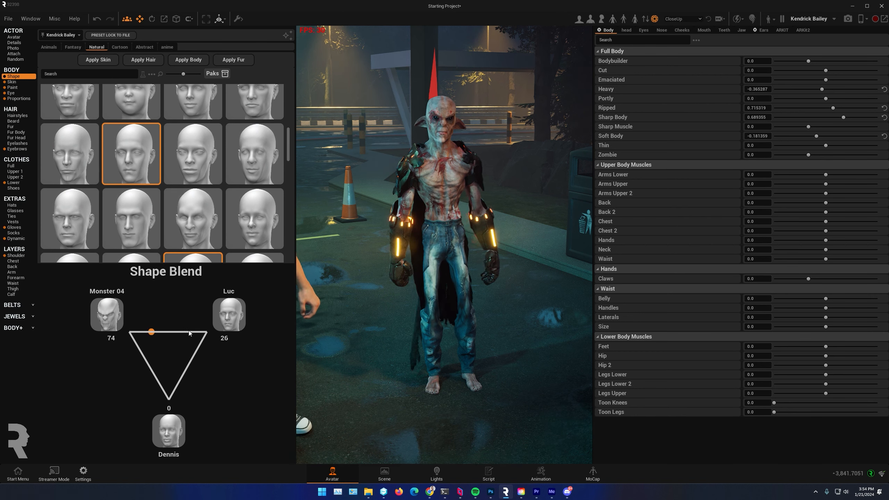
{"action": "scroll", "coordinate": [413, 235], "scroll_direction": "up", "scroll_amount": 2}
{"action": "left_click_drag", "start_coordinate": [380, 237], "coordinate": [448, 233]}
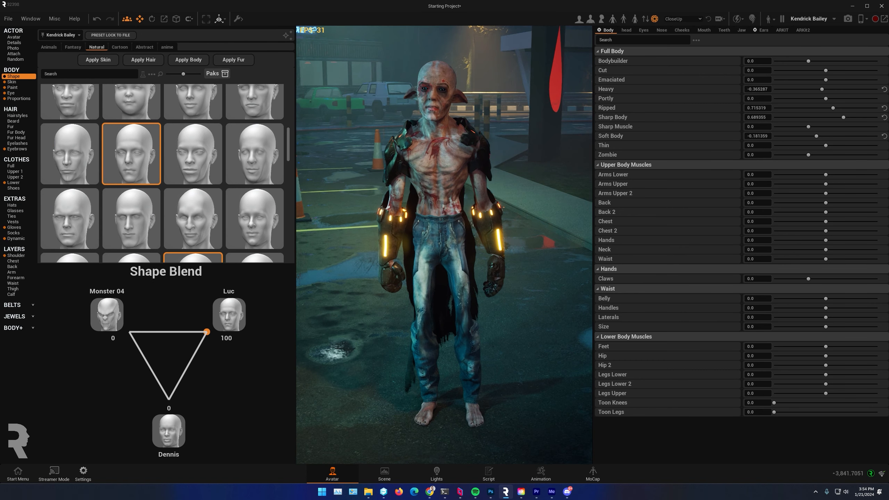
Reset the ear and body shape adjustments, and remove the character's gloves and dynamic garment
{"action": "left_click", "coordinate": [755, 30]}
{"action": "mouse_move", "coordinate": [469, 147]}
{"action": "left_mouse_down"}
{"action": "mouse_move", "coordinate": [522, 147]}
{"action": "mouse_move", "coordinate": [468, 141]}
{"action": "left_mouse_up"}
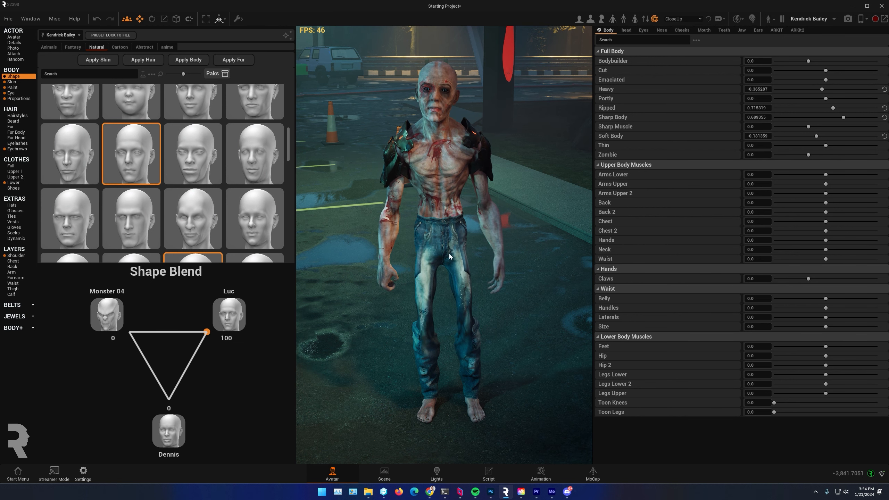
{"action": "left_click_drag", "start_coordinate": [449, 257], "coordinate": [419, 257]}
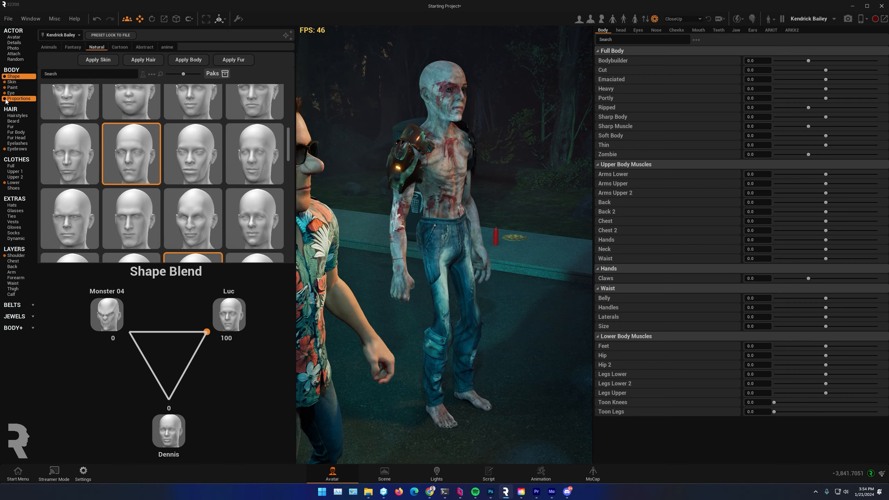
Apply the Thin 05 preset to the blood-stained character's body proportions
{"action": "left_click", "coordinate": [19, 98]}
{"action": "left_click_drag", "start_coordinate": [568, 173], "coordinate": [473, 147]}
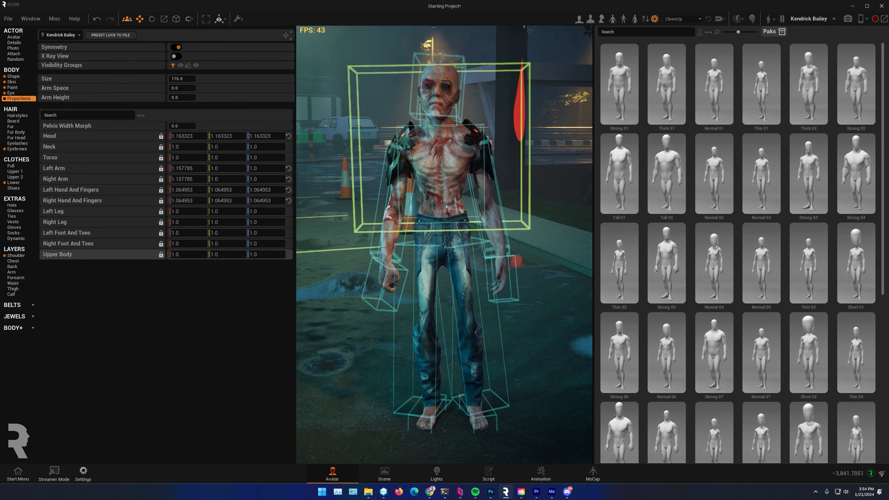
{"action": "scroll", "coordinate": [470, 108], "scroll_direction": "down", "scroll_amount": 4}
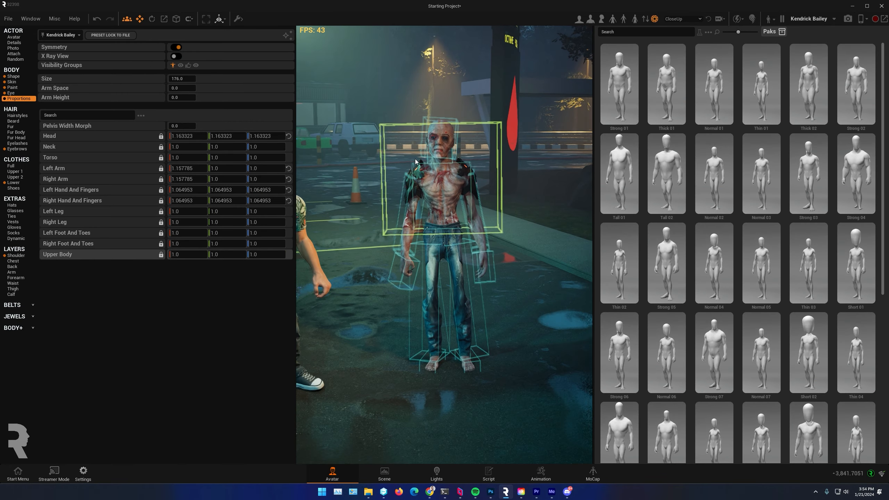
{"action": "left_click", "coordinate": [808, 173]}
{"action": "left_click", "coordinate": [676, 282]}
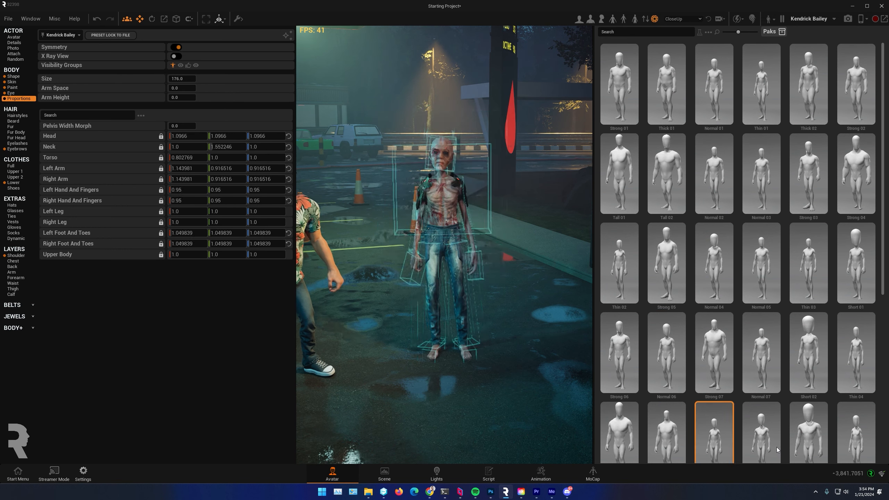
{"action": "scroll", "coordinate": [836, 437], "scroll_direction": "down", "scroll_amount": 4}
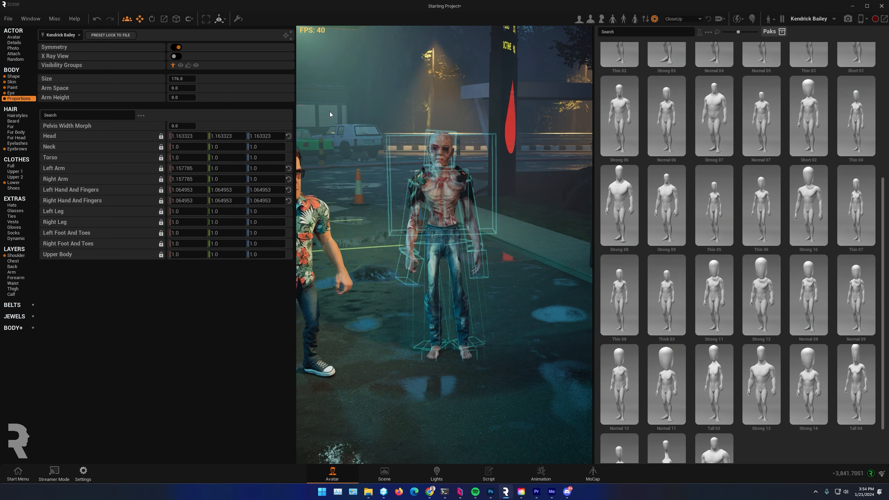
{"action": "left_click", "coordinate": [7, 100]}
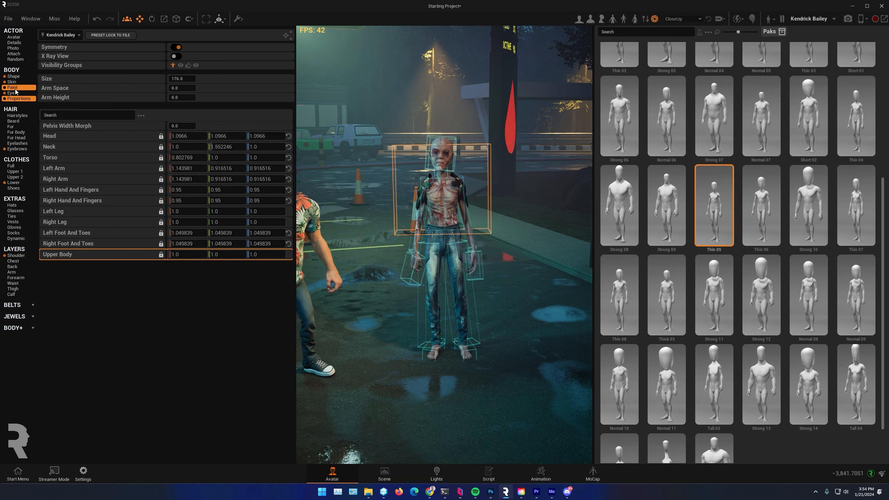
Try a head scale of 0.3 in the body proportions and set it to 1.25
{"action": "left_click_drag", "start_coordinate": [172, 136], "coordinate": [187, 136]}
{"action": "type", "text": "0.3"}
{"action": "key", "text": "Return"}
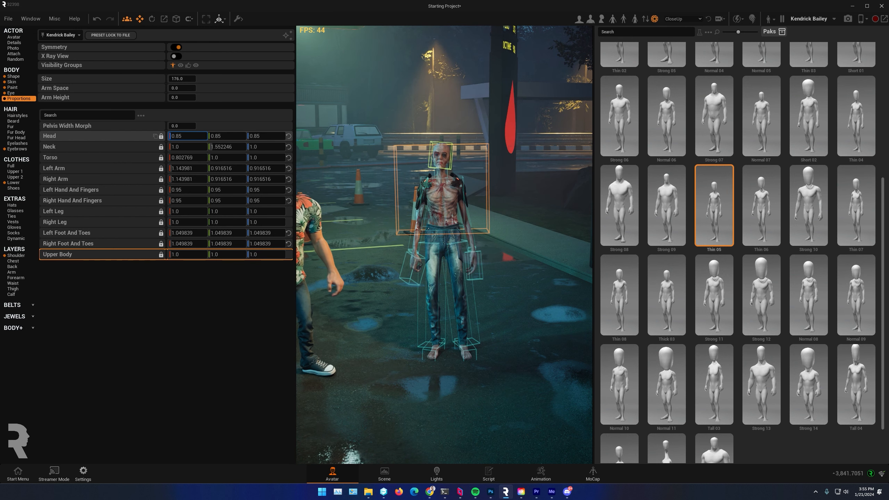
{"action": "type", "text": "1.25"}
{"action": "key", "text": "Return"}
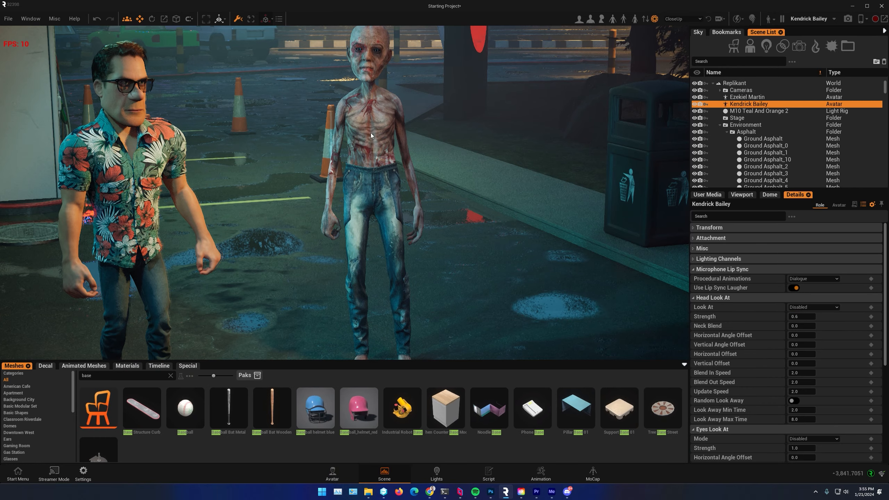
Select the man in the floral shirt in the scene and clear the mesh library's search filter
{"action": "right_click_drag", "start_coordinate": [371, 133], "coordinate": [257, 218]}
{"action": "scroll", "coordinate": [382, 177], "scroll_direction": "down", "scroll_amount": 2}
{"action": "left_click", "coordinate": [207, 192]}
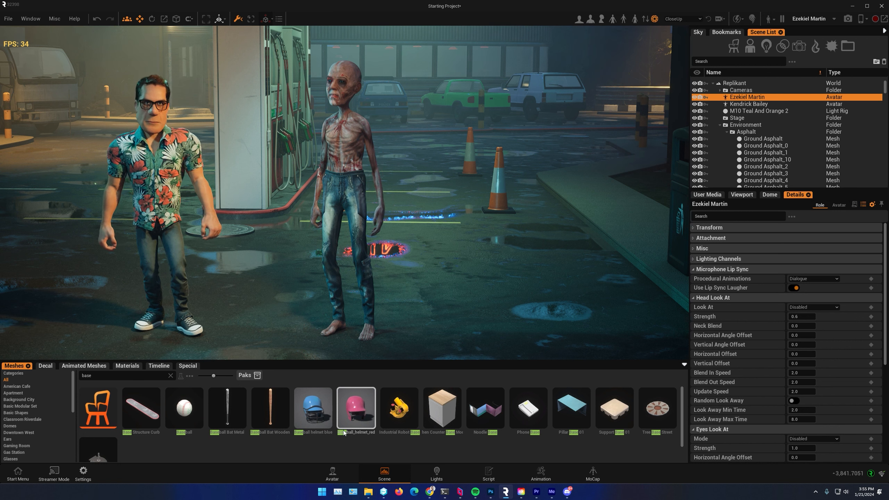
{"action": "left_click", "coordinate": [171, 376]}
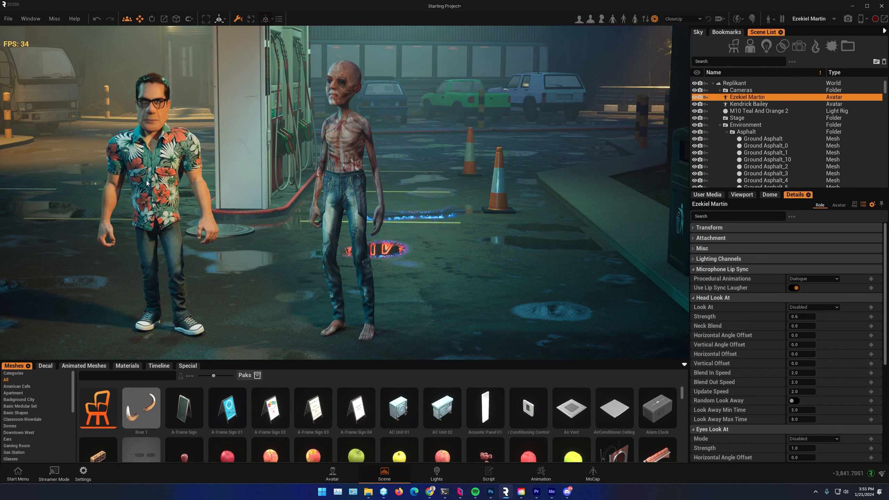
{"action": "mouse_move", "coordinate": [344, 193]}
{"action": "left_mouse_down", "text": "alt"}
{"action": "mouse_move", "coordinate": [539, 192]}
{"action": "mouse_move", "coordinate": [399, 207]}
{"action": "mouse_move", "coordinate": [346, 175]}
{"action": "mouse_move", "coordinate": [344, 189]}
{"action": "left_mouse_up", "text": "alt"}
{"action": "left_click_drag", "start_coordinate": [275, 195], "coordinate": [589, 195], "text": "alt"}
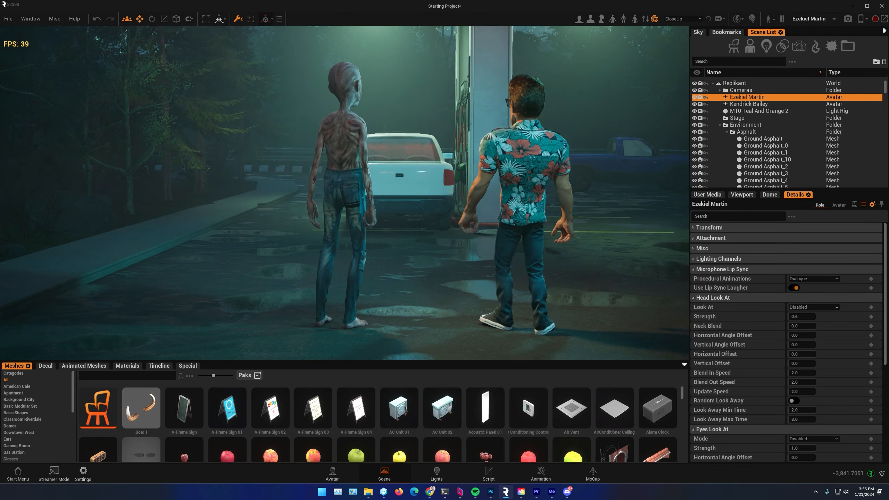
Move the zombie-like character across the lot toward the fence beside the floral-shirt man and rotate it about -23 degrees in yaw
{"action": "left_click_drag", "start_coordinate": [315, 209], "coordinate": [147, 209], "text": "alt"}
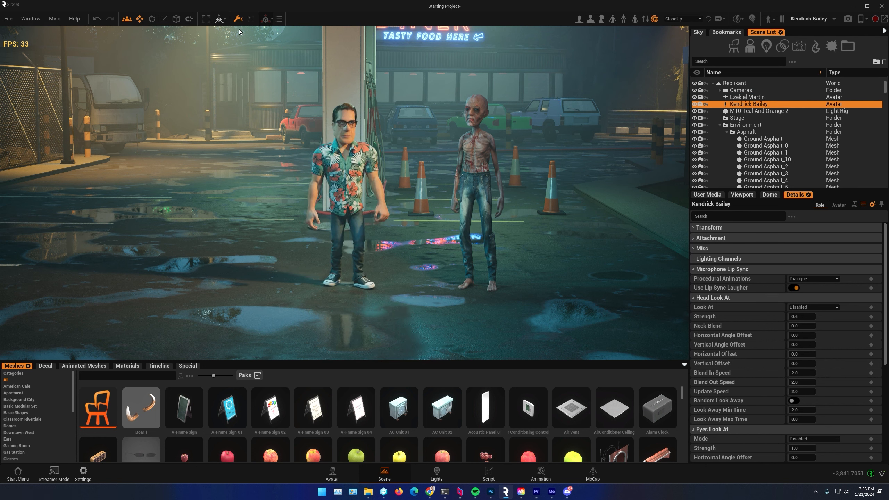
{"action": "left_click", "coordinate": [217, 22]}
{"action": "left_click_drag", "start_coordinate": [455, 289], "coordinate": [92, 182]}
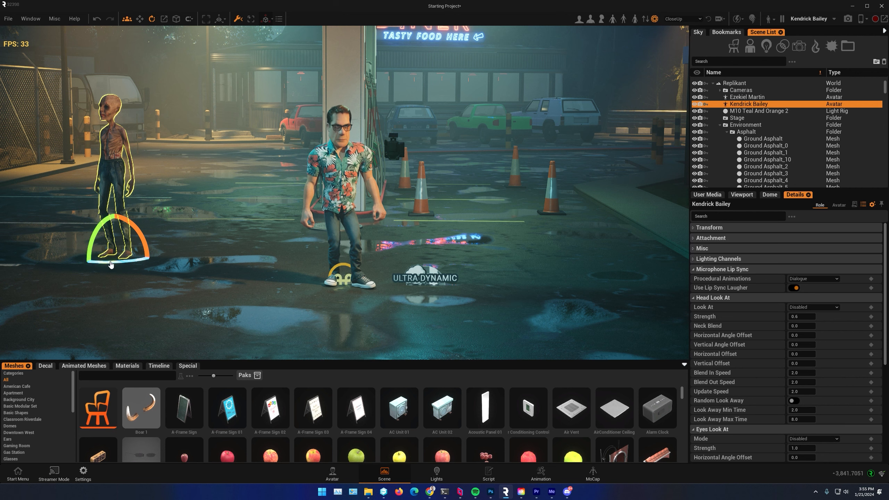
{"action": "left_click_drag", "start_coordinate": [111, 265], "coordinate": [111, 264]}
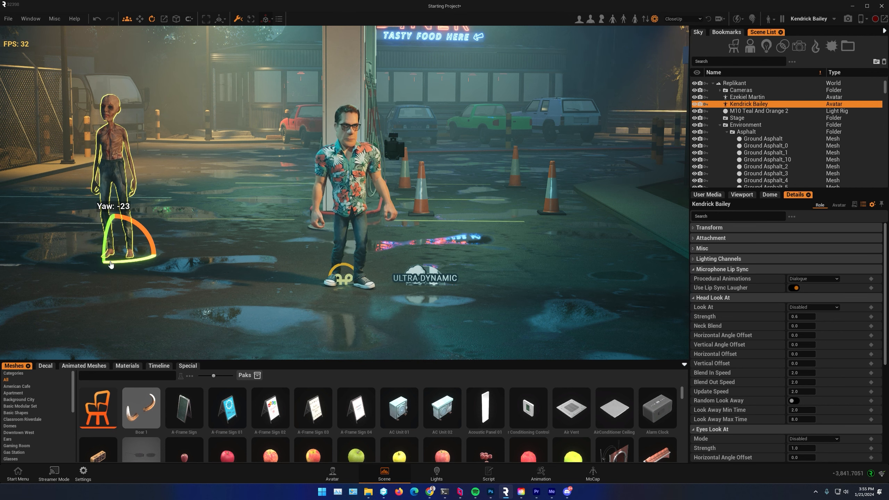
Select the floral-shirt man, switch to animation mode and search all animations for "run"
{"action": "right_click_drag", "start_coordinate": [180, 166], "coordinate": [191, 119]}
{"action": "scroll", "coordinate": [255, 166], "scroll_direction": "up", "scroll_amount": 6}
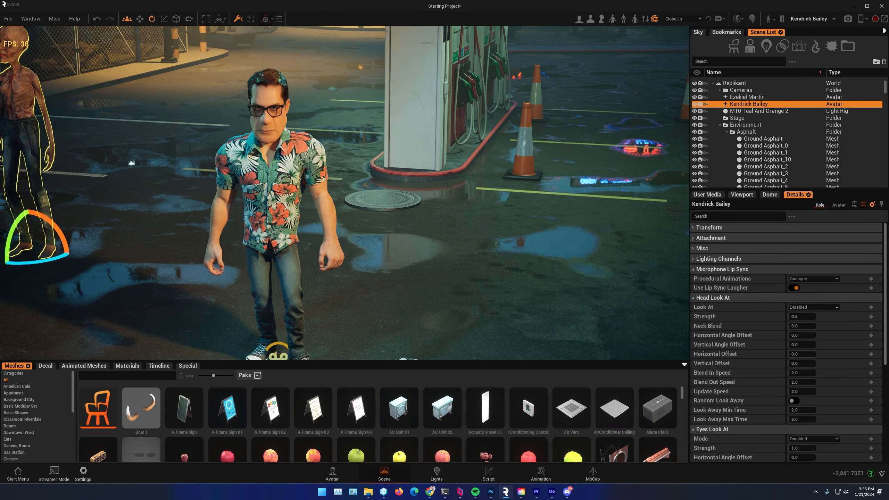
{"action": "middle_click_drag", "start_coordinate": [191, 120], "coordinate": [182, 47]}
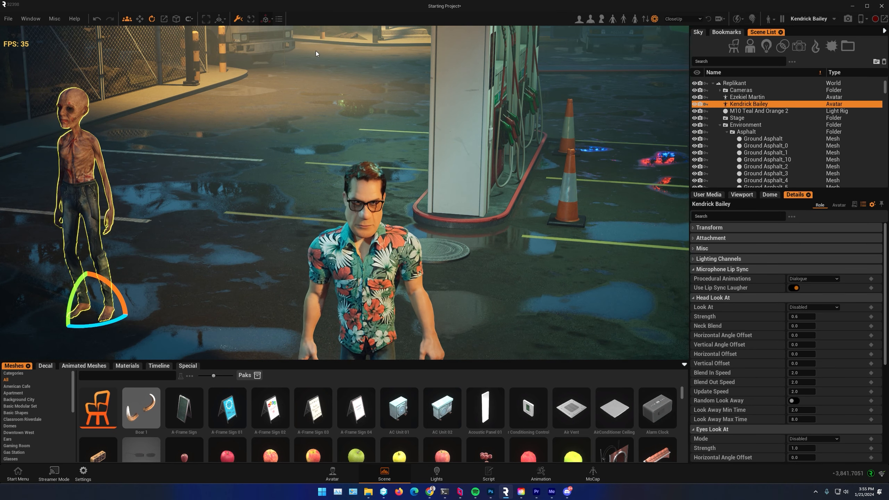
{"action": "scroll", "coordinate": [361, 276], "scroll_direction": "down", "scroll_amount": 2}
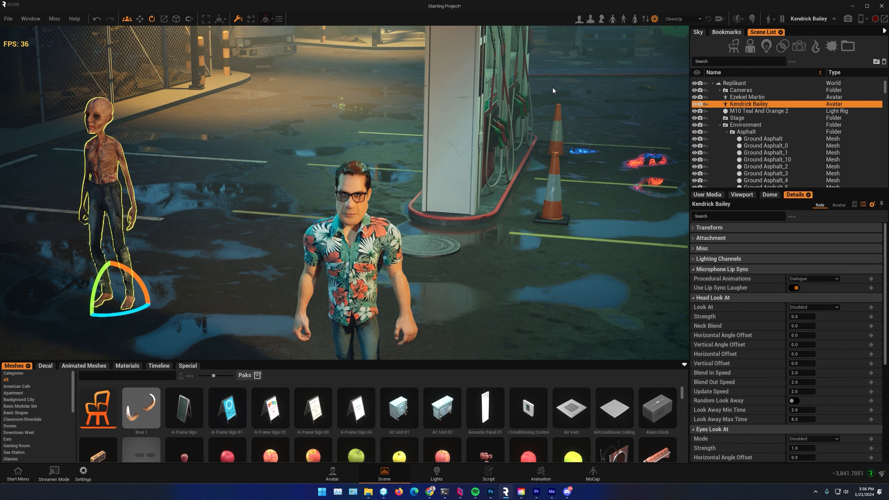
{"action": "left_click", "coordinate": [343, 276]}
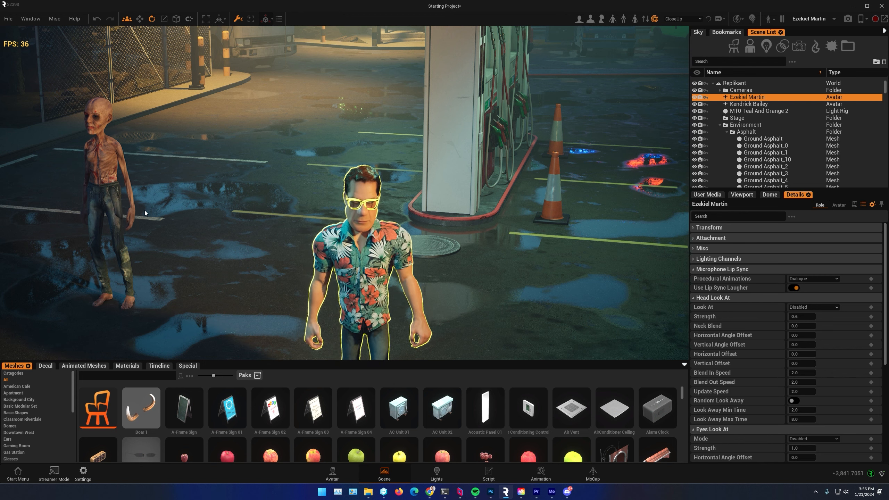
{"action": "left_click", "coordinate": [541, 474]}
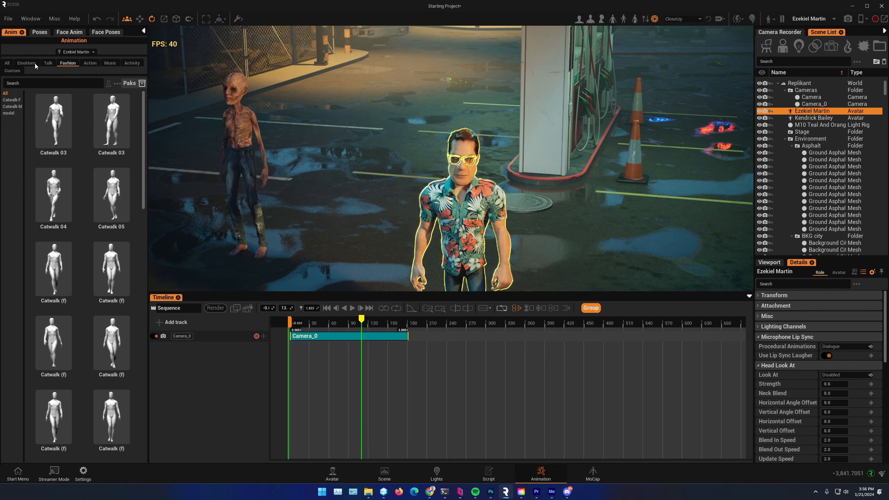
{"action": "left_click", "coordinate": [7, 62]}
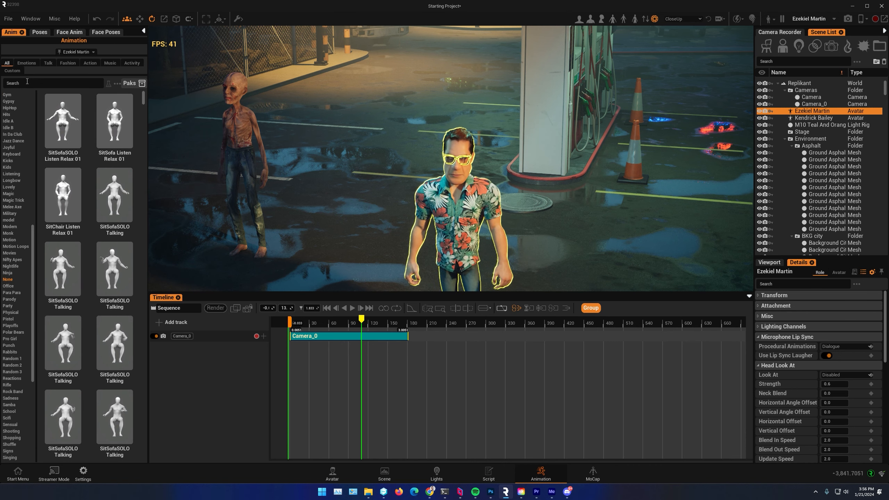
{"action": "left_click", "coordinate": [27, 83]}
{"action": "type", "text": "r"}
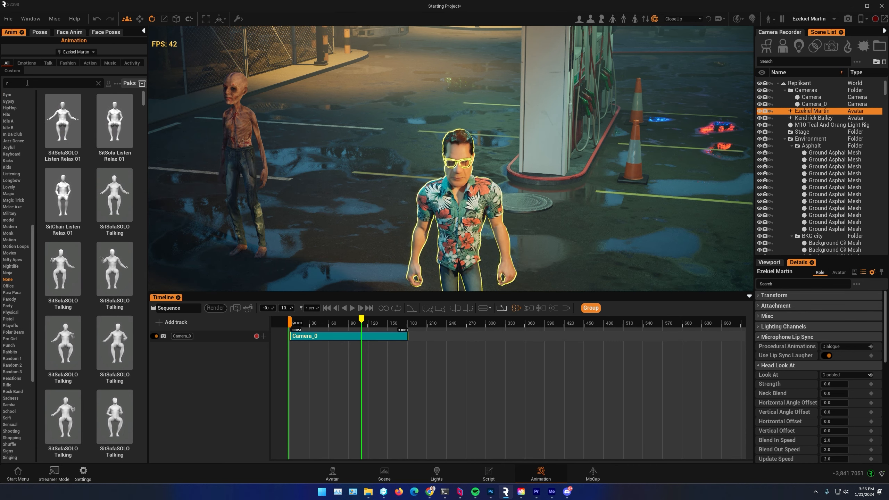
{"action": "type", "text": "un"}
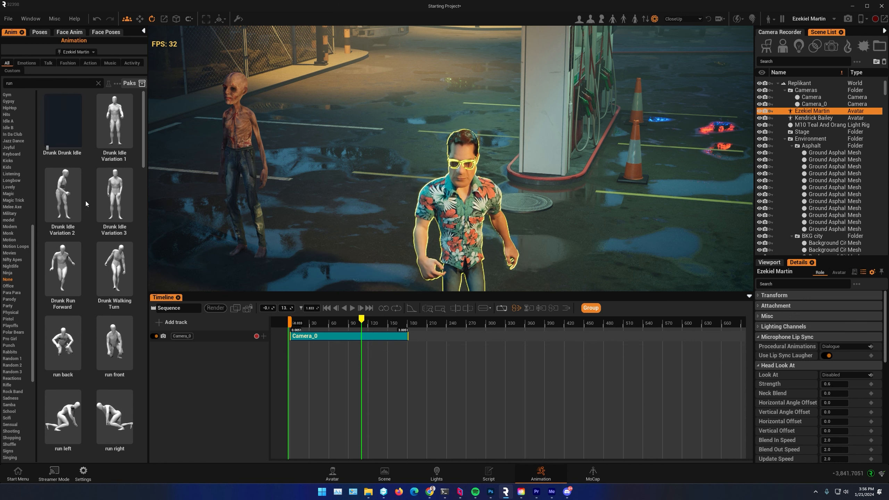
Add the floral-shirt man to the timeline and place the Running animation at the start of his Full Body track
{"action": "scroll", "coordinate": [98, 339], "scroll_direction": "down", "scroll_amount": 3}
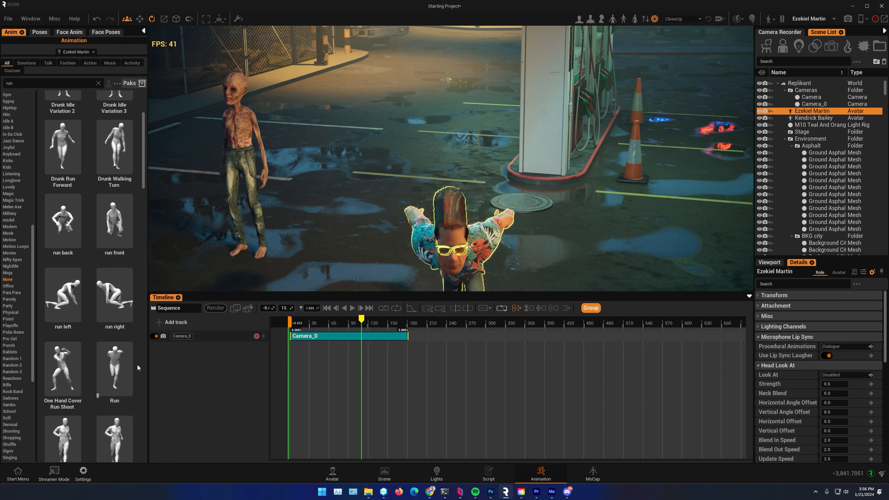
{"action": "scroll", "coordinate": [101, 361], "scroll_direction": "down", "scroll_amount": 2}
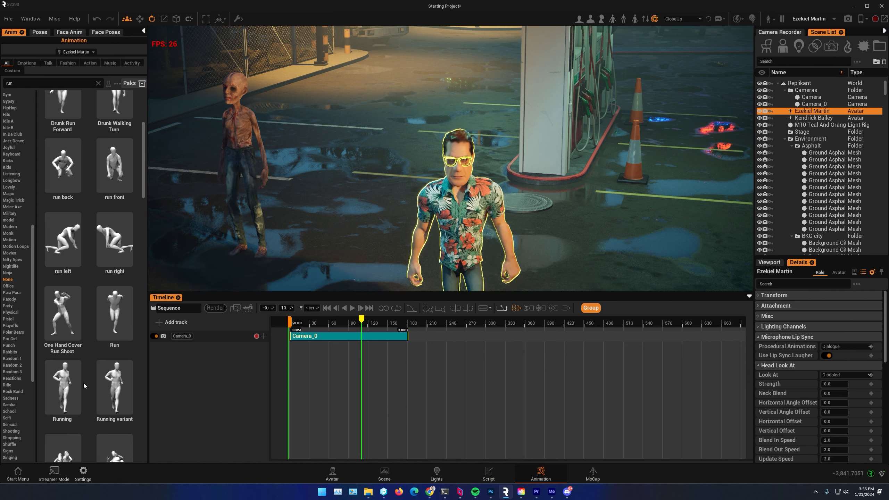
{"action": "scroll", "coordinate": [65, 385], "scroll_direction": "up", "scroll_amount": 1}
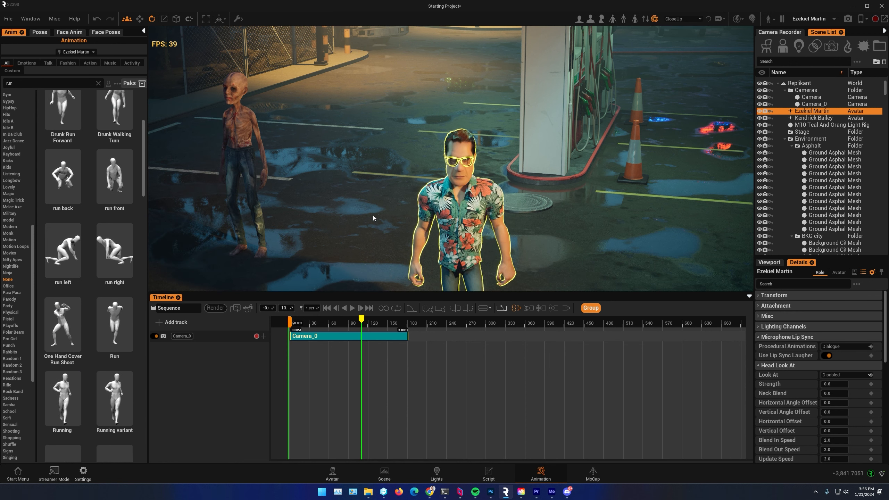
{"action": "scroll", "coordinate": [372, 221], "scroll_direction": "down", "scroll_amount": 3}
{"action": "scroll", "coordinate": [70, 382], "scroll_direction": "down", "scroll_amount": 1}
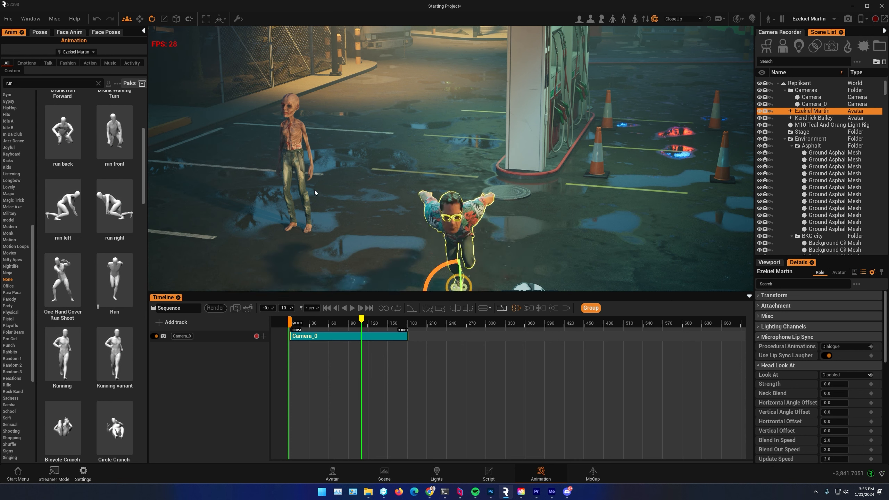
{"action": "left_click", "coordinate": [169, 322]}
{"action": "left_click", "coordinate": [178, 385]}
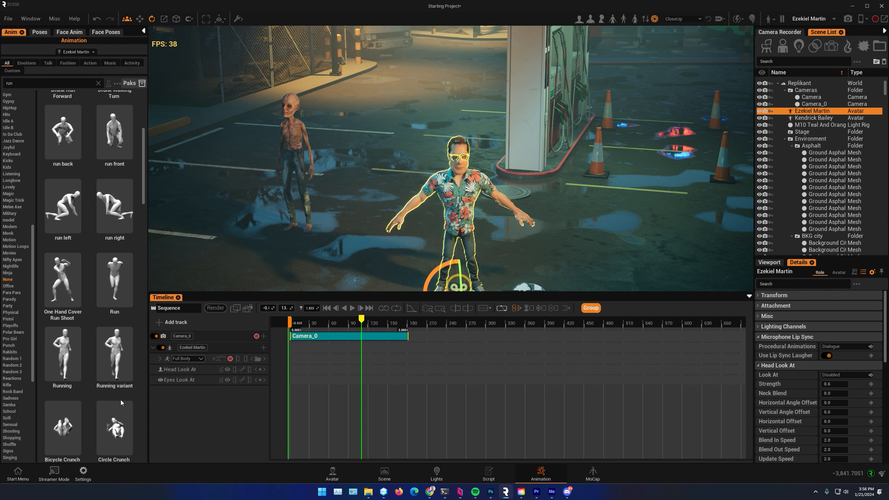
{"action": "left_click_drag", "start_coordinate": [62, 364], "coordinate": [287, 358]}
{"action": "mouse_move", "coordinate": [302, 321]}
{"action": "left_mouse_down"}
{"action": "mouse_move", "coordinate": [281, 320]}
{"action": "mouse_move", "coordinate": [320, 317]}
{"action": "mouse_move", "coordinate": [300, 320]}
{"action": "left_mouse_up"}
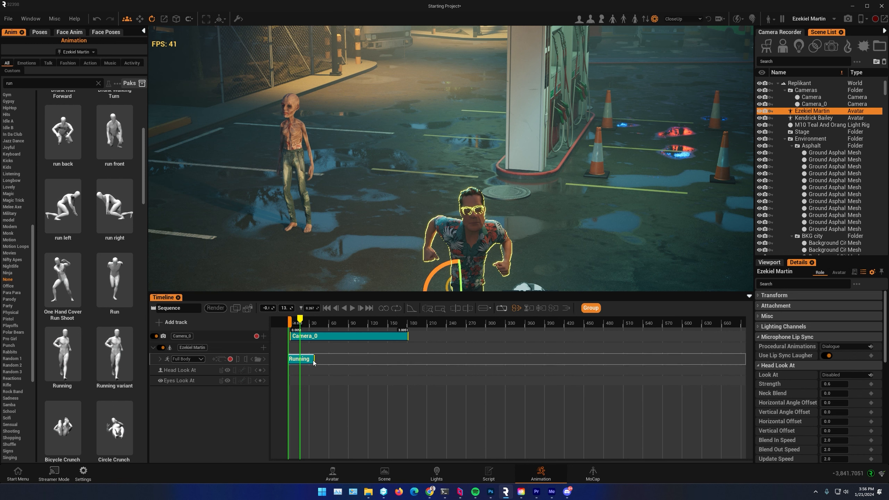
Extend the Running clip so it loops until about 6.9 seconds, and scrub through the run
{"action": "left_click_drag", "start_coordinate": [314, 359], "coordinate": [561, 359]}
{"action": "left_click_drag", "start_coordinate": [302, 322], "coordinate": [331, 336]}
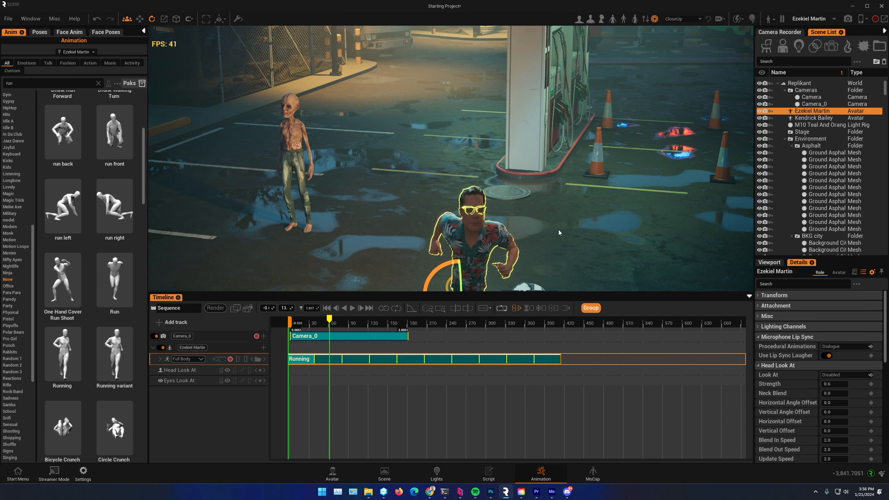
{"action": "middle_click_drag", "start_coordinate": [560, 232], "coordinate": [571, 158]}
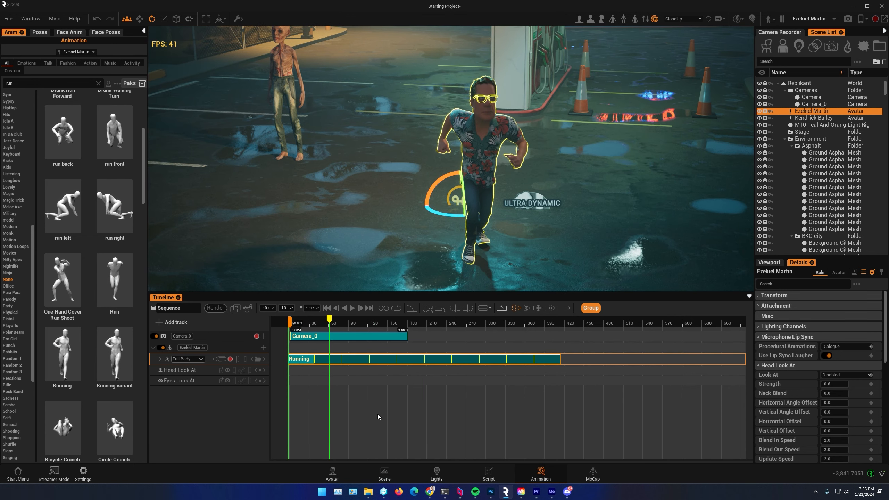
Enable Keep Offset From Loops for the Running clip and scrub back near the start of the sequence
{"action": "right_click", "coordinate": [401, 361]}
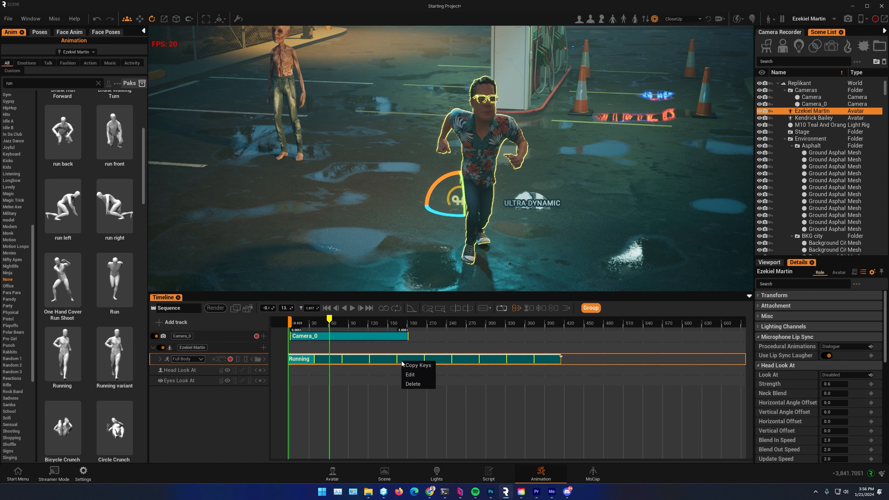
{"action": "left_click", "coordinate": [413, 377]}
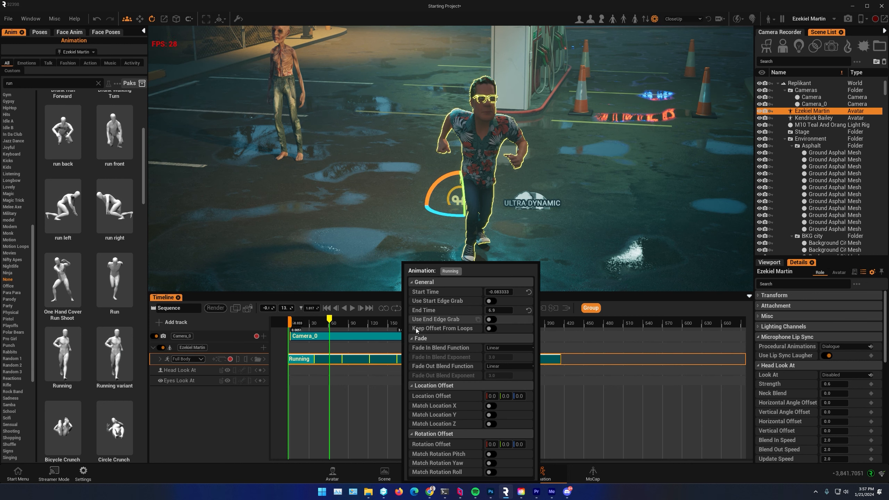
{"action": "left_click", "coordinate": [490, 329]}
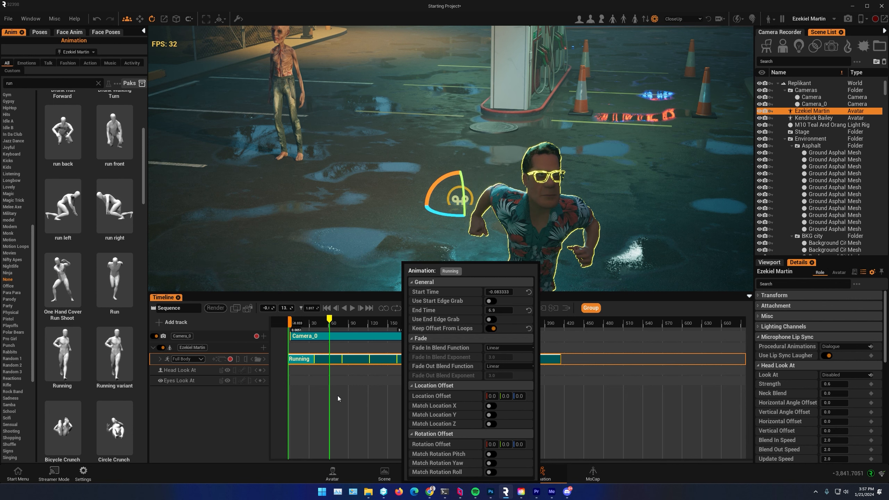
{"action": "left_click_drag", "start_coordinate": [329, 319], "coordinate": [297, 345]}
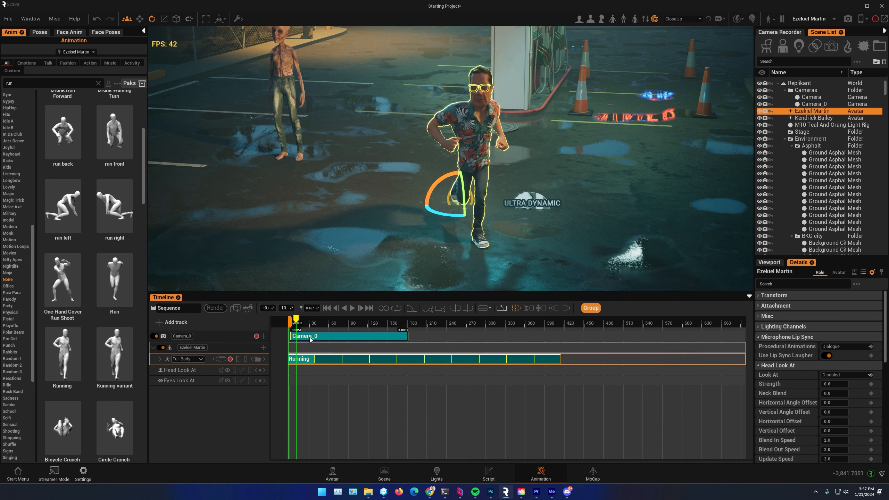
Play the sequence from a new viewing angle to check the man's forward run
{"action": "key", "text": "w"}
{"action": "left_click_drag", "start_coordinate": [521, 209], "coordinate": [637, 103], "text": "alt"}
{"action": "left_click_drag", "start_coordinate": [576, 106], "coordinate": [658, 107], "text": "alt"}
{"action": "scroll", "coordinate": [578, 117], "scroll_direction": "up", "scroll_amount": 5}
{"action": "middle_click_drag", "start_coordinate": [671, 64], "coordinate": [699, 97]}
{"action": "left_click", "coordinate": [353, 308]}
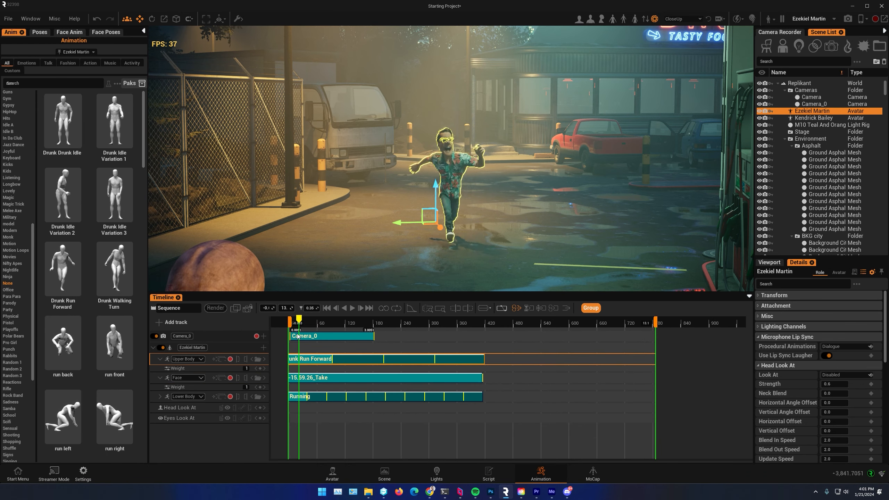
Set the playhead to 0.25 seconds and frame the running man from the front with the parked truck behind him
{"action": "left_click", "coordinate": [296, 335]}
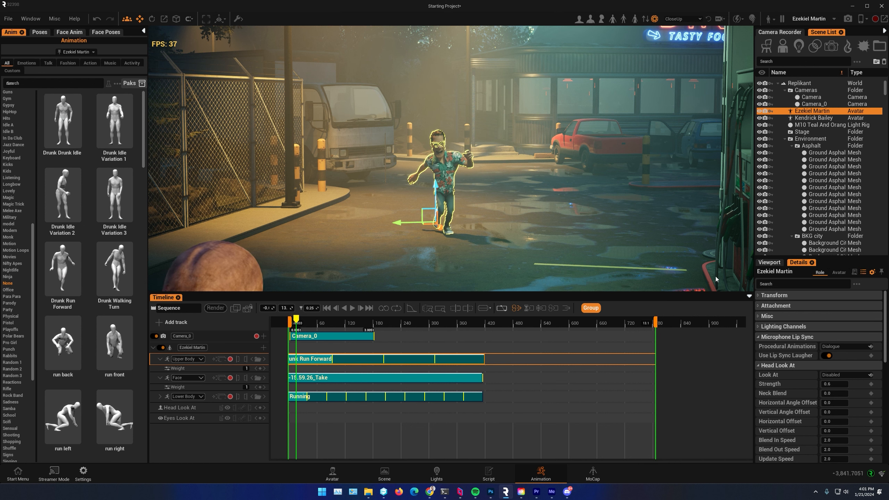
{"action": "left_click_drag", "start_coordinate": [471, 210], "coordinate": [506, 236], "text": "alt"}
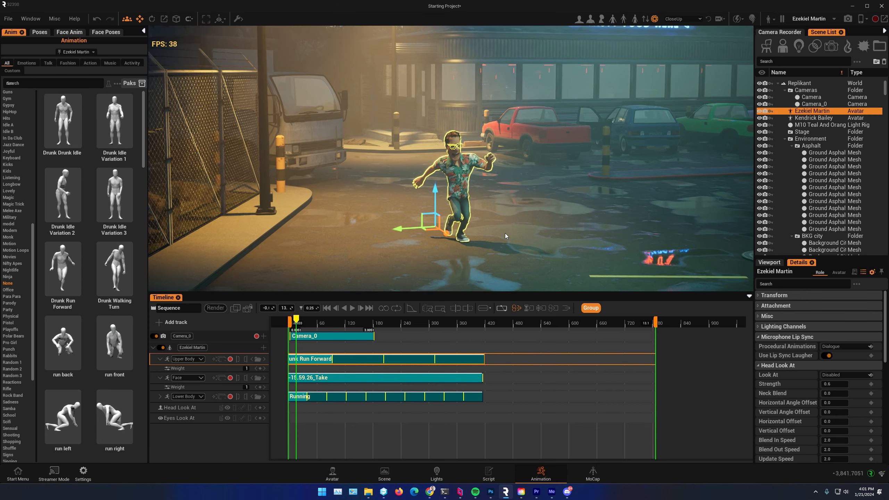
{"action": "scroll", "coordinate": [518, 239], "scroll_direction": "up", "scroll_amount": 3}
{"action": "scroll", "coordinate": [518, 239], "scroll_direction": "up", "scroll_amount": 5}
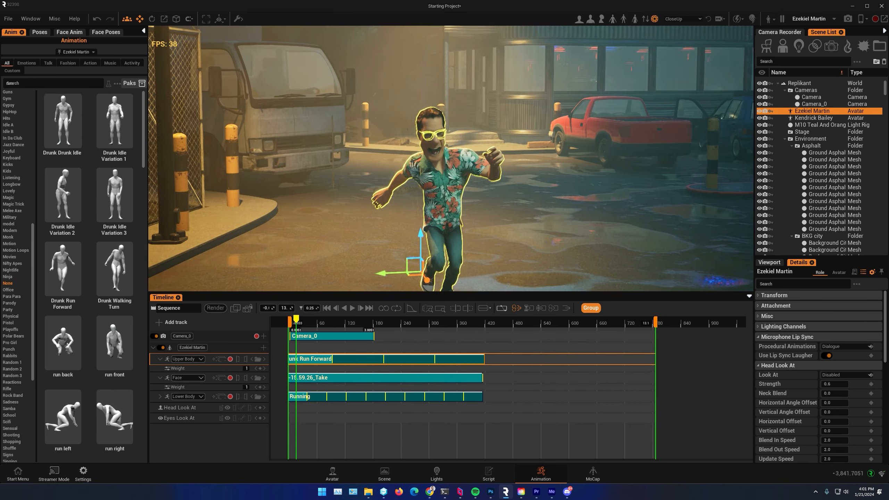
{"action": "scroll", "coordinate": [477, 232], "scroll_direction": "down", "scroll_amount": 2}
{"action": "middle_click_drag", "start_coordinate": [477, 232], "coordinate": [429, 303]}
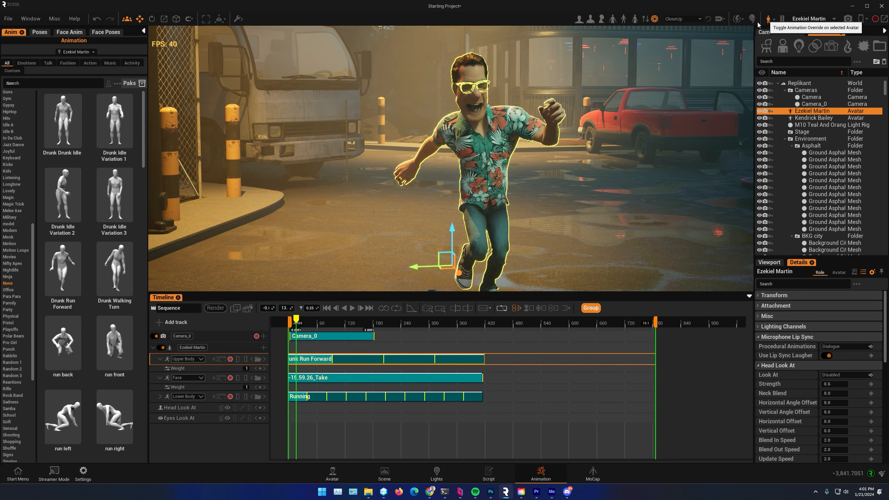
{"action": "left_click_drag", "start_coordinate": [596, 187], "coordinate": [561, 187], "text": "alt"}
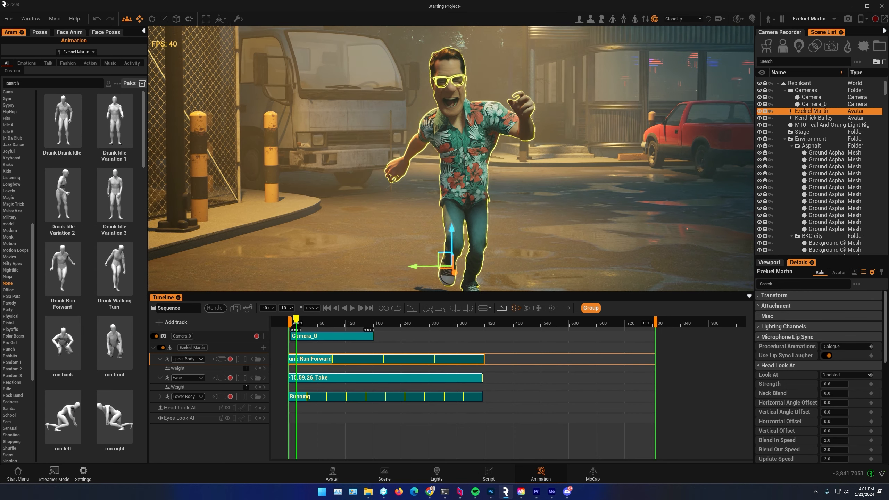
Set the viewport lens override's focal length to 24 and reframe the running man with the diner sign in the background
{"action": "left_click", "coordinate": [769, 263]}
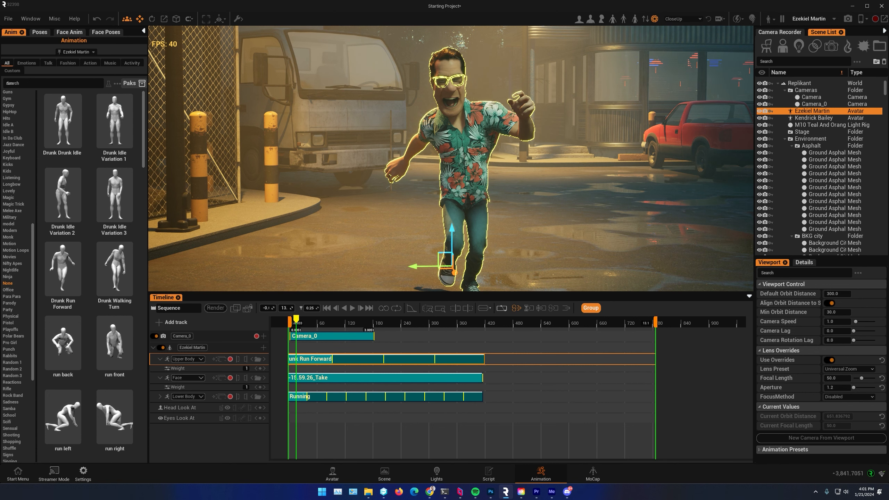
{"action": "scroll", "coordinate": [528, 209], "scroll_direction": "up", "scroll_amount": 2}
{"action": "middle_click_drag", "start_coordinate": [529, 209], "coordinate": [465, 227]}
{"action": "right_click_drag", "start_coordinate": [465, 228], "coordinate": [455, 196]}
{"action": "middle_click_drag", "start_coordinate": [334, 187], "coordinate": [353, 191]}
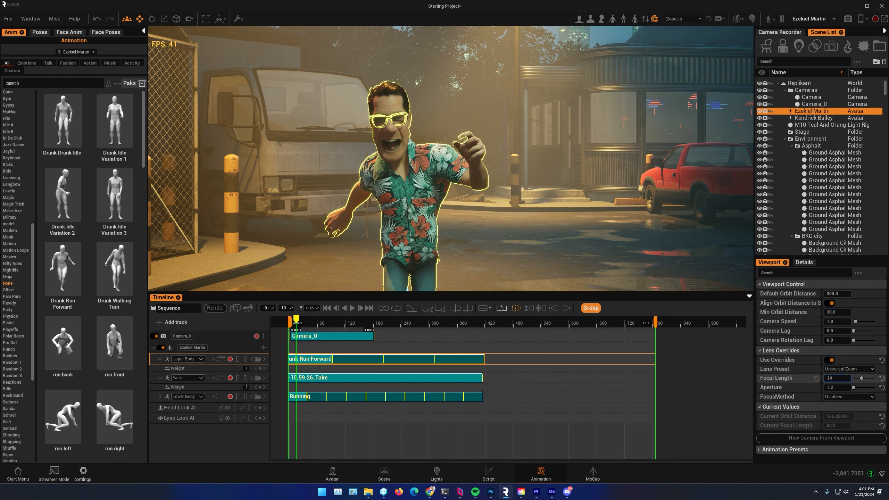
{"action": "left_click", "coordinate": [846, 377]}
{"action": "type", "text": "24"}
{"action": "key", "text": "Return"}
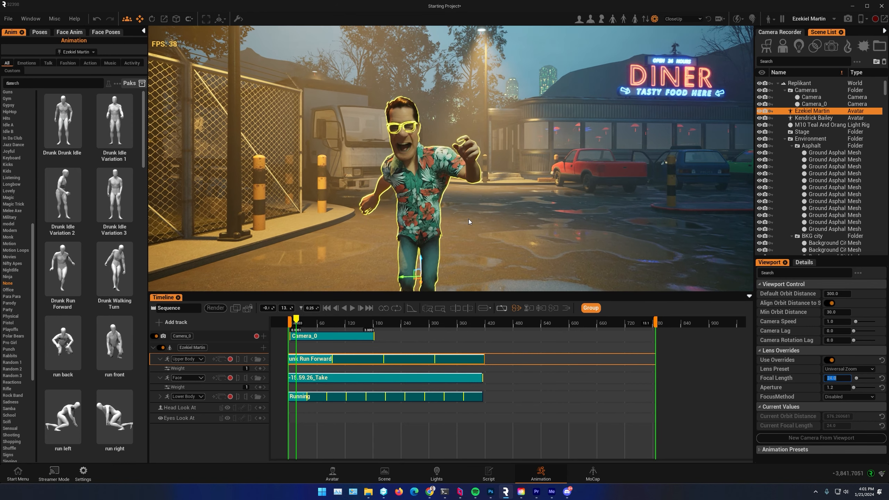
{"action": "middle_click_drag", "start_coordinate": [445, 225], "coordinate": [458, 226]}
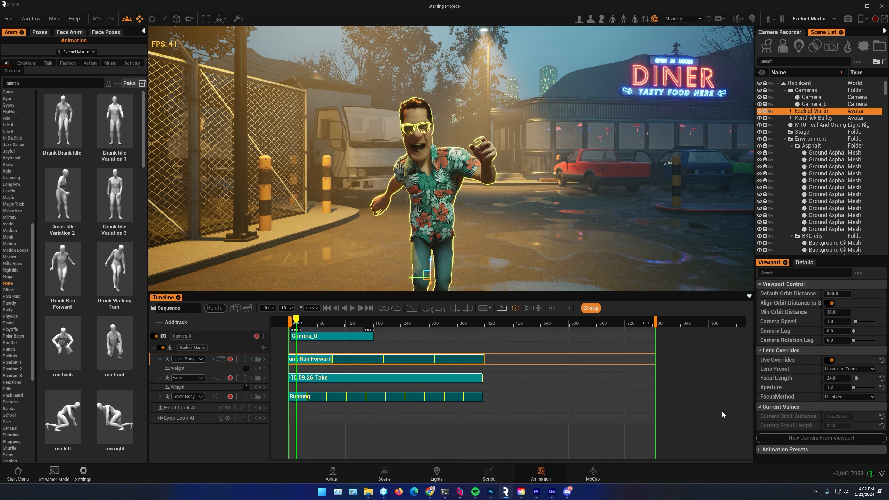
Create a camera from the current viewport framing, rename it MID_Travel_Hero, and parent it to the floral-shirt man's avatar
{"action": "left_click", "coordinate": [808, 438]}
{"action": "left_click_drag", "start_coordinate": [366, 243], "coordinate": [451, 259], "text": "alt"}
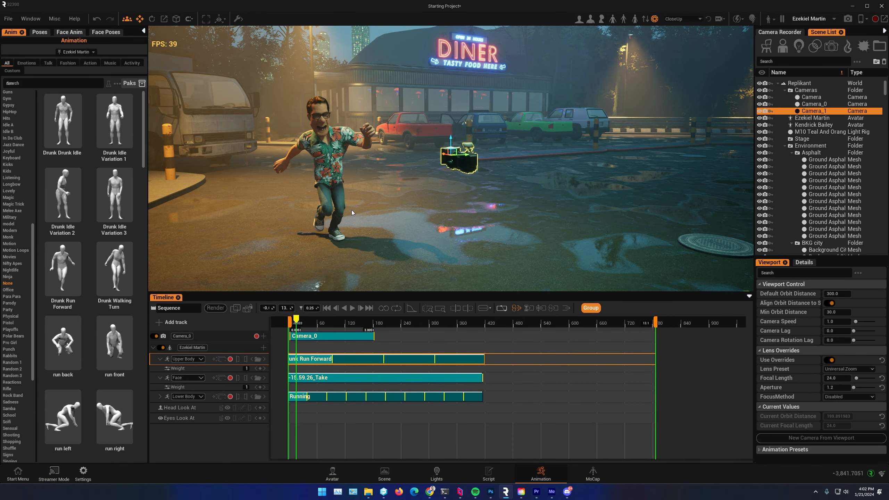
{"action": "double_click", "coordinate": [816, 112]}
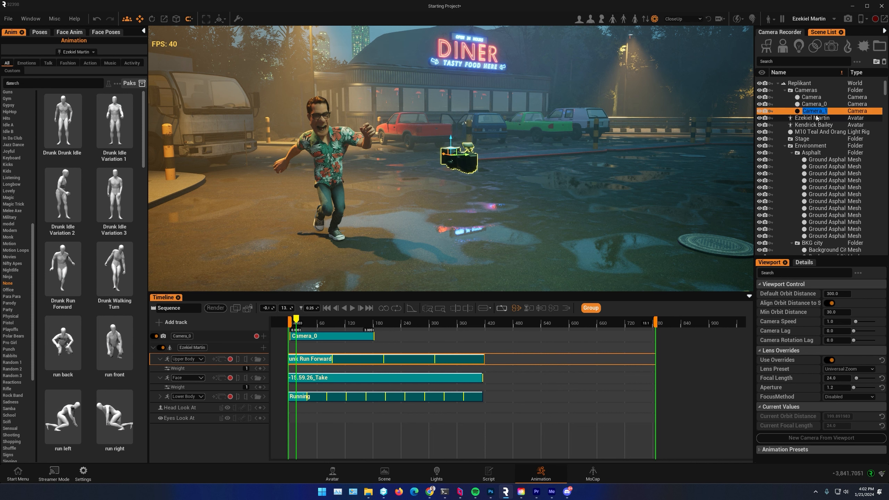
{"action": "type", "text": "M"}
{"action": "left_click_drag", "start_coordinate": [818, 111], "coordinate": [811, 120]}
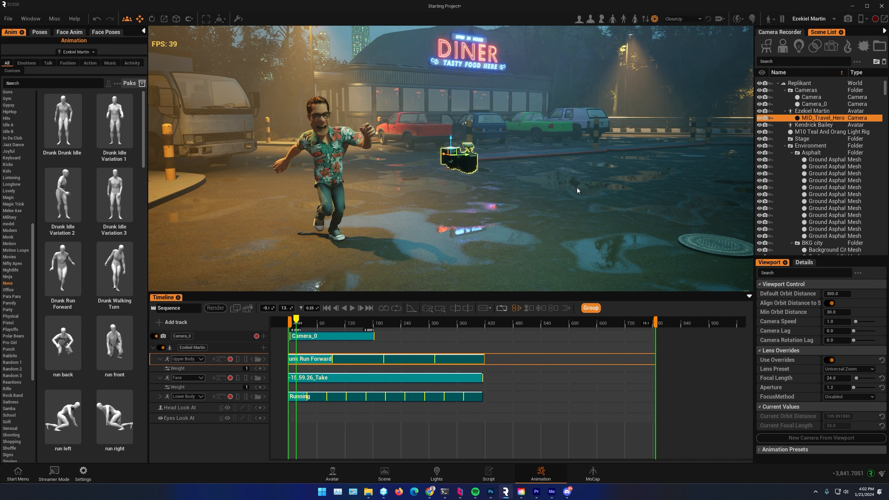
Set the MID_Travel_Hero camera's attachment socket to hip and scrub the sequence to check whether it follows the man
{"action": "left_click_drag", "start_coordinate": [297, 322], "coordinate": [293, 332]}
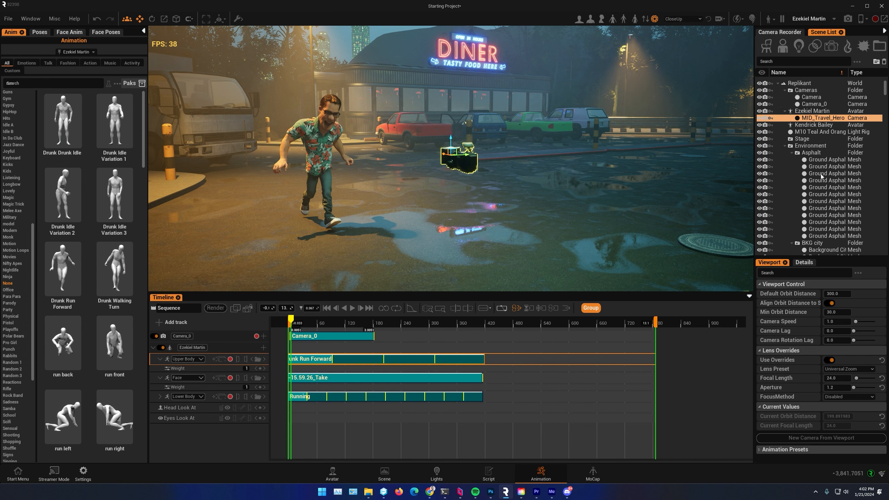
{"action": "left_click", "coordinate": [805, 262]}
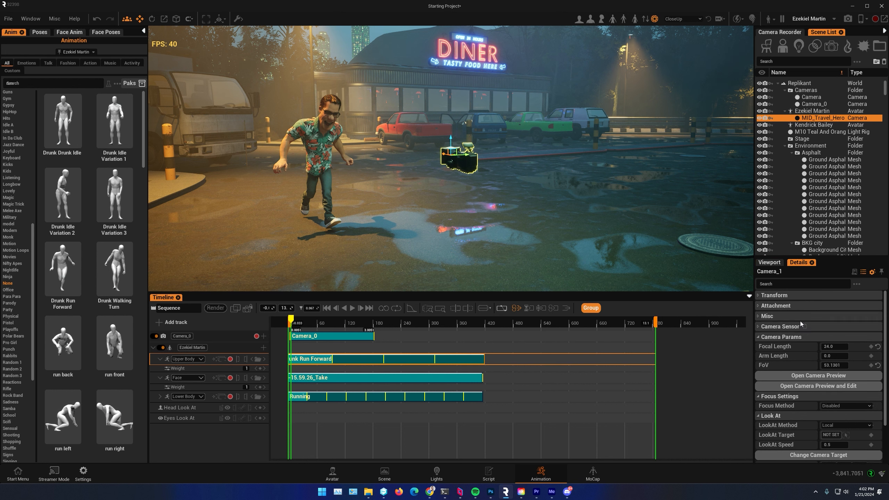
{"action": "left_click", "coordinate": [758, 306]}
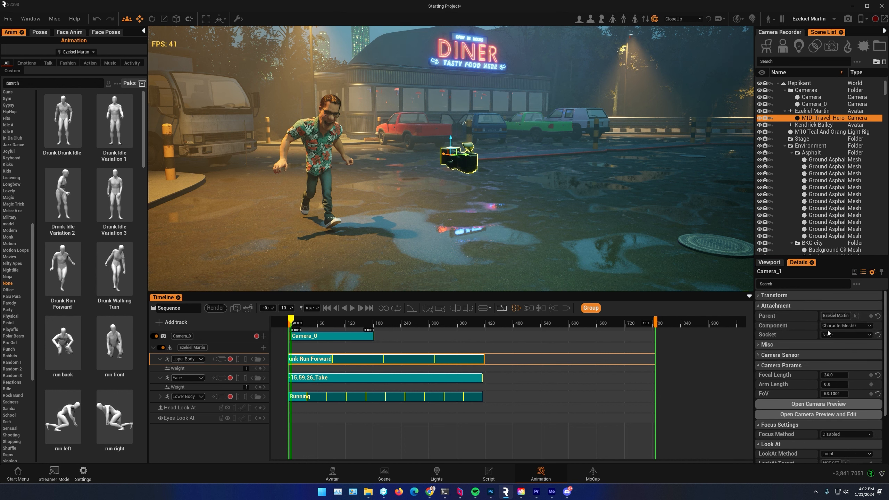
{"action": "left_click", "coordinate": [854, 334]}
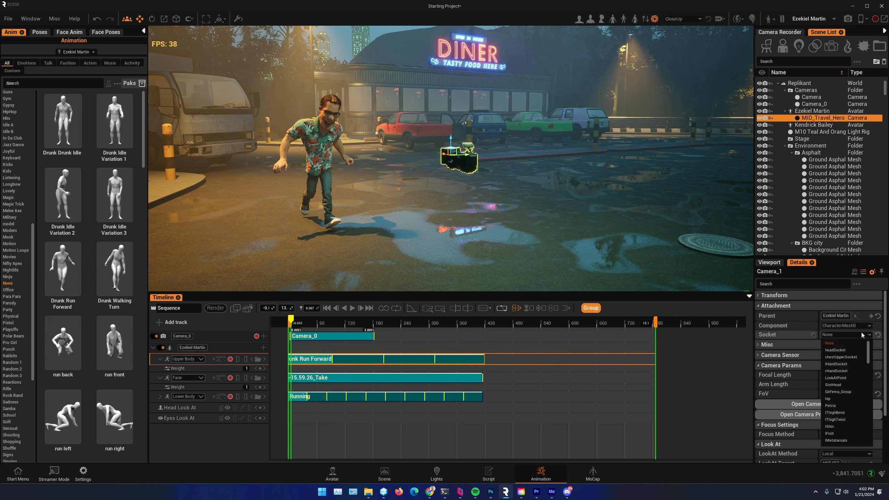
{"action": "left_click", "coordinate": [846, 399]}
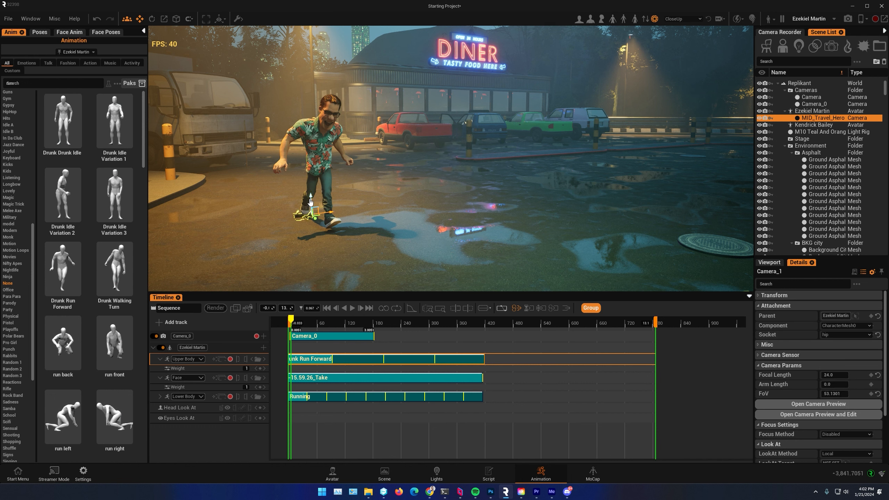
{"action": "mouse_move", "coordinate": [302, 322]}
{"action": "left_mouse_down"}
{"action": "mouse_move", "coordinate": [318, 319]}
{"action": "mouse_move", "coordinate": [300, 321]}
{"action": "left_mouse_up"}
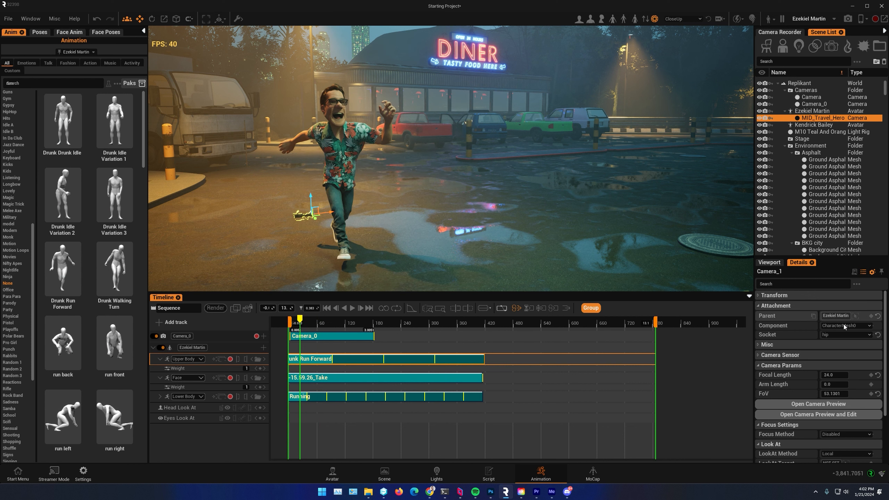
Try headSocket as the camera's attachment socket and scrub the sequence to test the camera's movement
{"action": "left_click", "coordinate": [844, 326]}
{"action": "left_click", "coordinate": [836, 326]}
{"action": "left_click", "coordinate": [836, 325]}
{"action": "left_click", "coordinate": [802, 333]}
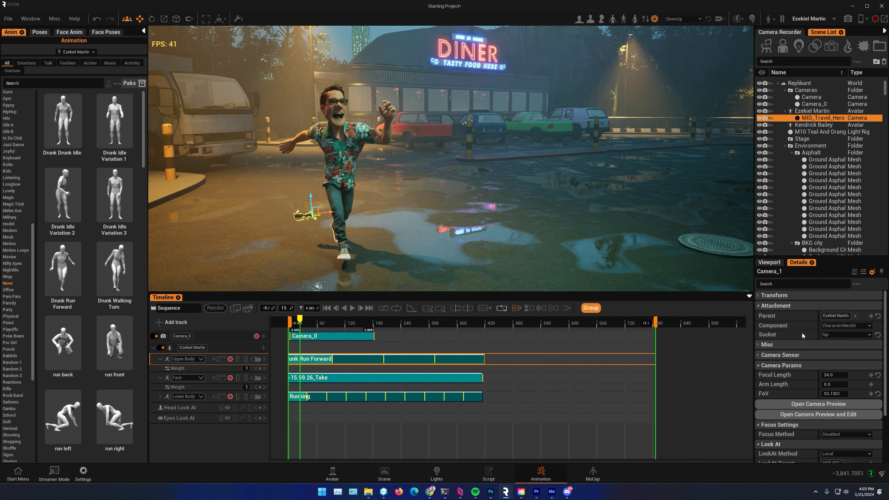
{"action": "left_click", "coordinate": [837, 335]}
{"action": "left_click", "coordinate": [836, 349]}
{"action": "mouse_move", "coordinate": [303, 324]}
{"action": "left_mouse_down"}
{"action": "mouse_move", "coordinate": [353, 324]}
{"action": "mouse_move", "coordinate": [283, 325]}
{"action": "mouse_move", "coordinate": [294, 327]}
{"action": "left_mouse_up"}
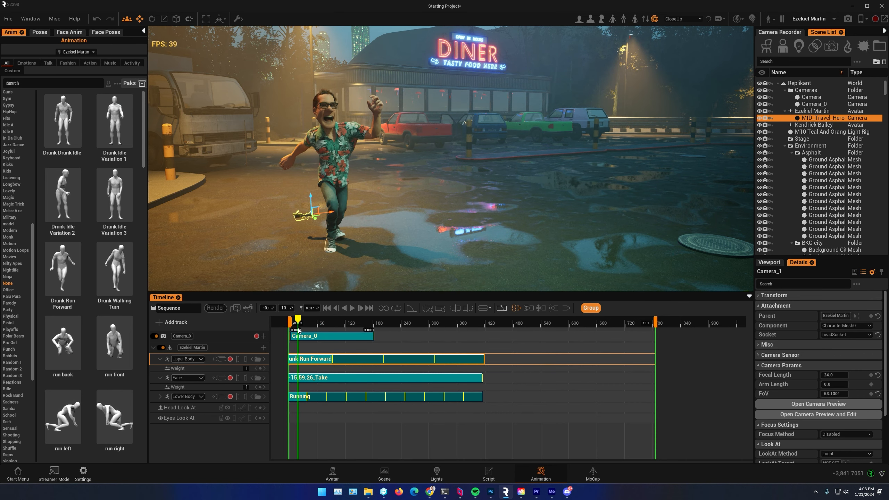
{"action": "left_click_drag", "start_coordinate": [312, 330], "coordinate": [309, 328]}
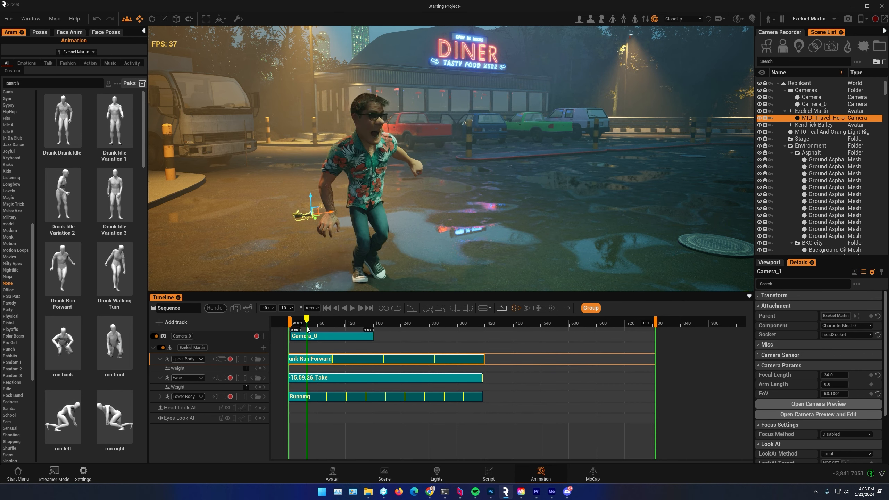
Set the MID_Travel_Hero camera's attachment socket to Pelvis and return the playhead to about 0.3 seconds
{"action": "left_click", "coordinate": [810, 111]}
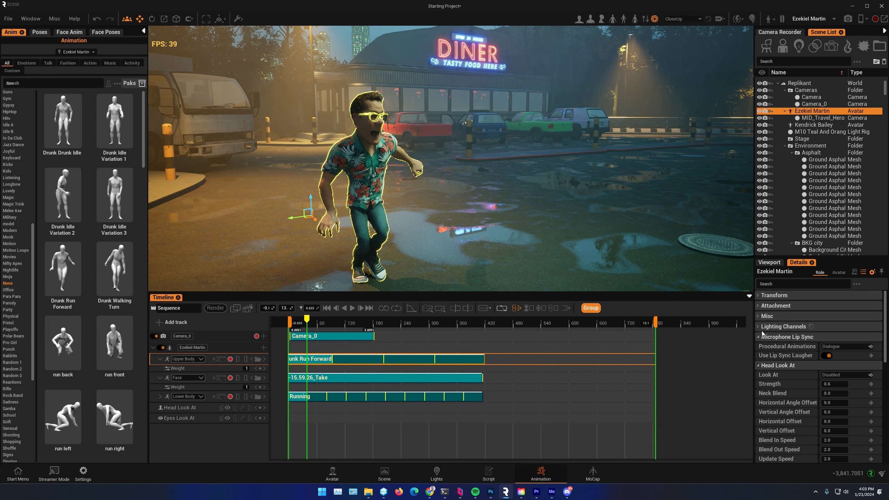
{"action": "left_click", "coordinate": [758, 306]}
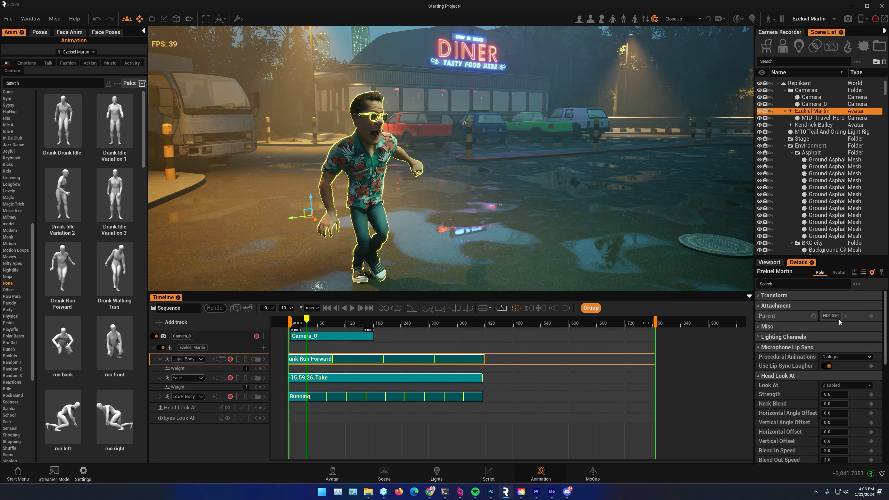
{"action": "left_click", "coordinate": [815, 118]}
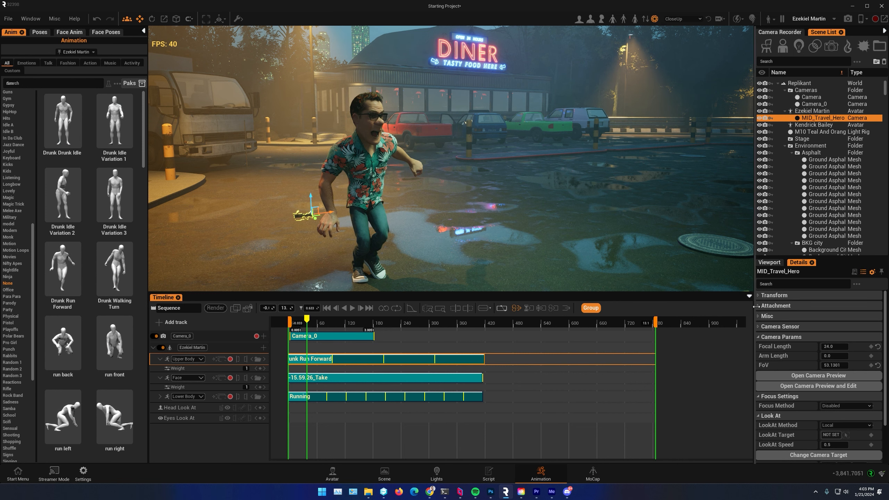
{"action": "left_click", "coordinate": [768, 306]}
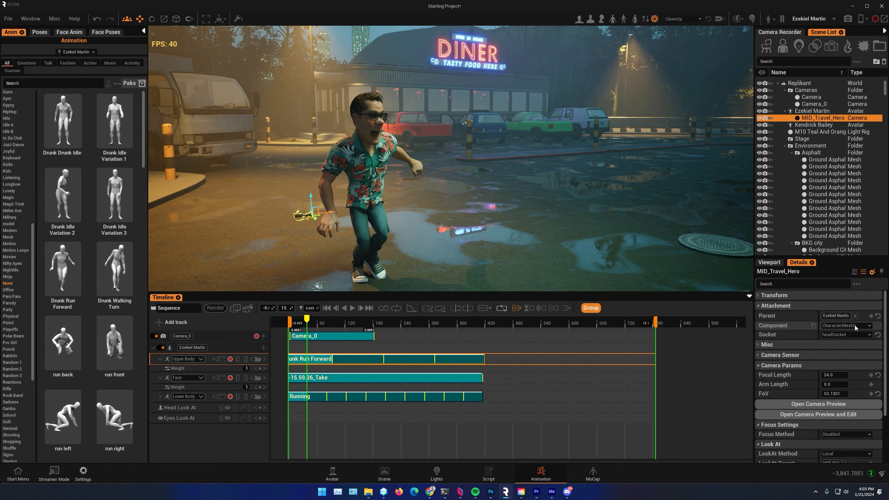
{"action": "left_click", "coordinate": [836, 334]}
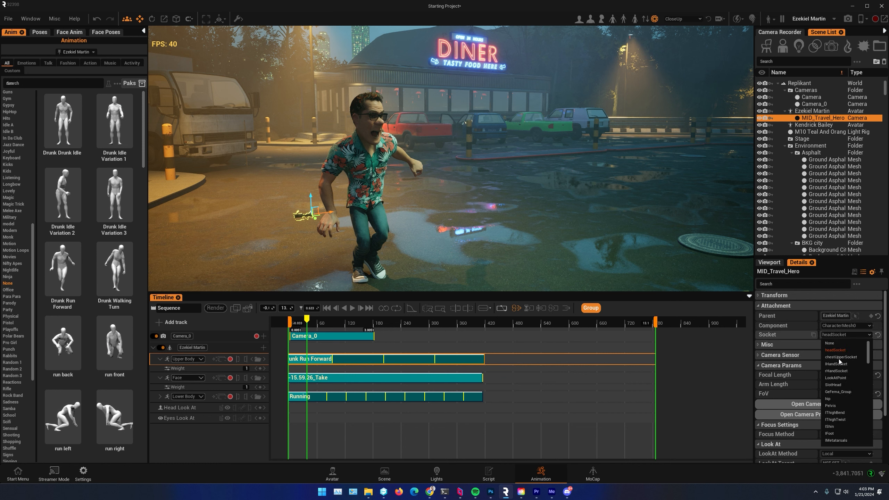
{"action": "left_click", "coordinate": [839, 405]}
{"action": "mouse_move", "coordinate": [268, 286]}
{"action": "right_mouse_down"}
{"action": "mouse_move", "coordinate": [350, 286]}
{"action": "mouse_move", "coordinate": [267, 286]}
{"action": "right_mouse_up"}
{"action": "mouse_move", "coordinate": [307, 323]}
{"action": "left_mouse_down"}
{"action": "mouse_move", "coordinate": [318, 324]}
{"action": "mouse_move", "coordinate": [298, 324]}
{"action": "left_mouse_up"}
View the man from the front and move the MID_Travel_Hero camera out in front of him, low to the ground
{"action": "scroll", "coordinate": [409, 233], "scroll_direction": "down", "scroll_amount": 5}
{"action": "scroll", "coordinate": [436, 247], "scroll_direction": "down", "scroll_amount": 3}
{"action": "right_click_drag", "start_coordinate": [516, 233], "coordinate": [385, 234]}
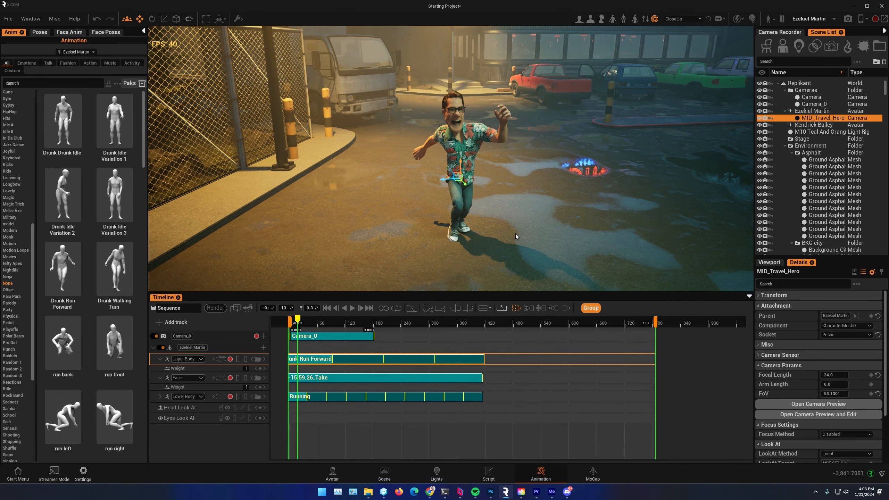
{"action": "scroll", "coordinate": [515, 234], "scroll_direction": "up", "scroll_amount": 2}
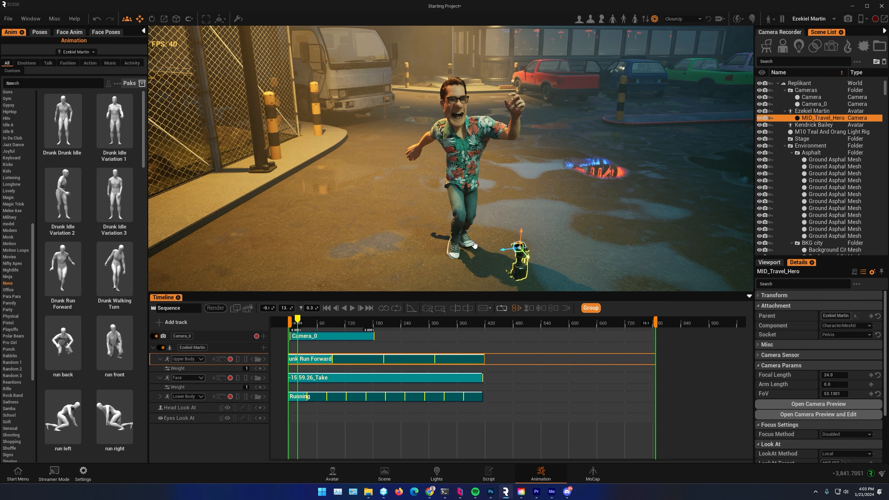
Open a preview of the MID_Travel_Hero camera beside the scene and rotate the camera until it faces the man upright
{"action": "left_click", "coordinate": [813, 405]}
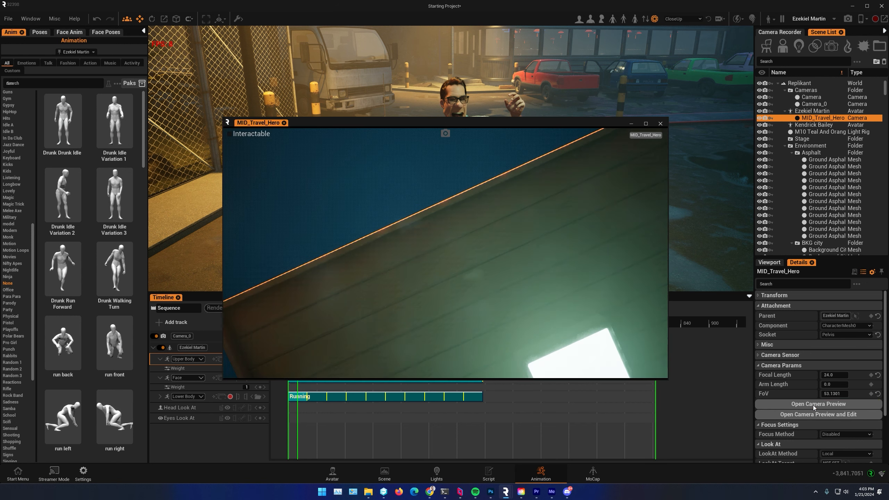
{"action": "left_click_drag", "start_coordinate": [395, 124], "coordinate": [160, 135]}
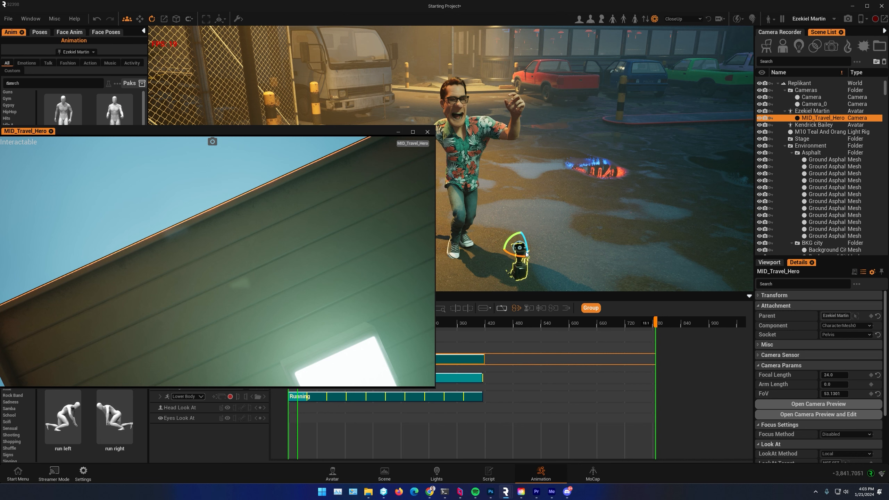
{"action": "mouse_move", "coordinate": [527, 245]}
{"action": "left_mouse_down"}
{"action": "mouse_move", "coordinate": [514, 247]}
{"action": "mouse_move", "coordinate": [514, 240]}
{"action": "left_mouse_up"}
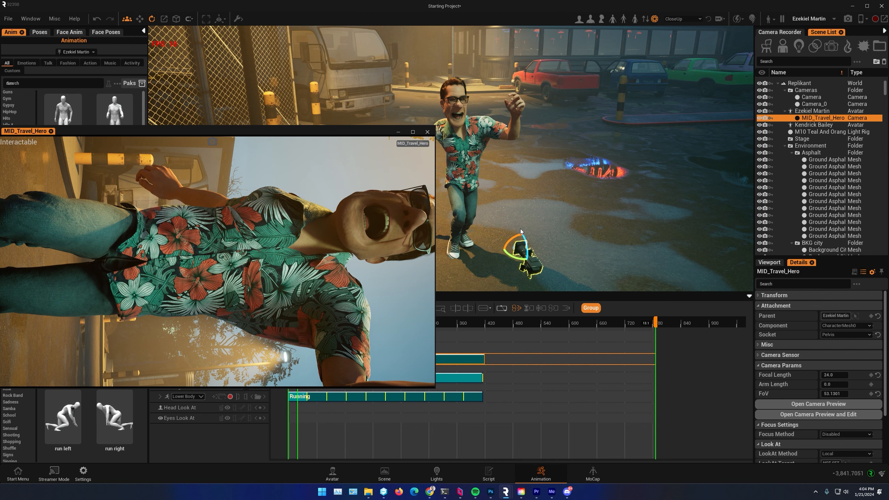
{"action": "mouse_move", "coordinate": [515, 240]}
{"action": "left_mouse_down"}
{"action": "mouse_move", "coordinate": [519, 249]}
{"action": "mouse_move", "coordinate": [528, 236]}
{"action": "left_mouse_up"}
Move the MID_Travel_Hero camera to frame the man's head and torso from a low angle, and clear the preview out of the way
{"action": "key", "text": "space"}
{"action": "key", "text": "space"}
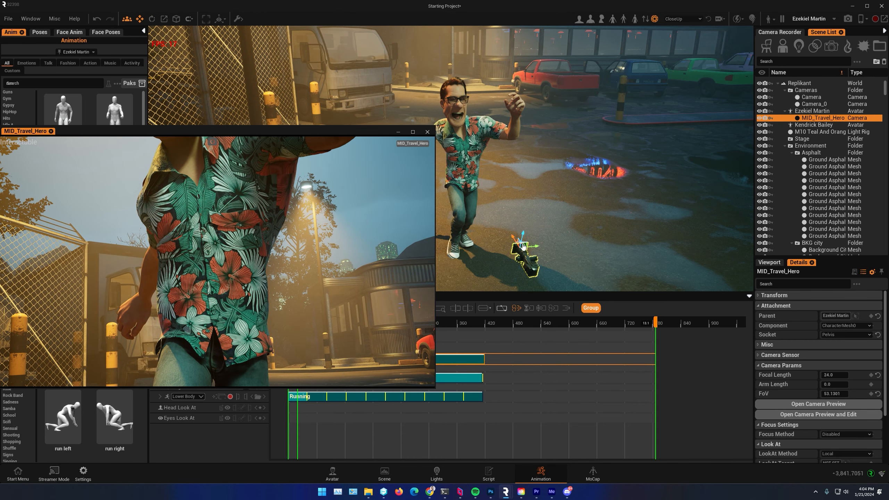
{"action": "left_click_drag", "start_coordinate": [520, 242], "coordinate": [430, 185]}
{"action": "left_click_drag", "start_coordinate": [379, 132], "coordinate": [888, 331]}
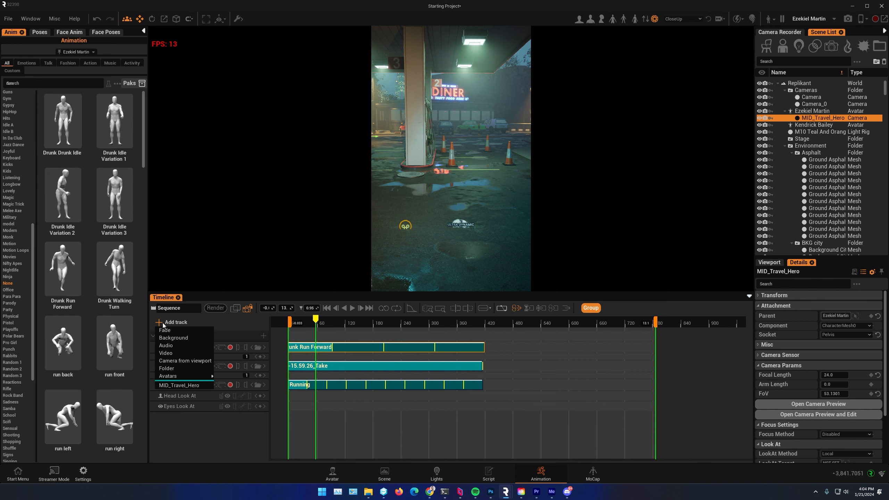
Replace the Camera_0 track with a MID_Travel_Hero track above the man's tracks, starting its clip at the beginning, and scrub through the shot
{"action": "left_click", "coordinate": [177, 386]}
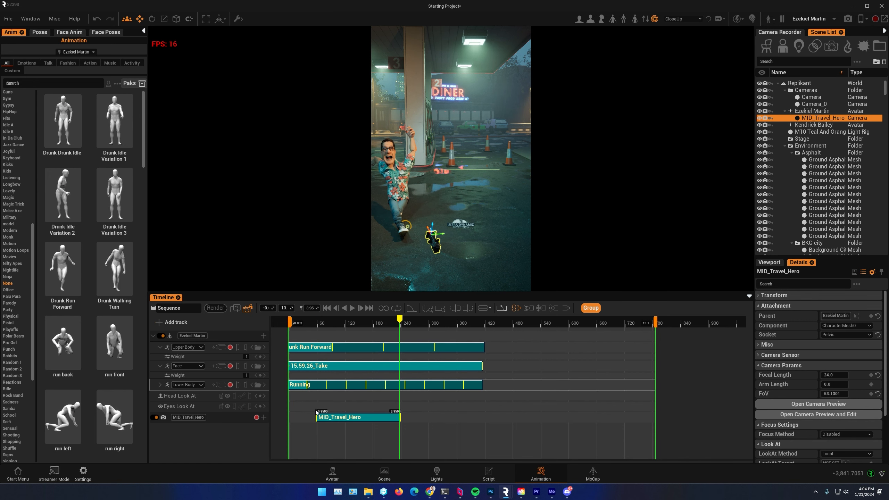
{"action": "left_click_drag", "start_coordinate": [220, 420], "coordinate": [221, 334]}
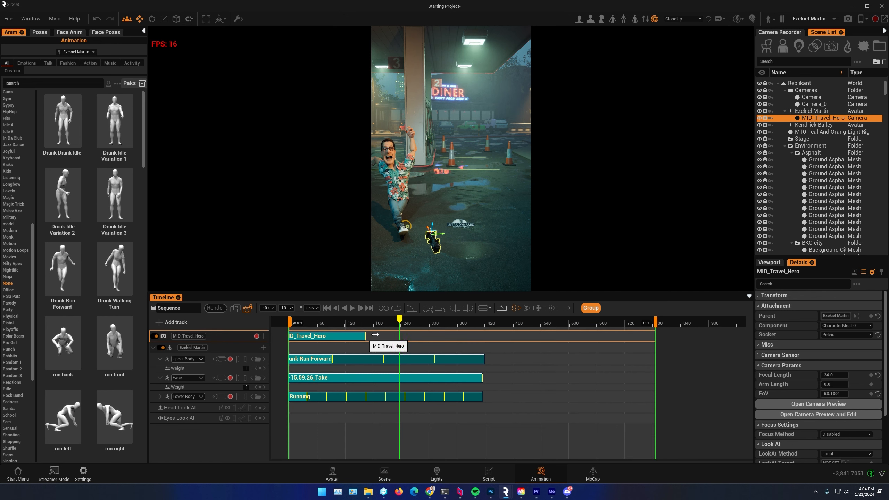
{"action": "left_click_drag", "start_coordinate": [303, 319], "coordinate": [332, 326]}
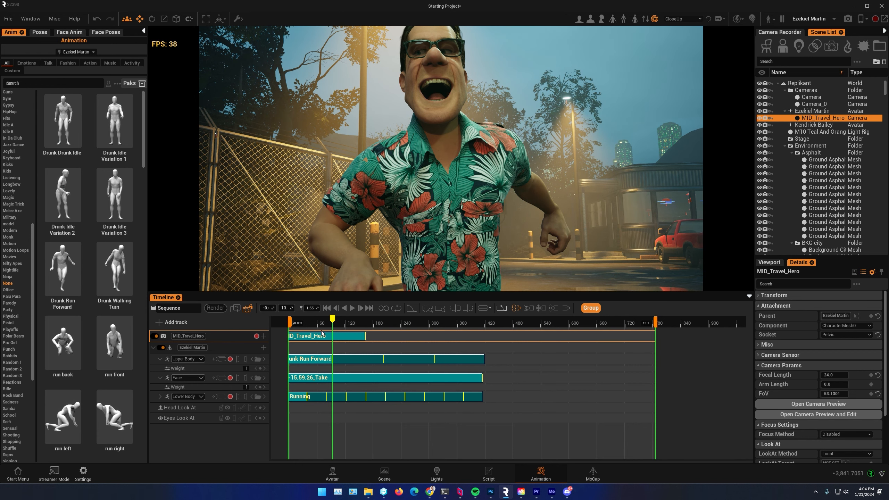
{"action": "left_click_drag", "start_coordinate": [334, 321], "coordinate": [303, 322]}
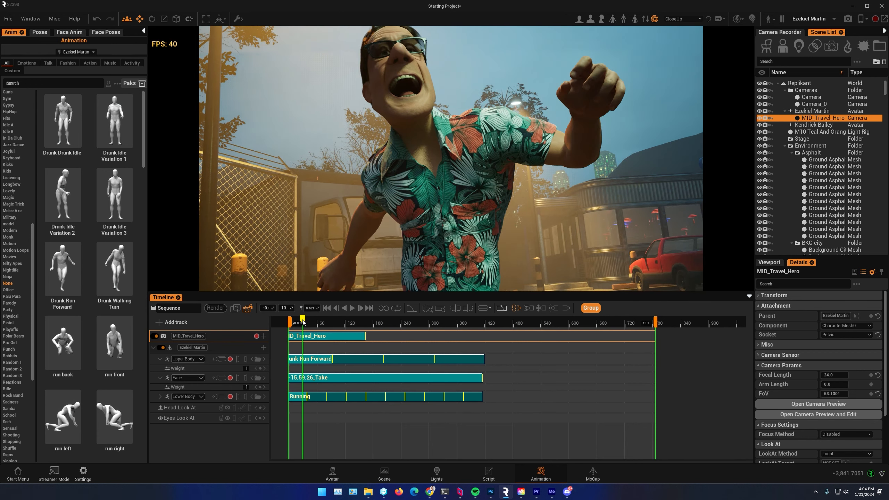
Play the travelling shot and extend the MID_Travel_Hero clip to the end of the man's animation clips
{"action": "left_click", "coordinate": [351, 308]}
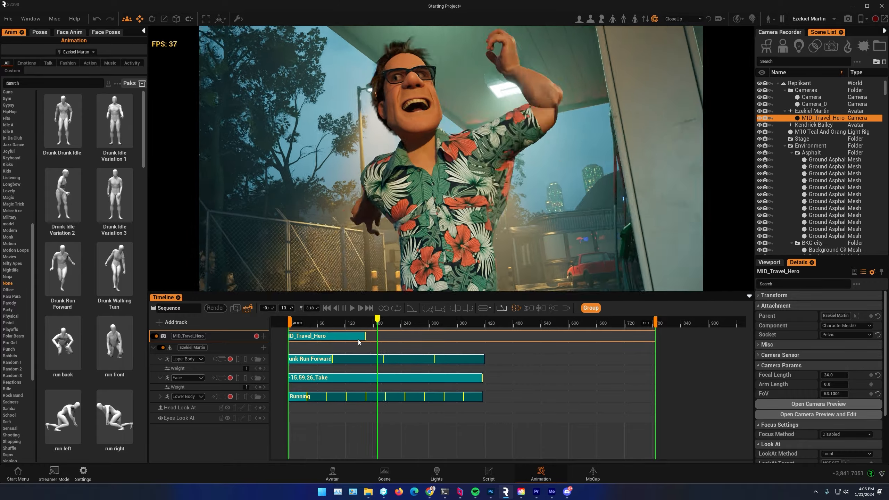
{"action": "left_click", "coordinate": [344, 308]}
{"action": "scroll", "coordinate": [408, 346], "scroll_direction": "down", "scroll_amount": 2}
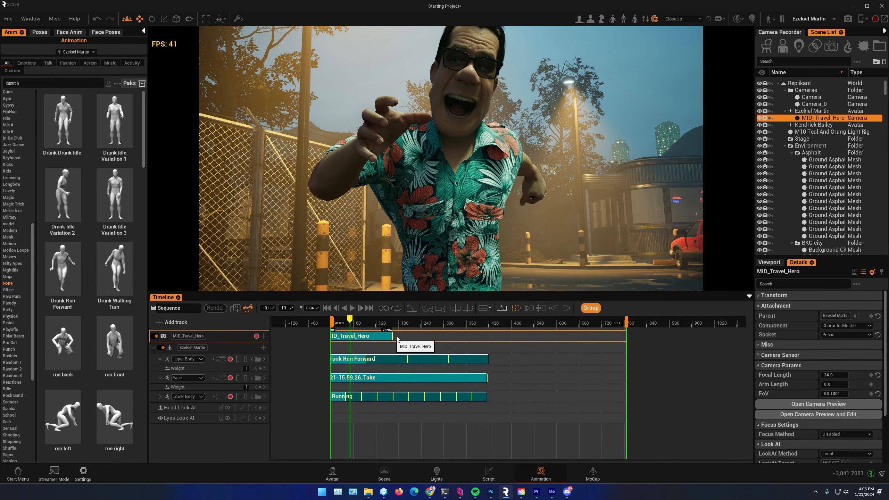
{"action": "left_click_drag", "start_coordinate": [352, 318], "coordinate": [377, 335]}
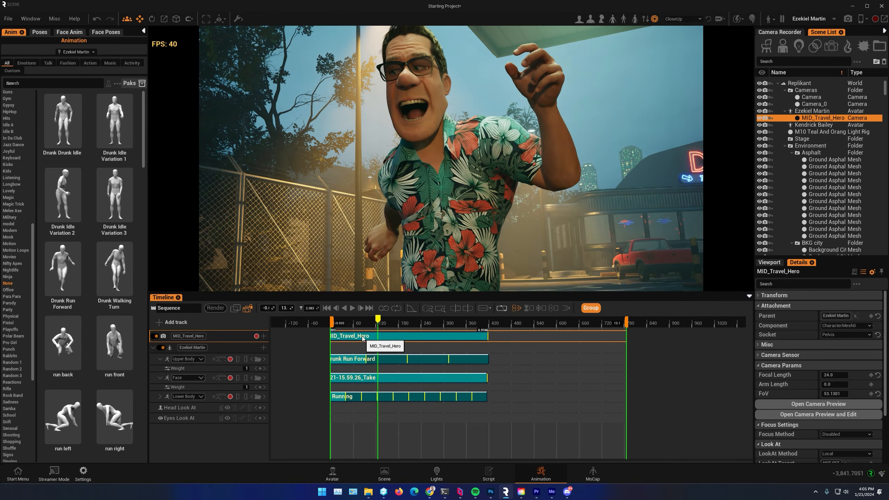
Set the MID_Travel_Hero camera's LookAt Target to the floral-shirt man by picking him in the scene, and play the shot
{"action": "left_click", "coordinate": [363, 336]}
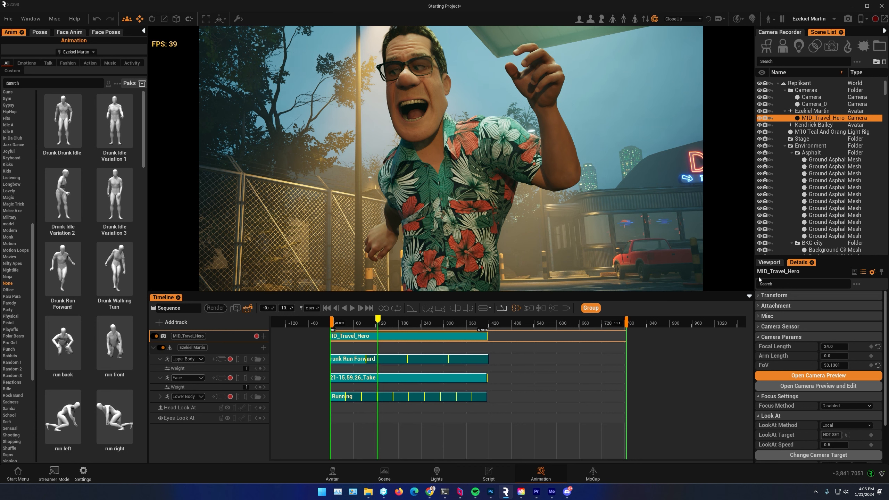
{"action": "scroll", "coordinate": [795, 402], "scroll_direction": "down", "scroll_amount": 4}
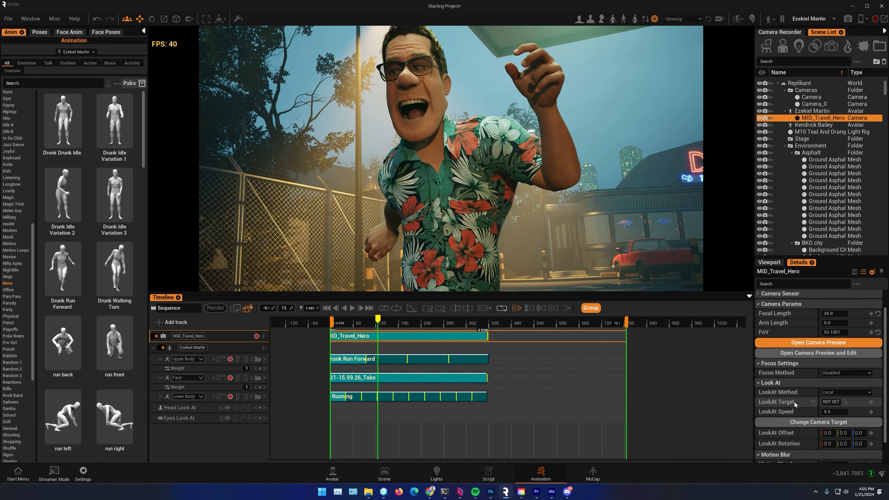
{"action": "scroll", "coordinate": [795, 410], "scroll_direction": "up", "scroll_amount": 4}
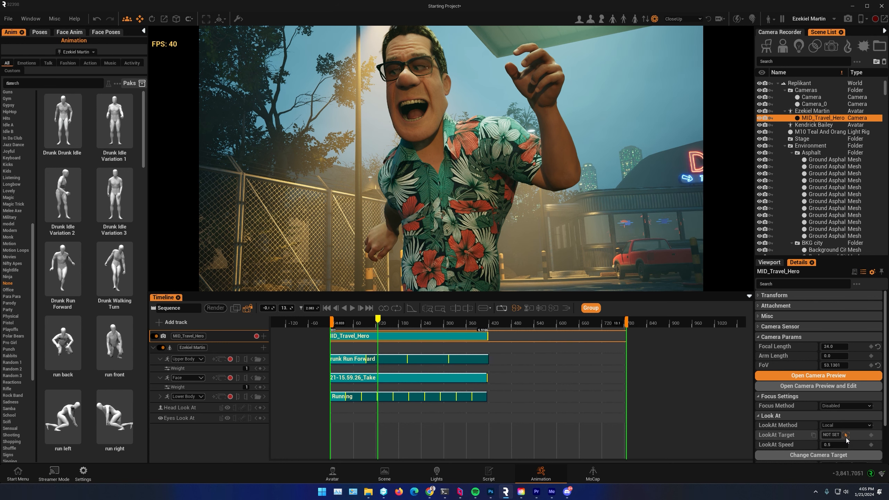
{"action": "left_click", "coordinate": [831, 434]}
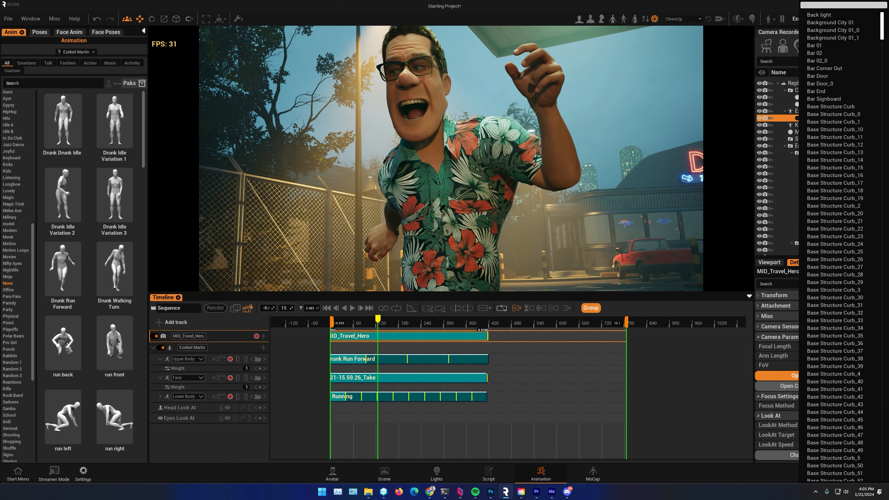
{"action": "left_click", "coordinate": [431, 169]}
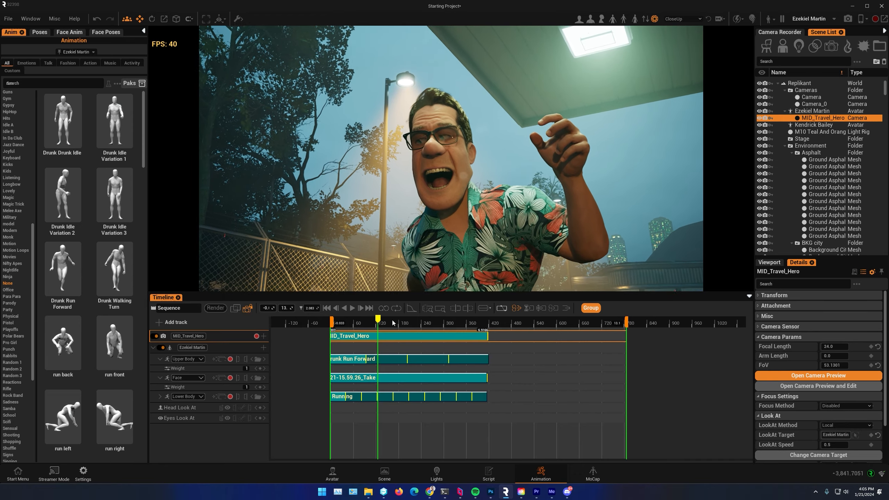
{"action": "left_click", "coordinate": [356, 323]}
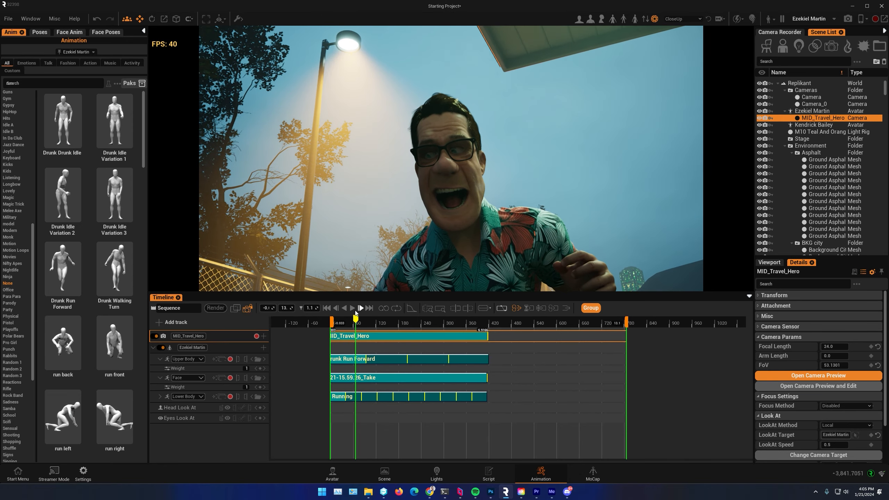
{"action": "left_click", "coordinate": [352, 307]}
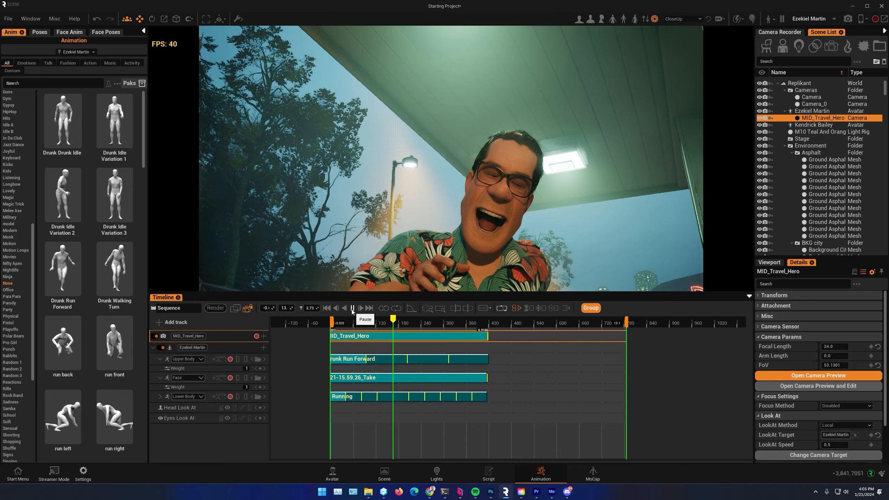
{"action": "left_click", "coordinate": [352, 308]}
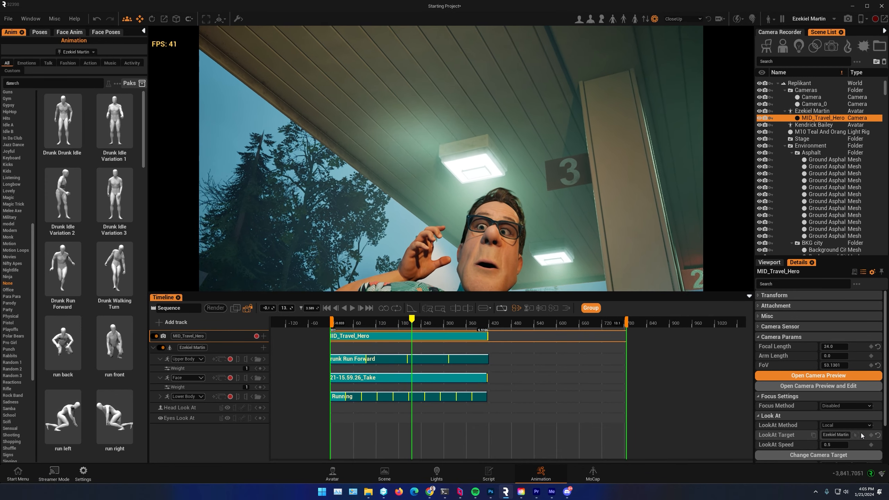
Try LookAt Offset Z values of about -45 and -37 on the MID_Travel_Hero camera, playing the shot after each
{"action": "scroll", "coordinate": [862, 433], "scroll_direction": "down", "scroll_amount": 3}
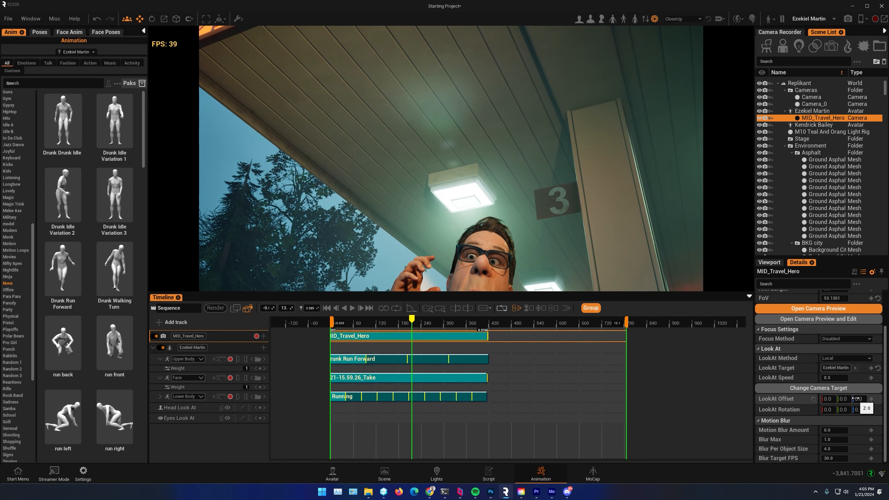
{"action": "left_click_drag", "start_coordinate": [855, 399], "coordinate": [817, 398]}
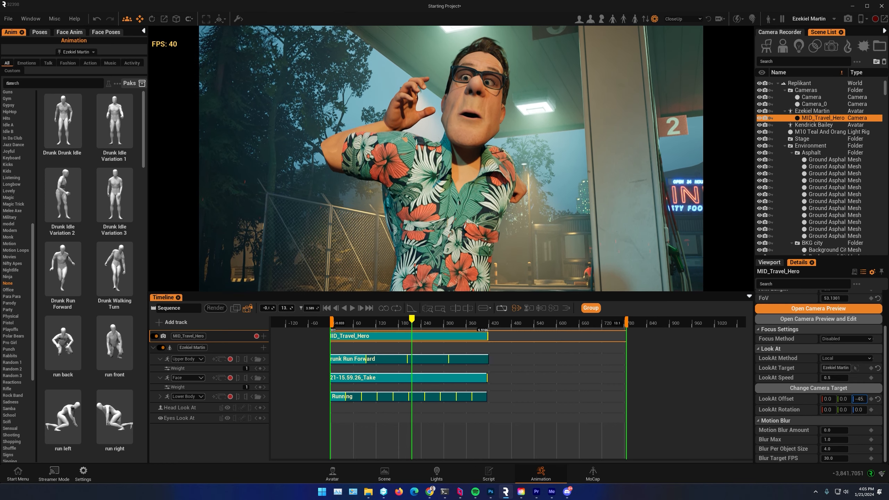
{"action": "left_click", "coordinate": [352, 308]}
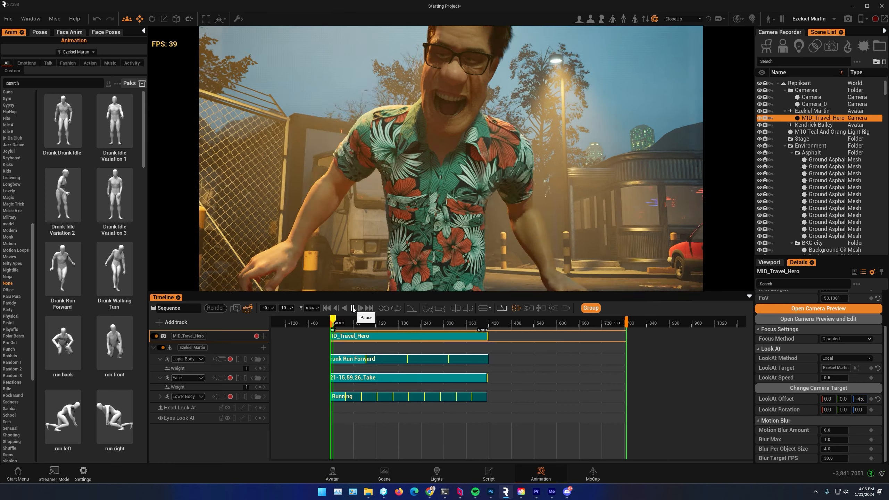
{"action": "left_click", "coordinate": [356, 308]}
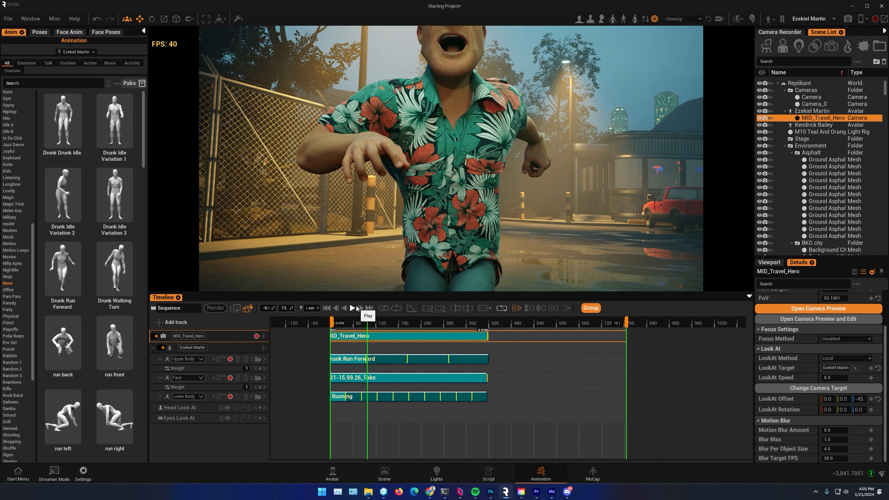
{"action": "mouse_move", "coordinate": [858, 399]}
{"action": "left_mouse_down"}
{"action": "mouse_move", "coordinate": [867, 399]}
{"action": "mouse_move", "coordinate": [859, 399]}
{"action": "left_mouse_up"}
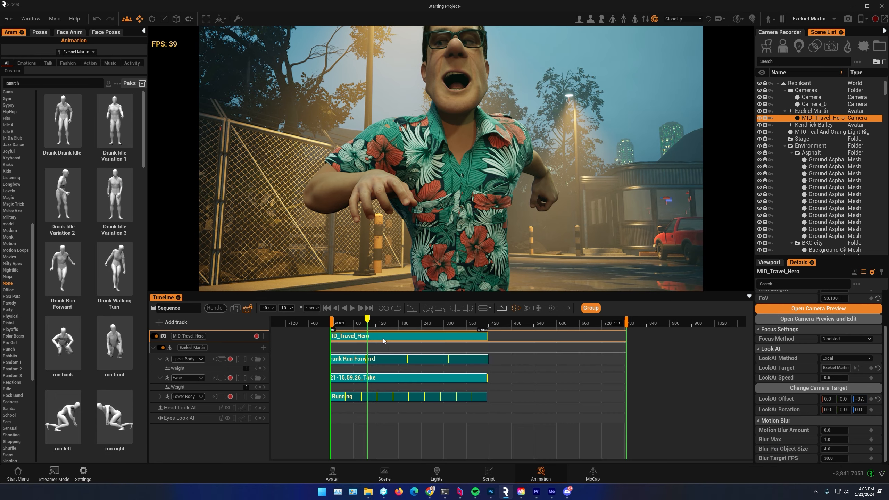
{"action": "left_click_drag", "start_coordinate": [362, 322], "coordinate": [336, 324]}
{"action": "left_click", "coordinate": [352, 308]}
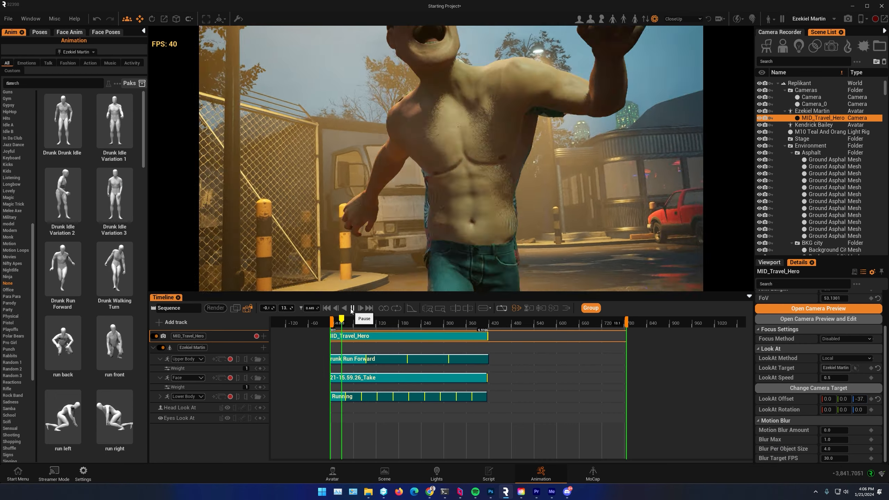
{"action": "left_click", "coordinate": [352, 308]}
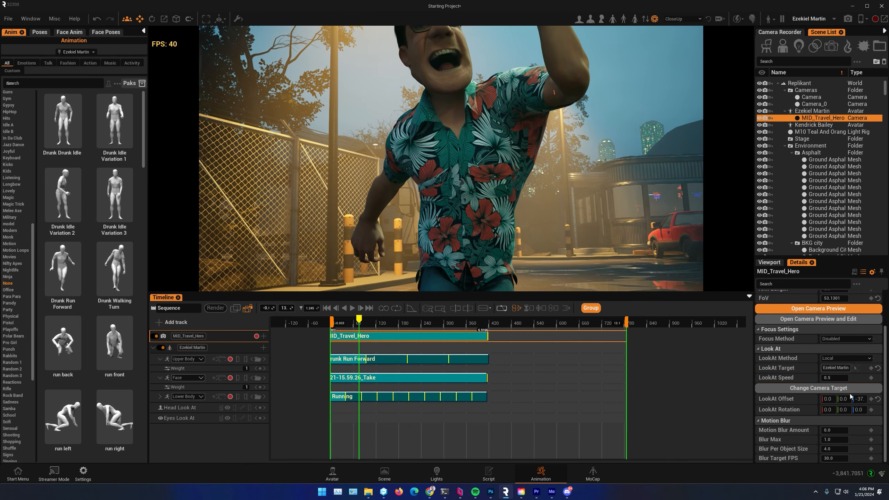
Set the MID_Travel_Hero camera's LookAt Speed to 2.0, try a LookAt Offset Z of about -30.7, and replay the shot
{"action": "left_click", "coordinate": [352, 308]}
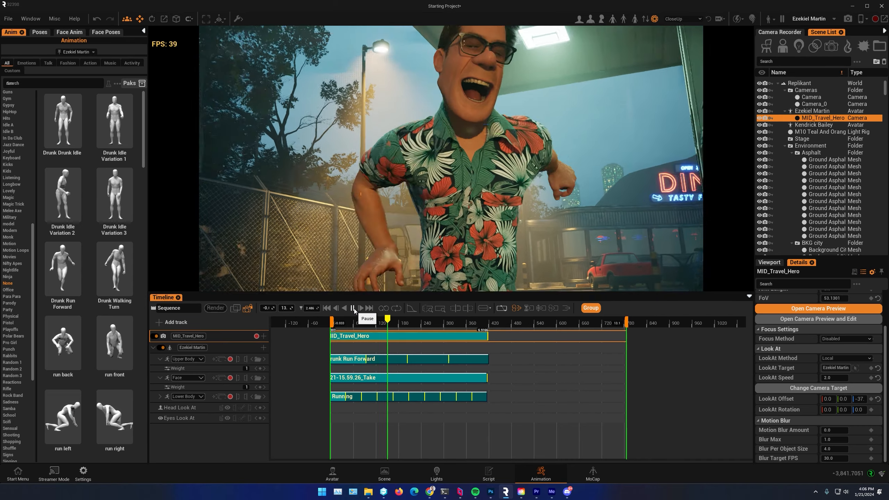
{"action": "left_click_drag", "start_coordinate": [859, 399], "coordinate": [872, 399]}
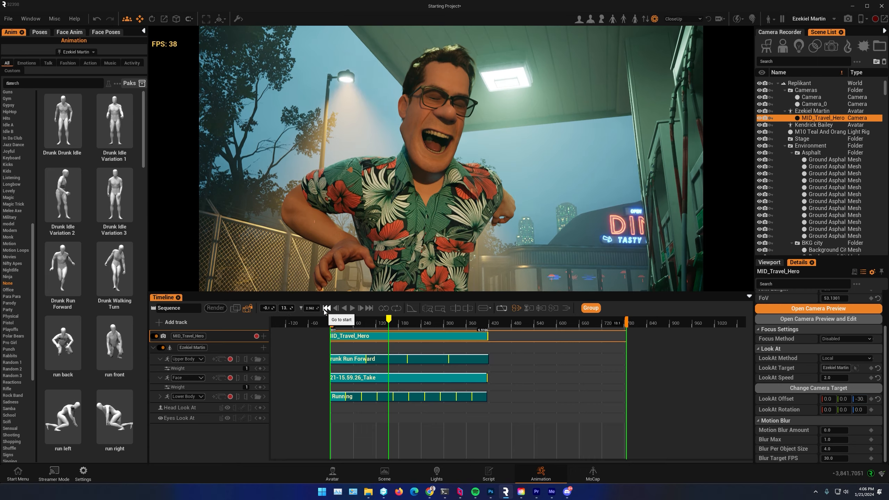
{"action": "left_click", "coordinate": [326, 308]}
{"action": "left_click", "coordinate": [352, 308]}
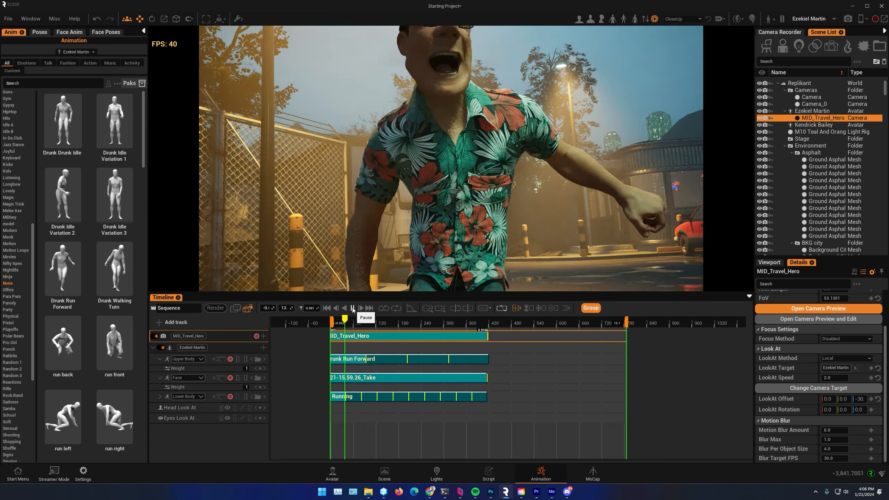
{"action": "left_click", "coordinate": [352, 308]}
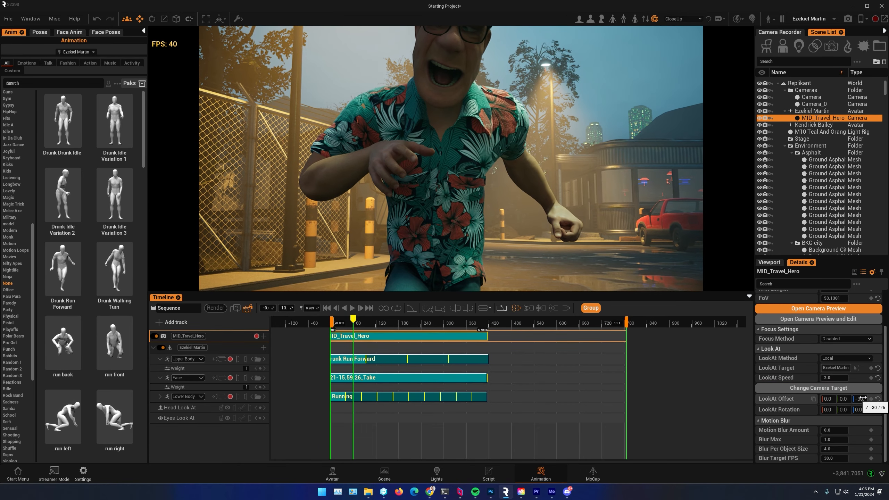
Raise the MID_Travel_Hero camera's LookAt Offset Z to about -20, replay the shot from the start, and scrub back
{"action": "left_click_drag", "start_coordinate": [862, 399], "coordinate": [860, 399]}
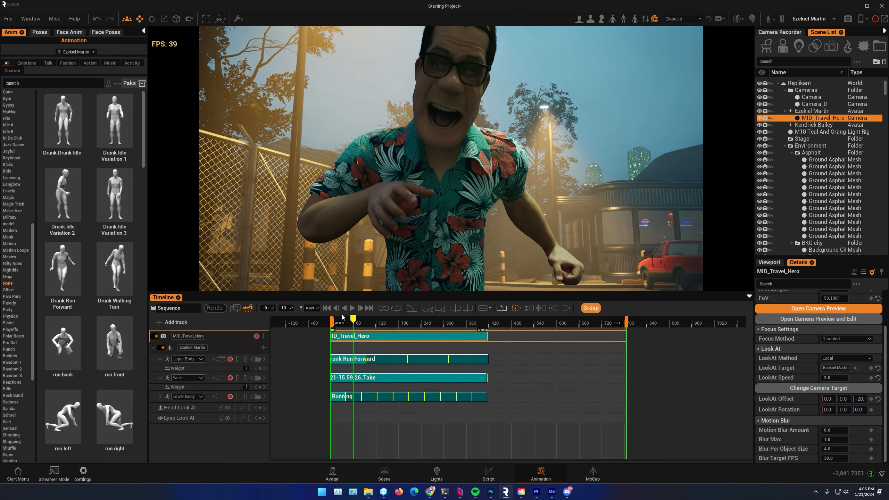
{"action": "left_click", "coordinate": [326, 308]}
{"action": "left_click", "coordinate": [350, 308]}
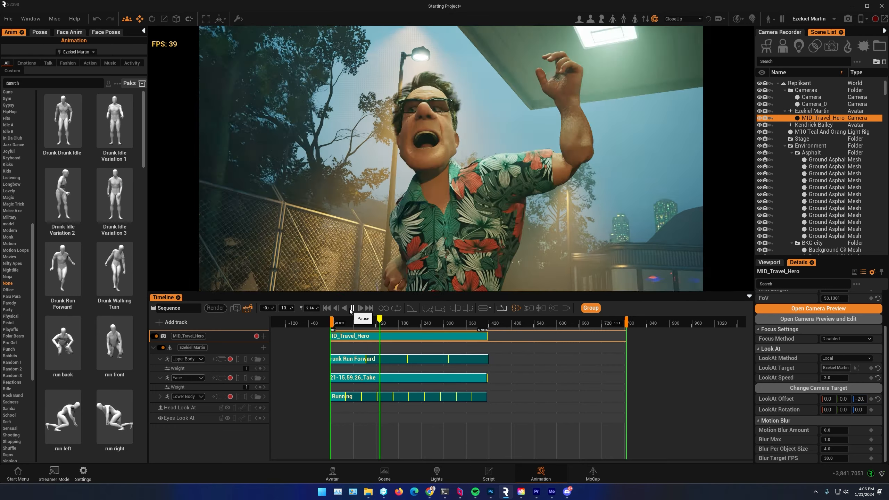
{"action": "left_click", "coordinate": [349, 308]}
{"action": "left_click_drag", "start_coordinate": [396, 319], "coordinate": [356, 325]}
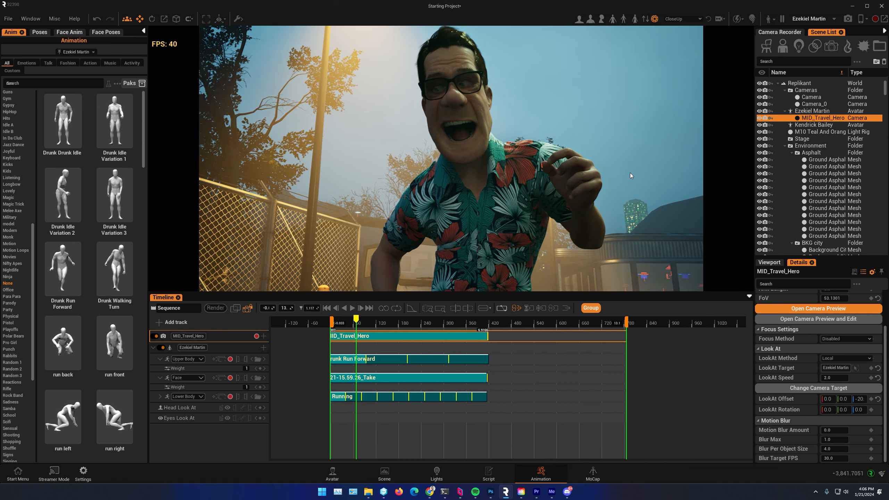
Leave the shot camera view, select the zombie-like character in front of the store, and add its avatar track to the timeline
{"action": "left_click", "coordinate": [247, 309]}
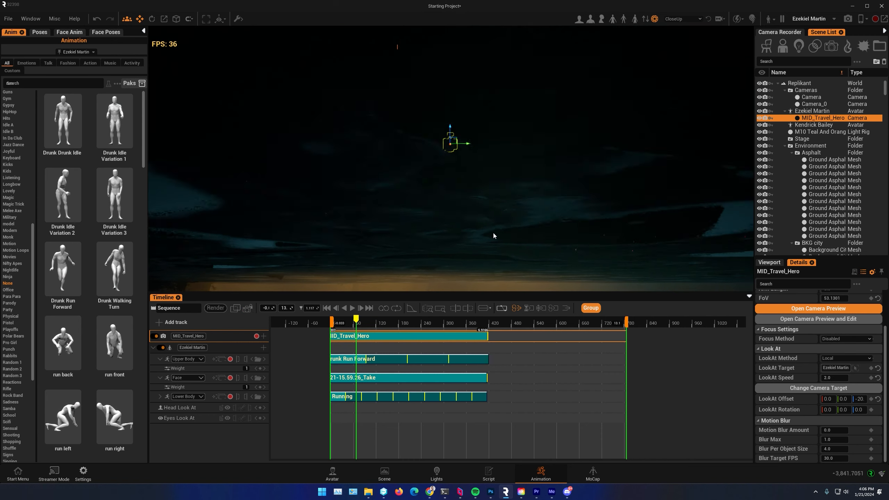
{"action": "scroll", "coordinate": [582, 210], "scroll_direction": "down", "scroll_amount": 8}
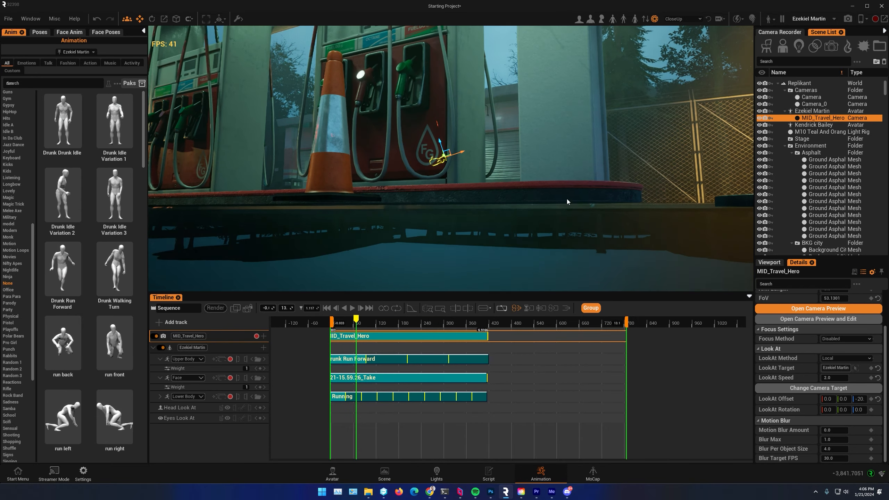
{"action": "left_click_drag", "start_coordinate": [567, 200], "coordinate": [481, 224], "text": "alt"}
{"action": "scroll", "coordinate": [451, 158], "scroll_direction": "up", "scroll_amount": 5}
{"action": "left_click_drag", "start_coordinate": [605, 93], "coordinate": [588, 93], "text": "alt"}
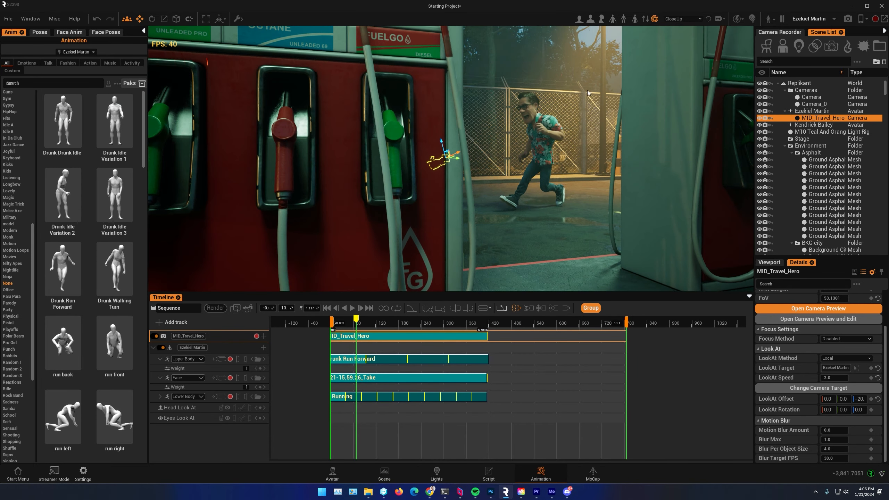
{"action": "left_click_drag", "start_coordinate": [589, 138], "coordinate": [595, 113], "text": "alt"}
{"action": "scroll", "coordinate": [499, 149], "scroll_direction": "down", "scroll_amount": 5}
{"action": "right_click_drag", "start_coordinate": [595, 113], "coordinate": [545, 139]}
{"action": "left_click_drag", "start_coordinate": [546, 139], "coordinate": [244, 136], "text": "alt"}
{"action": "left_click", "coordinate": [292, 131]}
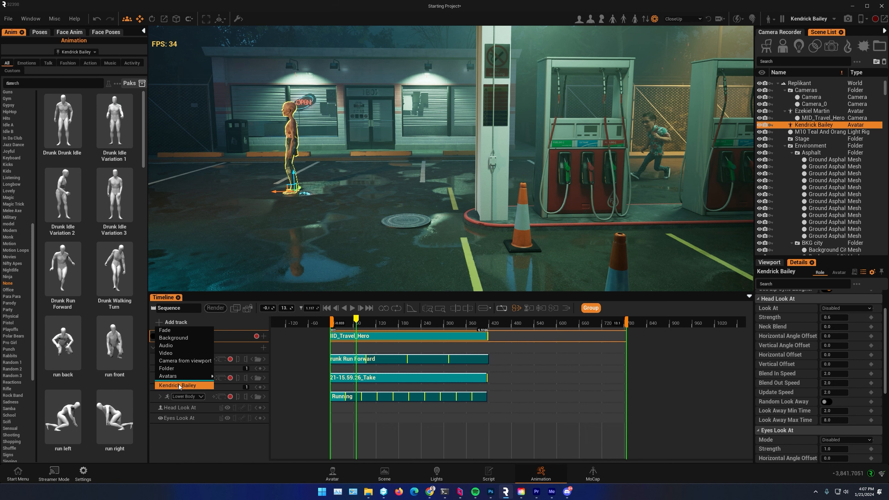
{"action": "left_click", "coordinate": [179, 385]}
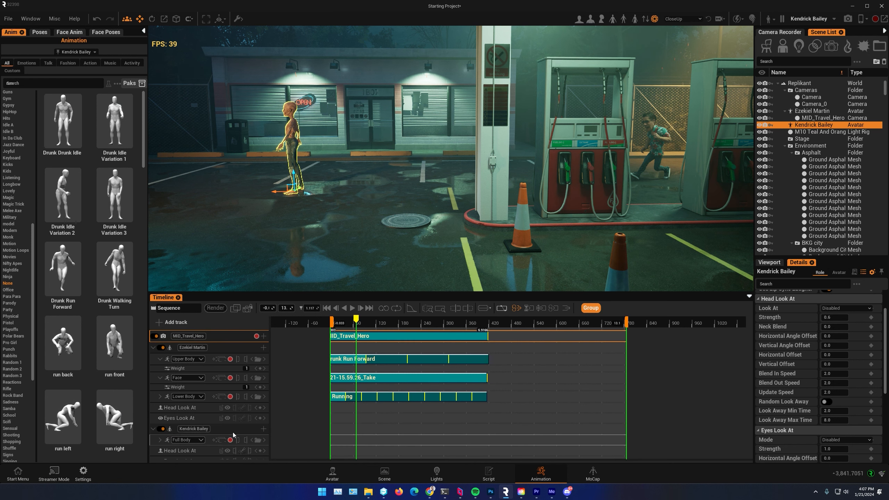
{"action": "scroll", "coordinate": [229, 431], "scroll_direction": "down", "scroll_amount": 1}
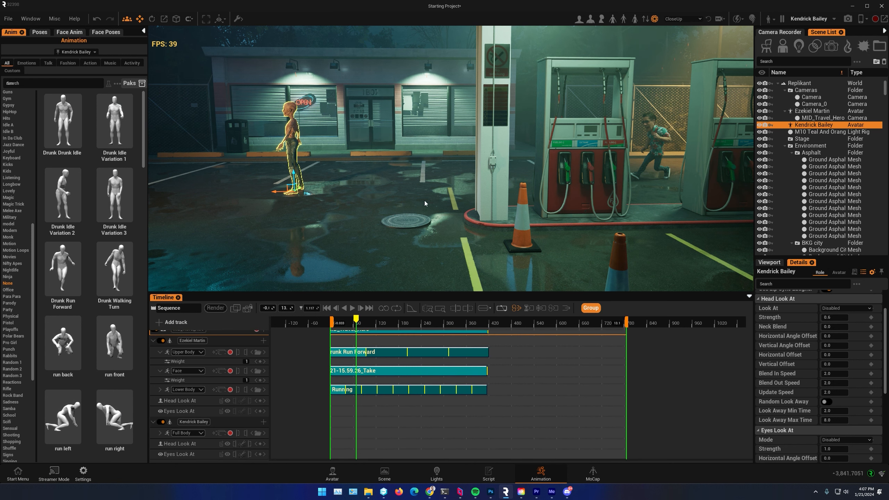
Move the zombie-like character across the lot to the man's side of the pumps, positioning it behind his starting point
{"action": "scroll", "coordinate": [395, 233], "scroll_direction": "down", "scroll_amount": 3}
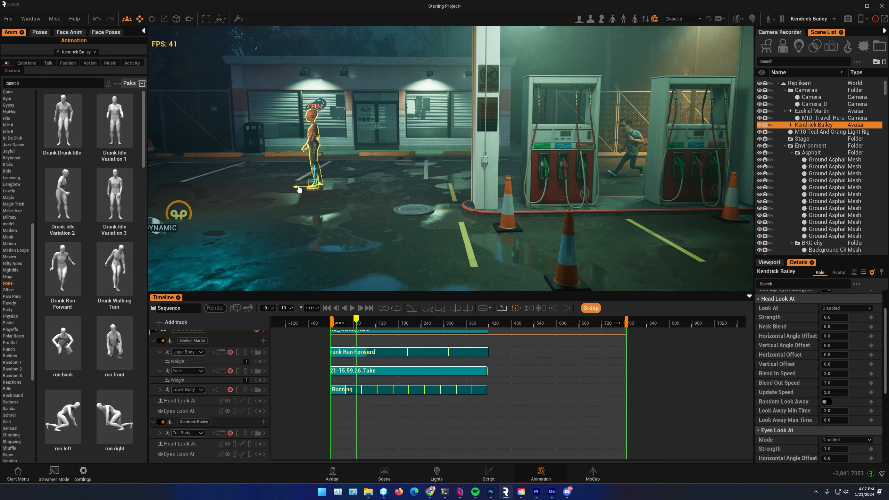
{"action": "right_click_drag", "start_coordinate": [557, 206], "coordinate": [738, 213]}
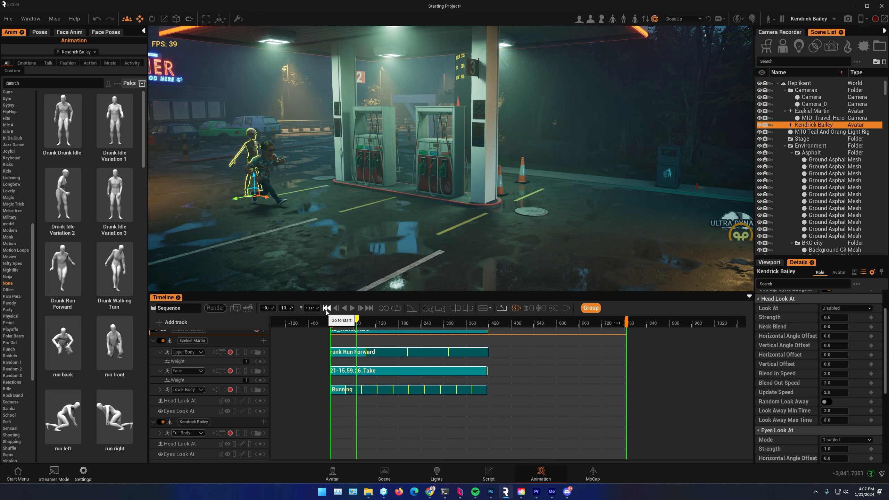
{"action": "right_click_drag", "start_coordinate": [188, 221], "coordinate": [232, 219]}
{"action": "scroll", "coordinate": [232, 220], "scroll_direction": "up", "scroll_amount": 2}
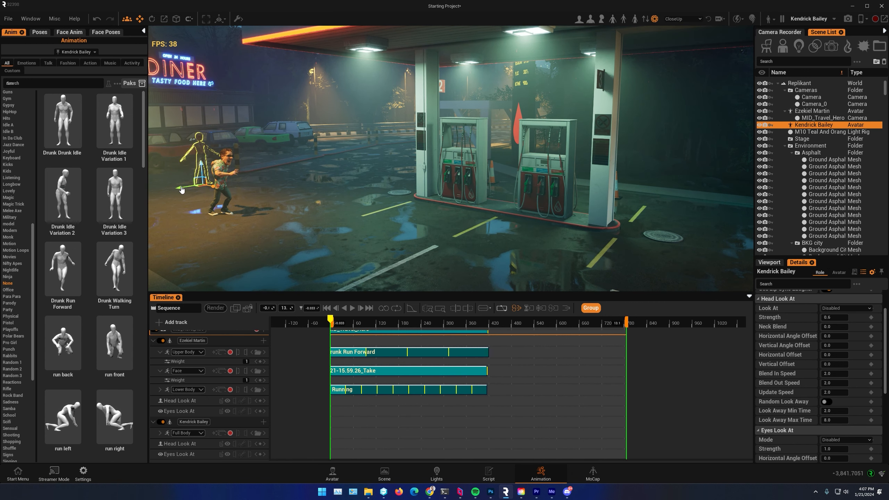
{"action": "left_click_drag", "start_coordinate": [181, 188], "coordinate": [114, 218]}
Move the zombie-like character farther behind the man and rotate it toward the direction he runs
{"action": "left_click_drag", "start_coordinate": [350, 172], "coordinate": [284, 172], "text": "alt"}
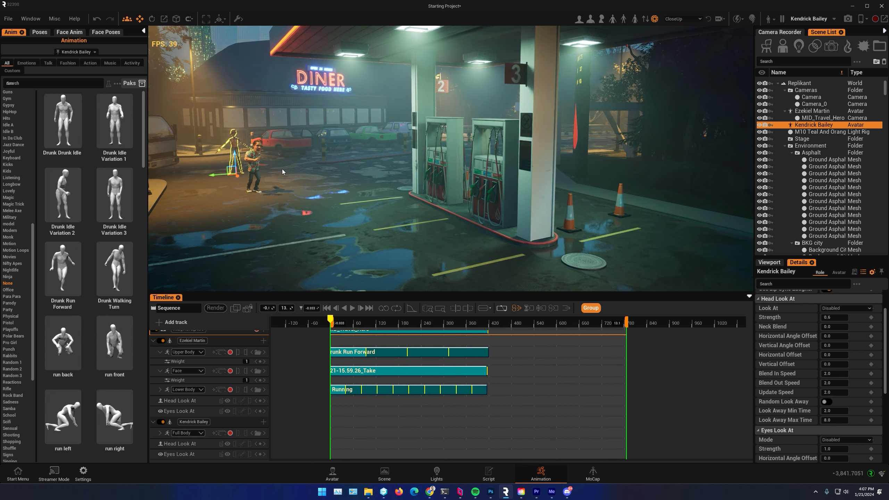
{"action": "scroll", "coordinate": [284, 171], "scroll_direction": "up", "scroll_amount": 3}
{"action": "middle_click_drag", "start_coordinate": [284, 172], "coordinate": [244, 141]}
{"action": "scroll", "coordinate": [271, 207], "scroll_direction": "up", "scroll_amount": 2}
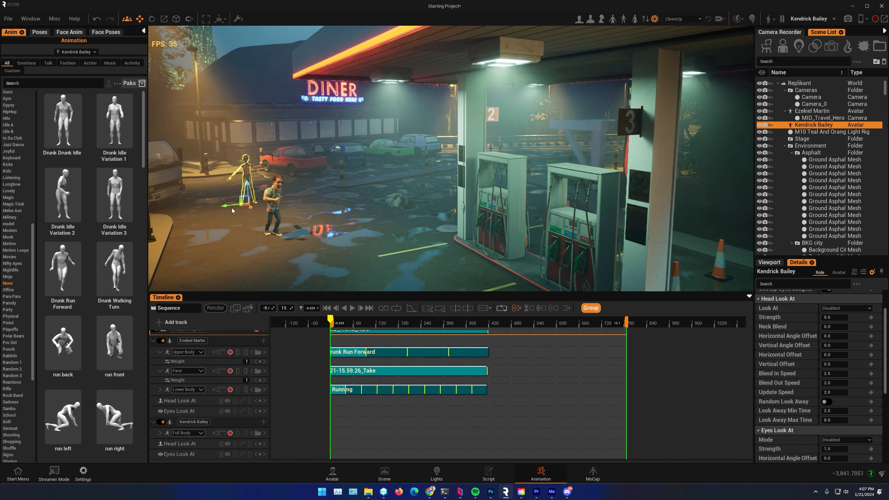
{"action": "scroll", "coordinate": [237, 211], "scroll_direction": "up", "scroll_amount": 2}
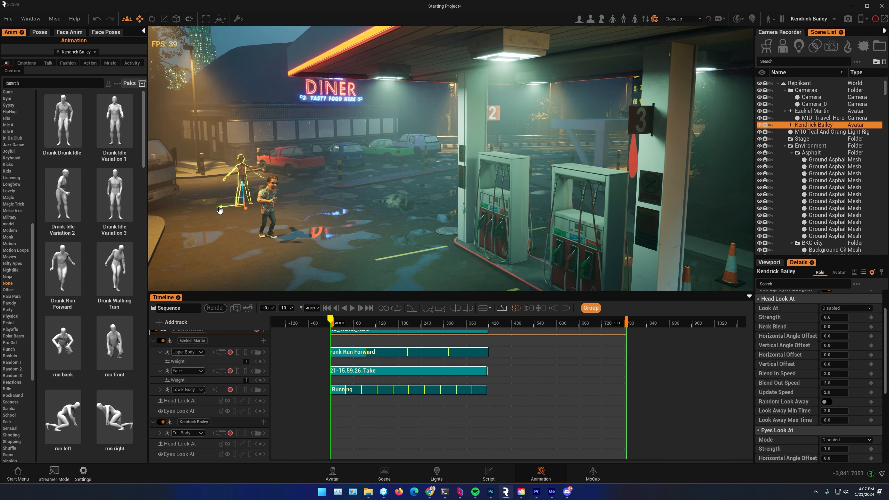
{"action": "left_click_drag", "start_coordinate": [219, 210], "coordinate": [198, 213]}
{"action": "key", "text": "e"}
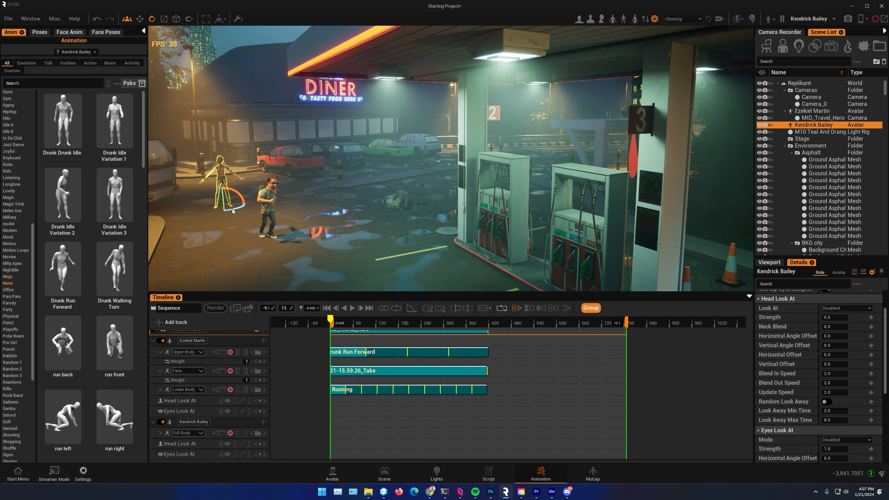
{"action": "left_click_drag", "start_coordinate": [234, 209], "coordinate": [243, 207]}
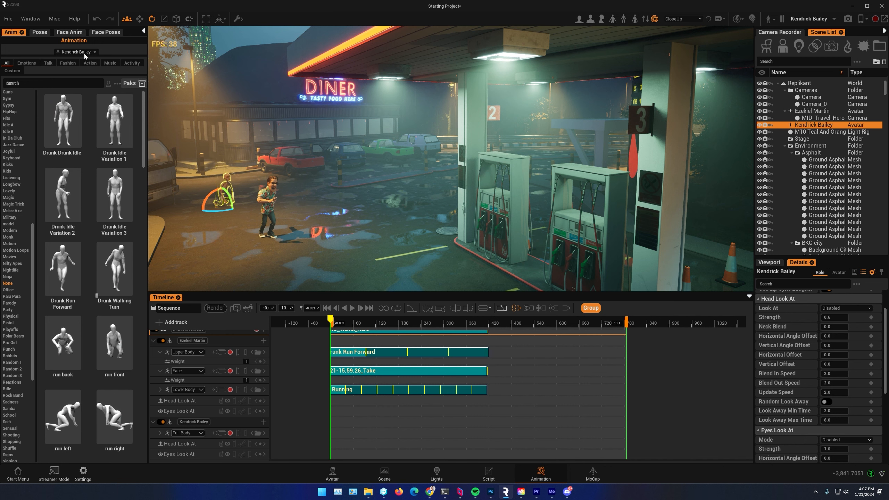
Search the animation library for "zom" and "run", previewing the running motions on the zombie-like character
{"action": "type", "text": "zom"}
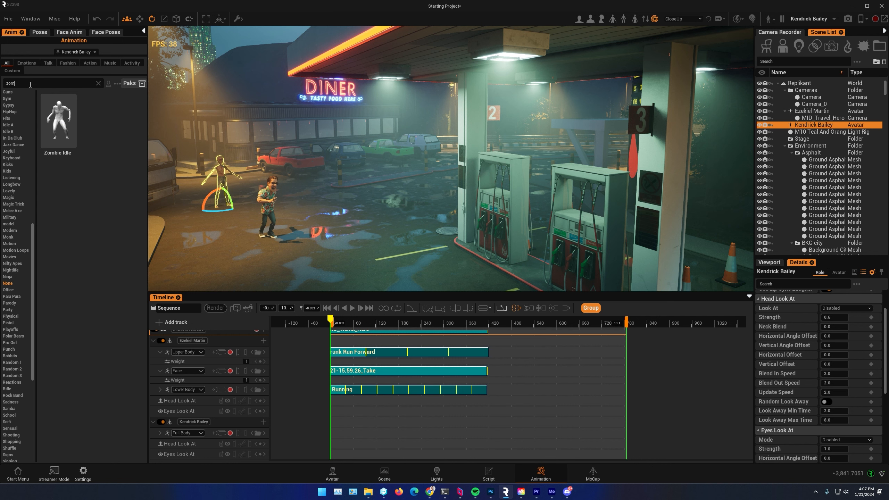
{"action": "type", "text": "run"}
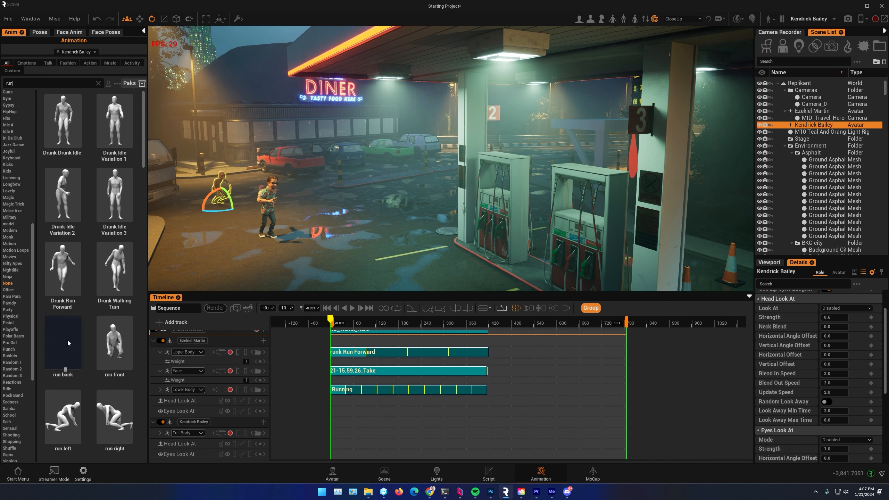
{"action": "scroll", "coordinate": [118, 351], "scroll_direction": "down", "scroll_amount": 2}
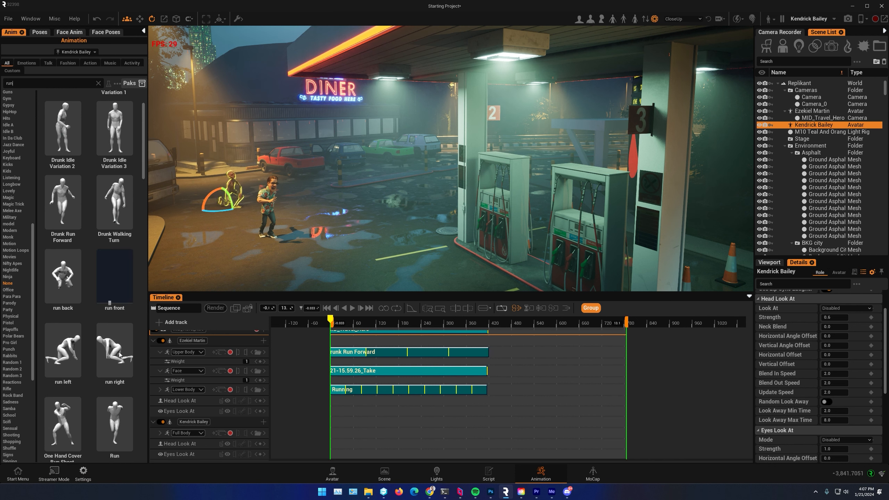
{"action": "scroll", "coordinate": [78, 360], "scroll_direction": "down", "scroll_amount": 1}
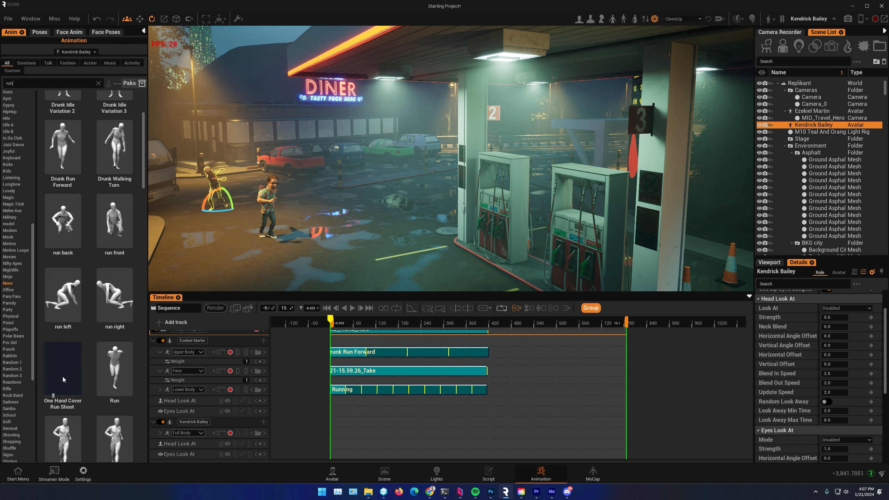
{"action": "scroll", "coordinate": [112, 378], "scroll_direction": "down", "scroll_amount": 2}
{"action": "scroll", "coordinate": [64, 371], "scroll_direction": "down", "scroll_amount": 5}
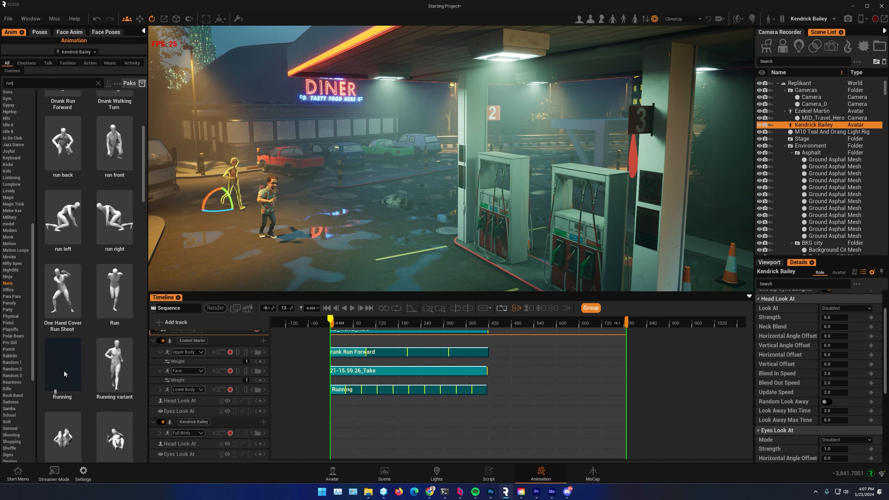
{"action": "scroll", "coordinate": [64, 382], "scroll_direction": "down", "scroll_amount": 2}
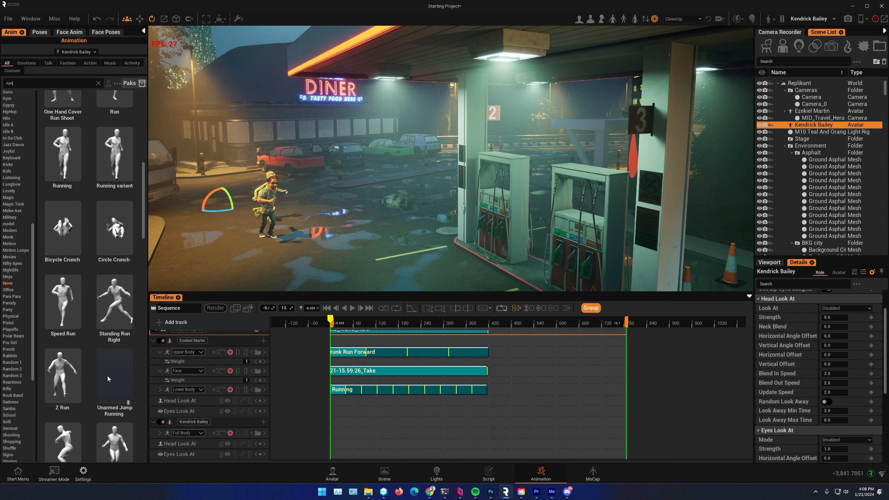
{"action": "scroll", "coordinate": [107, 377], "scroll_direction": "down", "scroll_amount": 4}
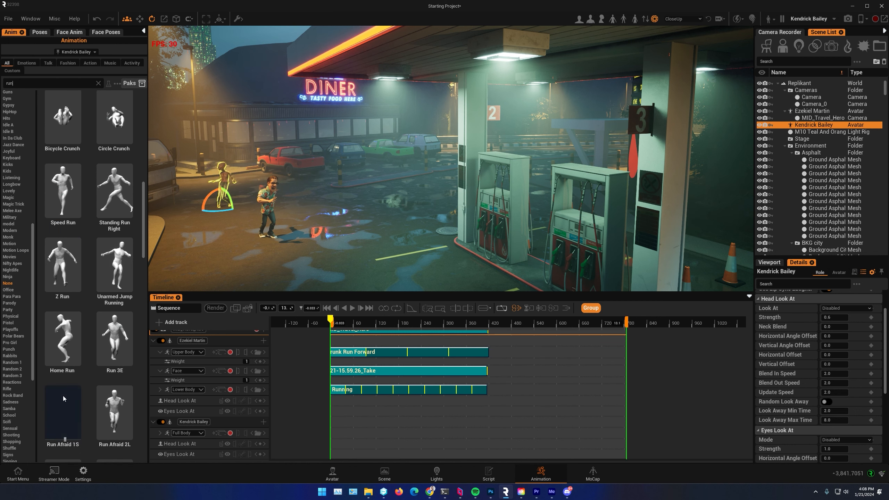
{"action": "scroll", "coordinate": [62, 396], "scroll_direction": "down", "scroll_amount": 2}
{"action": "scroll", "coordinate": [113, 356], "scroll_direction": "down", "scroll_amount": 2}
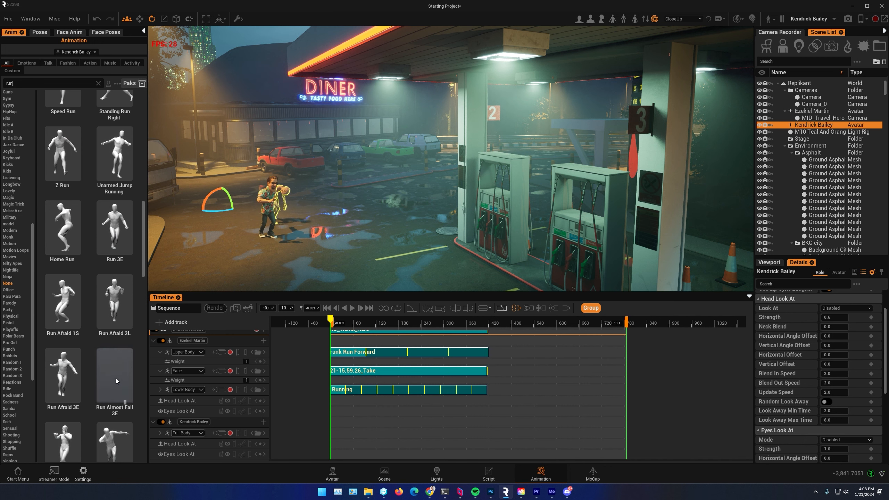
{"action": "scroll", "coordinate": [116, 378], "scroll_direction": "down", "scroll_amount": 1}
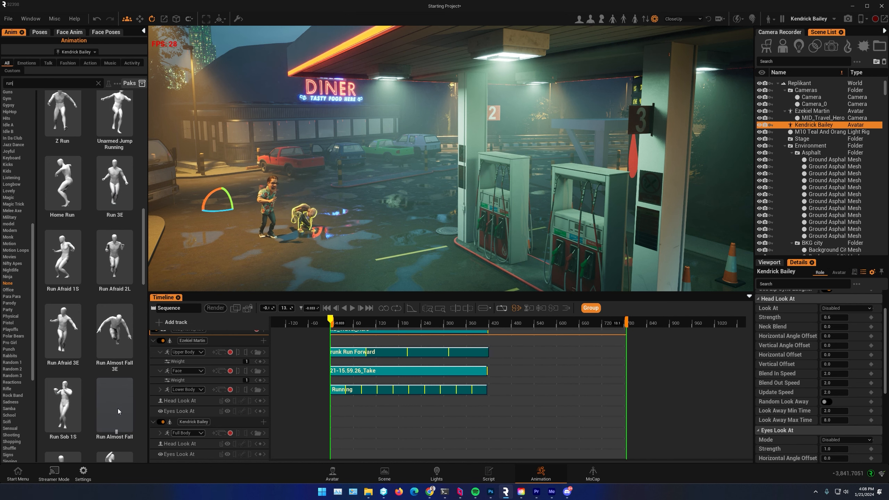
{"action": "scroll", "coordinate": [120, 403], "scroll_direction": "down", "scroll_amount": 2}
Preview more run animations, add Running 4 at the start of the zombie-like character's Full Body track, and loop it to about 7.5 s
{"action": "right_click_drag", "start_coordinate": [221, 269], "coordinate": [224, 211]}
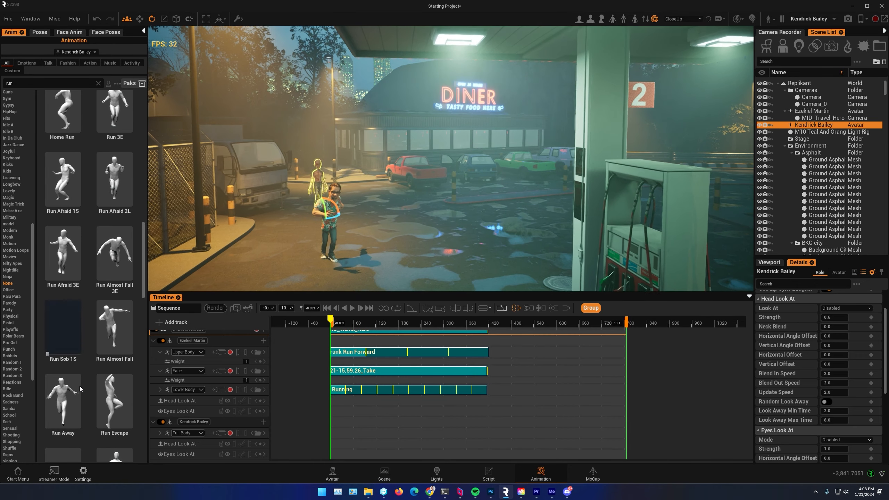
{"action": "scroll", "coordinate": [70, 388], "scroll_direction": "down", "scroll_amount": 3}
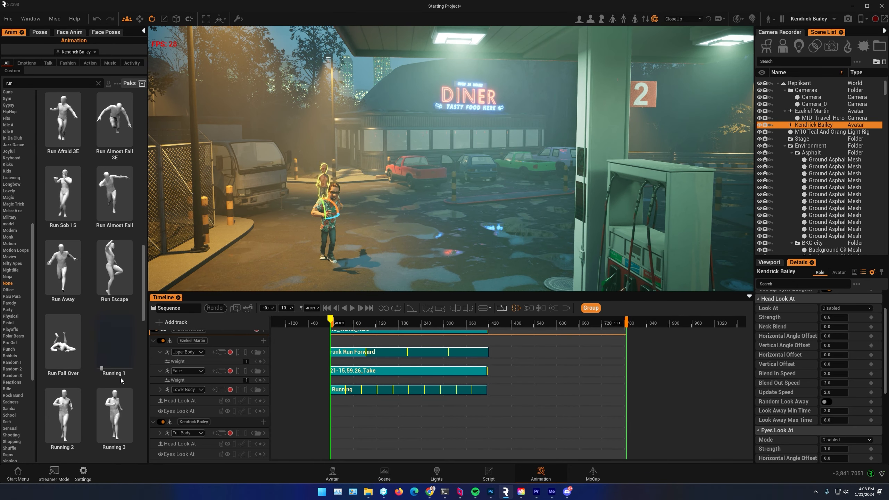
{"action": "scroll", "coordinate": [121, 378], "scroll_direction": "down", "scroll_amount": 1}
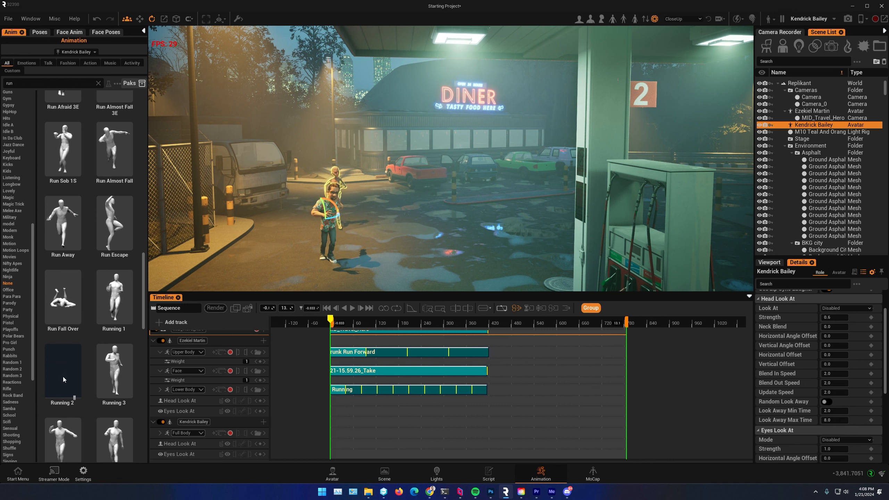
{"action": "scroll", "coordinate": [63, 377], "scroll_direction": "down", "scroll_amount": 2}
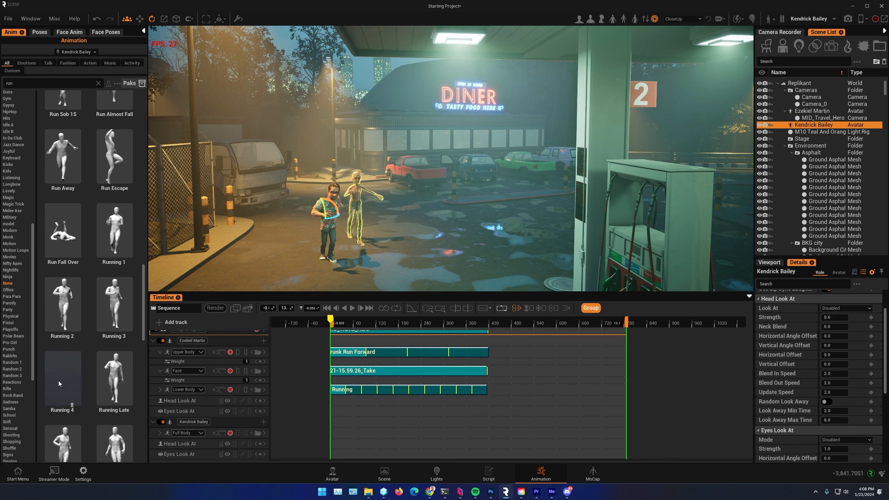
{"action": "scroll", "coordinate": [59, 380], "scroll_direction": "down", "scroll_amount": 2}
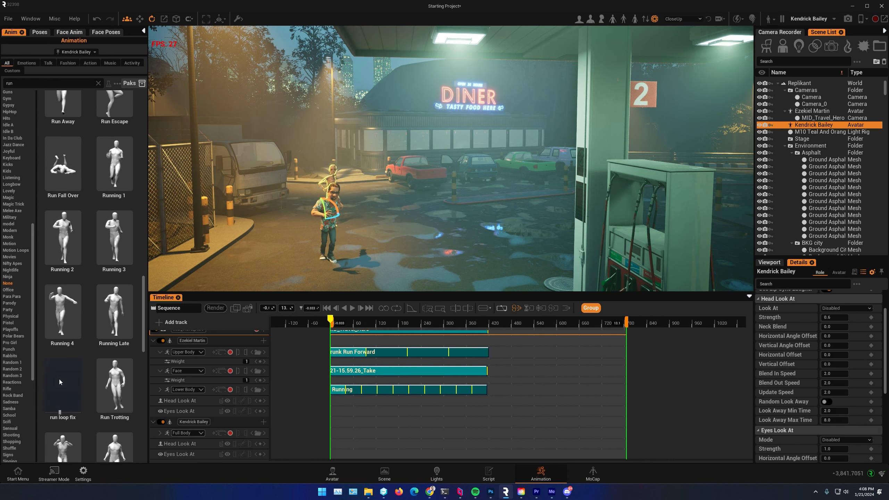
{"action": "scroll", "coordinate": [118, 369], "scroll_direction": "down", "scroll_amount": 3}
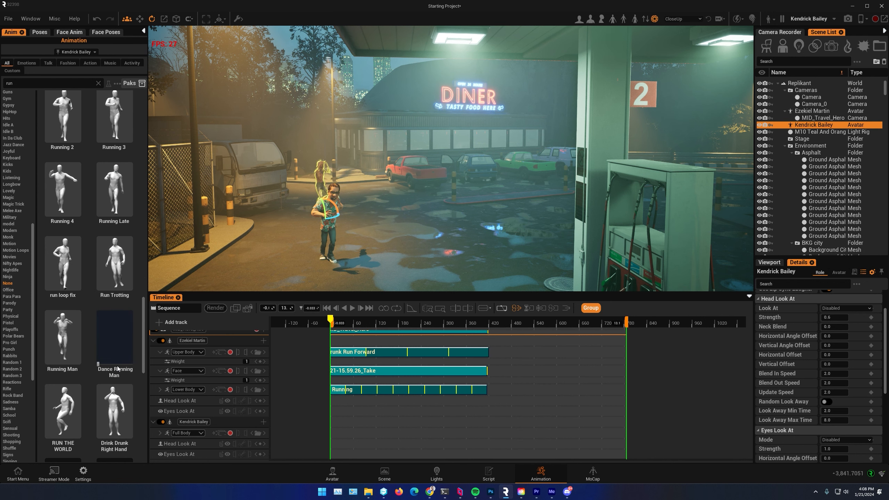
{"action": "scroll", "coordinate": [118, 372], "scroll_direction": "down", "scroll_amount": 1}
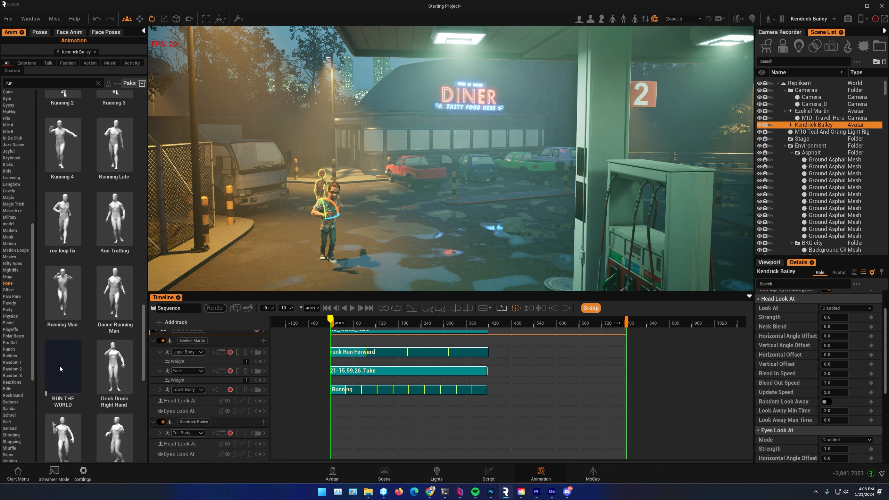
{"action": "scroll", "coordinate": [60, 366], "scroll_direction": "up", "scroll_amount": 1}
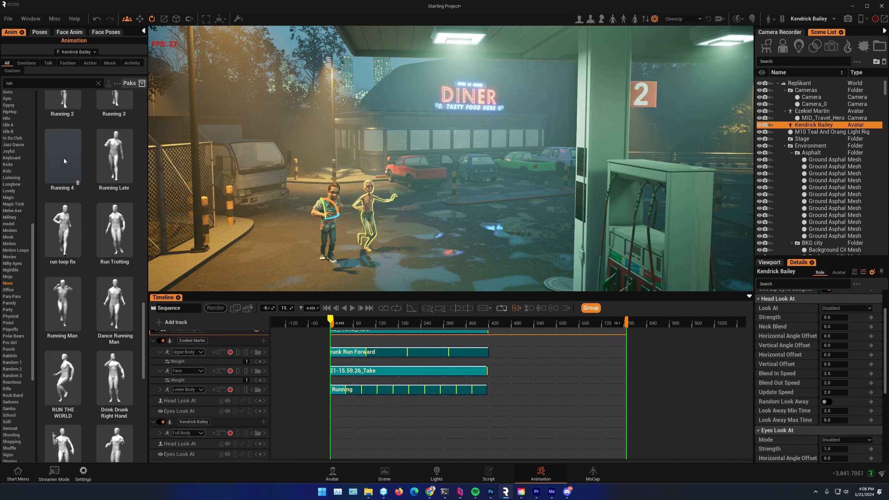
{"action": "left_click_drag", "start_coordinate": [64, 158], "coordinate": [330, 434]}
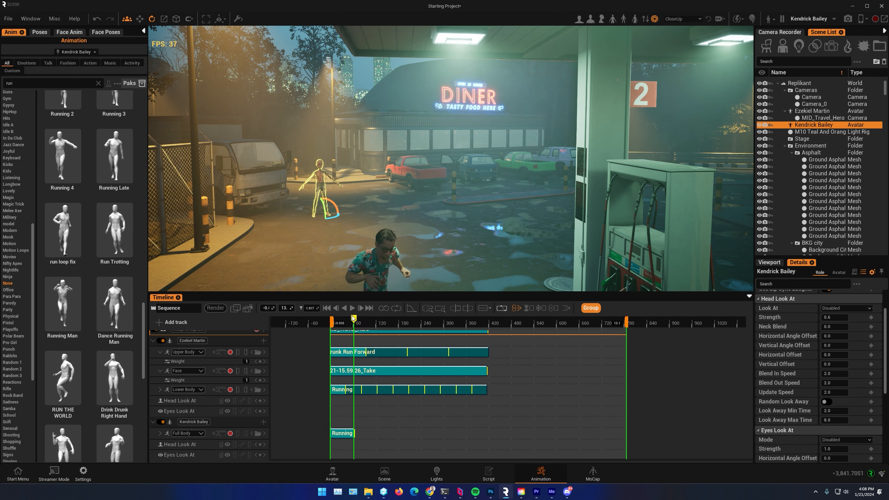
{"action": "mouse_move", "coordinate": [348, 322]}
{"action": "left_mouse_down"}
{"action": "mouse_move", "coordinate": [329, 322]}
{"action": "mouse_move", "coordinate": [340, 323]}
{"action": "left_mouse_up"}
{"action": "left_click", "coordinate": [335, 433]}
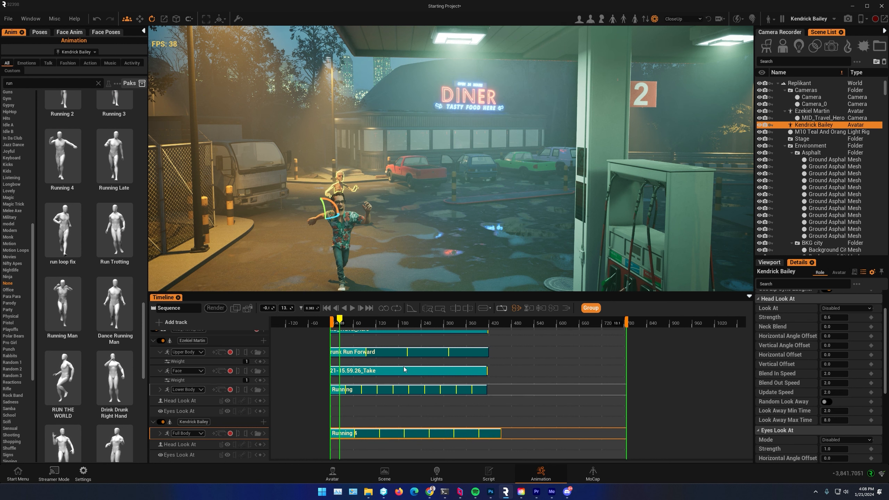
Check the Running 4 clip's Keep Offset From Loops setting, leave the clip settings, and scrub back near the start
{"action": "right_click", "coordinate": [366, 432]}
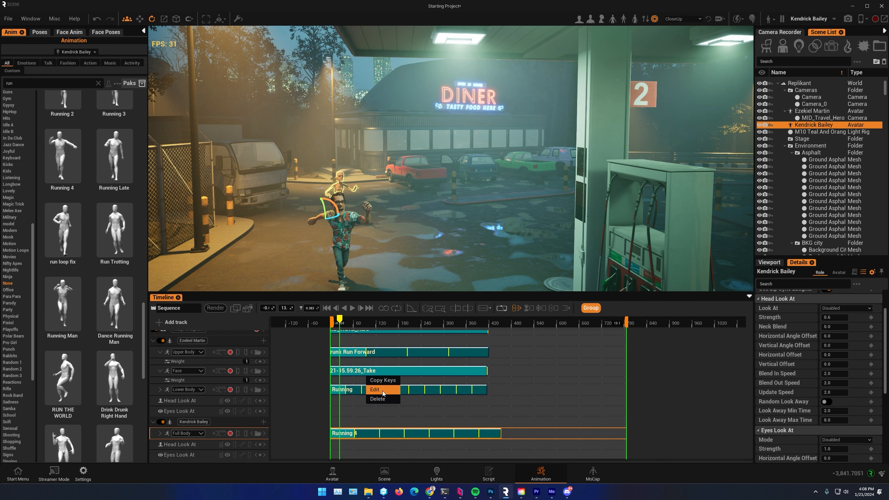
{"action": "left_click", "coordinate": [382, 390]}
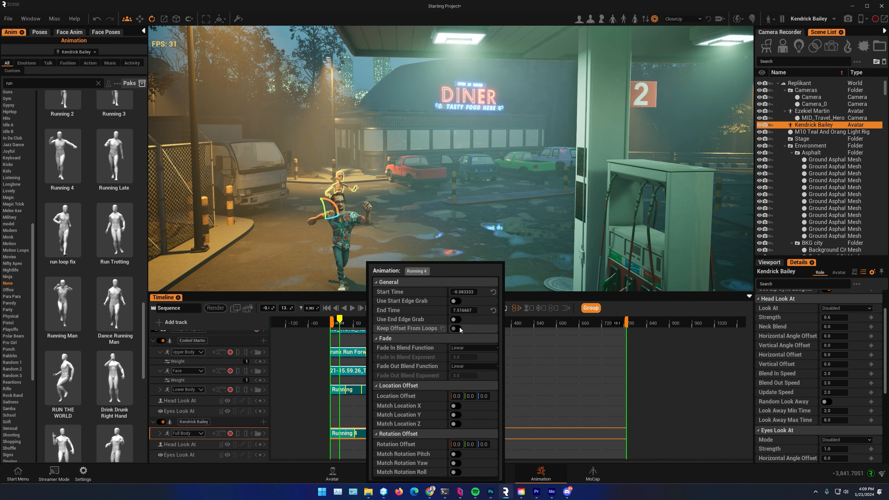
{"action": "left_click", "coordinate": [353, 321]}
{"action": "mouse_move", "coordinate": [353, 322]}
{"action": "left_mouse_down"}
{"action": "mouse_move", "coordinate": [376, 328]}
{"action": "mouse_move", "coordinate": [341, 329]}
{"action": "left_mouse_up"}
Adjust the zombie-like character's rotation slightly so its run follows the man's path, and check it from the side
{"action": "left_click_drag", "start_coordinate": [391, 245], "coordinate": [379, 232], "text": "alt"}
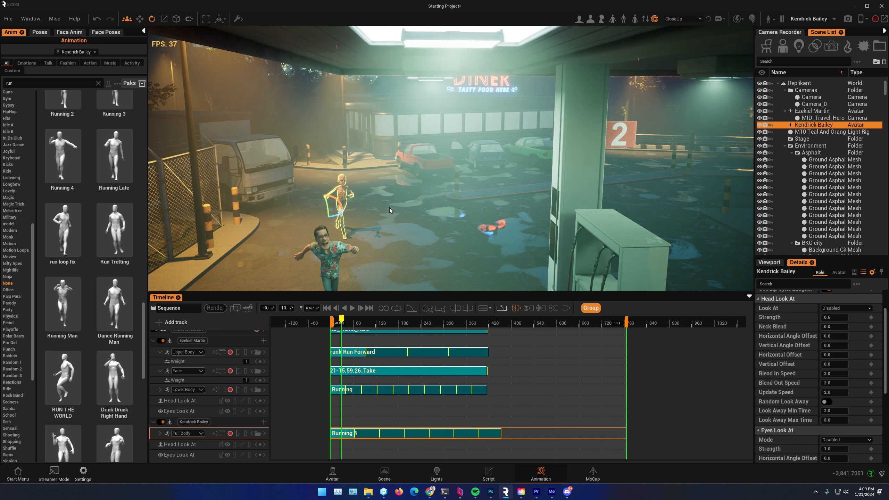
{"action": "key", "text": "r"}
{"action": "left_click_drag", "start_coordinate": [339, 212], "coordinate": [332, 214]}
{"action": "left_click_drag", "start_coordinate": [401, 258], "coordinate": [371, 242], "text": "alt"}
{"action": "scroll", "coordinate": [337, 227], "scroll_direction": "up", "scroll_amount": 2}
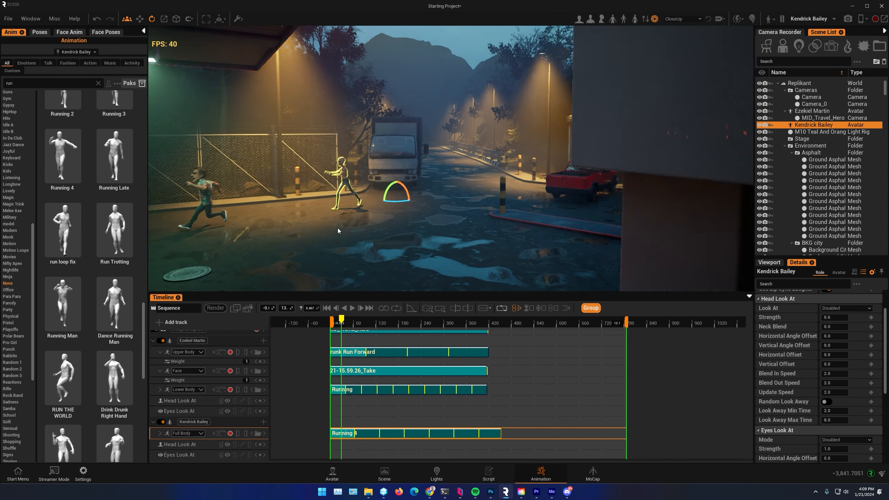
{"action": "scroll", "coordinate": [338, 227], "scroll_direction": "up", "scroll_amount": 2}
{"action": "middle_click_drag", "start_coordinate": [337, 228], "coordinate": [289, 235]}
Save the project and play the chase from near the start to check the zombie-like character's run
{"action": "key", "text": "ctrl+s"}
{"action": "left_click", "coordinate": [353, 308]}
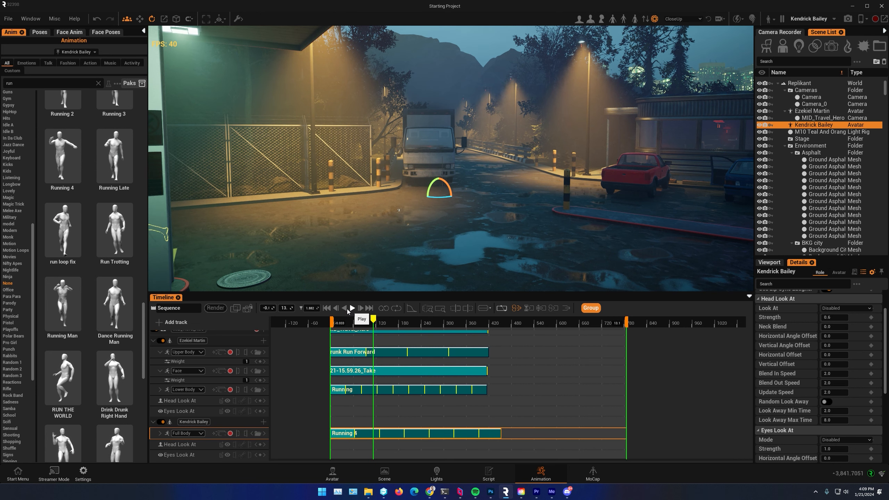
{"action": "left_click_drag", "start_coordinate": [370, 326], "coordinate": [339, 321]}
{"action": "left_click", "coordinate": [352, 308]}
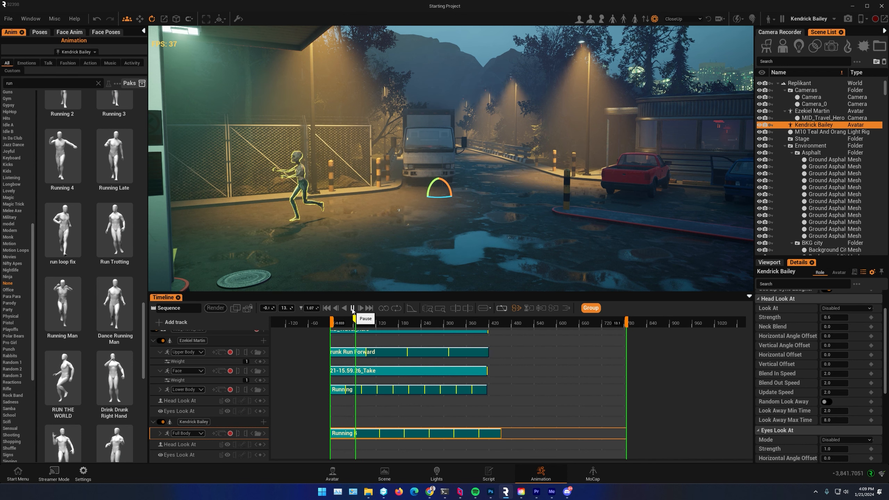
{"action": "left_click", "coordinate": [352, 308]}
{"action": "scroll", "coordinate": [365, 371], "scroll_direction": "down", "scroll_amount": 4}
{"action": "scroll", "coordinate": [365, 371], "scroll_direction": "up", "scroll_amount": 4}
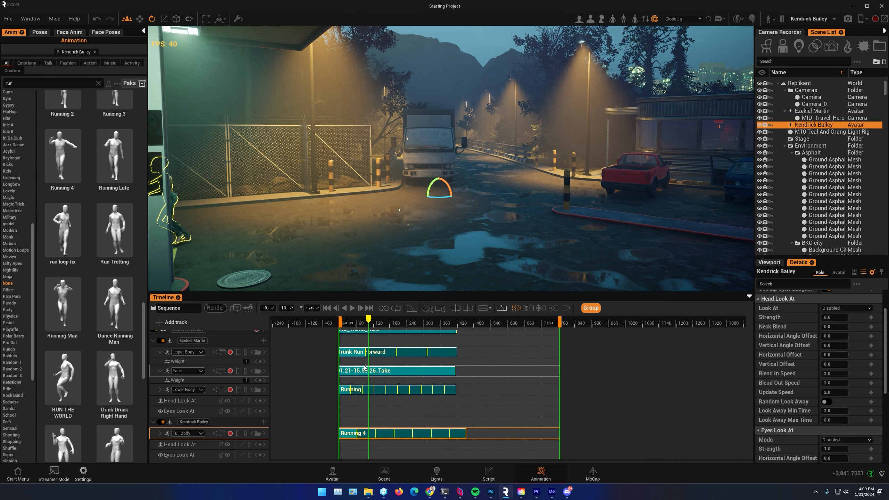
Duplicate the zombie-like character and position the copy on the asphalt in front of the white truck
{"action": "right_click_drag", "start_coordinate": [398, 210], "coordinate": [253, 215]}
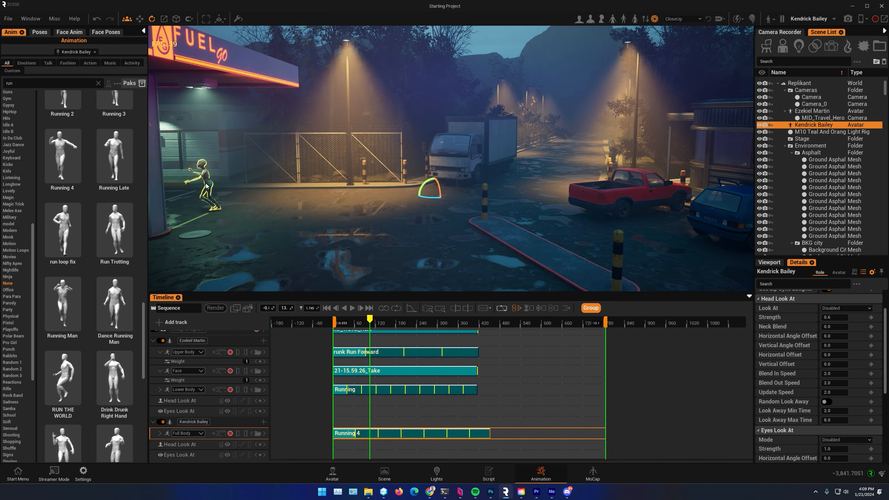
{"action": "scroll", "coordinate": [249, 203], "scroll_direction": "down", "scroll_amount": 1}
{"action": "key", "text": "r"}
{"action": "key", "text": "w"}
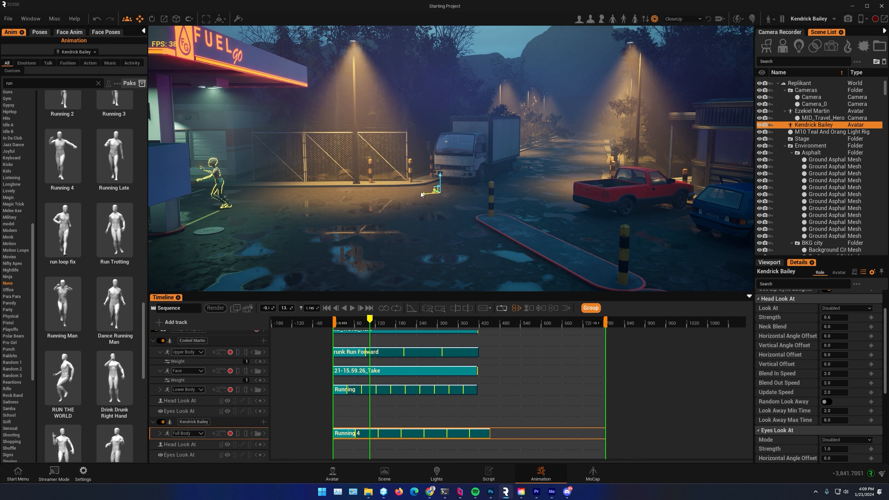
{"action": "left_click_drag", "start_coordinate": [425, 198], "coordinate": [398, 228]}
{"action": "scroll", "coordinate": [398, 204], "scroll_direction": "up", "scroll_amount": 2}
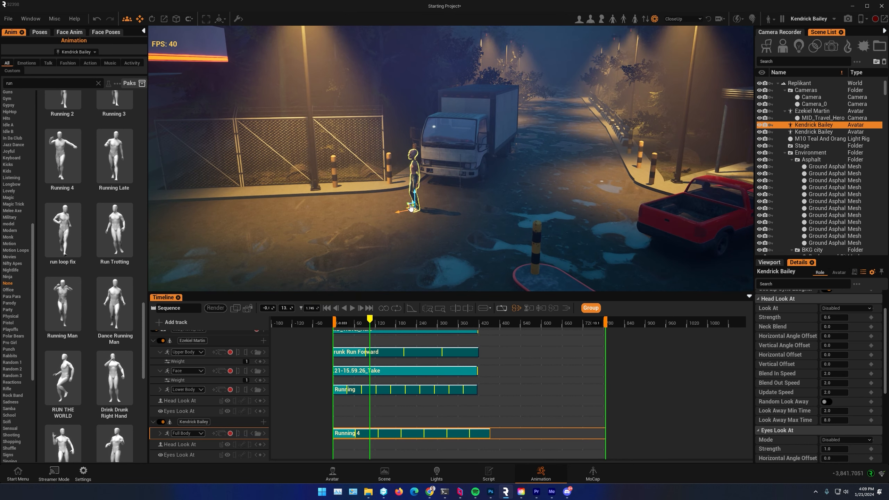
Add two more copies of the zombie-like character, spreading them out in front of the white truck
{"action": "left_click_drag", "start_coordinate": [399, 213], "coordinate": [376, 234], "text": "alt"}
{"action": "right_click_drag", "start_coordinate": [376, 235], "coordinate": [402, 232]}
{"action": "left_click_drag", "start_coordinate": [396, 226], "coordinate": [395, 197]}
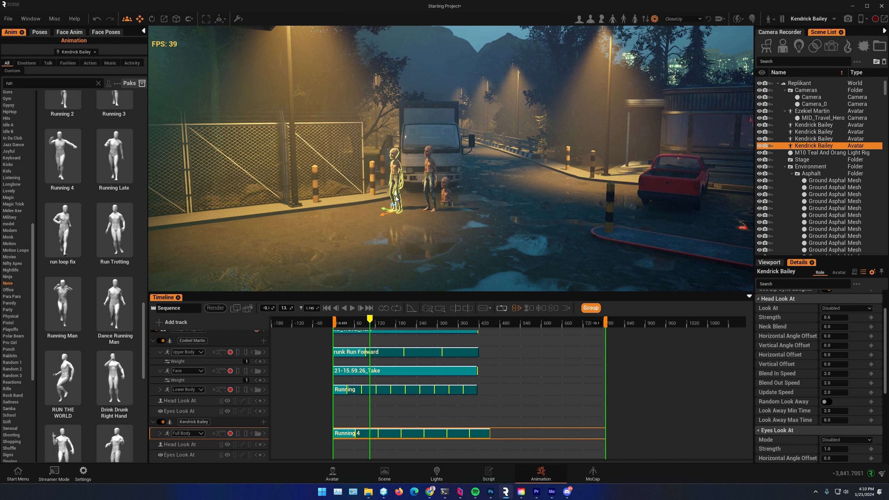
Reposition one of the zombie-like copies in front of the white truck and check the group's spacing up close
{"action": "left_click", "coordinate": [445, 195]}
{"action": "left_click_drag", "start_coordinate": [447, 220], "coordinate": [454, 196]}
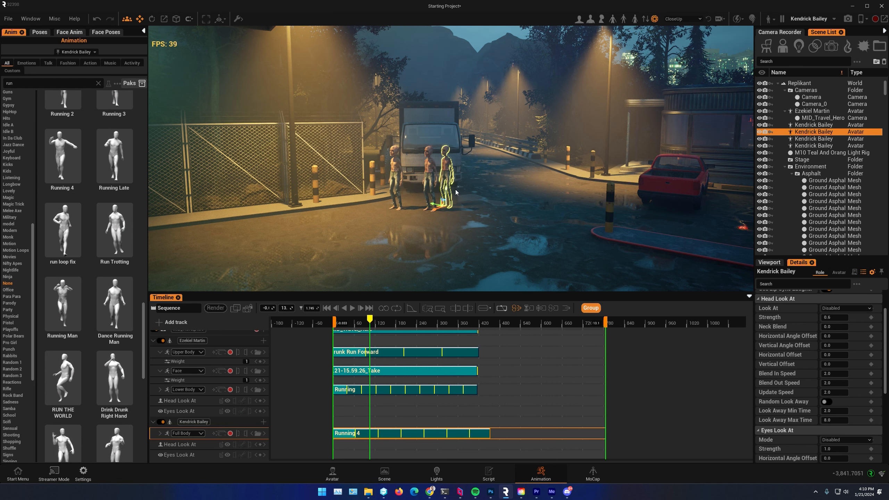
{"action": "left_click", "coordinate": [430, 196]}
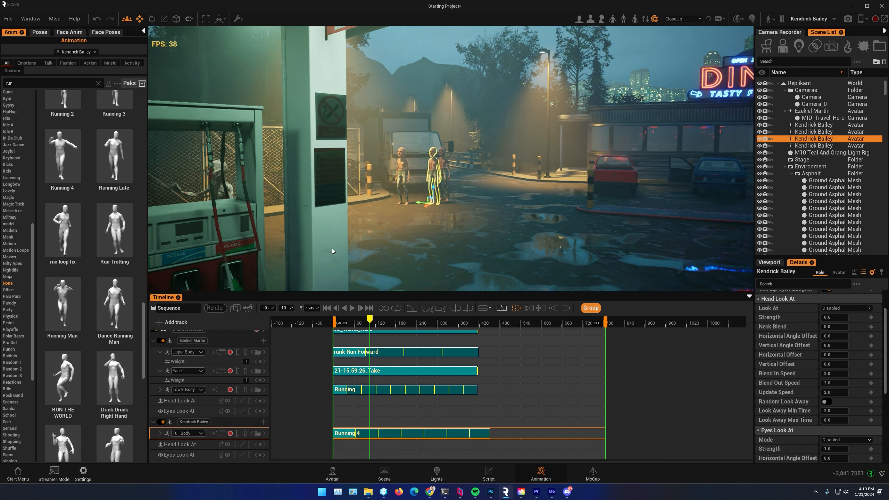
{"action": "key", "text": "w"}
{"action": "right_click_drag", "start_coordinate": [379, 215], "coordinate": [441, 216]}
{"action": "key", "text": "w"}
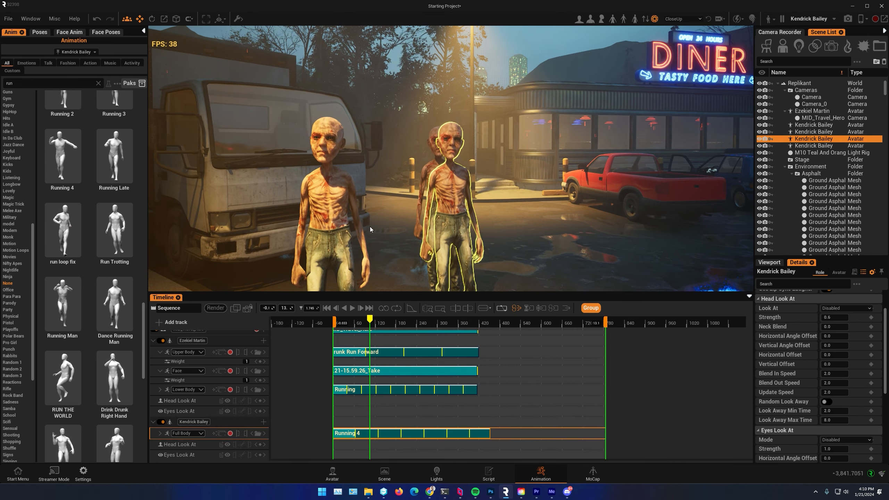
Try several body proportion presets on the zombie-like copy nearest the truck and apply Thin 06
{"action": "left_click", "coordinate": [331, 225]}
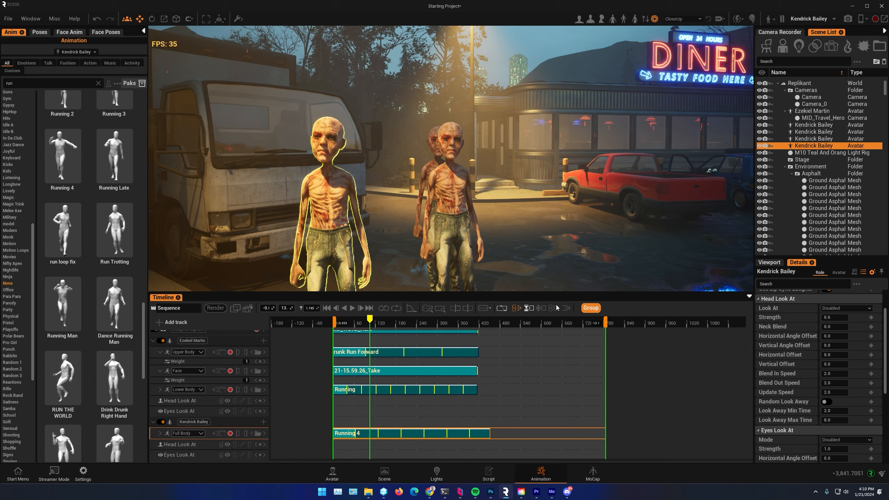
{"action": "left_click", "coordinate": [332, 473]}
{"action": "left_click", "coordinate": [684, 196]}
{"action": "left_click", "coordinate": [668, 296]}
{"action": "left_click", "coordinate": [661, 385]}
{"action": "scroll", "coordinate": [654, 420], "scroll_direction": "down", "scroll_amount": 2}
{"action": "left_click", "coordinate": [652, 439]}
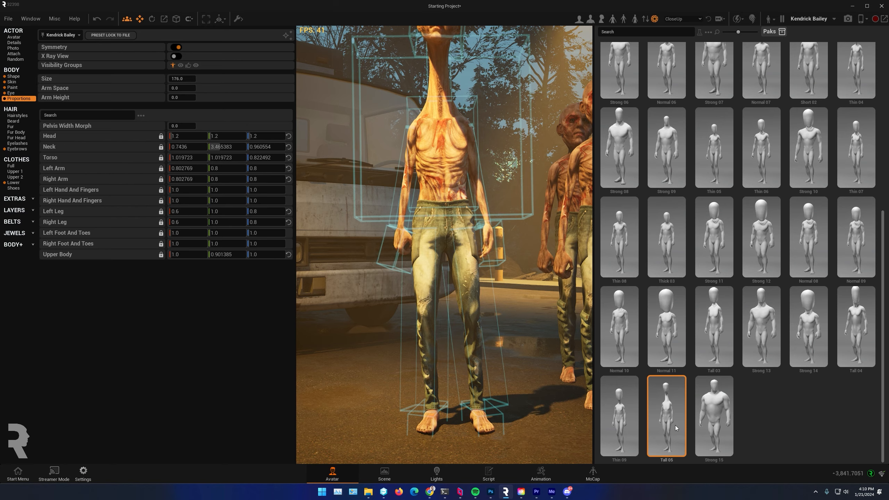
{"action": "left_click", "coordinate": [777, 233]}
{"action": "left_click", "coordinate": [775, 131]}
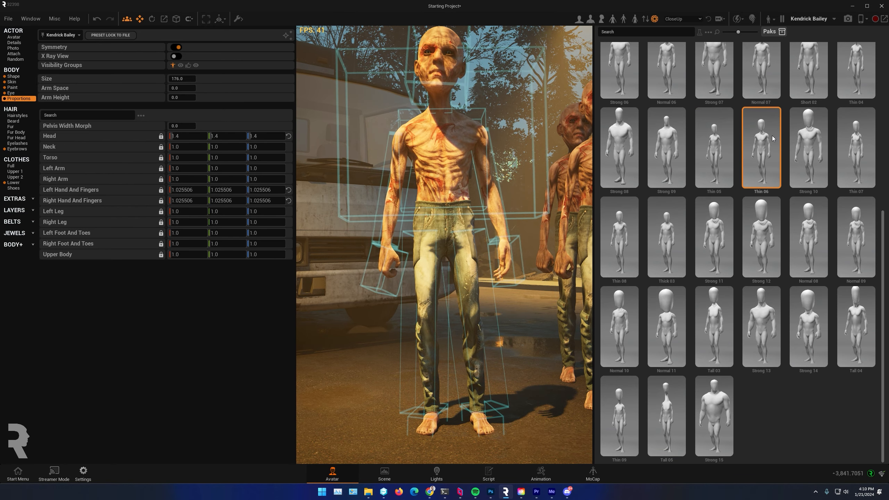
Blend that copy's shape toward Monster 04, and mix Monster 04 at 35 with Alien 01 at 65 for the next copy
{"action": "left_click", "coordinate": [14, 77]}
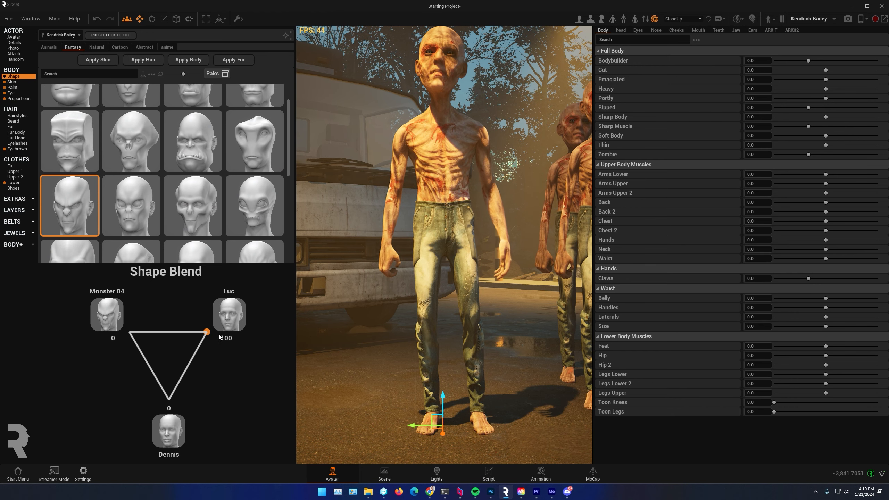
{"action": "left_click_drag", "start_coordinate": [207, 332], "coordinate": [149, 314]}
{"action": "right_click_drag", "start_coordinate": [422, 211], "coordinate": [438, 239]}
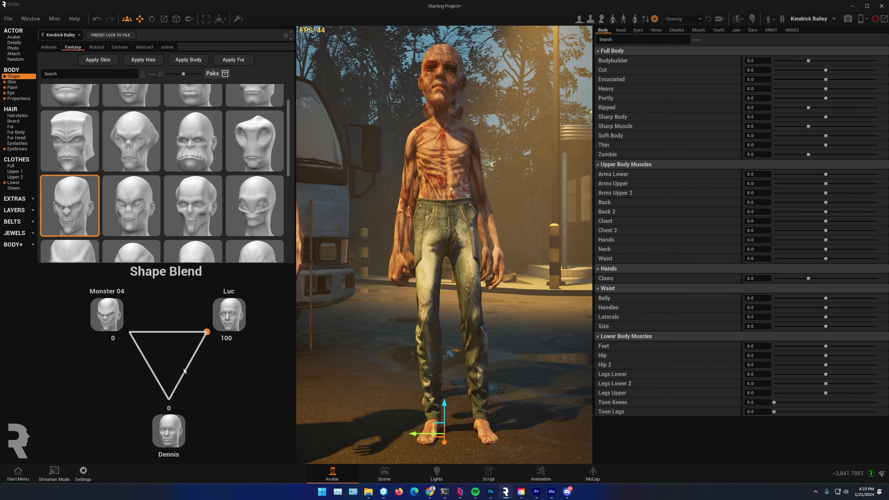
{"action": "left_click", "coordinate": [195, 202]}
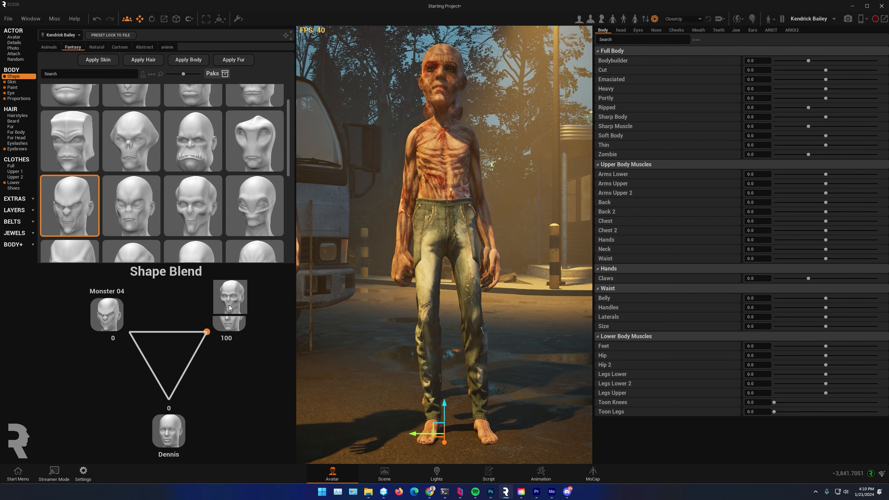
{"action": "left_click_drag", "start_coordinate": [206, 332], "coordinate": [179, 332]}
{"action": "scroll", "coordinate": [435, 202], "scroll_direction": "down", "scroll_amount": 3}
{"action": "middle_click_drag", "start_coordinate": [434, 203], "coordinate": [391, 228]}
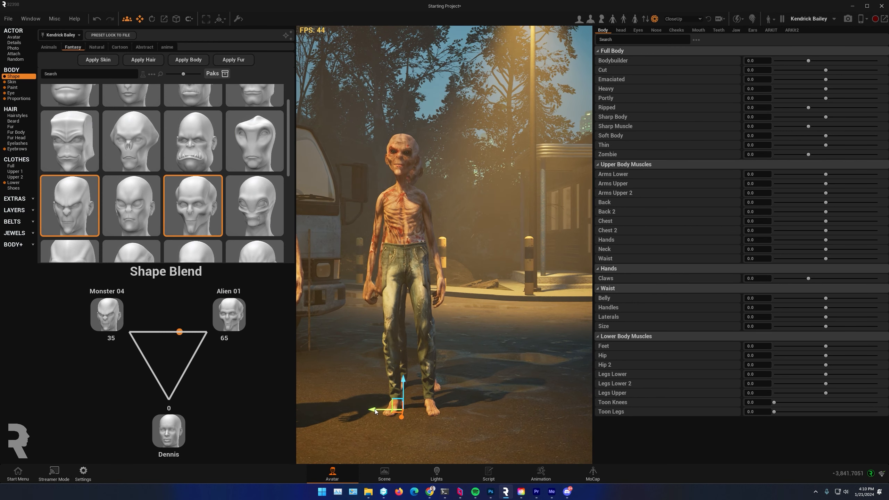
Add Monster 02 to another zombie's shape blend and mix it at 69 with Luc at 31
{"action": "left_click_drag", "start_coordinate": [376, 409], "coordinate": [483, 409], "text": "alt"}
{"action": "double_click", "coordinate": [408, 223]}
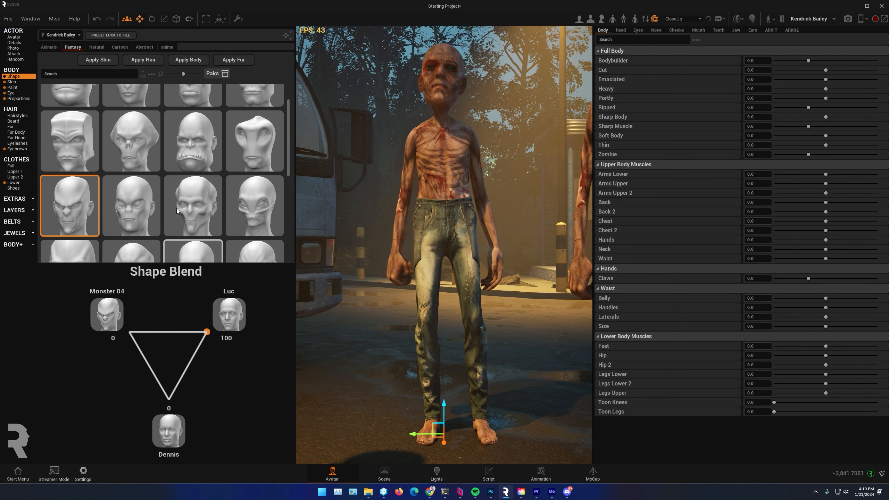
{"action": "left_click_drag", "start_coordinate": [182, 130], "coordinate": [172, 442]}
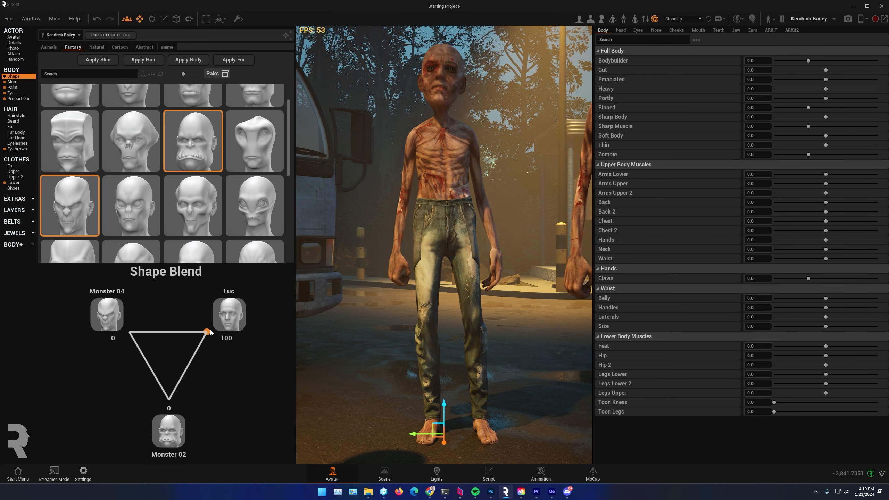
{"action": "left_click_drag", "start_coordinate": [207, 332], "coordinate": [180, 378]}
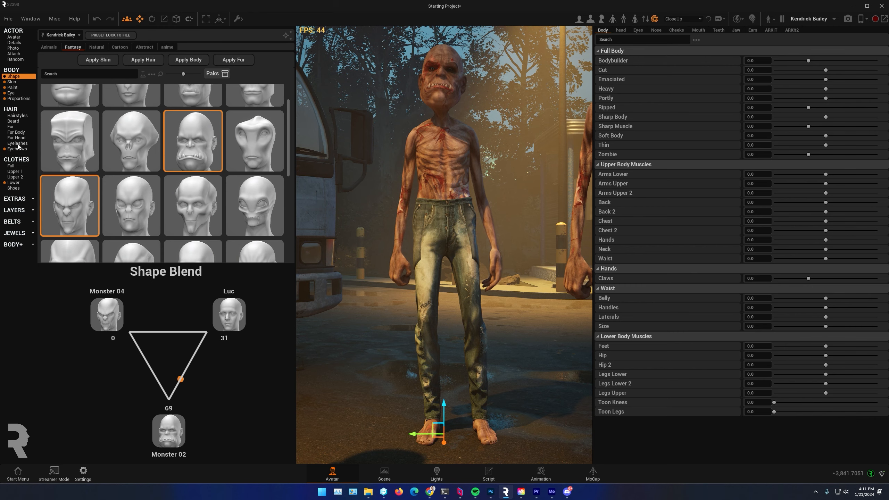
Apply the Strong 08 proportions preset to the Monster 02 zombie and check its size against the group in the scene
{"action": "left_click", "coordinate": [21, 100]}
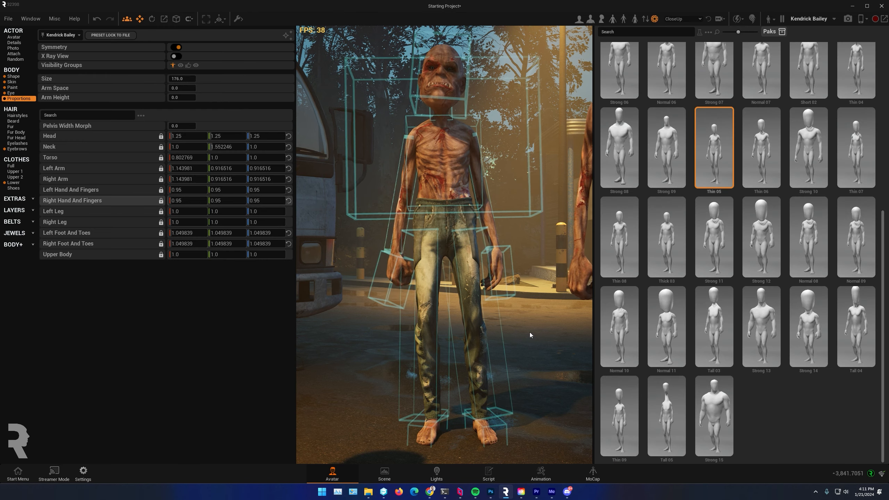
{"action": "left_click", "coordinate": [650, 133]}
{"action": "left_click", "coordinate": [623, 128]}
{"action": "scroll", "coordinate": [424, 203], "scroll_direction": "down", "scroll_amount": 5}
{"action": "middle_click_drag", "start_coordinate": [424, 203], "coordinate": [450, 224]}
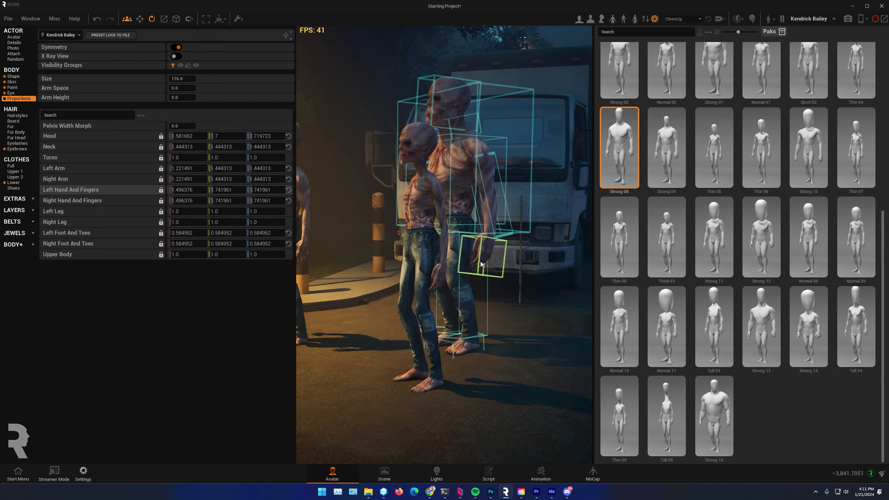
{"action": "middle_click_drag", "start_coordinate": [462, 321], "coordinate": [1, 76]}
{"action": "key", "text": "e"}
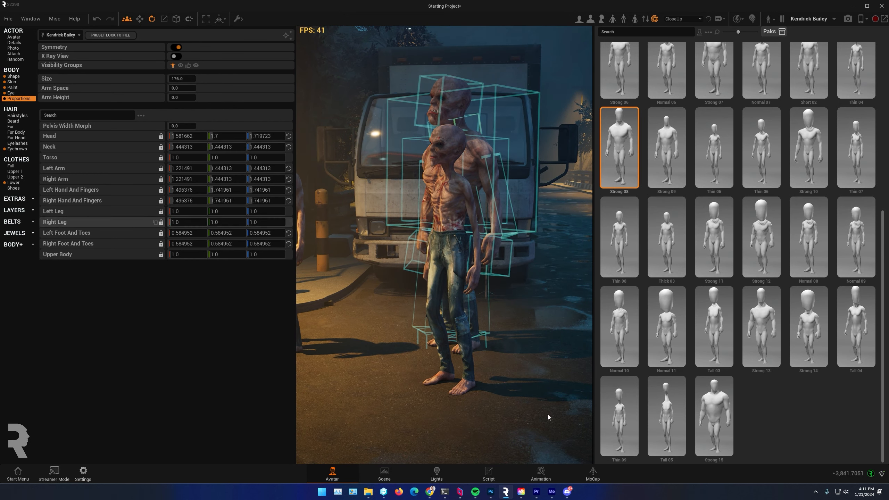
{"action": "left_click", "coordinate": [384, 474]}
{"action": "left_click_drag", "start_coordinate": [303, 174], "coordinate": [392, 196], "text": "alt"}
{"action": "scroll", "coordinate": [281, 241], "scroll_direction": "down", "scroll_amount": 3}
{"action": "mouse_move", "coordinate": [280, 241]}
{"action": "left_mouse_down", "text": "alt"}
{"action": "mouse_move", "coordinate": [466, 254]}
{"action": "mouse_move", "coordinate": [207, 266]}
{"action": "mouse_move", "coordinate": [290, 241]}
{"action": "left_mouse_up", "text": "alt"}
{"action": "key", "text": "w"}
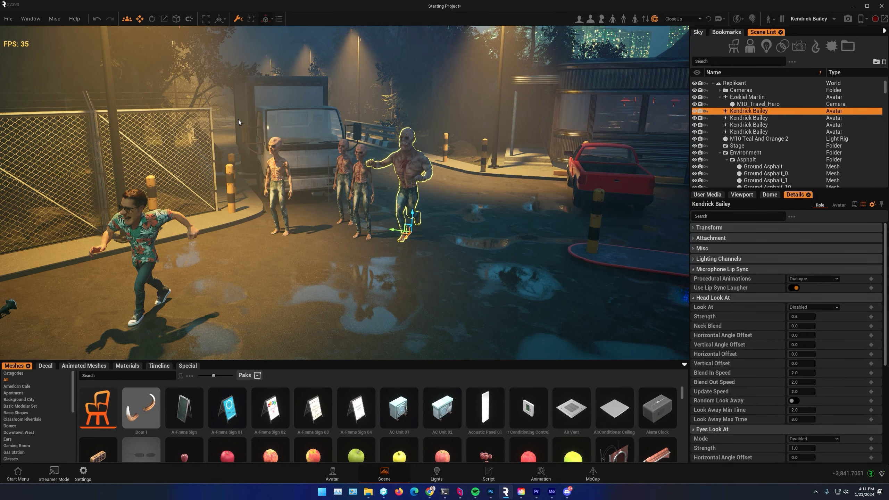
Review the auto-save settings in the preferences, and save the project as Demo_Zombiet
{"action": "left_click", "coordinate": [8, 18]}
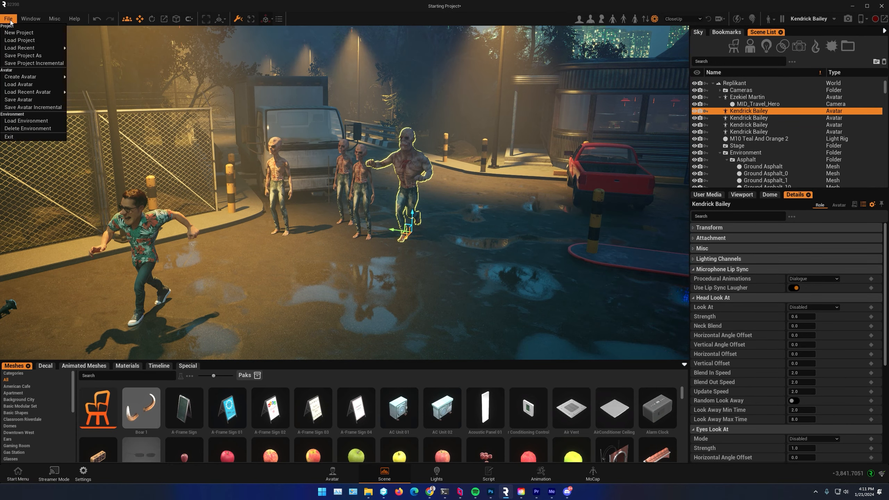
{"action": "left_click", "coordinate": [28, 19]}
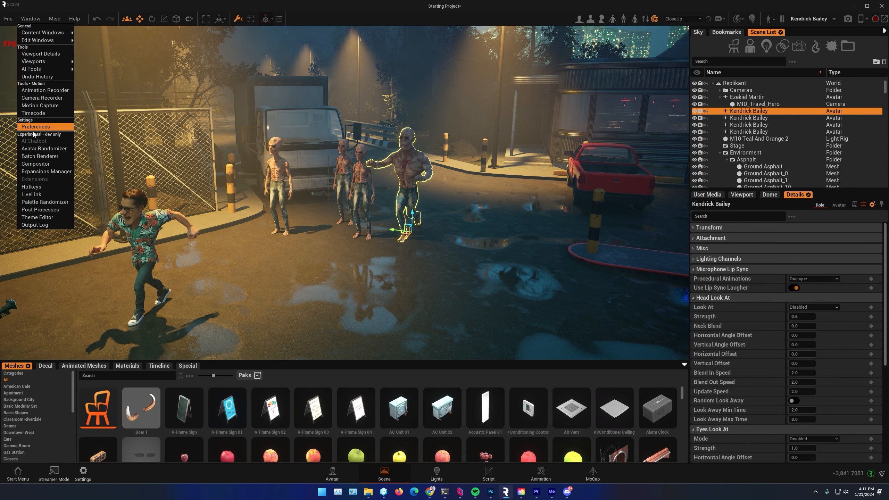
{"action": "left_click", "coordinate": [44, 127]}
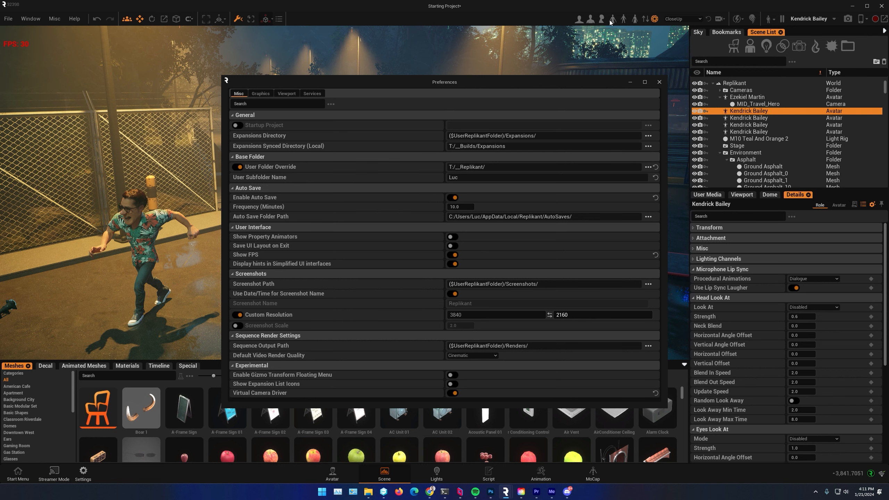
{"action": "left_click", "coordinate": [660, 83]}
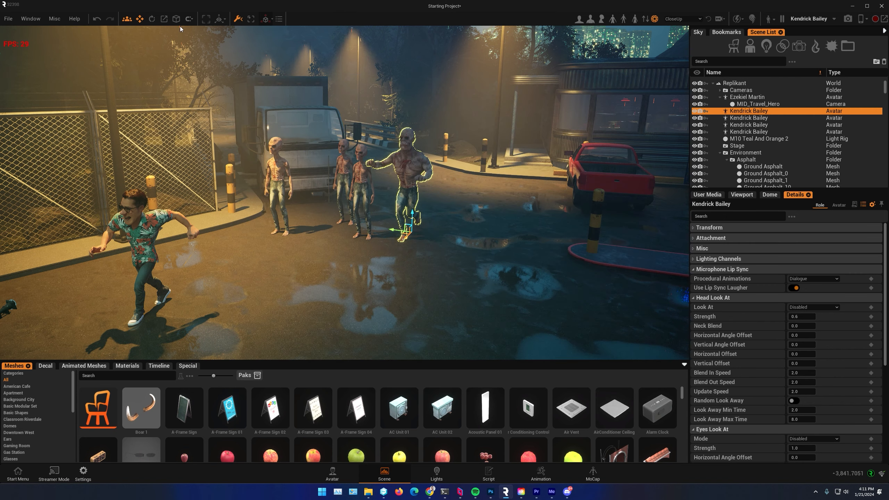
{"action": "left_click", "coordinate": [14, 19]}
{"action": "mouse_move", "coordinate": [27, 93]}
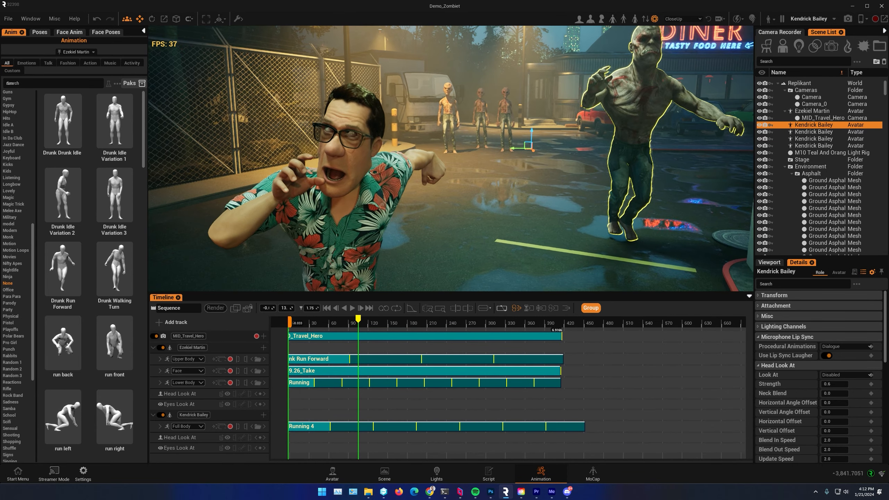
Adjust the large muscular zombie's placement and direction near the start of the chase, and play the sequence to check its run
{"action": "left_click_drag", "start_coordinate": [360, 324], "coordinate": [317, 321]}
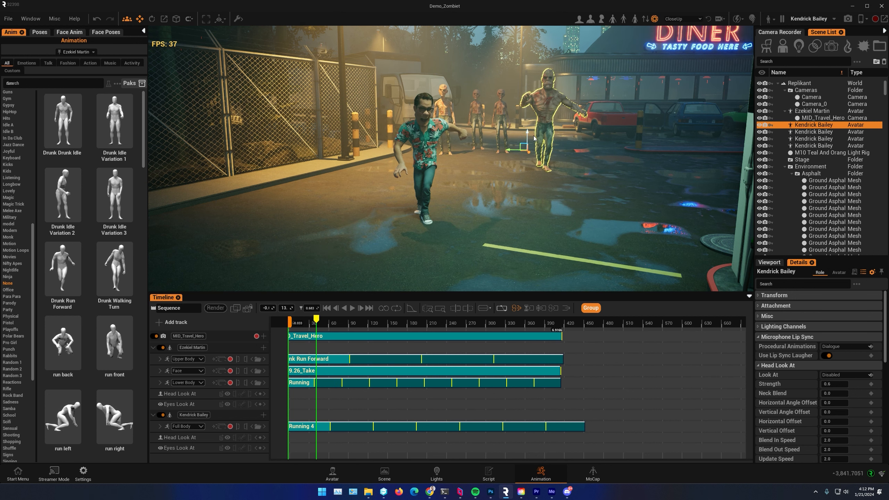
{"action": "left_click_drag", "start_coordinate": [537, 152], "coordinate": [525, 152]}
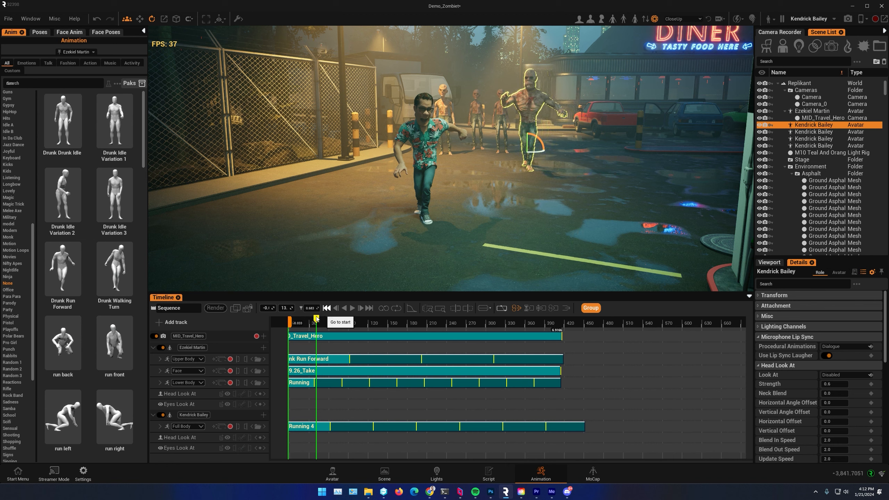
{"action": "key", "text": "space"}
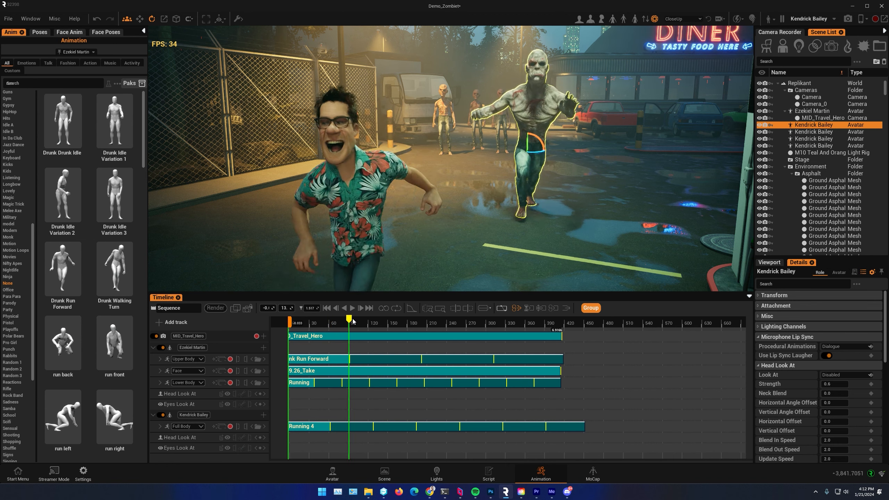
{"action": "left_click_drag", "start_coordinate": [378, 325], "coordinate": [306, 325]}
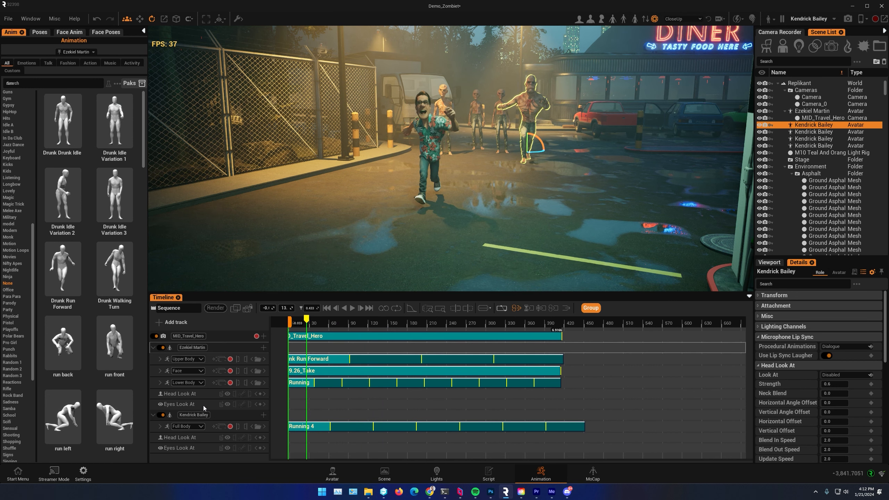
Rename the large muscular zombie's avatar as Zombie_Big in the scene list
{"action": "left_click", "coordinate": [498, 117]}
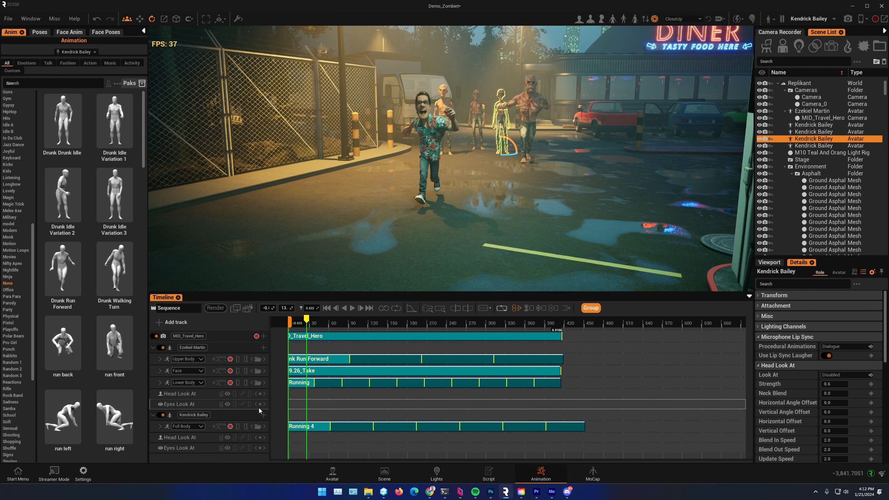
{"action": "left_click", "coordinate": [159, 322]}
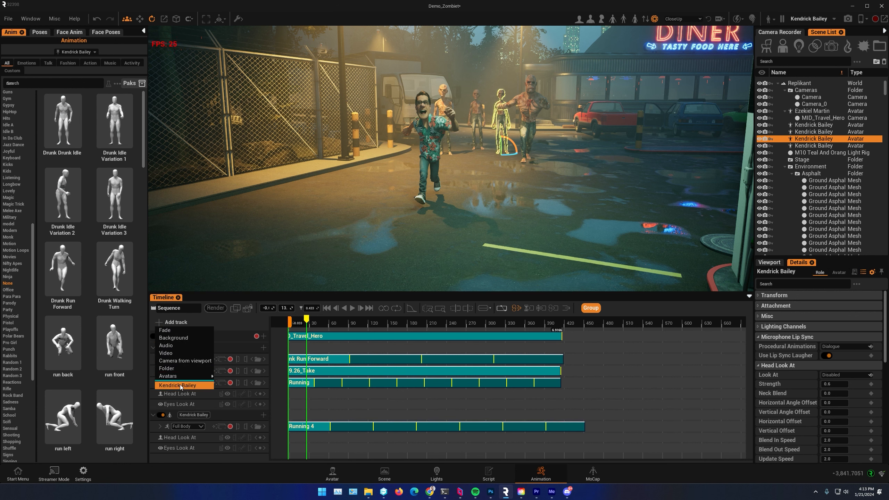
{"action": "left_click", "coordinate": [530, 125]}
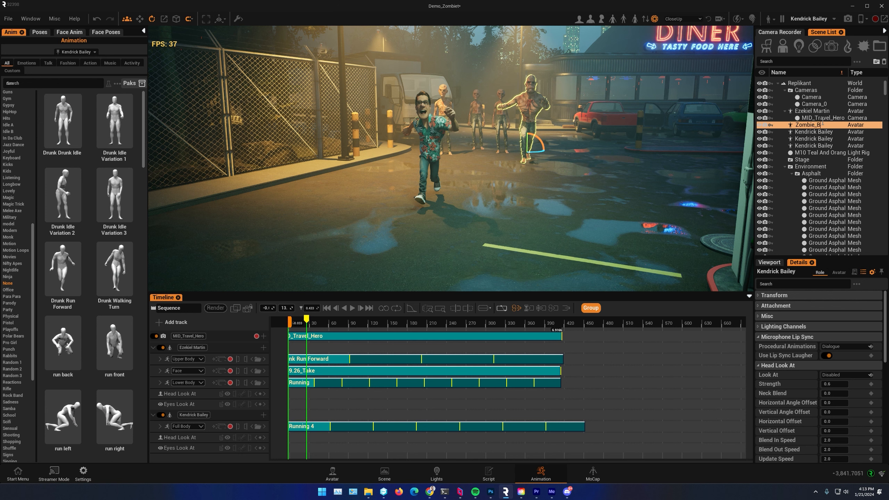
{"action": "key", "text": "Return"}
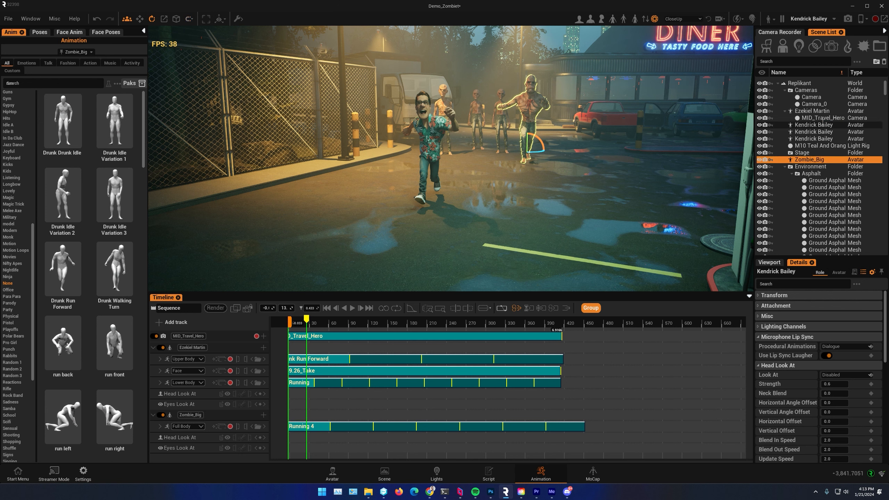
Rename the smaller zombie beside Zombie_Big as Zombie_01 and the one behind the running man as Zombie_02
{"action": "left_click", "coordinate": [502, 121]}
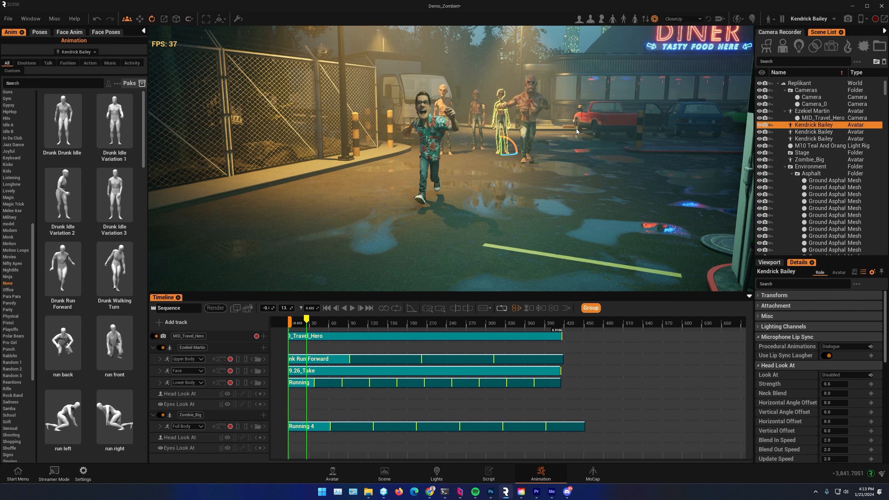
{"action": "double_click", "coordinate": [809, 128]}
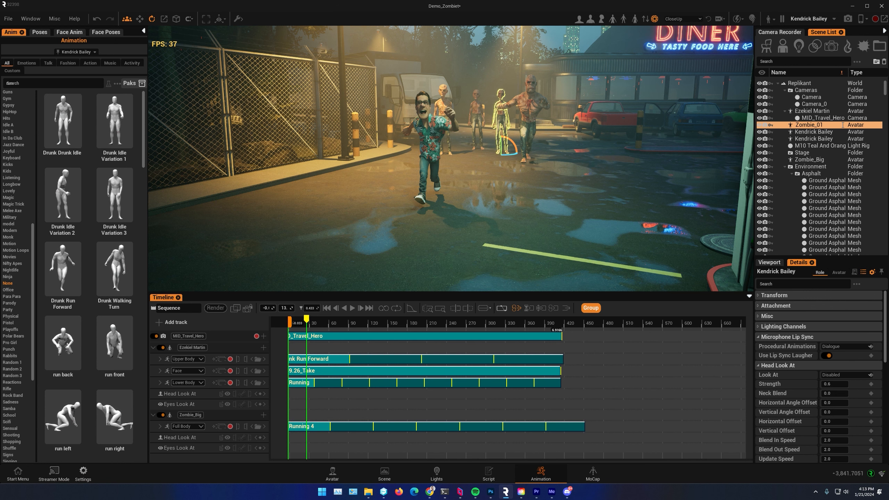
{"action": "key", "text": "Return"}
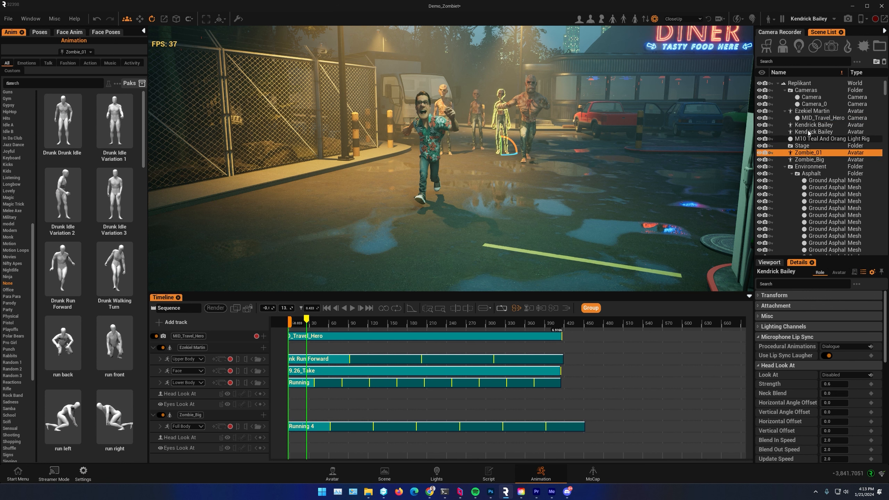
{"action": "double_click", "coordinate": [834, 131]}
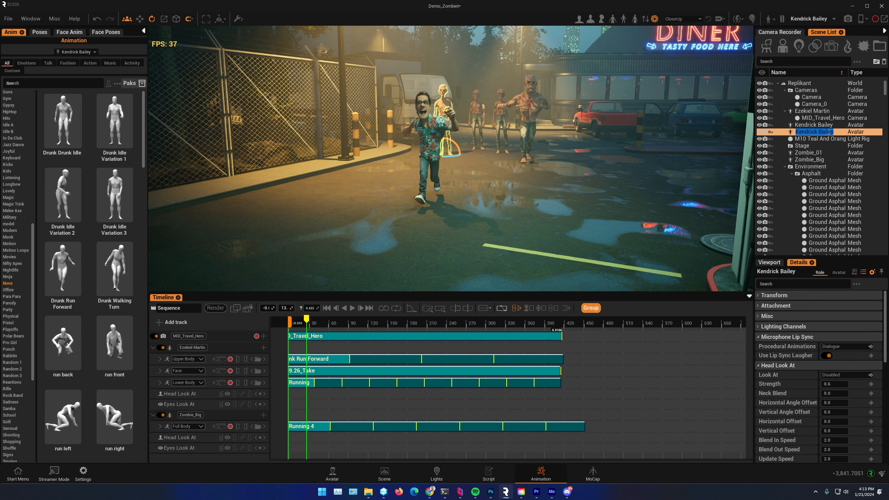
{"action": "type", "text": "Zombie_02"}
{"action": "key", "text": "Return"}
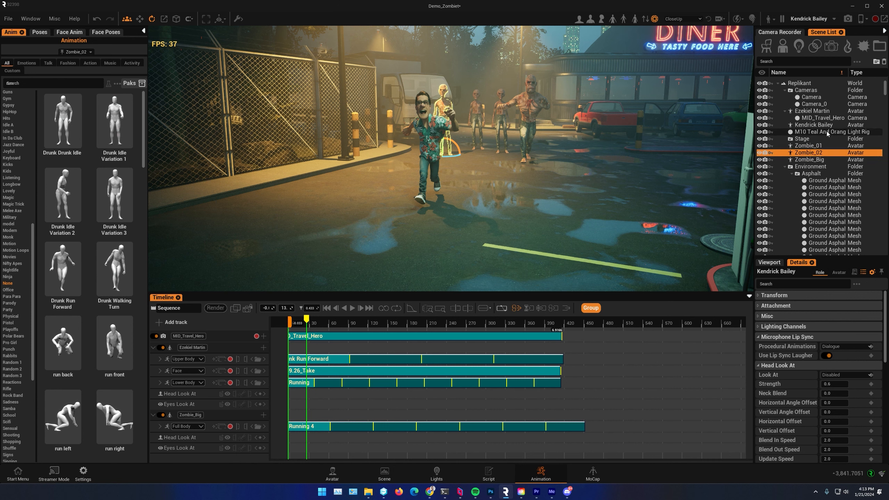
Rename the remaining Kendrick Bailey zombie avatar in the scene list as Zombie_03
{"action": "left_click", "coordinate": [803, 126]}
{"action": "double_click", "coordinate": [832, 125]}
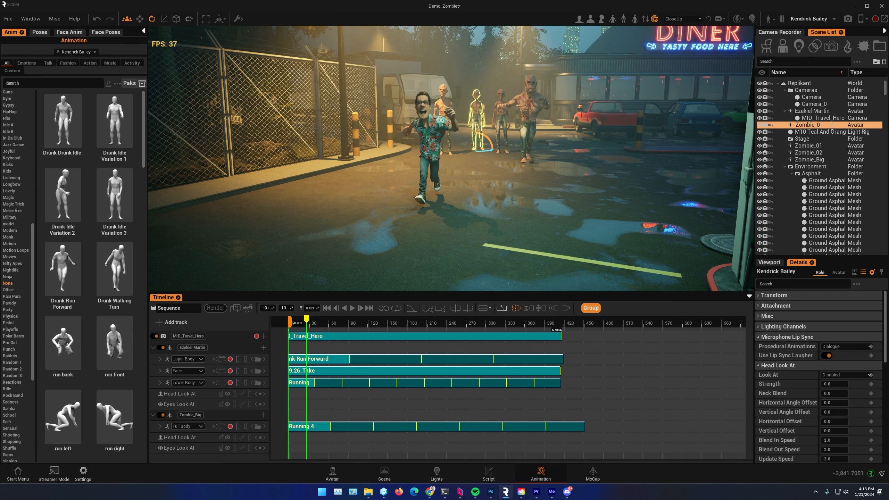
{"action": "key", "text": "Return"}
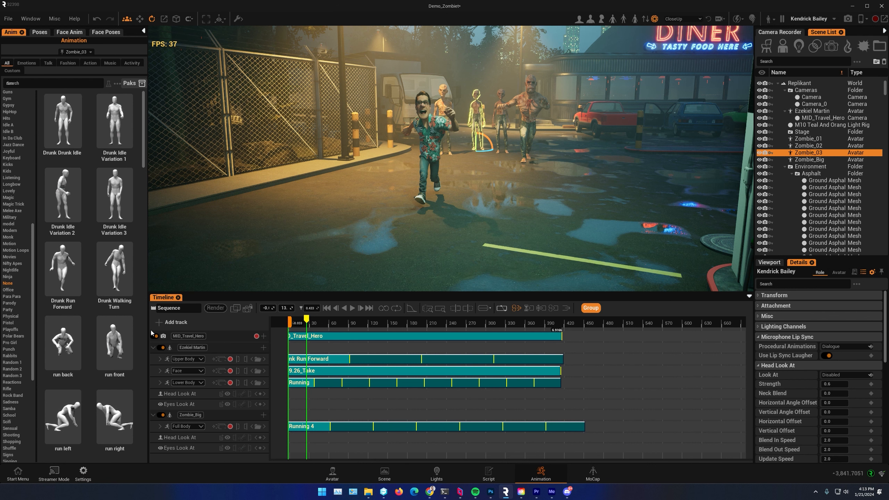
Add timeline tracks for Zombie_03, Zombie_02 and Zombie_01, and enlarge the timeline area to fit them
{"action": "left_click", "coordinate": [159, 322]}
{"action": "left_click", "coordinate": [172, 385]}
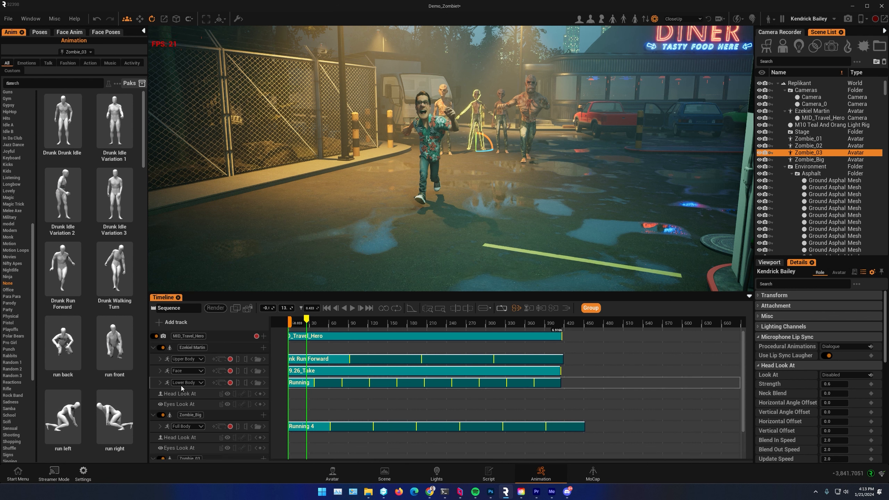
{"action": "scroll", "coordinate": [199, 419], "scroll_direction": "down", "scroll_amount": 2}
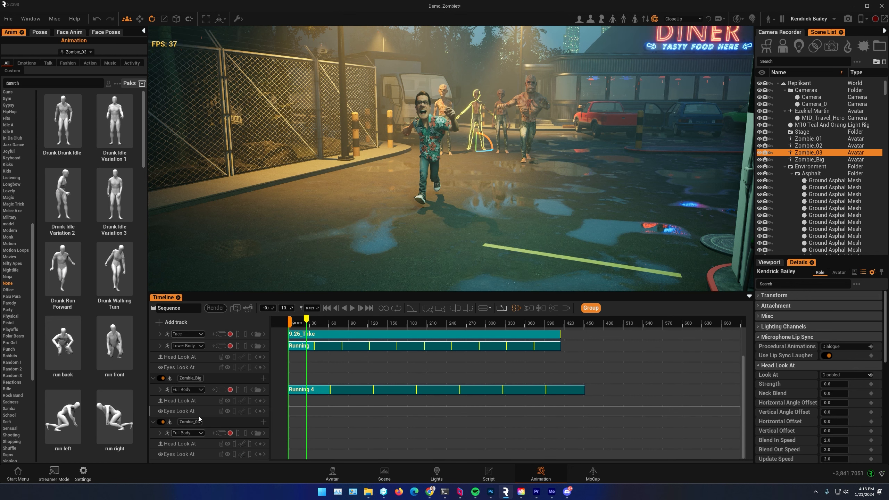
{"action": "left_click", "coordinate": [813, 147]}
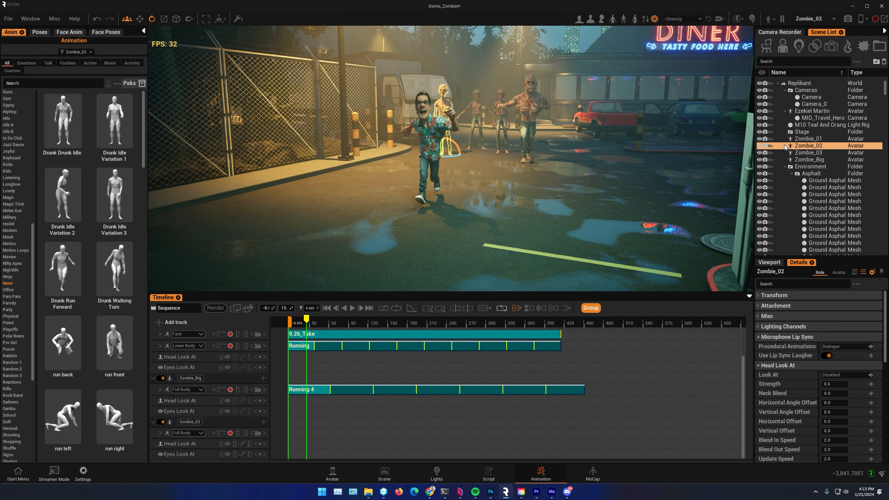
{"action": "left_click", "coordinate": [160, 326]}
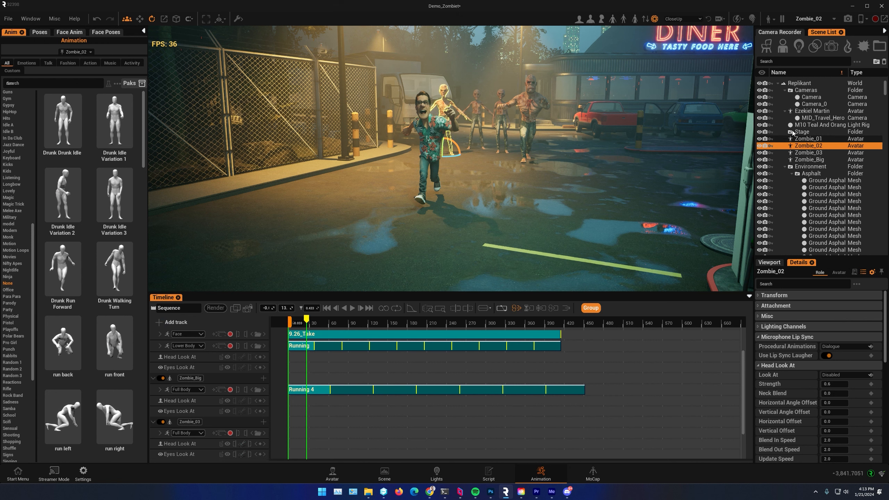
{"action": "left_click", "coordinate": [805, 139]}
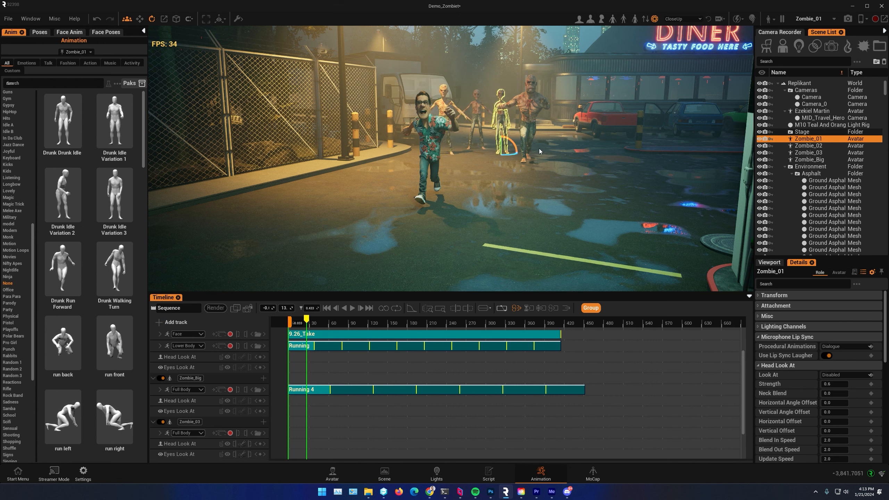
{"action": "left_click", "coordinate": [160, 326]}
{"action": "left_click_drag", "start_coordinate": [304, 292], "coordinate": [308, 185]}
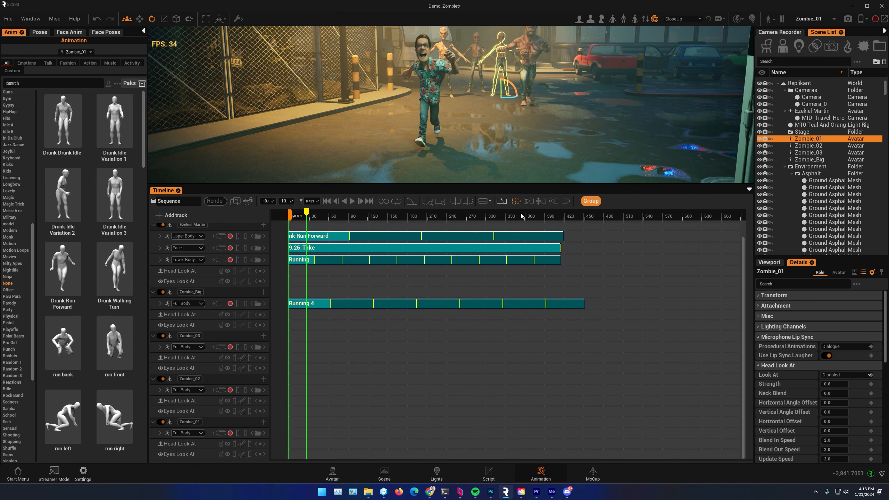
Preview the running animations on Zombie_01 and place Run Afraid 2L at the start of Zombie_03's full-body track
{"action": "key", "text": "r"}
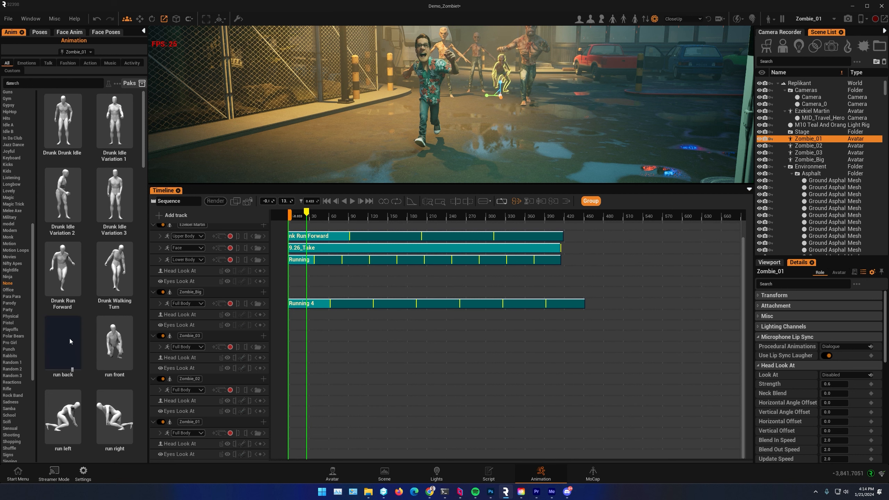
{"action": "scroll", "coordinate": [59, 422], "scroll_direction": "down", "scroll_amount": 1}
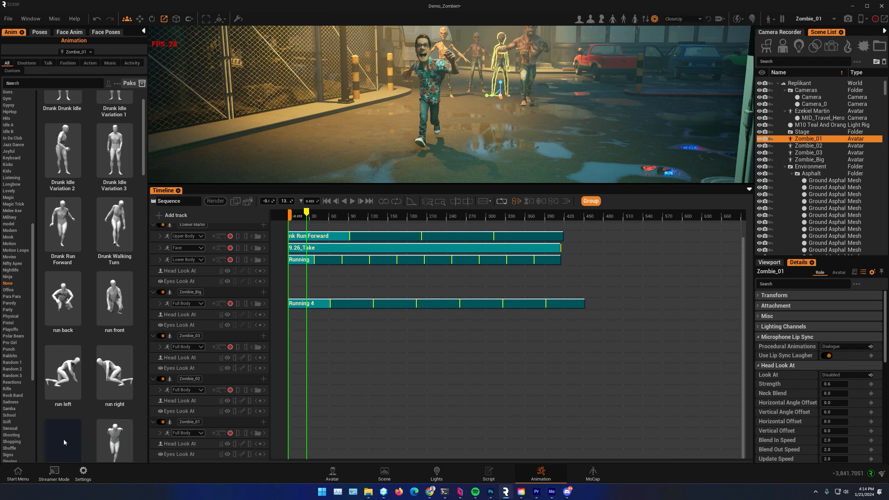
{"action": "scroll", "coordinate": [62, 420], "scroll_direction": "down", "scroll_amount": 1}
{"action": "scroll", "coordinate": [109, 398], "scroll_direction": "down", "scroll_amount": 8}
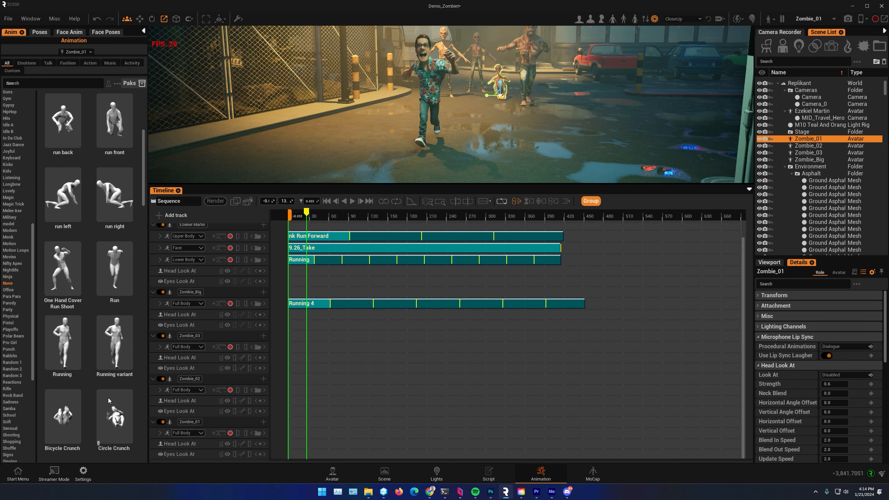
{"action": "scroll", "coordinate": [113, 398], "scroll_direction": "down", "scroll_amount": 2}
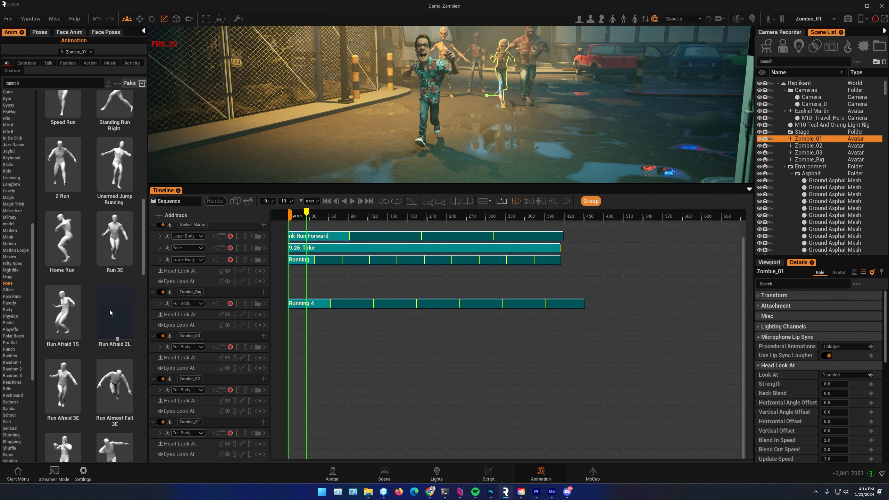
{"action": "left_click_drag", "start_coordinate": [110, 312], "coordinate": [288, 348]}
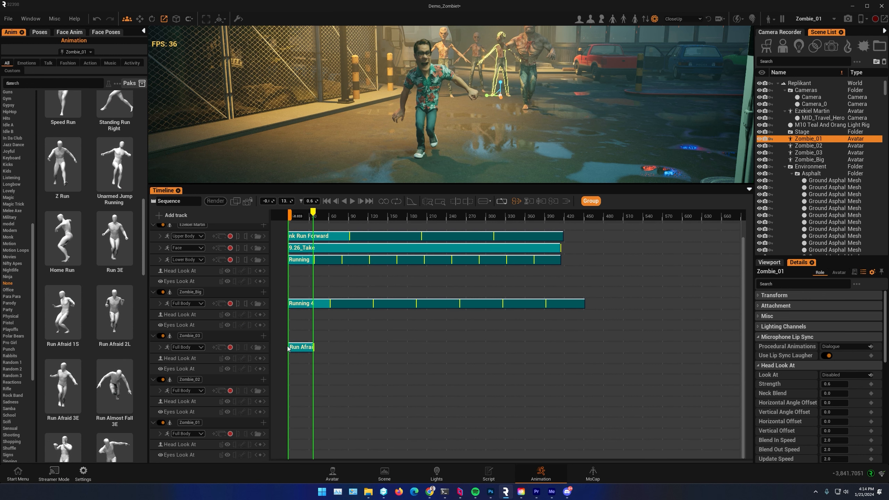
Check the Run Afraid 2L clip's settings, loop it to about frame 420 on Zombie_03's track, and play the sequence
{"action": "right_click", "coordinate": [298, 349]}
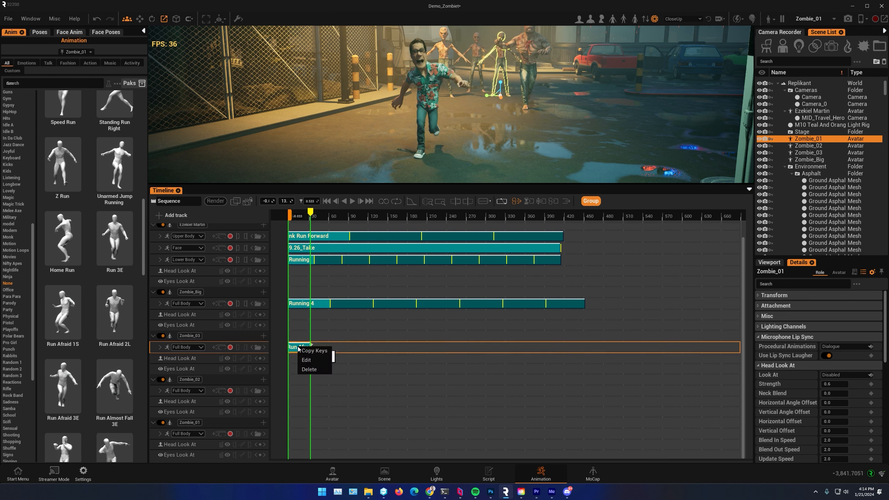
{"action": "left_click", "coordinate": [308, 360]}
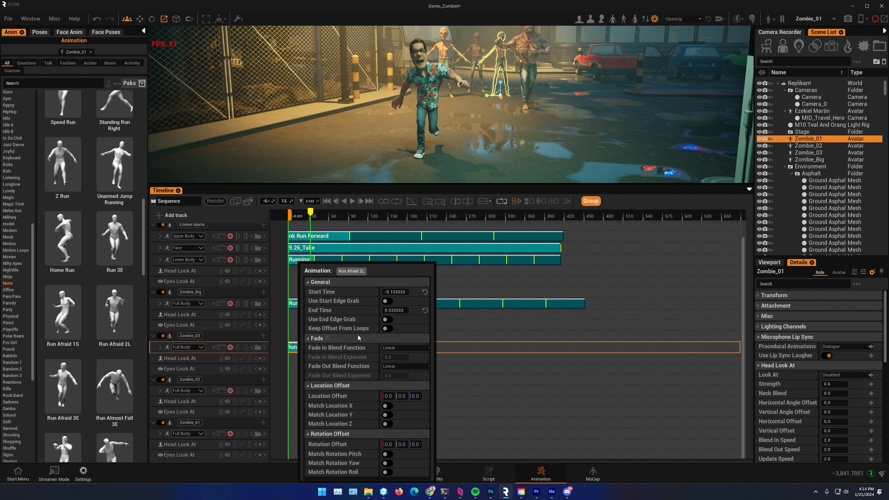
{"action": "left_click", "coordinate": [475, 344]}
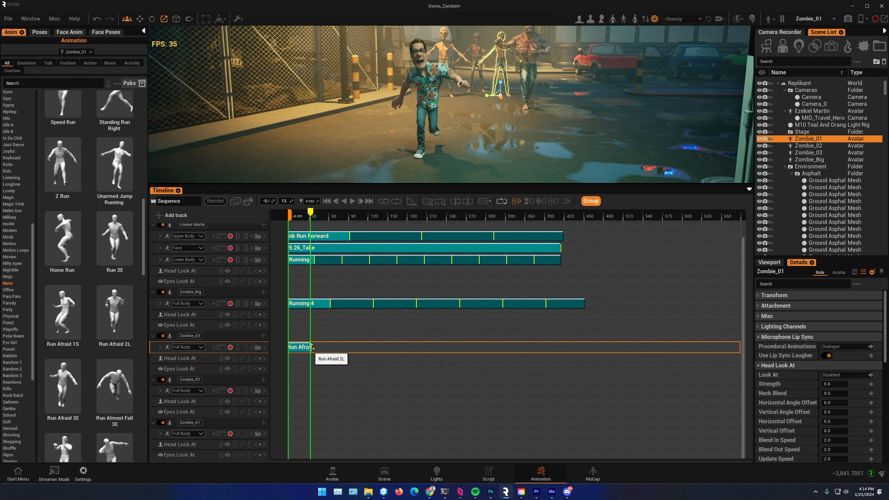
{"action": "left_click_drag", "start_coordinate": [311, 347], "coordinate": [495, 347]}
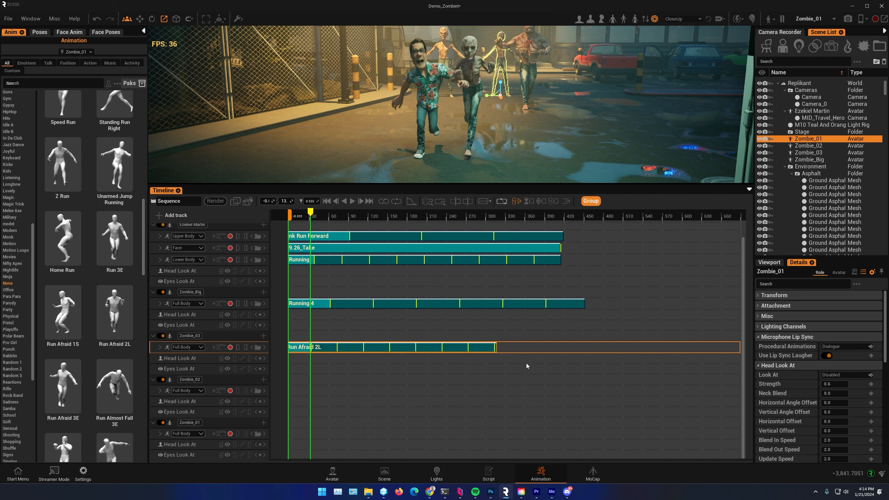
{"action": "left_click", "coordinate": [307, 215]}
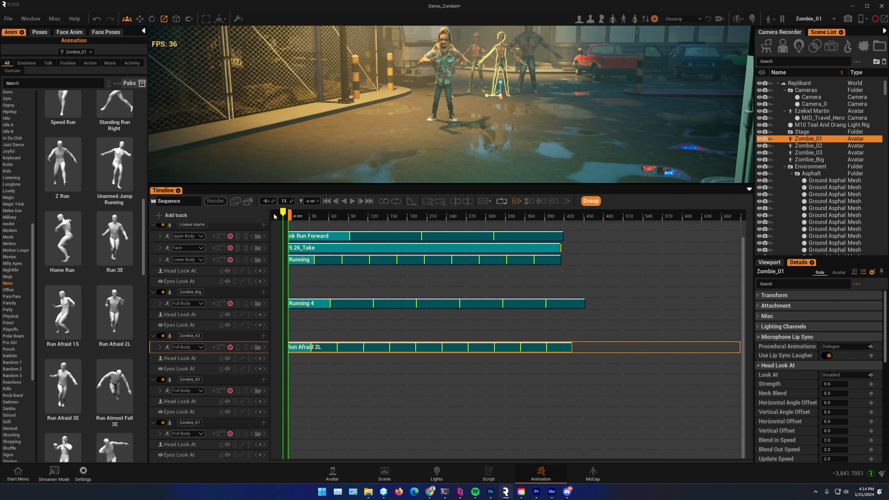
{"action": "left_click", "coordinate": [352, 202]}
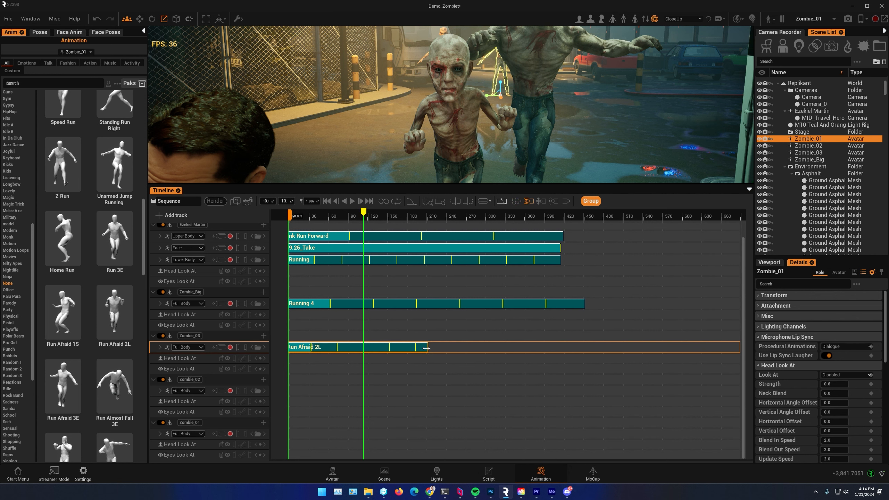
Retime Zombie_03's Run Afraid 2L clip to end at about frame 350, playing the sequence to check the pace
{"action": "left_click_drag", "start_coordinate": [428, 348], "coordinate": [578, 354]}
{"action": "left_click_drag", "start_coordinate": [364, 212], "coordinate": [304, 214]}
{"action": "left_click", "coordinate": [353, 202]}
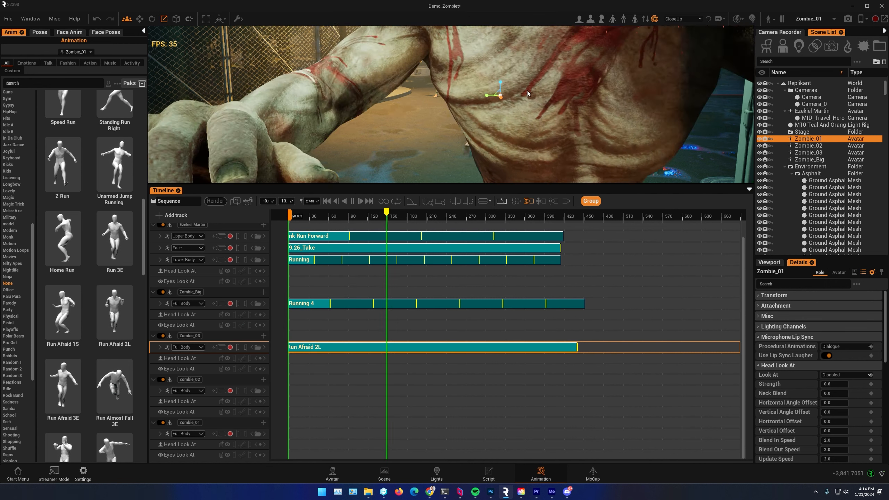
{"action": "left_click", "coordinate": [357, 202]}
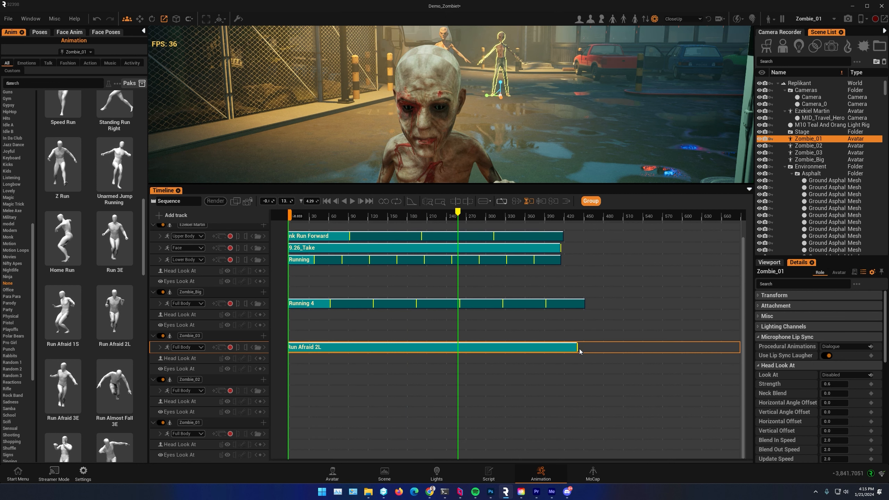
{"action": "left_click_drag", "start_coordinate": [577, 347], "coordinate": [520, 346]}
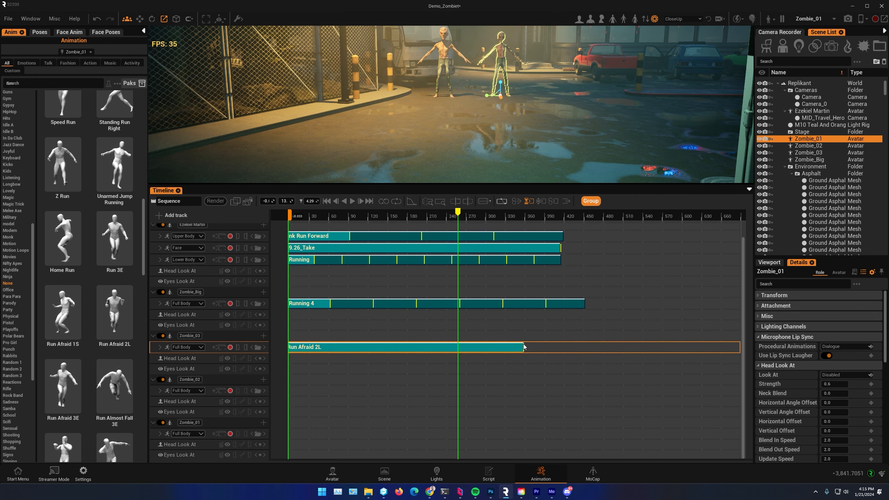
{"action": "left_click_drag", "start_coordinate": [457, 212], "coordinate": [308, 207]}
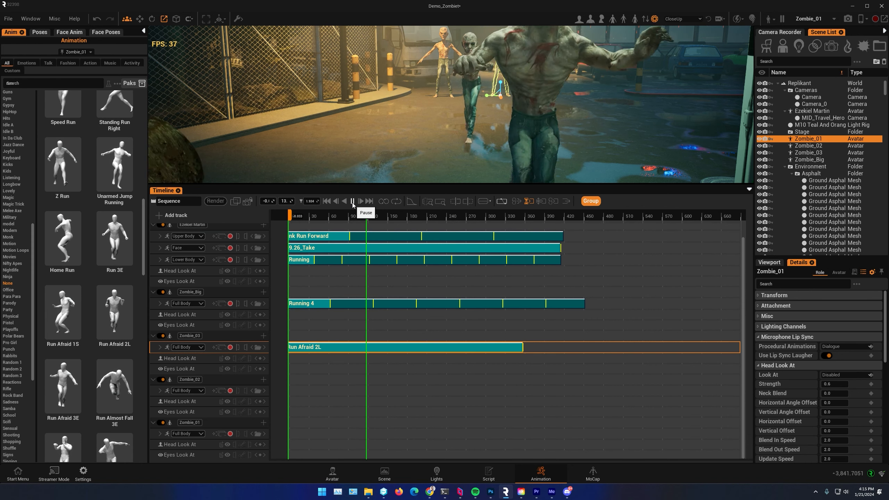
{"action": "left_click", "coordinate": [354, 202]}
Select Zombie_02 and preview the remaining run animations in the library on it
{"action": "mouse_move", "coordinate": [416, 109]}
{"action": "right_mouse_down"}
{"action": "mouse_move", "coordinate": [403, 107]}
{"action": "mouse_move", "coordinate": [429, 110]}
{"action": "right_mouse_up"}
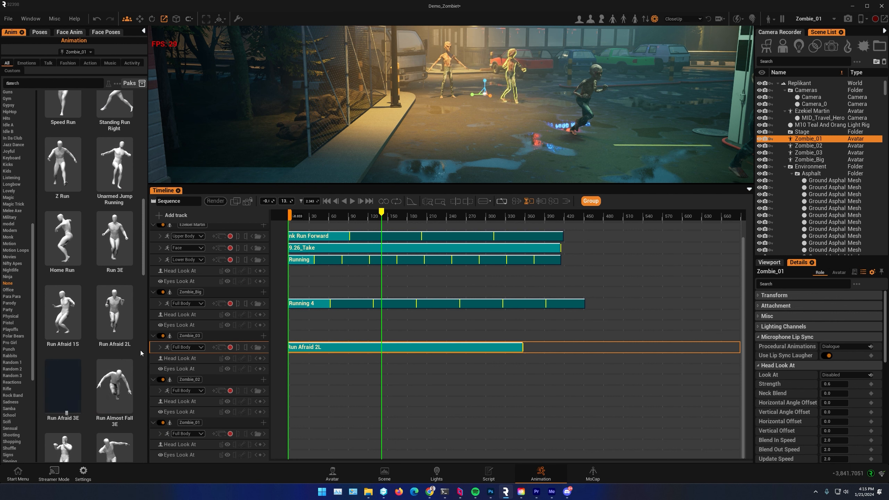
{"action": "left_click", "coordinate": [450, 67]}
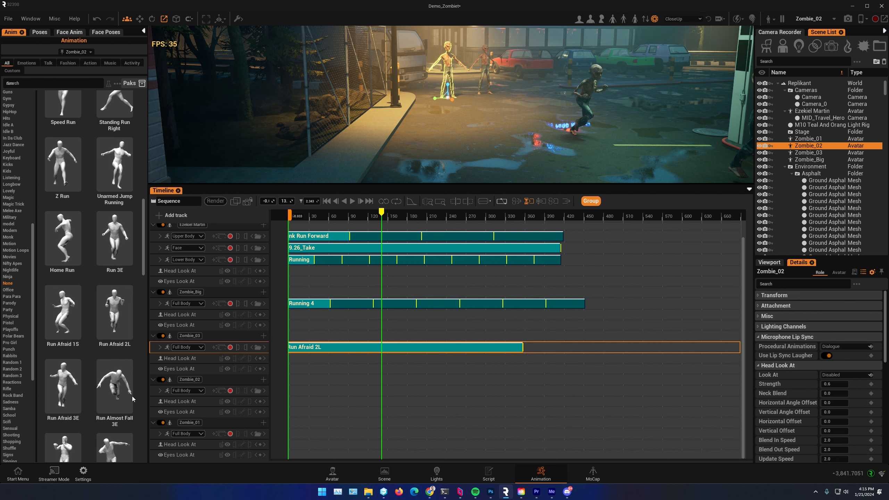
{"action": "scroll", "coordinate": [135, 399], "scroll_direction": "down", "scroll_amount": 5}
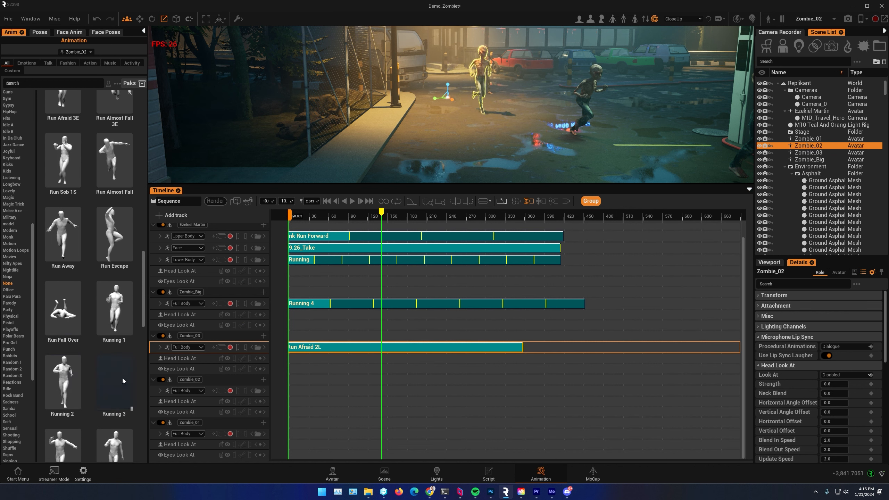
{"action": "scroll", "coordinate": [120, 390], "scroll_direction": "down", "scroll_amount": 1}
{"action": "scroll", "coordinate": [117, 397], "scroll_direction": "down", "scroll_amount": 1}
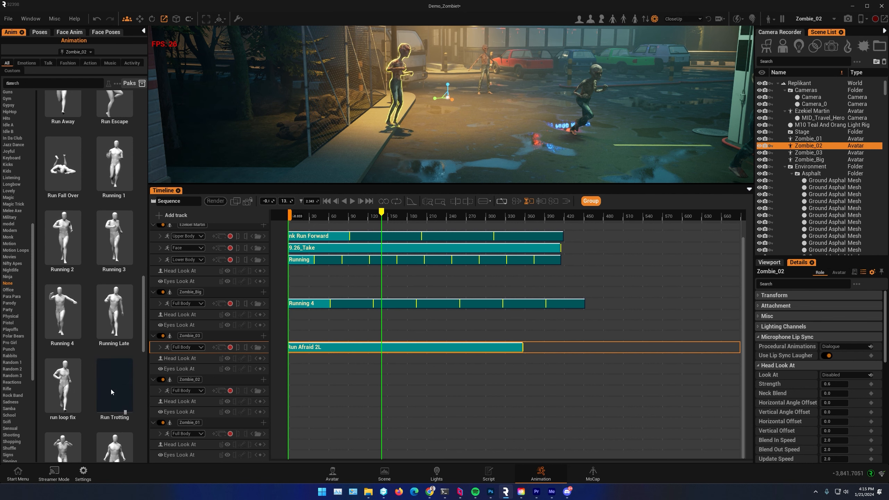
{"action": "scroll", "coordinate": [112, 389], "scroll_direction": "down", "scroll_amount": 1}
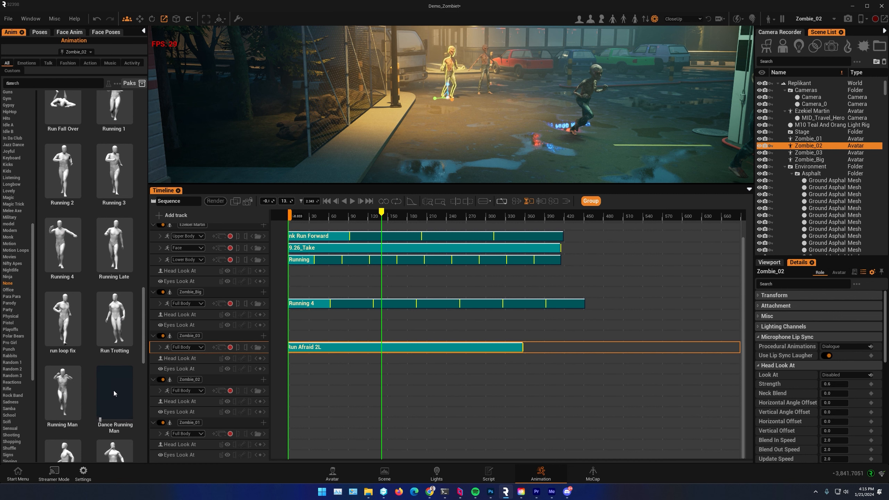
{"action": "scroll", "coordinate": [113, 390], "scroll_direction": "down", "scroll_amount": 2}
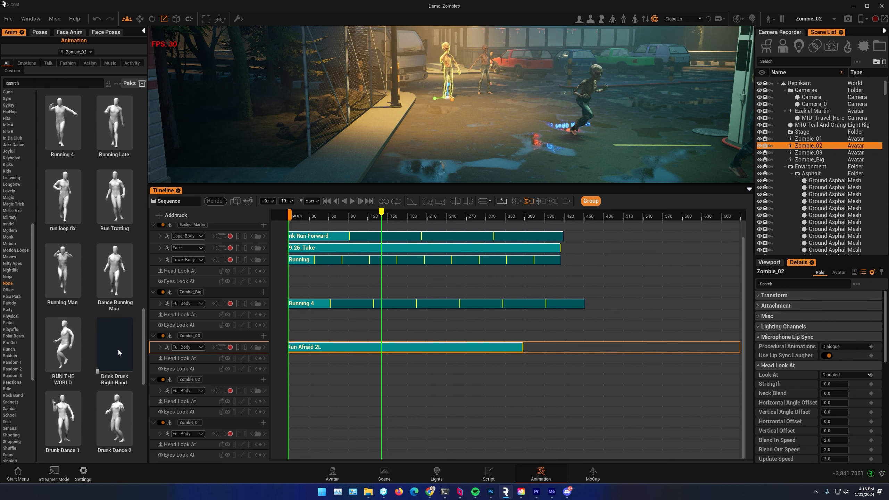
{"action": "scroll", "coordinate": [118, 353], "scroll_direction": "down", "scroll_amount": 2}
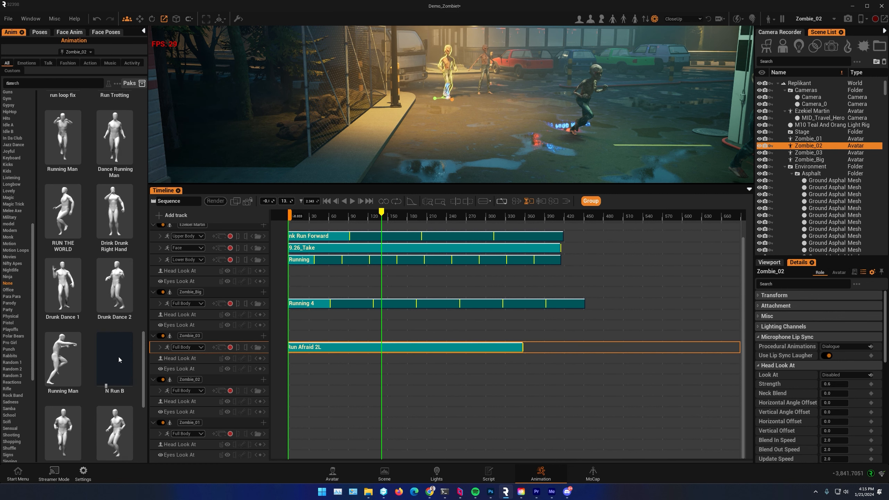
{"action": "scroll", "coordinate": [116, 357], "scroll_direction": "down", "scroll_amount": 1}
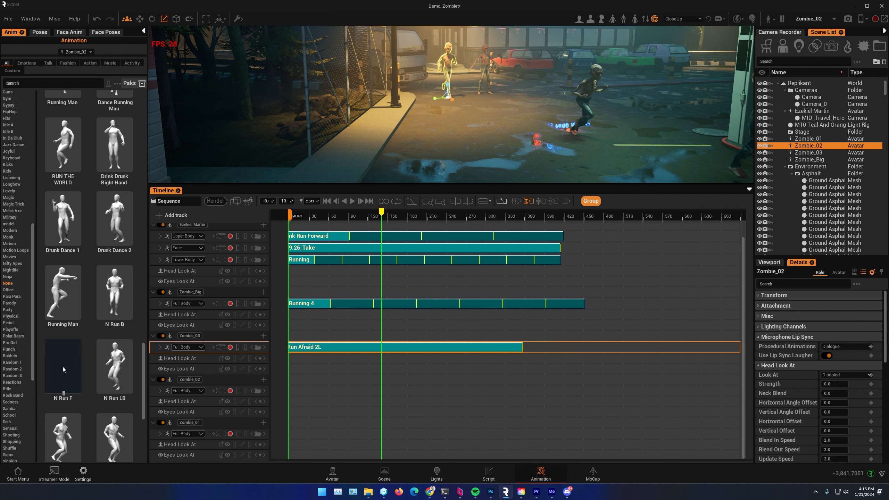
{"action": "scroll", "coordinate": [112, 364], "scroll_direction": "down", "scroll_amount": 2}
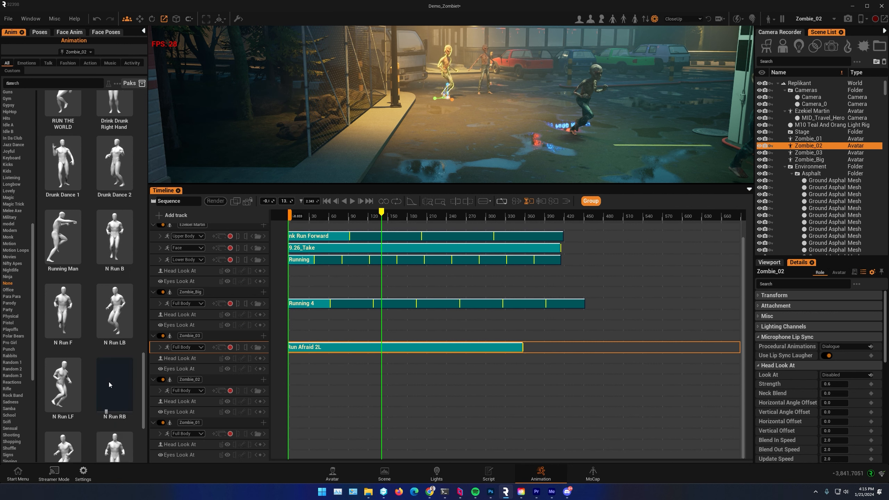
{"action": "scroll", "coordinate": [110, 379], "scroll_direction": "down", "scroll_amount": 2}
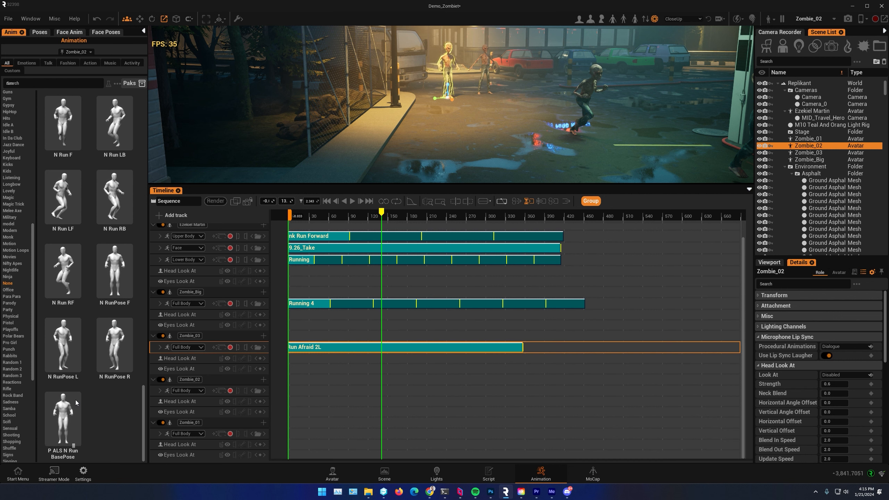
Search the animation library for "zom" to find a zombie motion for Zombie_02
{"action": "left_click_drag", "start_coordinate": [144, 400], "coordinate": [146, 94]}
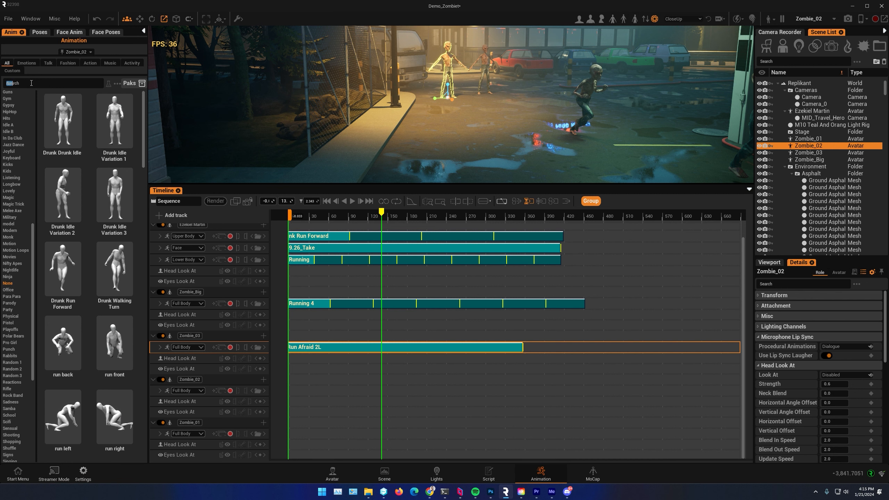
{"action": "type", "text": "zom"}
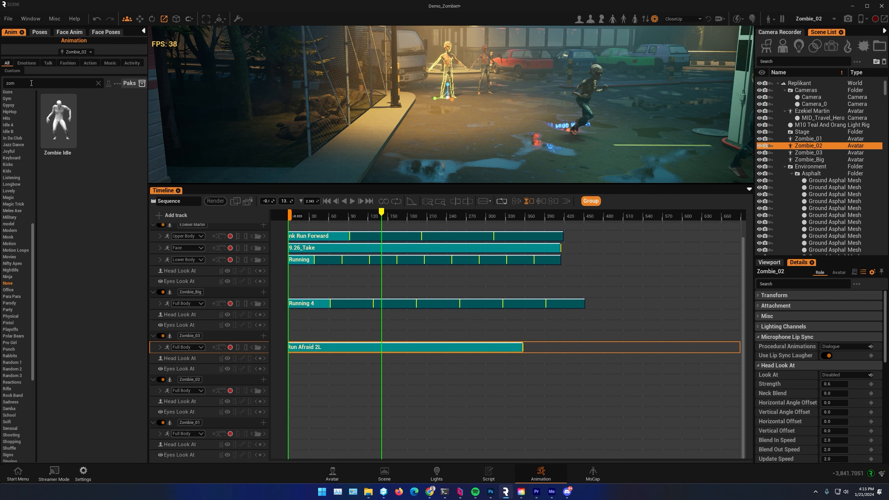
Add the Zombie Idle animation to Zombie_02's Full Body track and scrub to about frame 50
{"action": "mouse_move", "coordinate": [59, 122]}
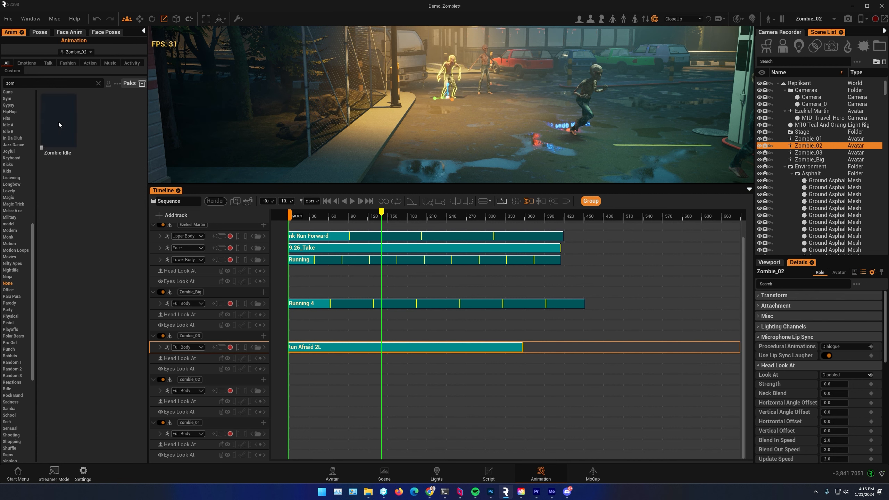
{"action": "left_click_drag", "start_coordinate": [59, 122], "coordinate": [286, 398]}
{"action": "left_click", "coordinate": [329, 217]}
{"action": "mouse_move", "coordinate": [335, 217]}
{"action": "left_mouse_down"}
{"action": "mouse_move", "coordinate": [547, 203]}
{"action": "mouse_move", "coordinate": [565, 209]}
{"action": "mouse_move", "coordinate": [327, 210]}
{"action": "left_mouse_up"}
Turn Zombie_02 and move it to the parking curb in front of the shop's OPEN sign, playing the sequence to check the placement
{"action": "left_click_drag", "start_coordinate": [610, 110], "coordinate": [128, 190], "text": "alt"}
{"action": "key", "text": "w"}
{"action": "right_click_drag", "start_coordinate": [255, 131], "coordinate": [164, 130]}
{"action": "scroll", "coordinate": [255, 101], "scroll_direction": "down", "scroll_amount": 3}
{"action": "left_click_drag", "start_coordinate": [367, 131], "coordinate": [294, 170], "text": "alt"}
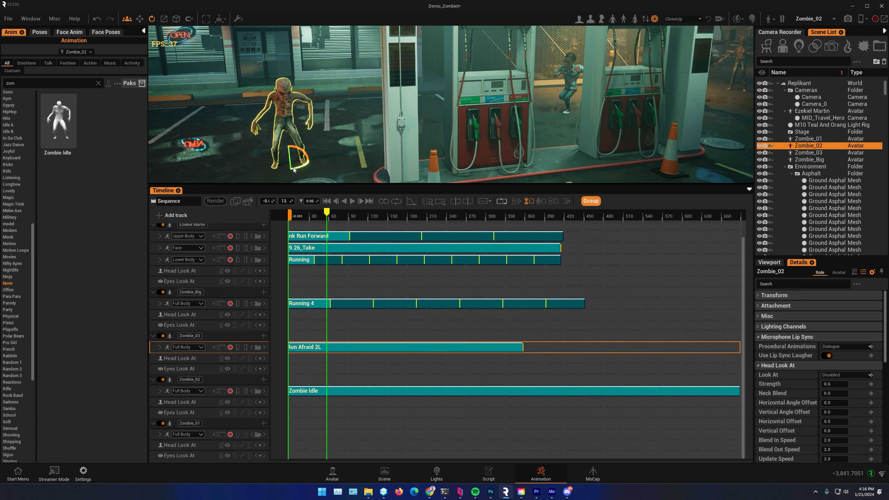
{"action": "left_click_drag", "start_coordinate": [289, 173], "coordinate": [263, 124]}
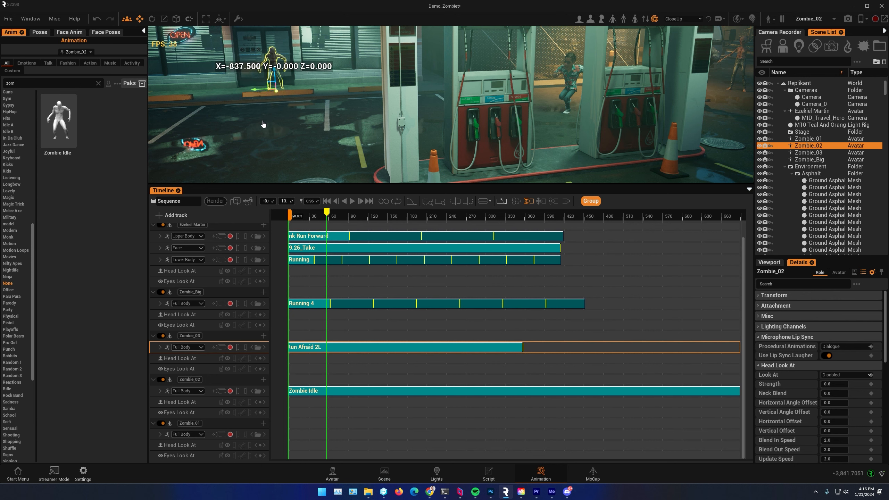
{"action": "left_click_drag", "start_coordinate": [249, 93], "coordinate": [184, 95]}
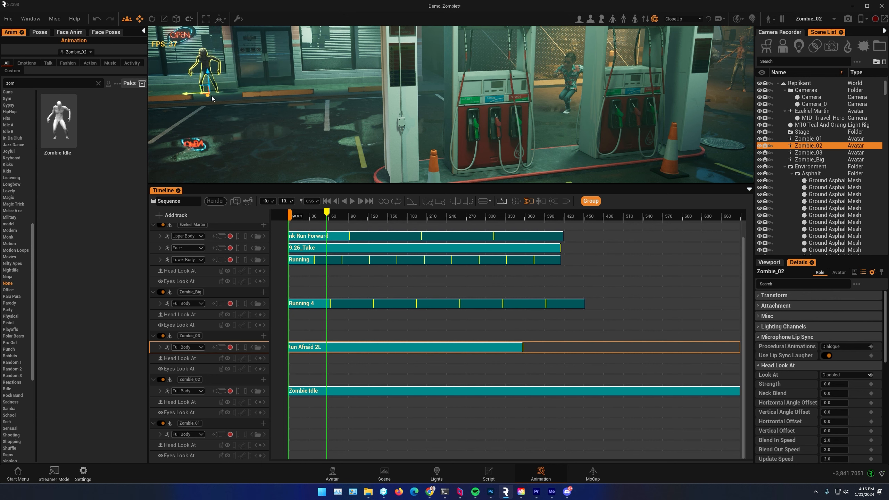
{"action": "scroll", "coordinate": [210, 96], "scroll_direction": "up", "scroll_amount": 3}
{"action": "right_click_drag", "start_coordinate": [210, 97], "coordinate": [232, 101]}
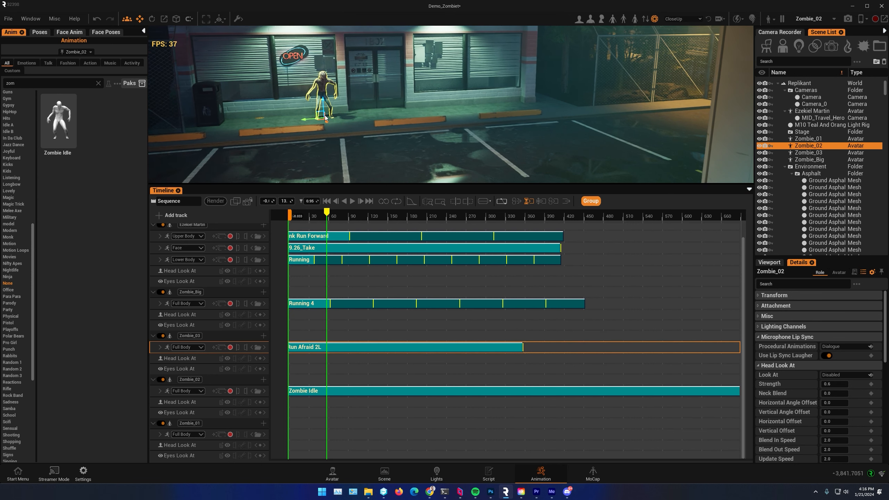
{"action": "mouse_move", "coordinate": [326, 121]}
{"action": "left_mouse_down"}
{"action": "mouse_move", "coordinate": [340, 121]}
{"action": "mouse_move", "coordinate": [330, 129]}
{"action": "left_mouse_up"}
{"action": "right_click_drag", "start_coordinate": [346, 130], "coordinate": [402, 129]}
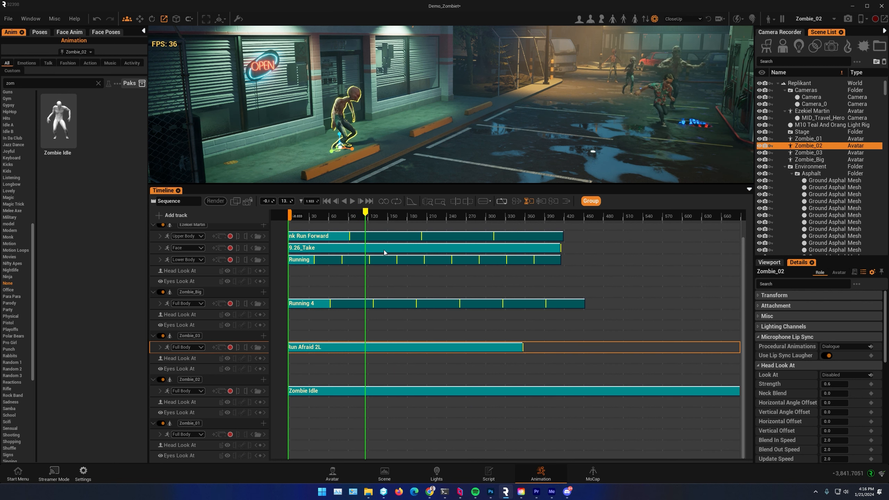
{"action": "key", "text": "space"}
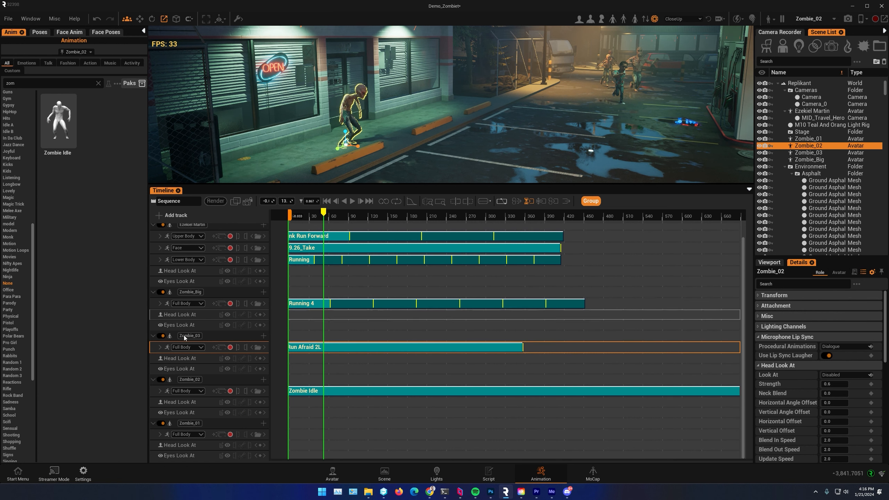
Add a Head Look At key at the start of Zombie_02's track with Mode set to Target and Zombie_Big as the target
{"action": "left_click", "coordinate": [313, 393]}
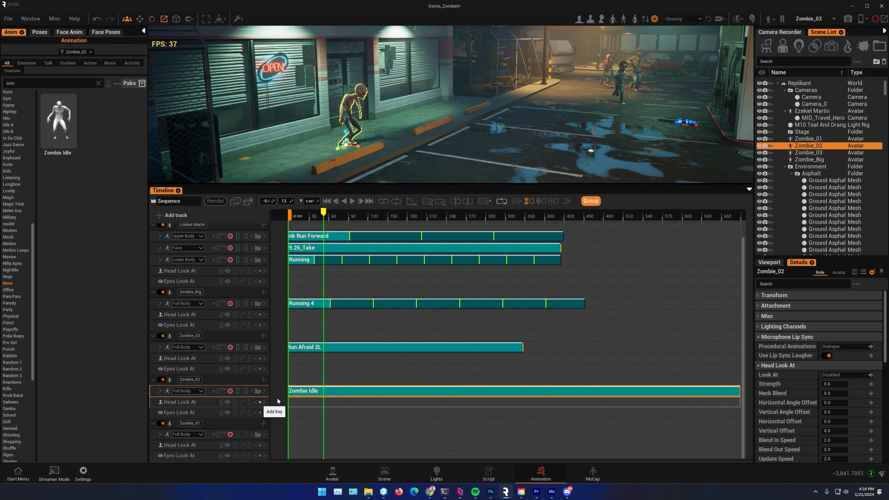
{"action": "left_click", "coordinate": [328, 201]}
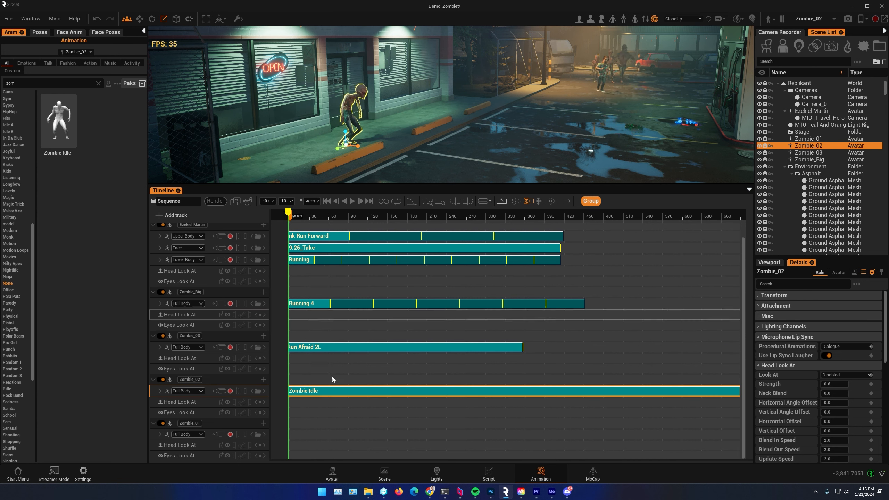
{"action": "left_click", "coordinate": [260, 403]}
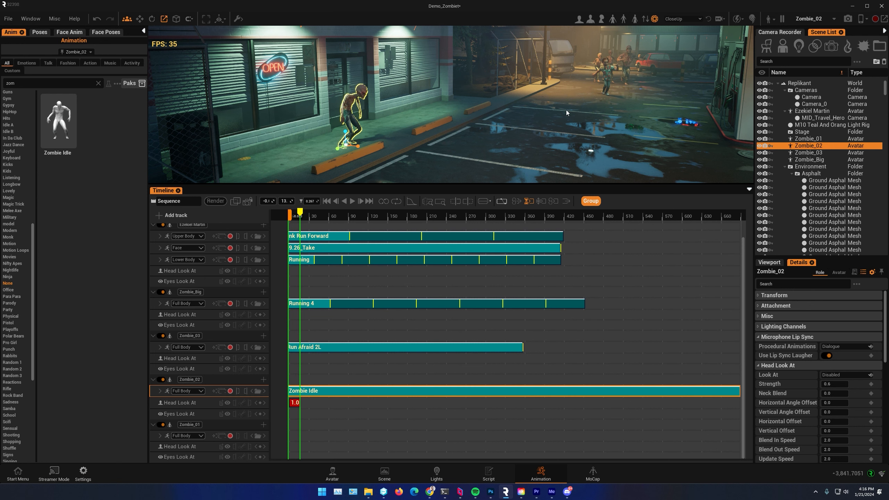
{"action": "right_click", "coordinate": [295, 403]}
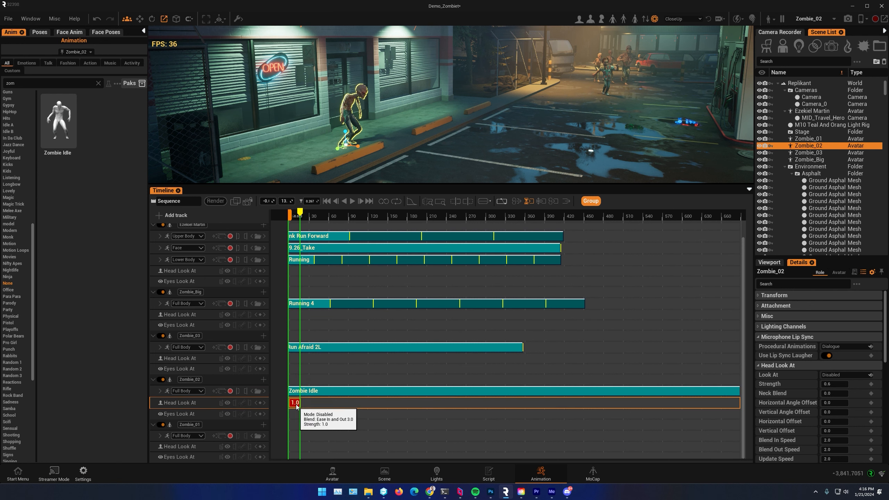
{"action": "left_click", "coordinate": [414, 330]}
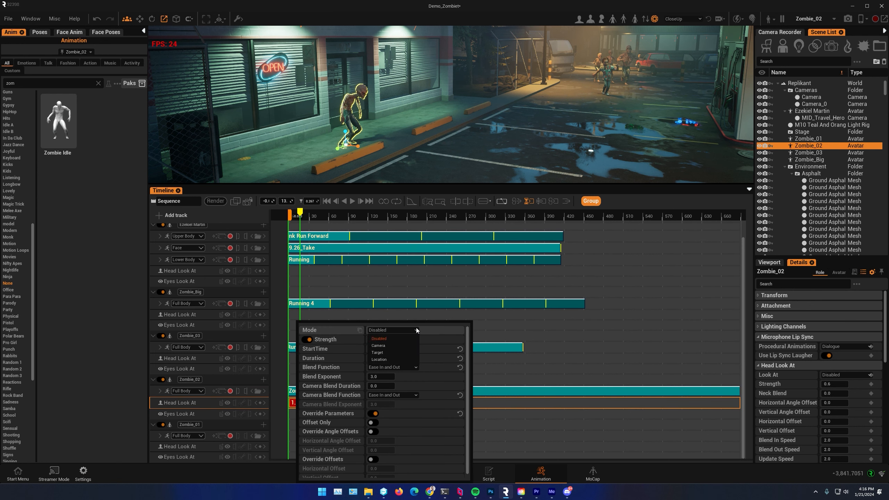
{"action": "left_click", "coordinate": [382, 352]}
{"action": "left_click", "coordinate": [378, 340]}
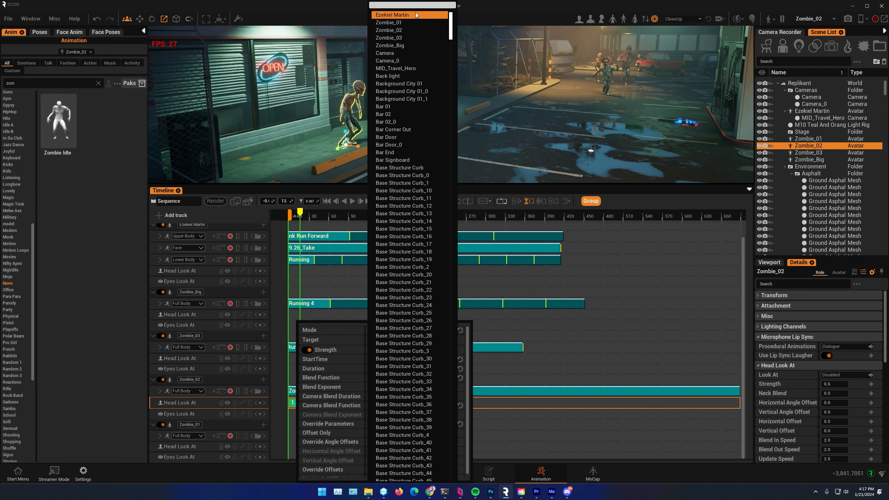
{"action": "left_click", "coordinate": [403, 46]}
{"action": "left_click", "coordinate": [408, 279]}
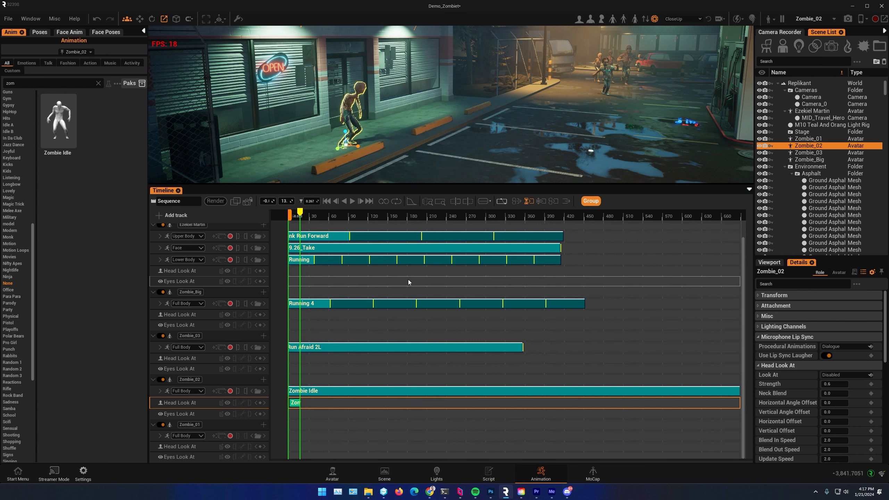
Play and scrub the sequence from several angles to check how Zombie_02 reacts as the chase passes the shop
{"action": "left_click", "coordinate": [352, 202]}
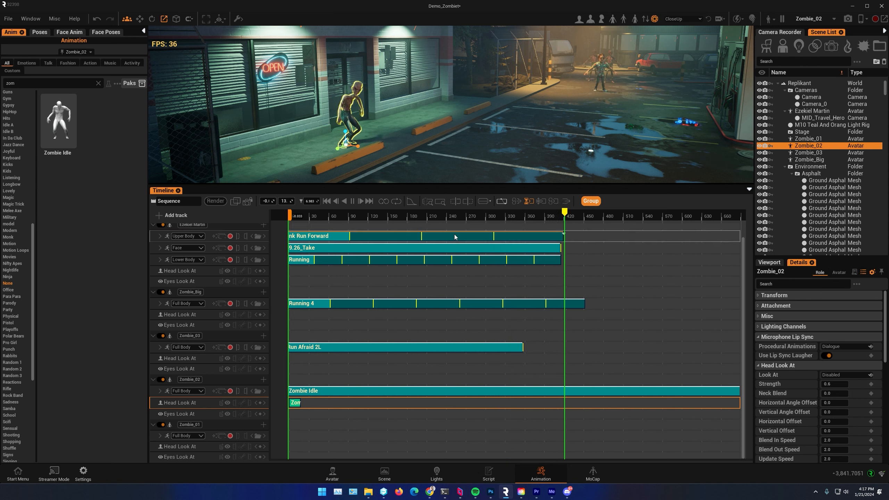
{"action": "left_click", "coordinate": [320, 215]}
{"action": "left_click_drag", "start_coordinate": [330, 213], "coordinate": [446, 207]}
{"action": "right_click_drag", "start_coordinate": [626, 125], "coordinate": [630, 123]}
{"action": "right_click_drag", "start_coordinate": [598, 155], "coordinate": [595, 152]}
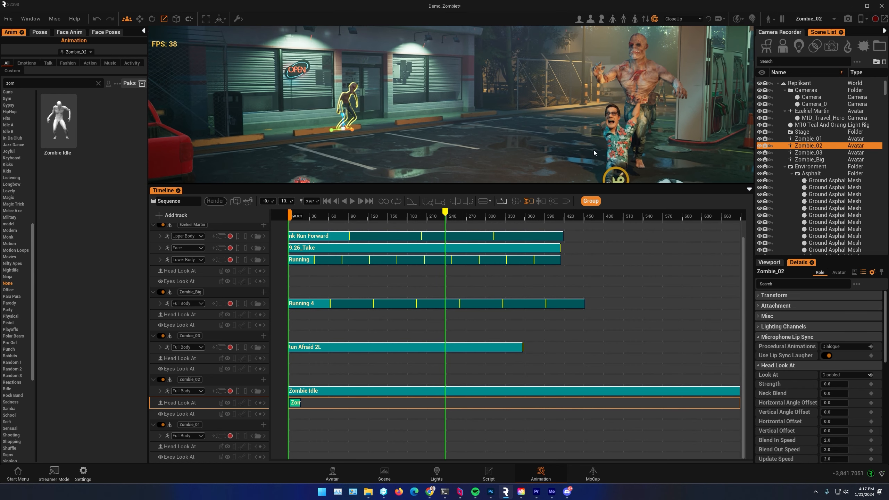
{"action": "left_click_drag", "start_coordinate": [431, 215], "coordinate": [328, 223]}
{"action": "right_click_drag", "start_coordinate": [528, 117], "coordinate": [605, 101]}
{"action": "scroll", "coordinate": [658, 116], "scroll_direction": "up", "scroll_amount": 6}
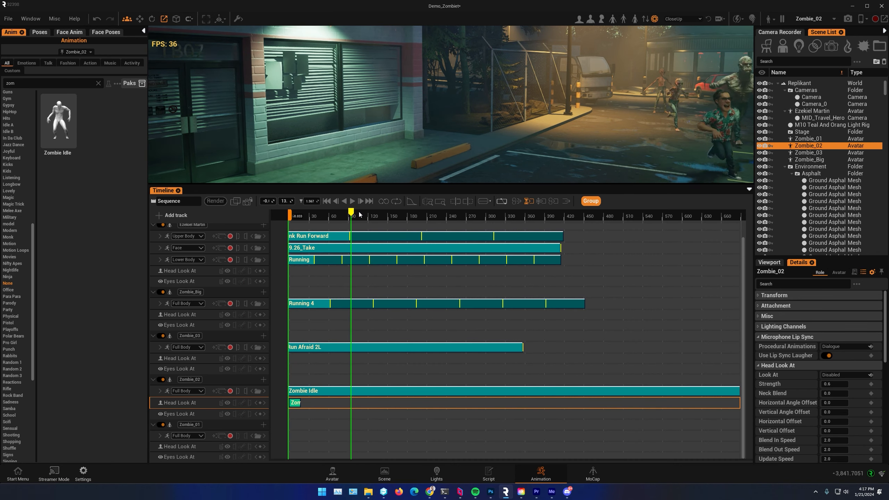
Copy Zombie_Big's Running 4 clip to the start of Zombie_01's Full Body track
{"action": "left_click", "coordinate": [663, 81]}
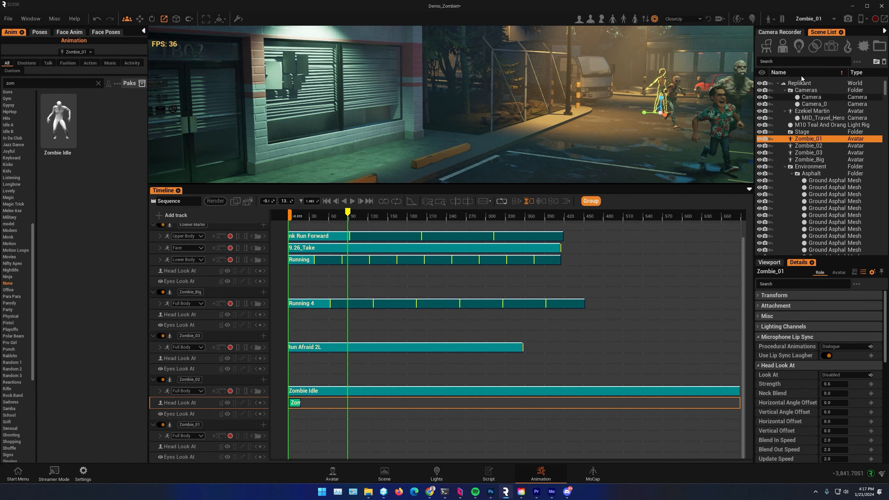
{"action": "scroll", "coordinate": [674, 114], "scroll_direction": "down", "scroll_amount": 3}
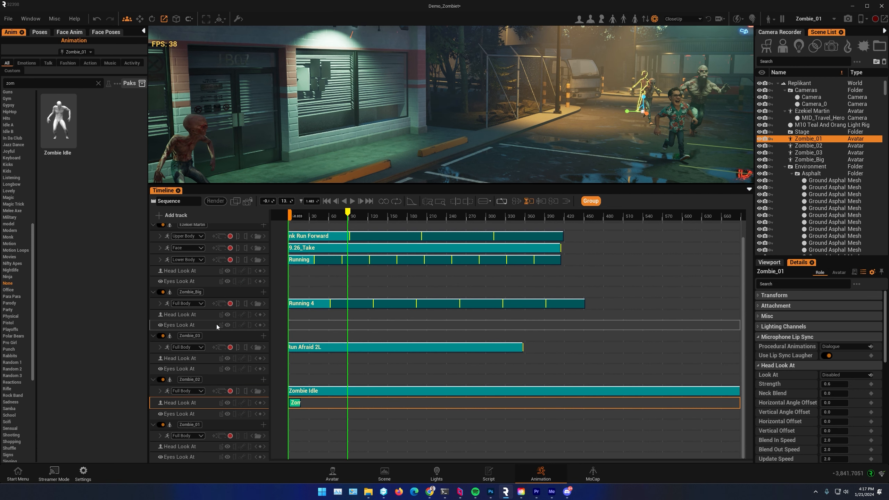
{"action": "left_click", "coordinate": [325, 304]}
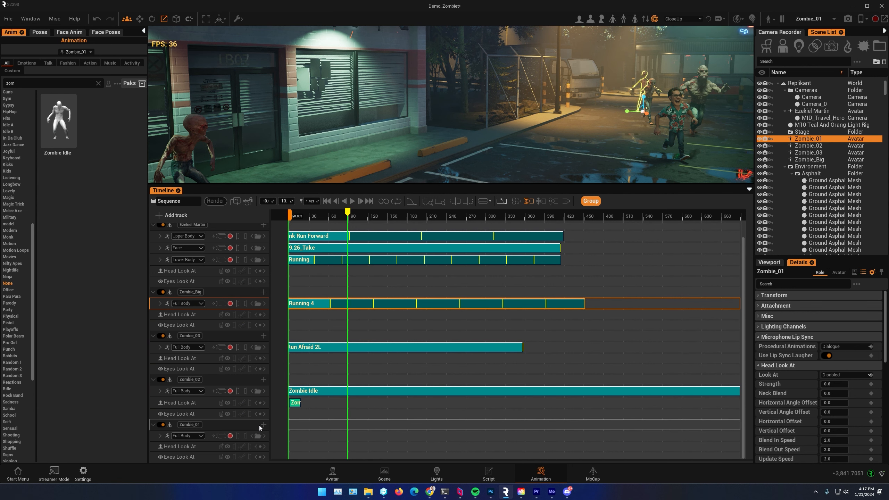
{"action": "left_click", "coordinate": [206, 438]}
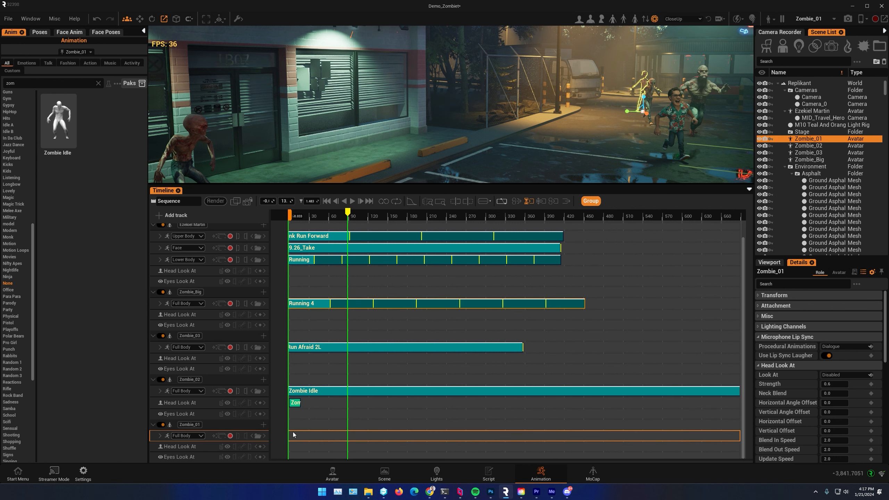
{"action": "left_click", "coordinate": [327, 201]}
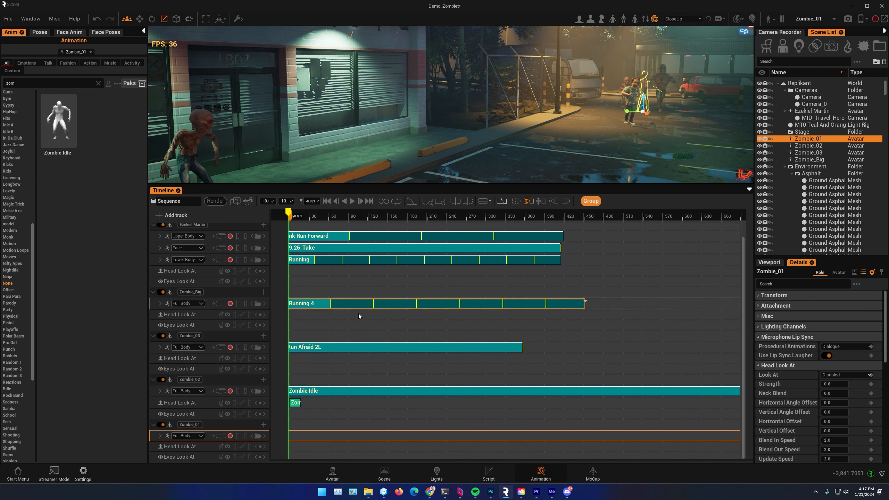
{"action": "key", "text": "ctrl+v"}
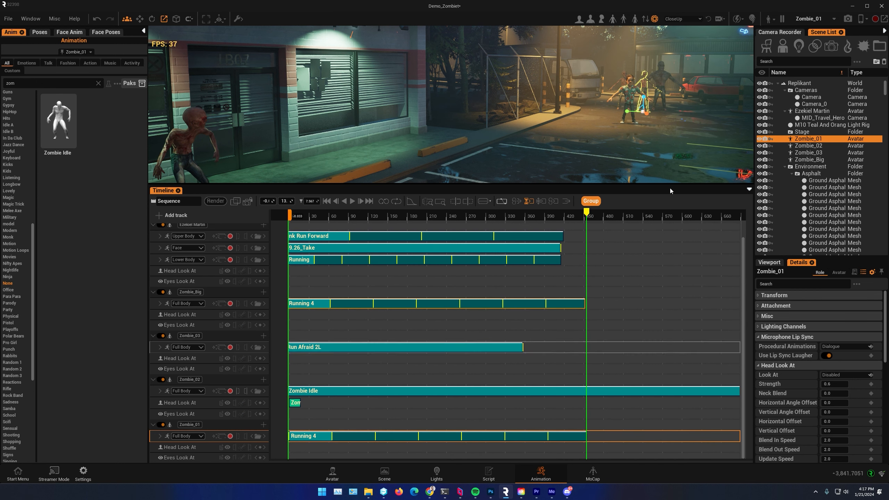
Retime Zombie_01's Running 4 clip to end at about frame 350, scrubbing the early frames to check its path
{"action": "left_click_drag", "start_coordinate": [587, 216], "coordinate": [347, 238]}
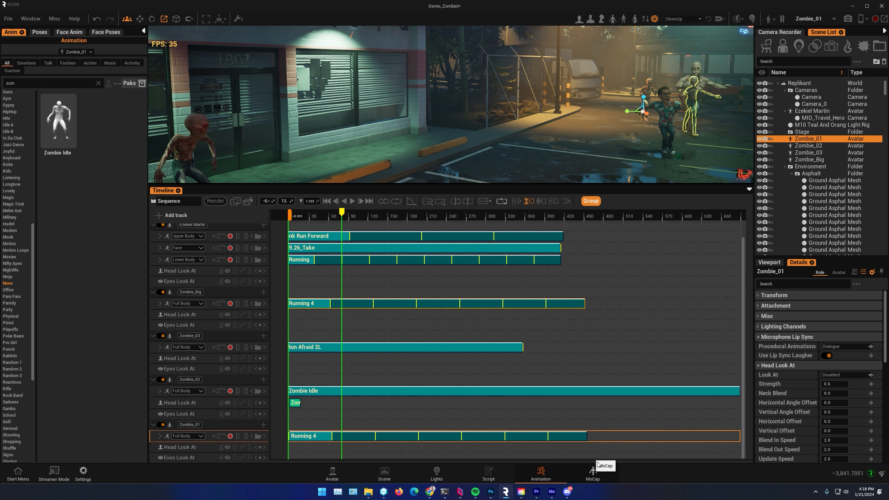
{"action": "left_click_drag", "start_coordinate": [587, 438], "coordinate": [526, 436]}
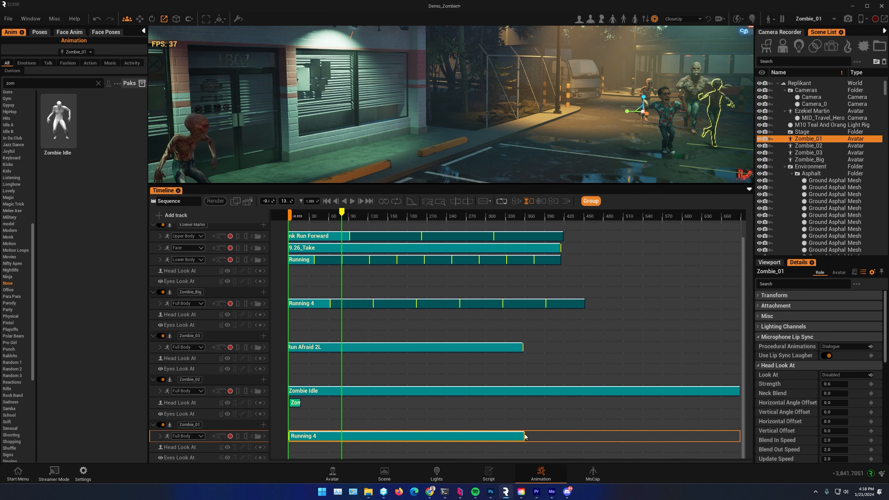
{"action": "left_click_drag", "start_coordinate": [341, 213], "coordinate": [302, 216]}
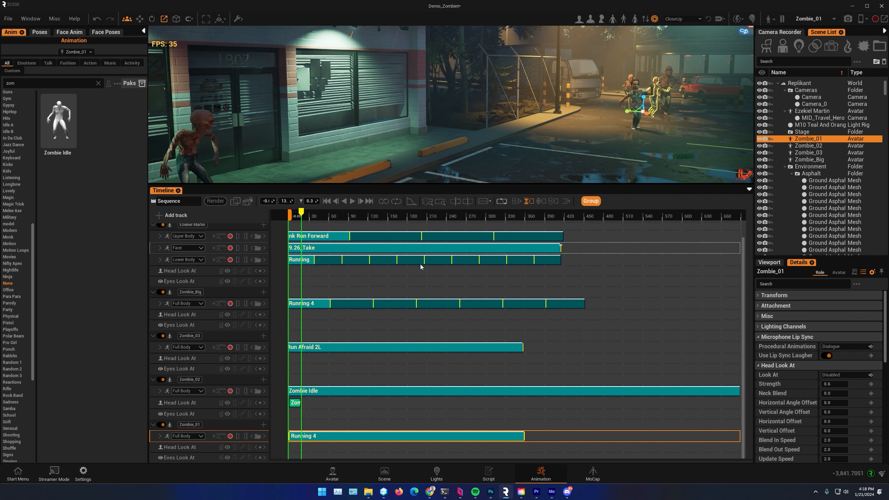
Shift Zombie_01 and Zombie_03 toward the chain-link fence to spread the zombies out behind the fleeing man
{"action": "key", "text": "w"}
{"action": "left_click_drag", "start_coordinate": [647, 118], "coordinate": [633, 113]}
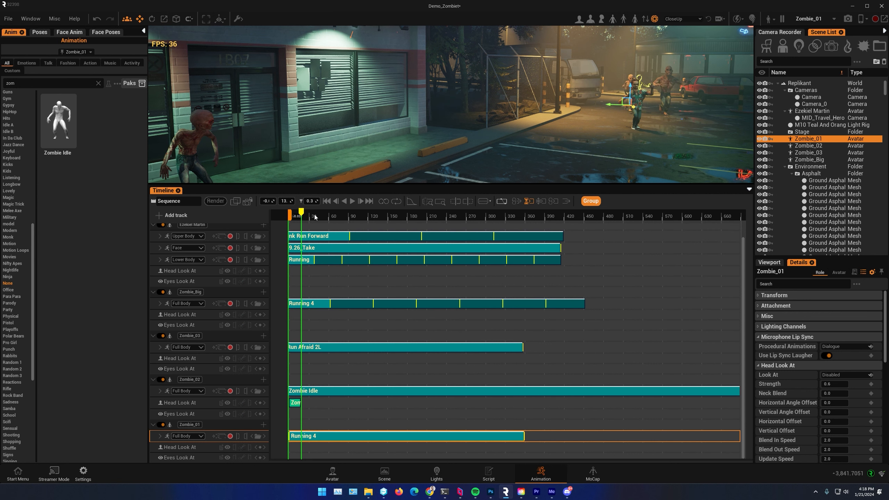
{"action": "left_click_drag", "start_coordinate": [307, 212], "coordinate": [350, 216]}
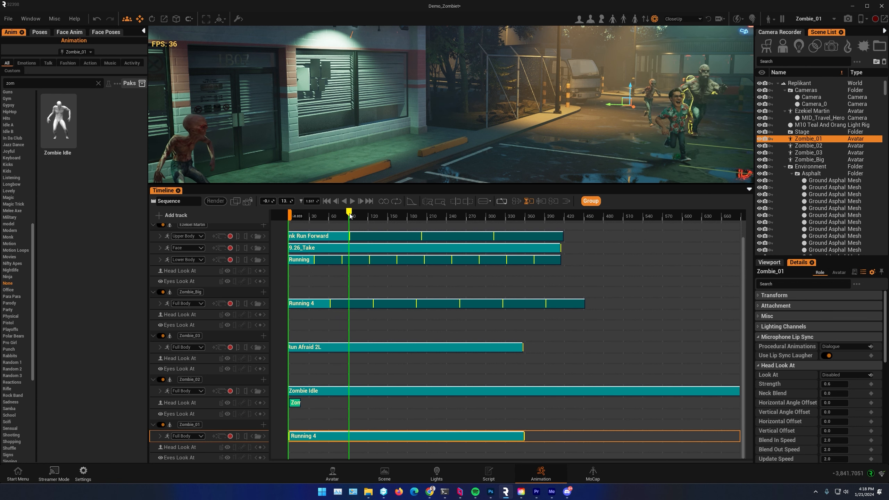
{"action": "right_click_drag", "start_coordinate": [638, 114], "coordinate": [634, 121]}
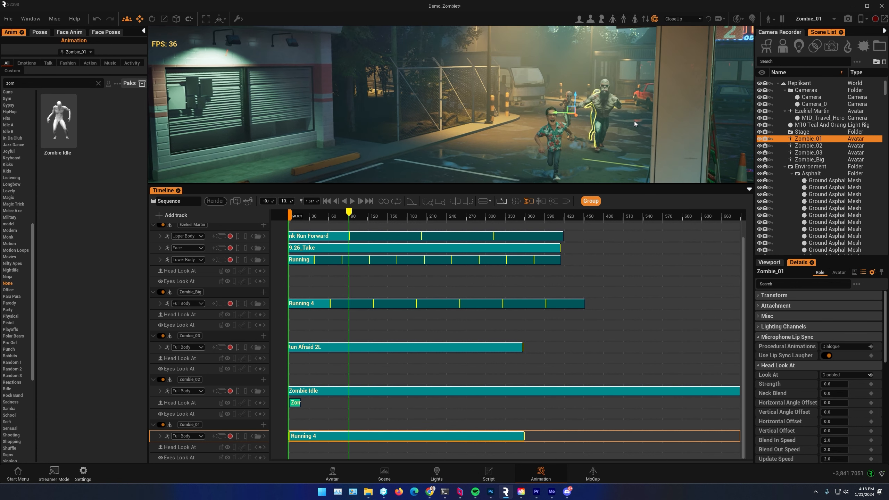
{"action": "left_click_drag", "start_coordinate": [559, 116], "coordinate": [521, 120]}
{"action": "left_click", "coordinate": [568, 96]}
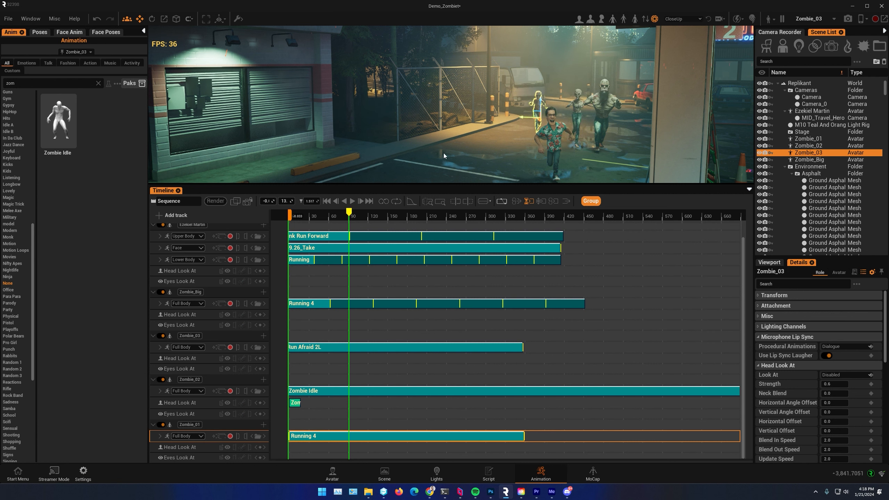
Enlarge the viewport and play the chase through to about frame 130 to check the spacing between the zombies
{"action": "left_click_drag", "start_coordinate": [394, 184], "coordinate": [335, 321]}
{"action": "key", "text": "space"}
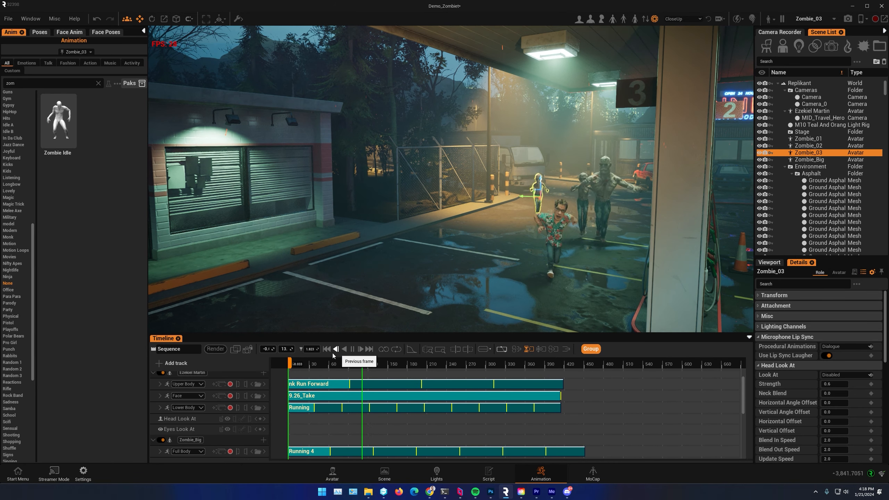
{"action": "mouse_move", "coordinate": [357, 366]}
{"action": "left_mouse_down"}
{"action": "mouse_move", "coordinate": [294, 369]}
{"action": "mouse_move", "coordinate": [417, 368]}
{"action": "mouse_move", "coordinate": [397, 377]}
{"action": "mouse_move", "coordinate": [374, 368]}
{"action": "left_mouse_up"}
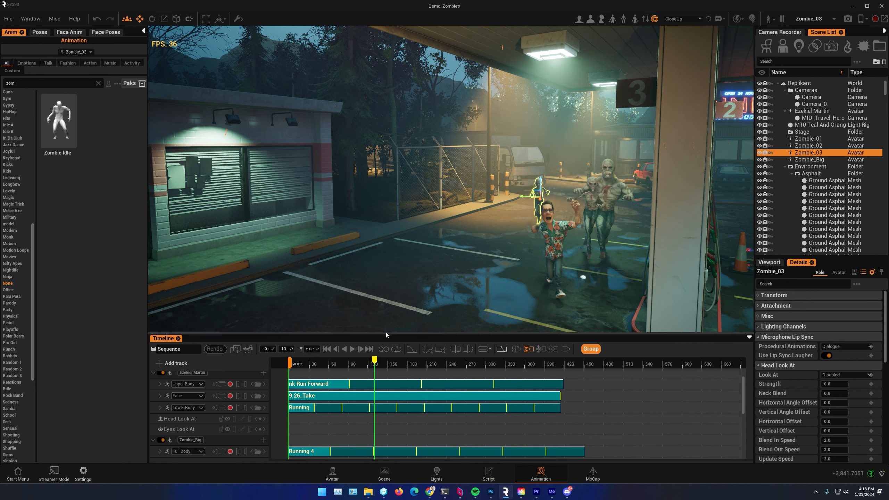
{"action": "left_click", "coordinate": [391, 261]}
{"action": "left_click_drag", "start_coordinate": [390, 335], "coordinate": [403, 241]}
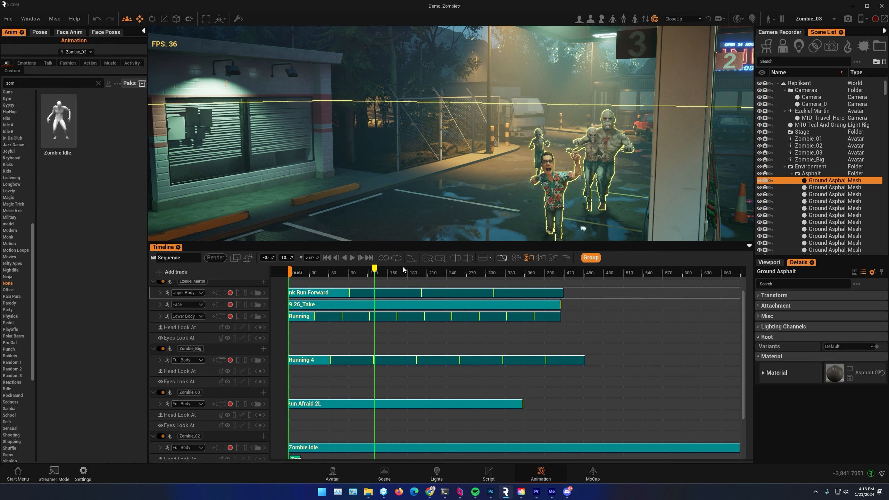
Return to the opening frames of the chase and move Zombie_03 farther from the man, toward the chain-link fence
{"action": "left_click_drag", "start_coordinate": [355, 272], "coordinate": [294, 281]}
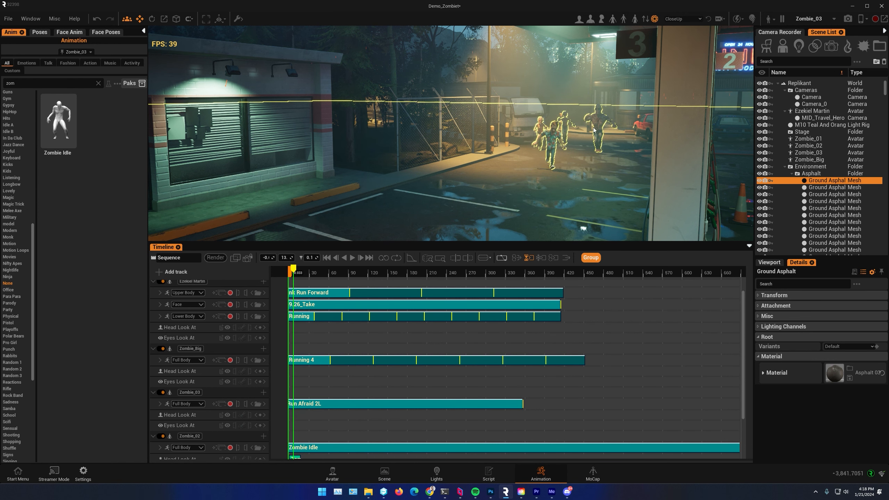
{"action": "left_click", "coordinate": [601, 94]}
{"action": "left_click", "coordinate": [551, 142]}
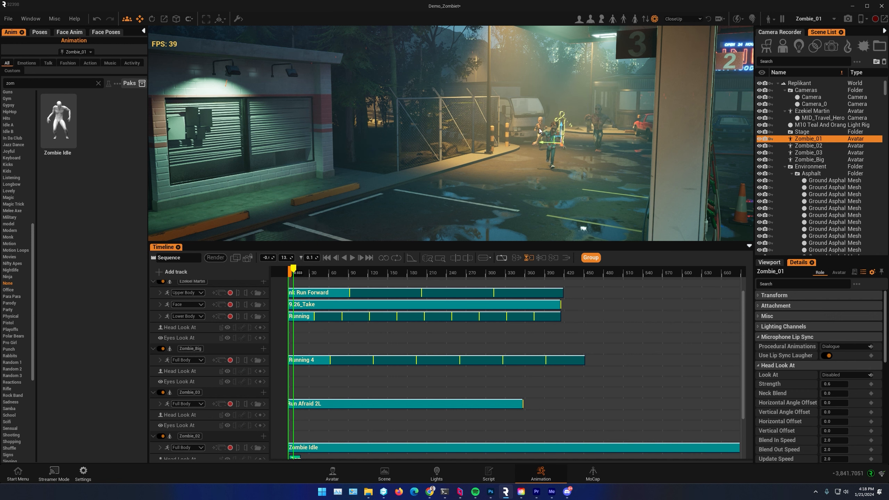
{"action": "left_click", "coordinate": [539, 130]}
{"action": "left_click_drag", "start_coordinate": [522, 151], "coordinate": [506, 150]}
Add a Transform Position track to Zombie_01 in the timeline
{"action": "scroll", "coordinate": [214, 424], "scroll_direction": "down", "scroll_amount": 3}
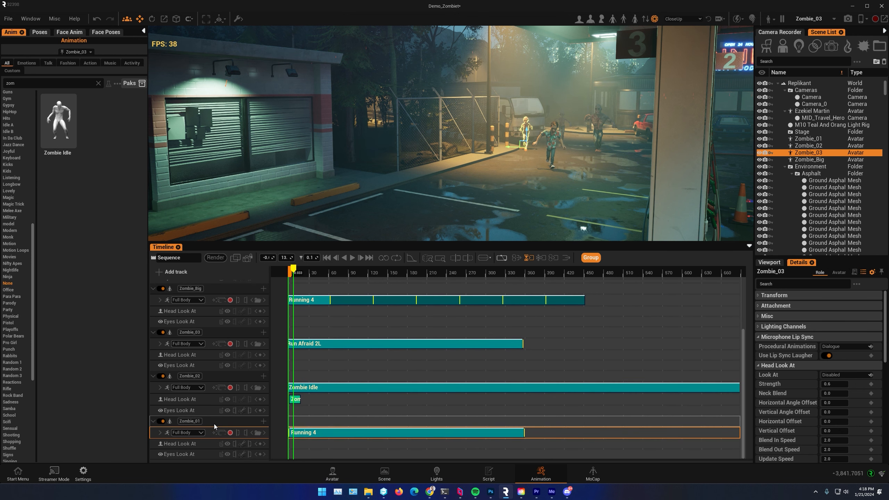
{"action": "left_click", "coordinate": [264, 420]}
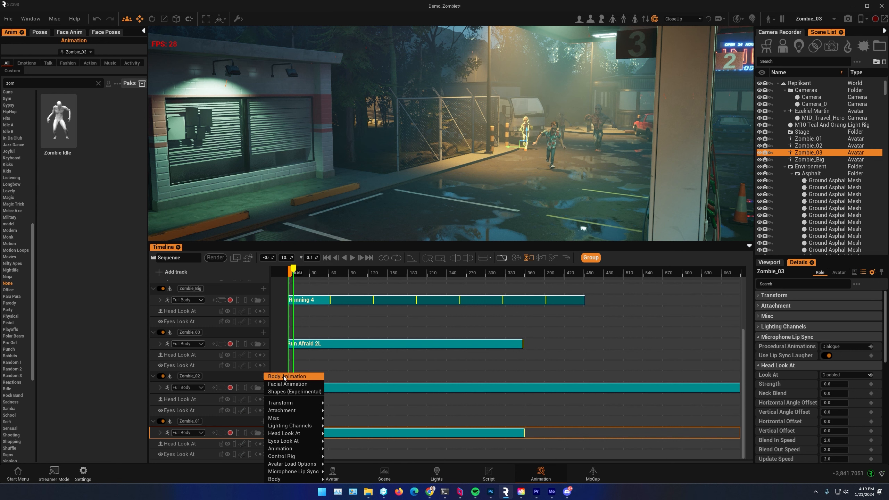
{"action": "mouse_move", "coordinate": [286, 402]}
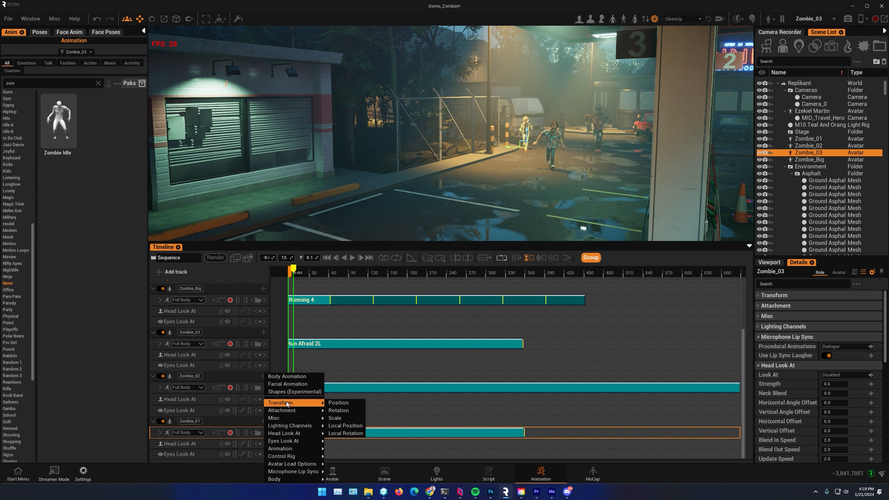
{"action": "left_click", "coordinate": [338, 404]}
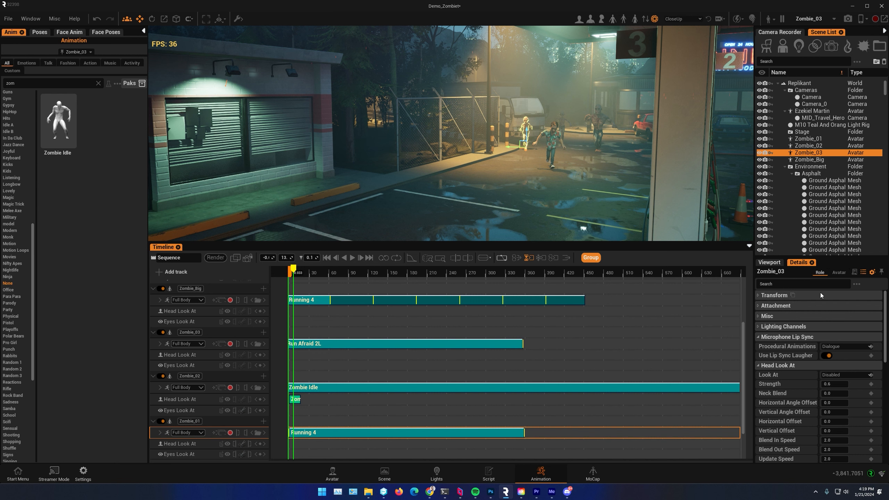
Keyframe Zombie_03's Position at the current frame near the start of the sequence
{"action": "left_click", "coordinate": [759, 296]}
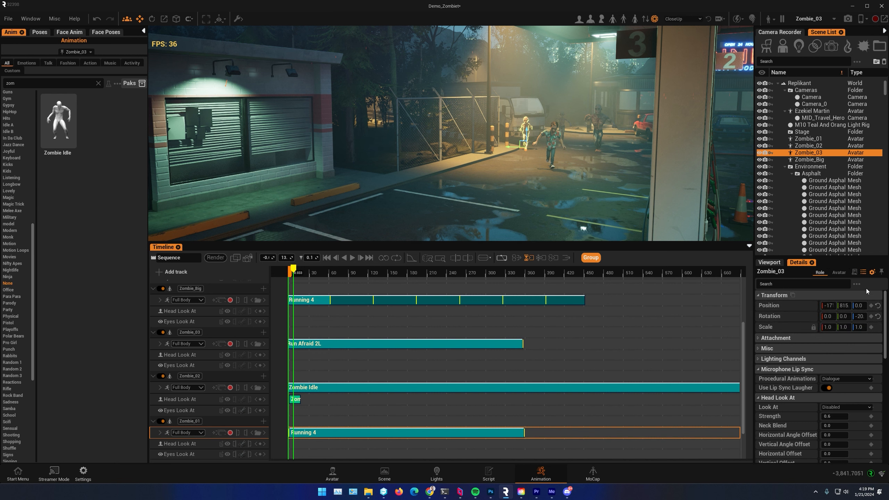
{"action": "left_click", "coordinate": [872, 305]}
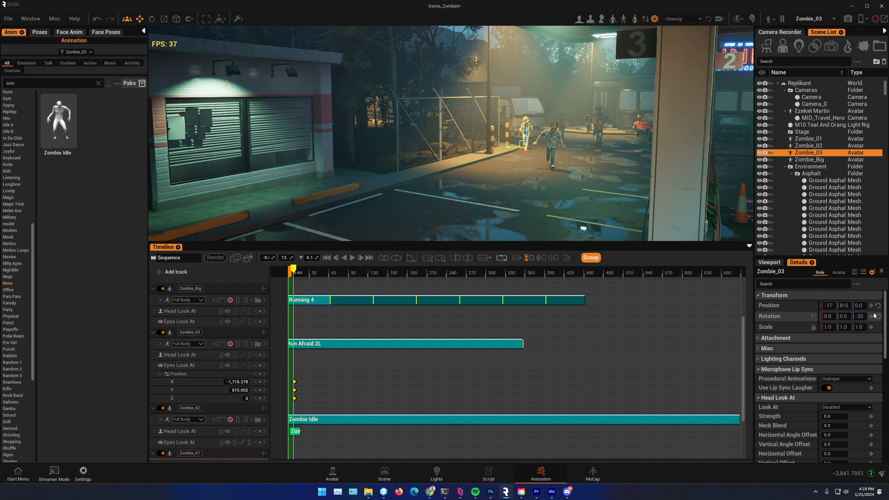
Add a rotation keyframe for Zombie_03 near the sequence start and a position keyframe for Zombie_Big at 2 seconds
{"action": "left_click", "coordinate": [871, 317]}
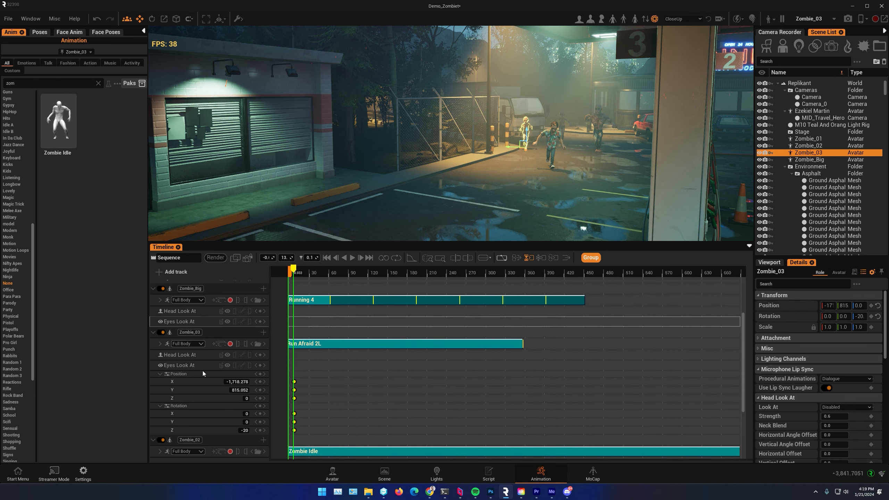
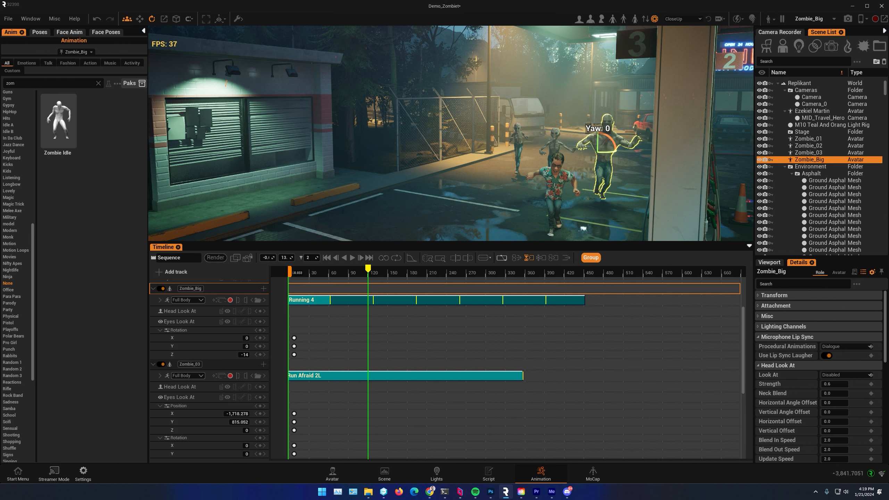
{"action": "left_click", "coordinate": [758, 296]}
{"action": "left_click", "coordinate": [871, 306]}
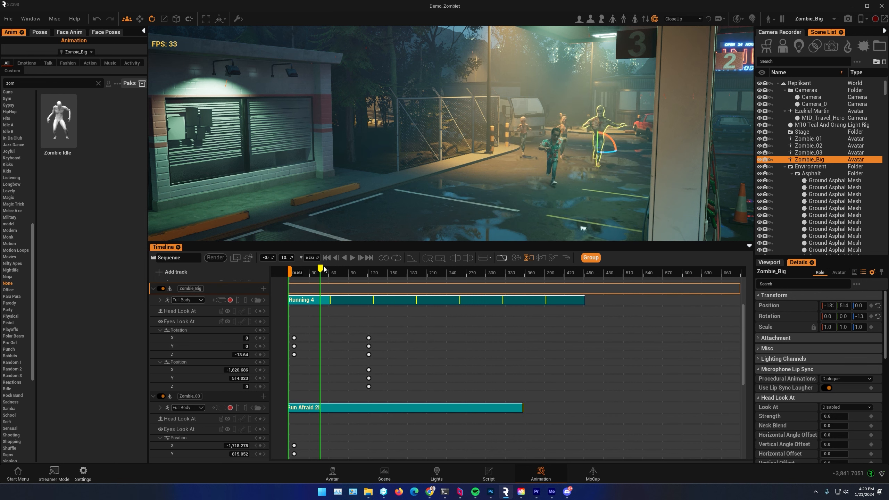
Review the sequence through the camera view by playing it from the start and scrubbing the timeline
{"action": "left_click_drag", "start_coordinate": [486, 256], "coordinate": [324, 264]}
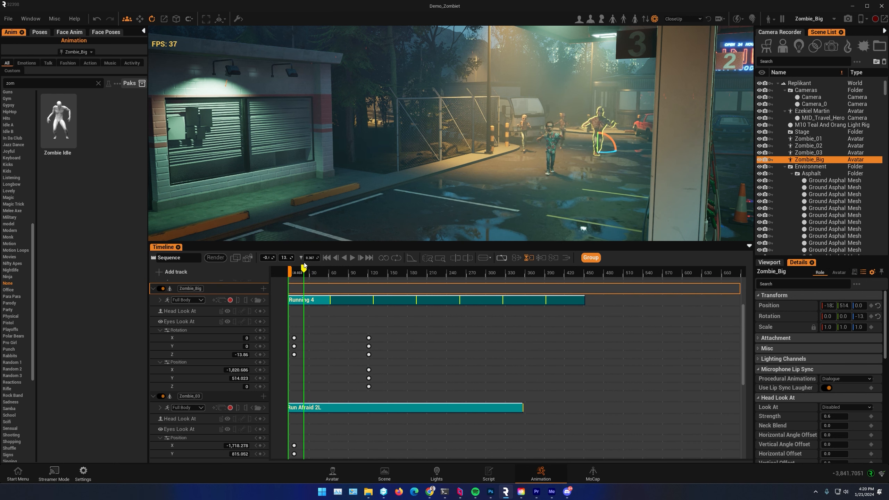
{"action": "left_click", "coordinate": [248, 258]}
{"action": "left_click_drag", "start_coordinate": [305, 269], "coordinate": [290, 270]}
{"action": "left_click", "coordinate": [353, 258]}
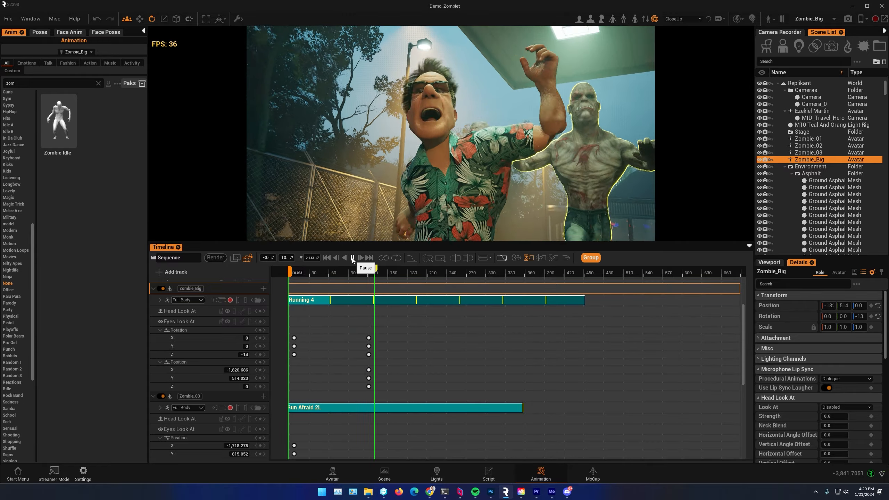
{"action": "left_click", "coordinate": [352, 257]}
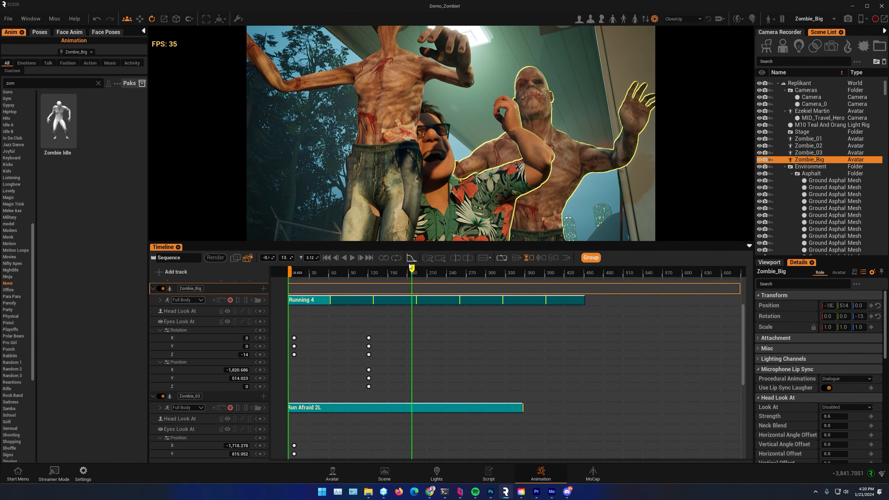
{"action": "left_click_drag", "start_coordinate": [415, 268], "coordinate": [296, 266]}
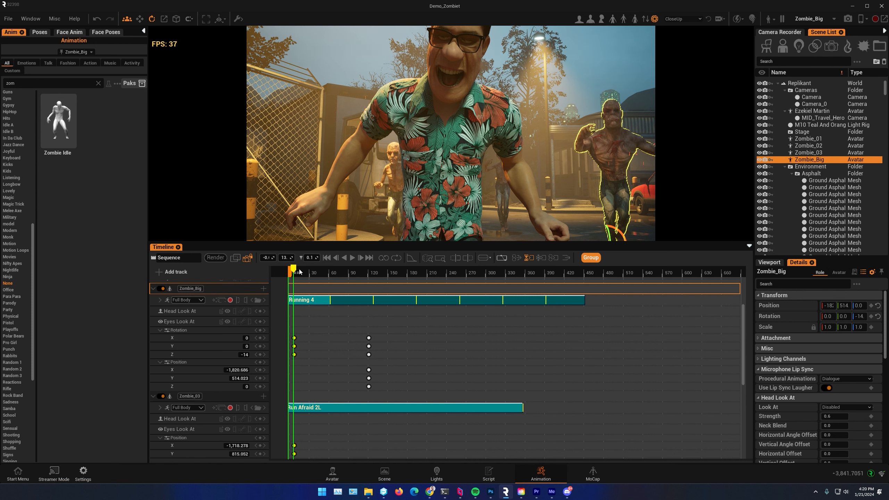
{"action": "left_click_drag", "start_coordinate": [295, 270], "coordinate": [333, 273]}
Add a Facial Animation track to Zombie_01 and place the Angry Mad clip at its start
{"action": "scroll", "coordinate": [189, 407], "scroll_direction": "down", "scroll_amount": 5}
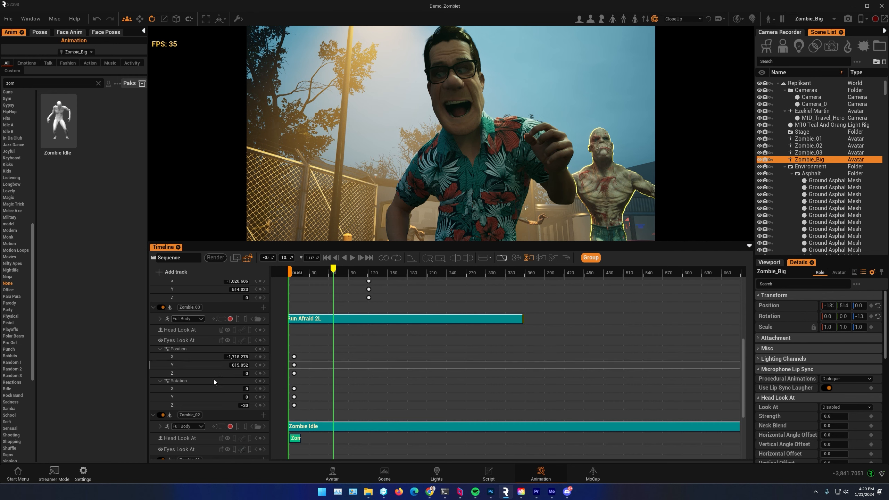
{"action": "scroll", "coordinate": [221, 376], "scroll_direction": "down", "scroll_amount": 5}
{"action": "scroll", "coordinate": [182, 426], "scroll_direction": "down", "scroll_amount": 1}
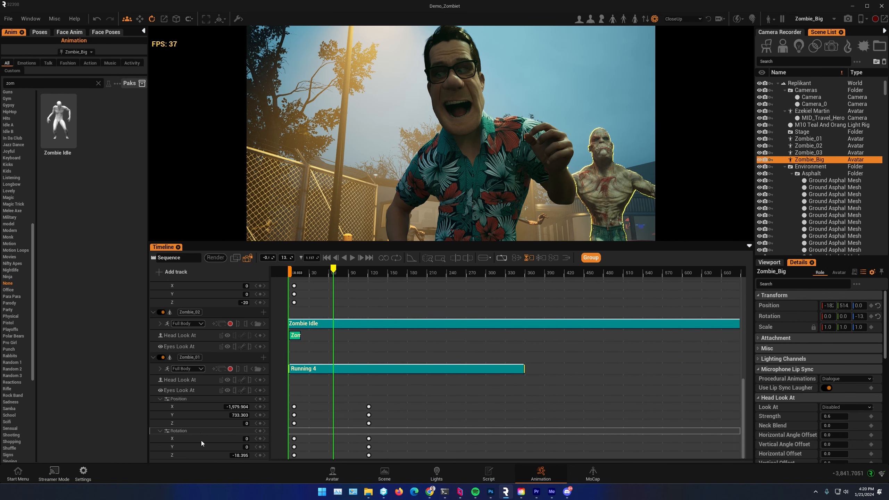
{"action": "left_click", "coordinate": [66, 32]}
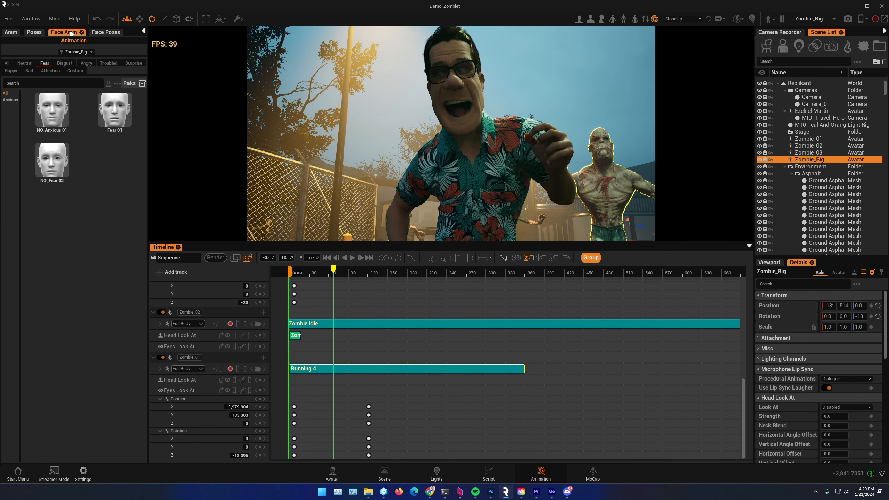
{"action": "left_click", "coordinate": [86, 63]}
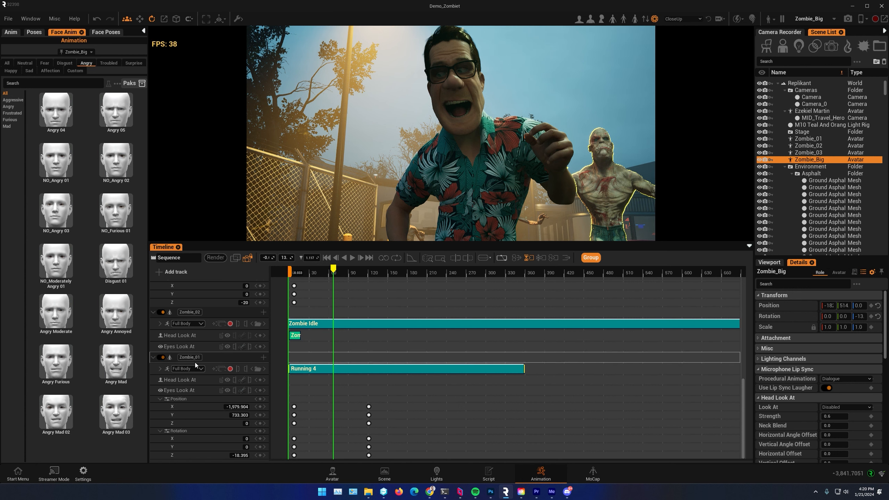
{"action": "left_click", "coordinate": [263, 358]}
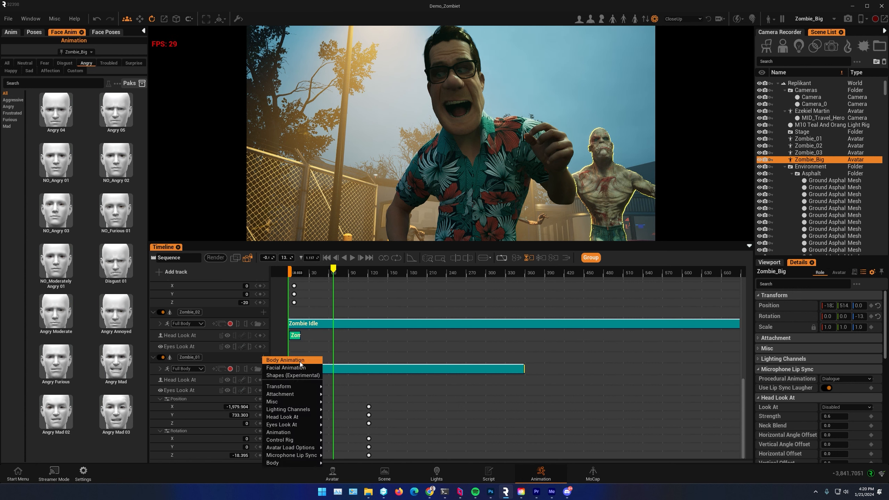
{"action": "left_click", "coordinate": [286, 367]}
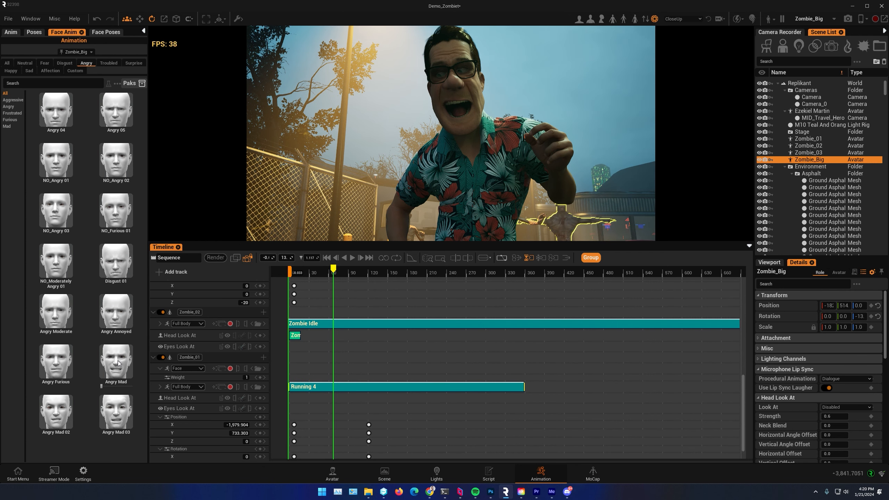
{"action": "left_click_drag", "start_coordinate": [118, 361], "coordinate": [283, 369]}
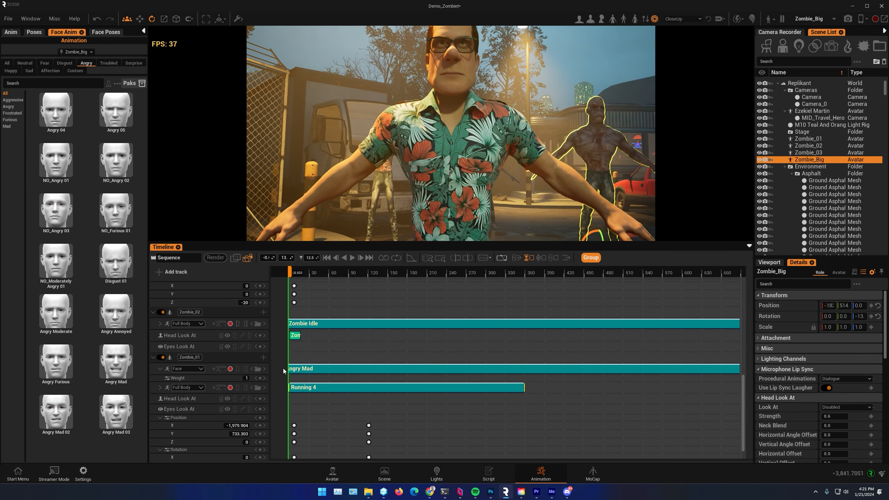
Leave the camera view and focus on Zombie_01 to examine its facial expression during the run
{"action": "left_click_drag", "start_coordinate": [303, 274], "coordinate": [349, 276]}
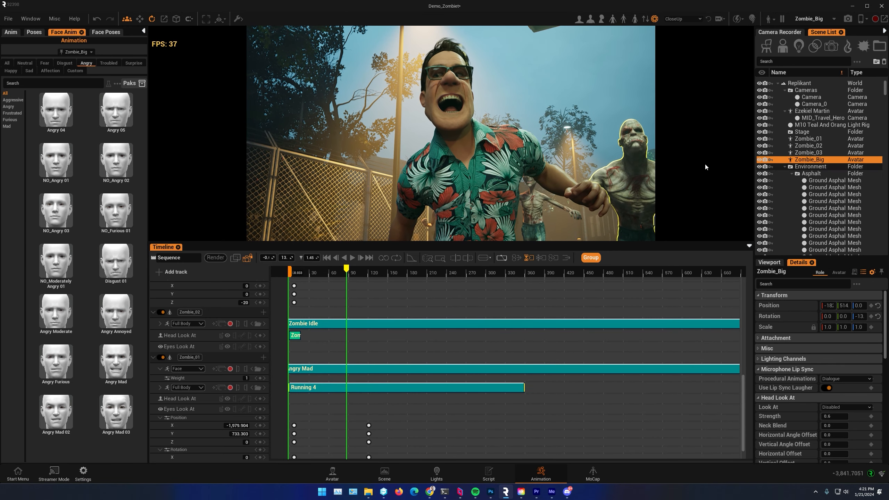
{"action": "left_click", "coordinate": [246, 259]}
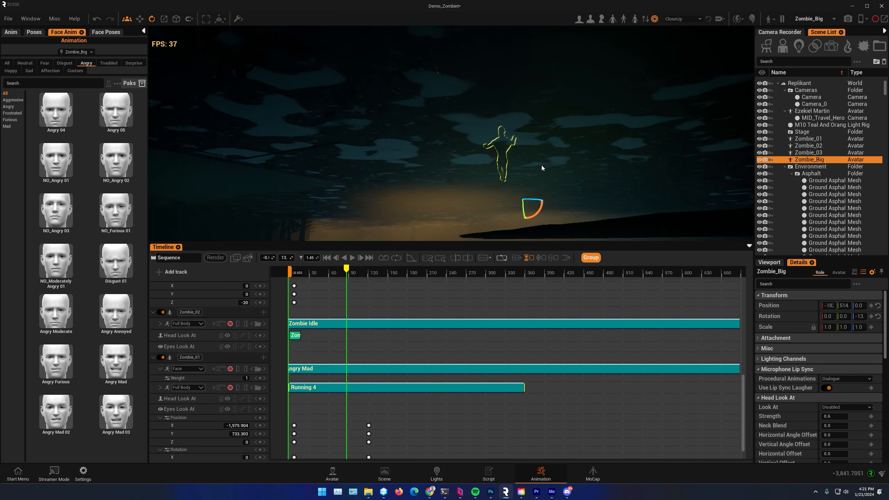
{"action": "left_click", "coordinate": [814, 140]}
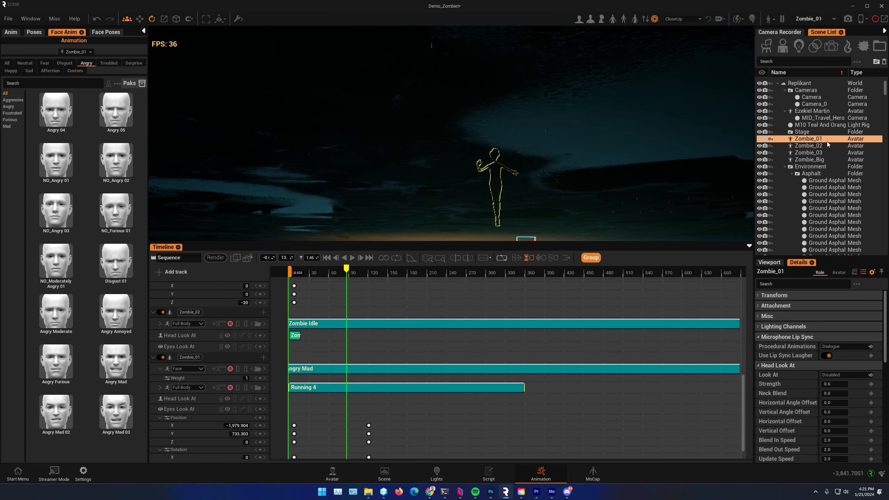
{"action": "double_click", "coordinate": [811, 140]}
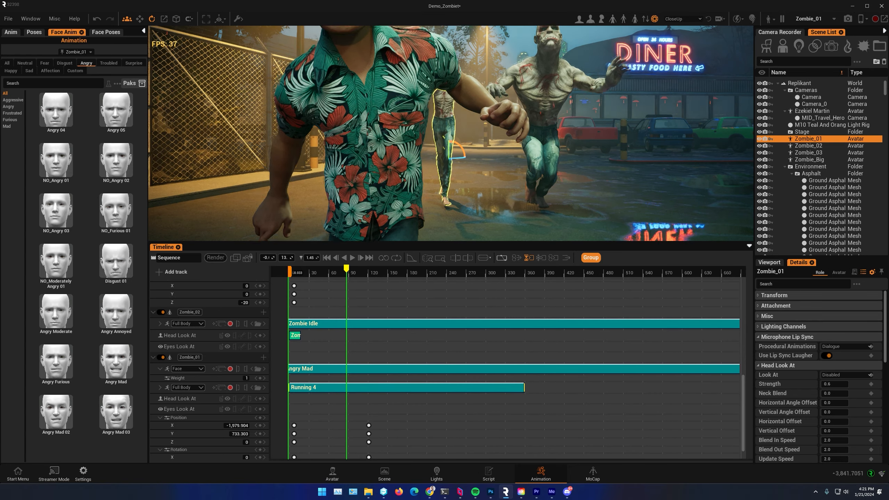
{"action": "mouse_move", "coordinate": [433, 135]}
{"action": "right_mouse_down"}
{"action": "mouse_move", "coordinate": [389, 176]}
{"action": "mouse_move", "coordinate": [432, 154]}
{"action": "mouse_move", "coordinate": [403, 154]}
{"action": "mouse_move", "coordinate": [433, 135]}
{"action": "right_mouse_up"}
{"action": "mouse_move", "coordinate": [347, 269]}
{"action": "left_mouse_down"}
{"action": "mouse_move", "coordinate": [366, 272]}
{"action": "mouse_move", "coordinate": [332, 273]}
{"action": "mouse_move", "coordinate": [345, 273]}
{"action": "left_mouse_up"}
Slide the Angry Mad clip earlier along Zombie_01's face track
{"action": "left_click_drag", "start_coordinate": [550, 365], "coordinate": [560, 369]}
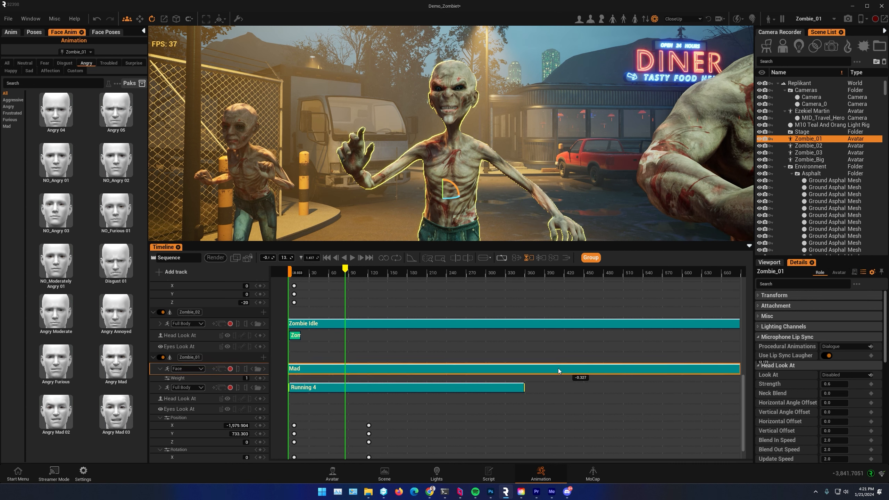
{"action": "left_click_drag", "start_coordinate": [293, 362], "coordinate": [408, 355]}
{"action": "left_click_drag", "start_coordinate": [347, 350], "coordinate": [347, 350]}
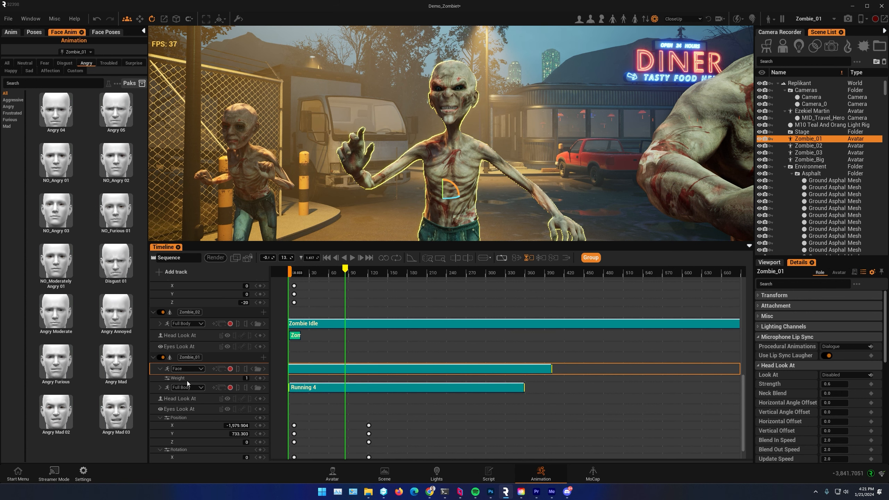
Try Zombie_01's facial animation strengths at 1.5 for Entire Face and 4.1 for Mouth, and check them in the animation
{"action": "left_click", "coordinate": [327, 478]}
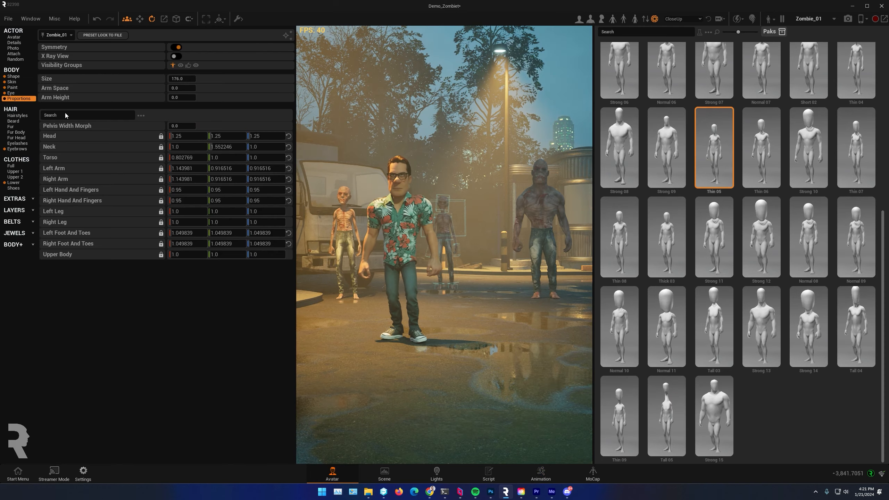
{"action": "left_click", "coordinate": [14, 43]}
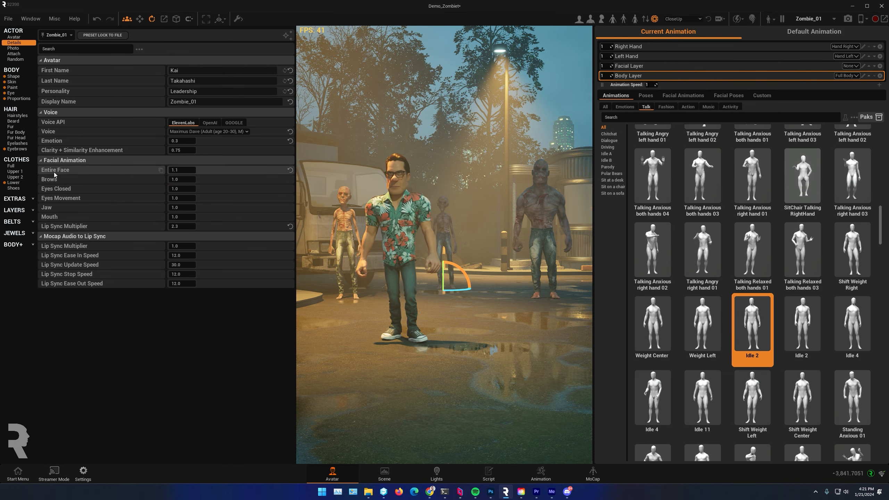
{"action": "left_click_drag", "start_coordinate": [182, 170], "coordinate": [189, 169]}
{"action": "left_click_drag", "start_coordinate": [176, 217], "coordinate": [231, 217]}
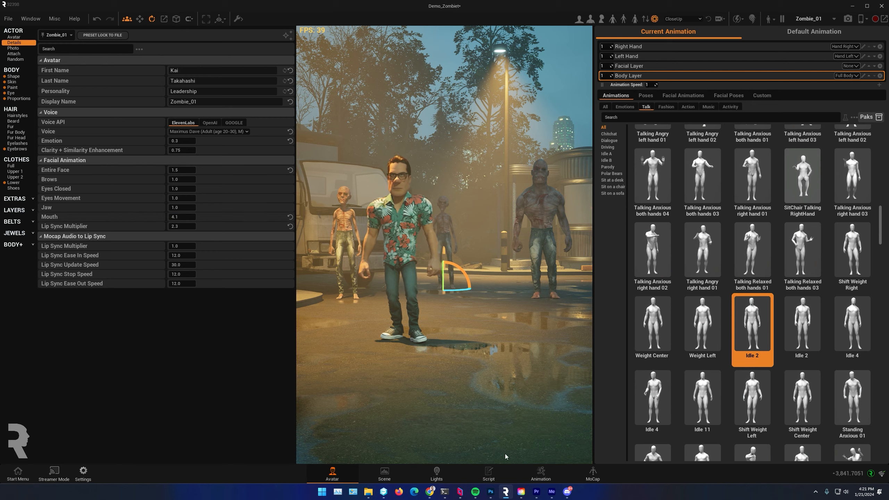
{"action": "left_click", "coordinate": [542, 474]}
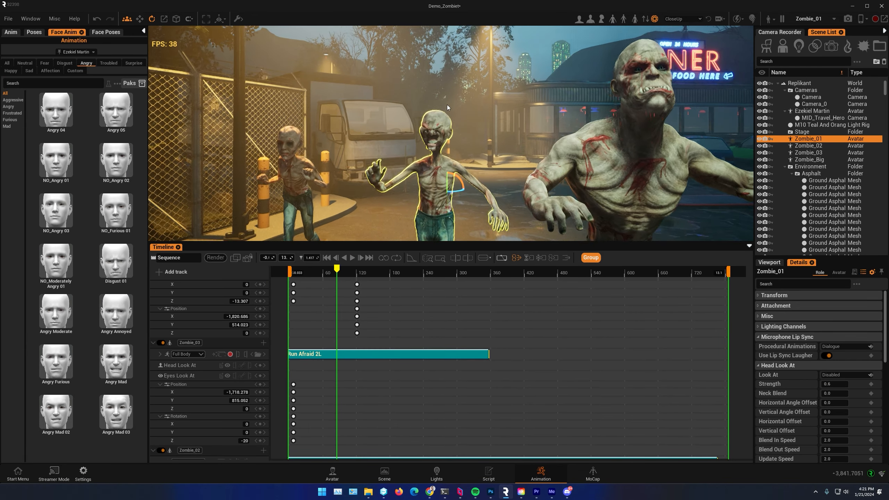
{"action": "mouse_move", "coordinate": [337, 273]}
{"action": "left_mouse_down"}
{"action": "mouse_move", "coordinate": [320, 272]}
{"action": "mouse_move", "coordinate": [343, 272]}
{"action": "mouse_move", "coordinate": [328, 272]}
{"action": "left_mouse_up"}
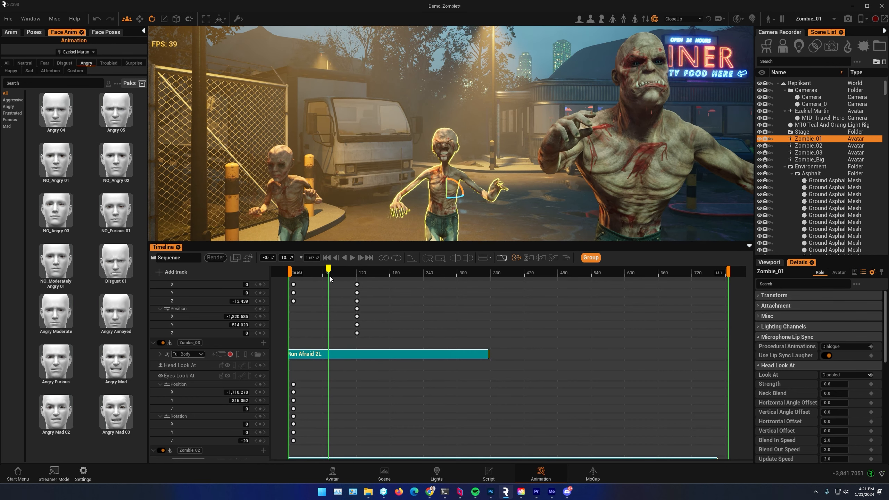
Set Zombie_01's facial animation strengths to 1.1 for Entire Face and 1.5 for Mouth in the avatar details
{"action": "left_click", "coordinate": [339, 472]}
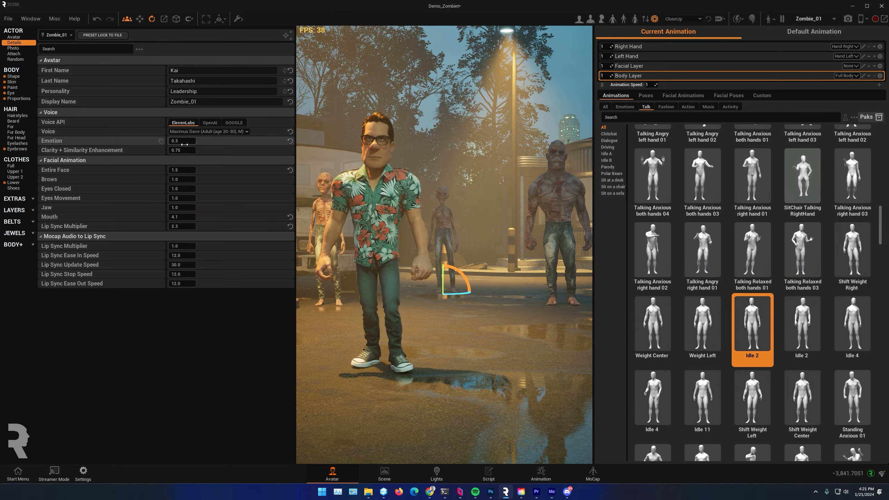
{"action": "left_click", "coordinate": [184, 170]}
{"action": "type", "text": "1.1"}
{"action": "key", "text": "Return"}
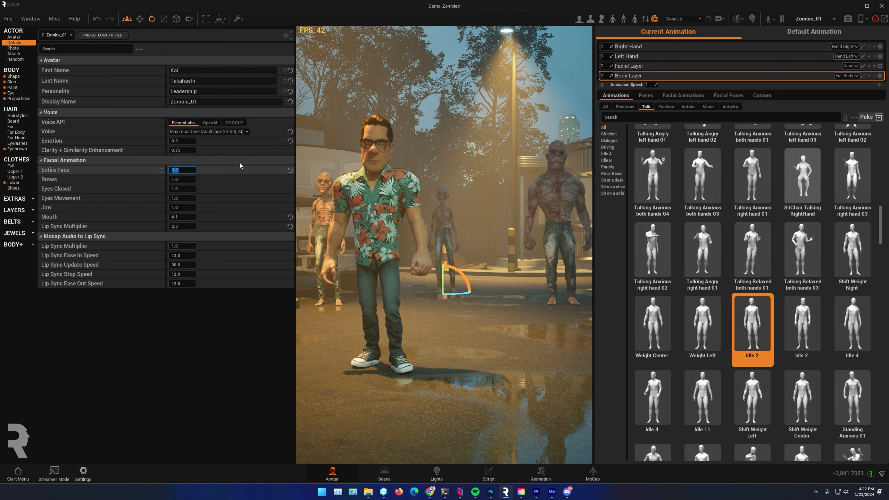
{"action": "left_click", "coordinate": [186, 217]}
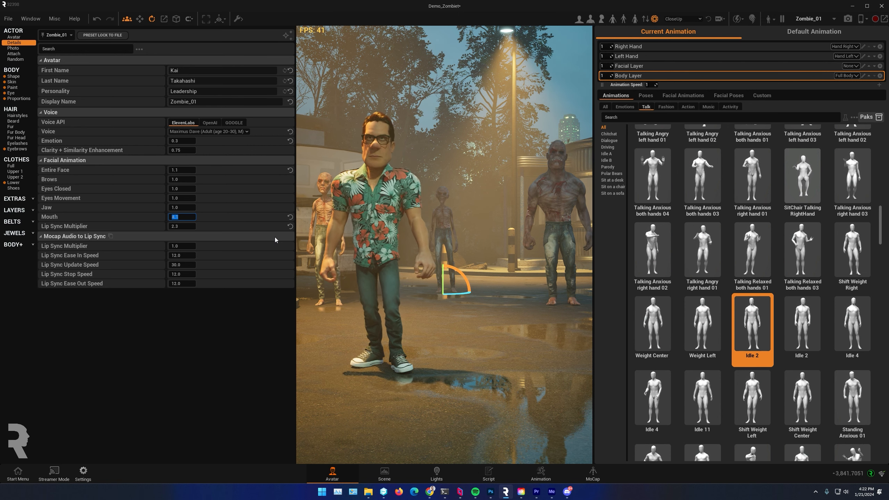
{"action": "type", "text": "1.5"}
{"action": "key", "text": "Return"}
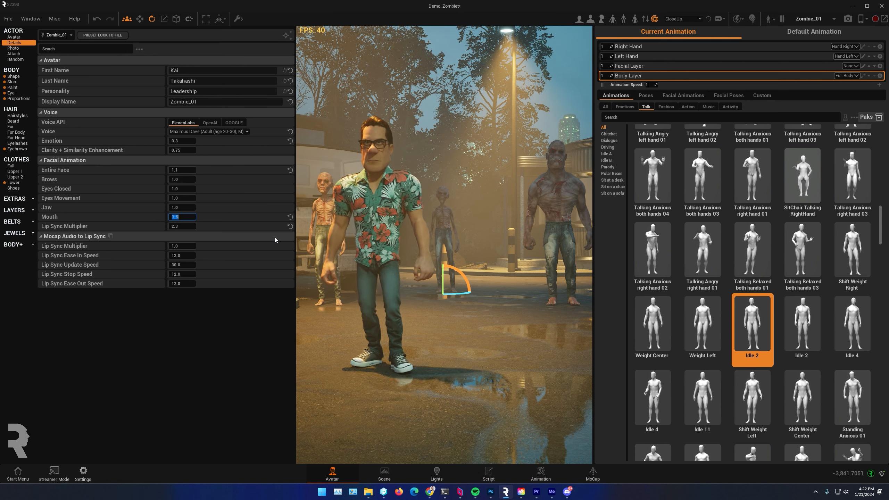
Play and scrub the sequence in the Animation workspace, examining the zombies' expressions and movement from closer and wider views
{"action": "left_click", "coordinate": [541, 473]}
{"action": "scroll", "coordinate": [459, 153], "scroll_direction": "up", "scroll_amount": 4}
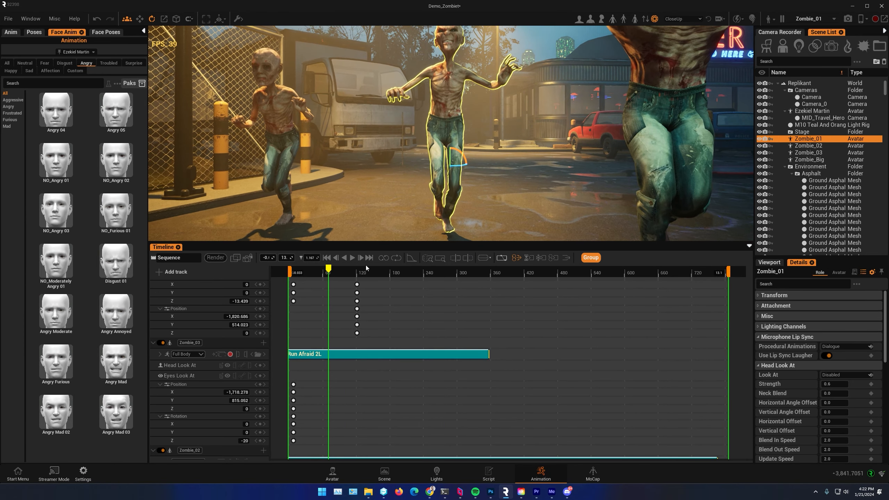
{"action": "left_click", "coordinate": [352, 258]}
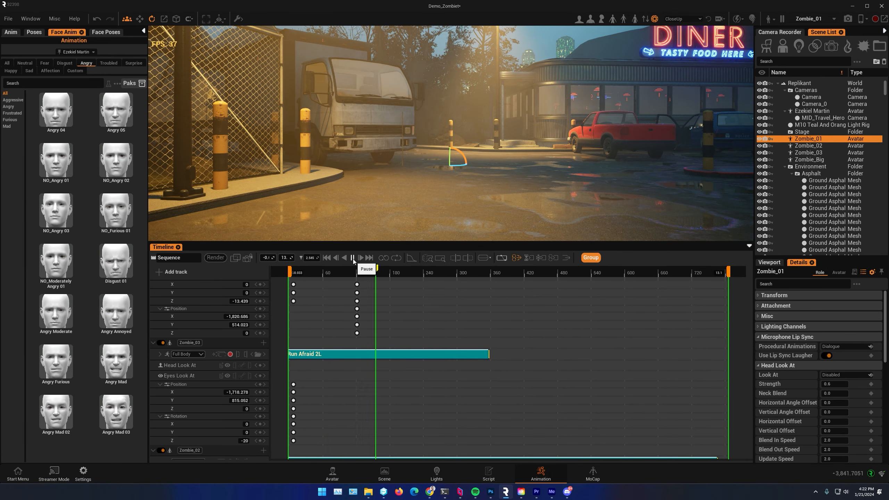
{"action": "scroll", "coordinate": [436, 182], "scroll_direction": "down", "scroll_amount": 5}
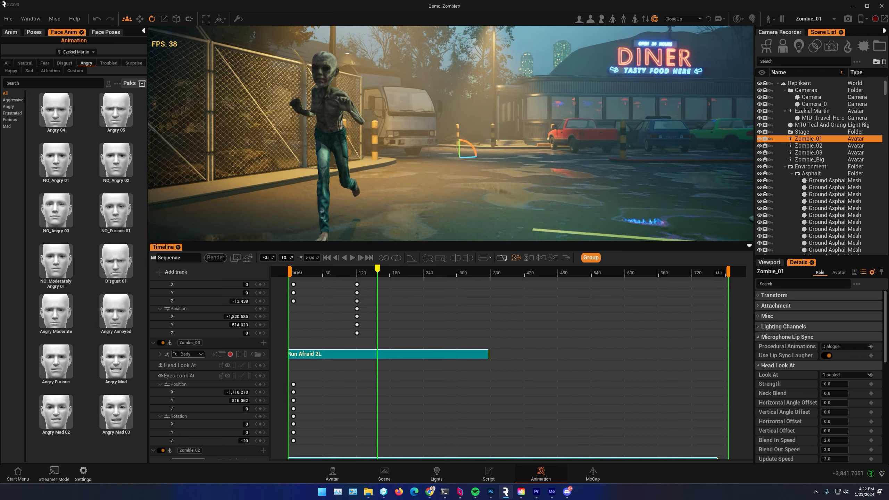
{"action": "right_click_drag", "start_coordinate": [430, 158], "coordinate": [390, 145]}
{"action": "scroll", "coordinate": [451, 133], "scroll_direction": "down", "scroll_amount": 6}
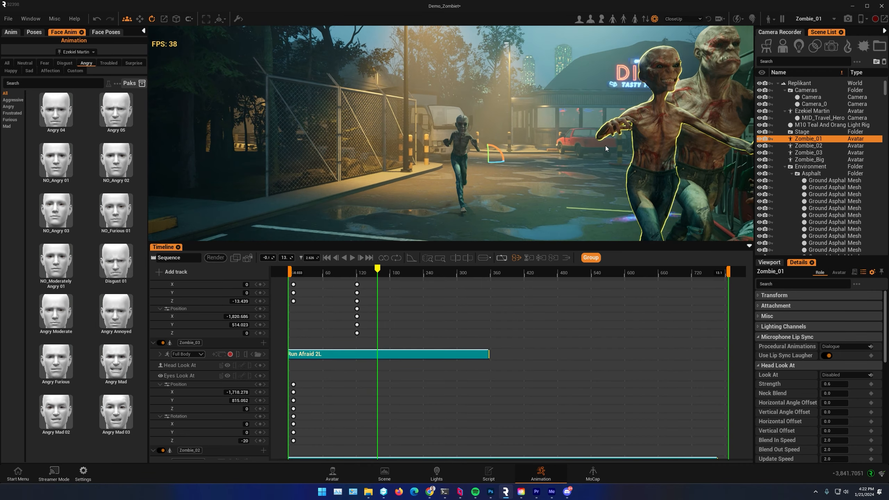
{"action": "middle_click_drag", "start_coordinate": [451, 133], "coordinate": [332, 165]}
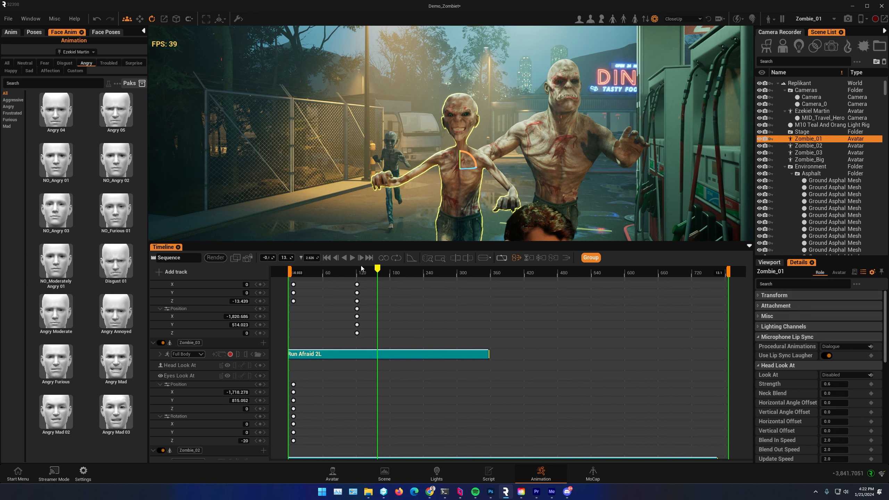
{"action": "left_click_drag", "start_coordinate": [378, 272], "coordinate": [316, 269]}
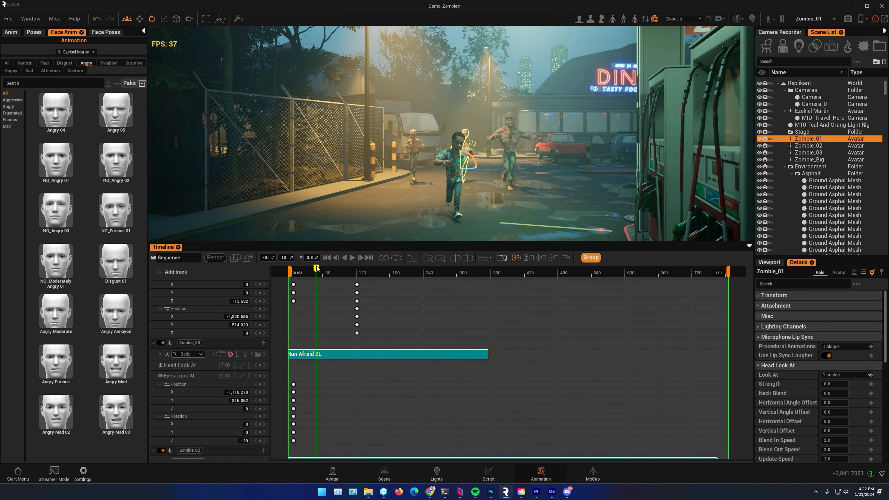
Select Zombie_03 and add a Facial Animation track to it in the timeline
{"action": "left_click", "coordinate": [415, 150]}
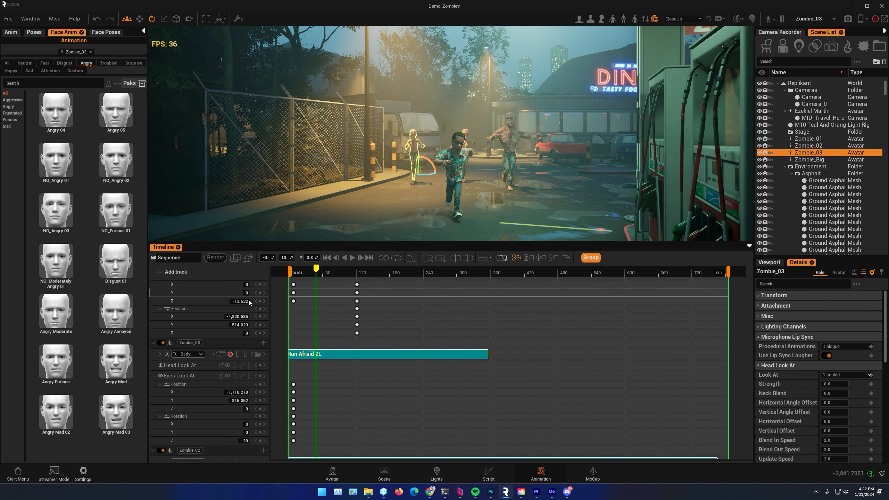
{"action": "left_click", "coordinate": [154, 342]}
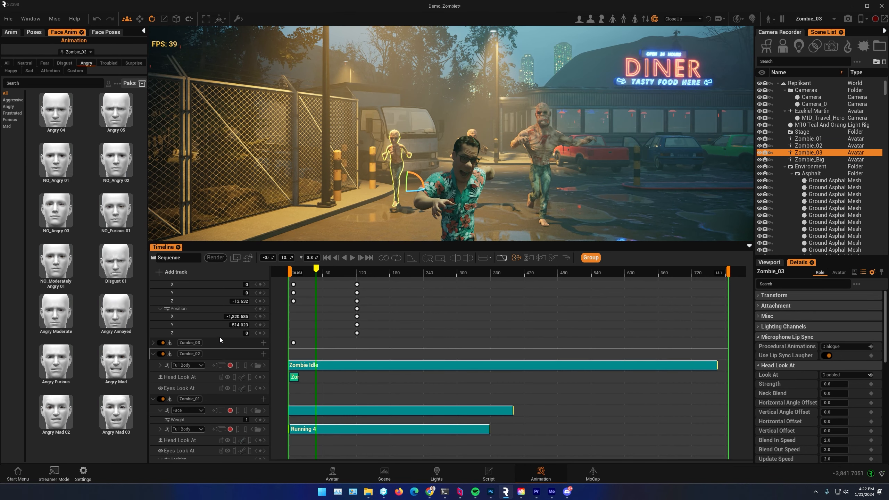
{"action": "left_click", "coordinate": [264, 343]}
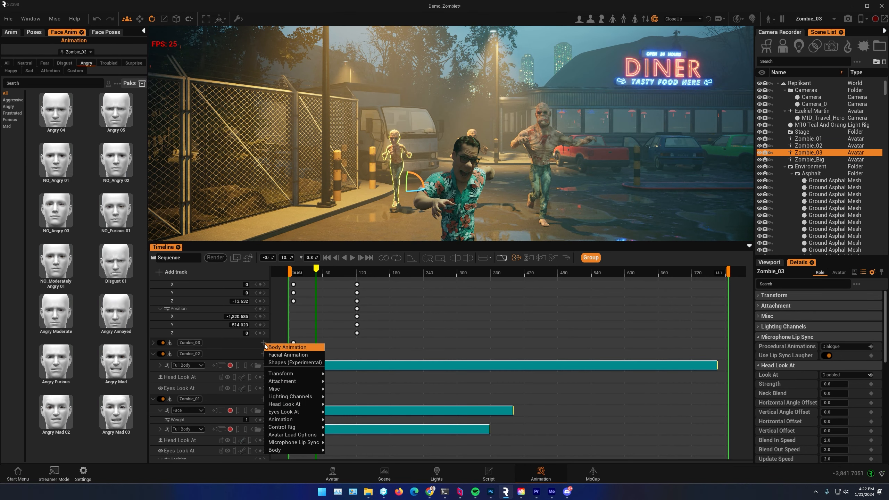
{"action": "left_click", "coordinate": [281, 357]}
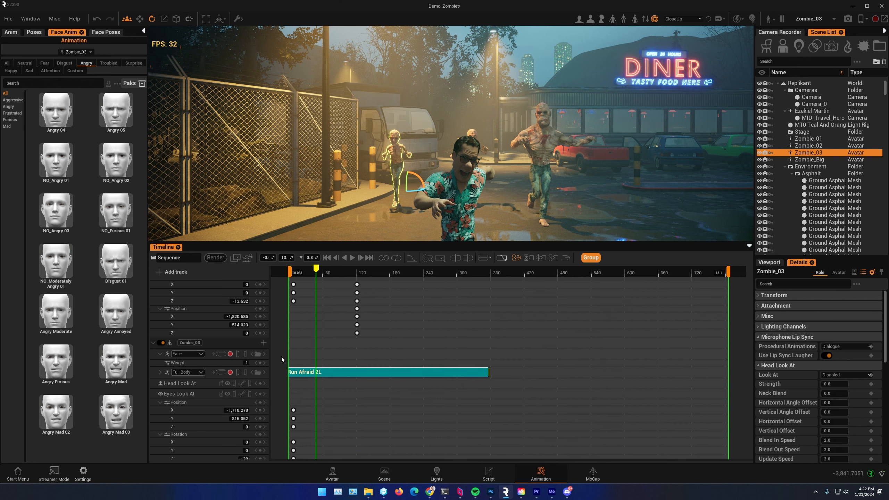
In the MoCap workspace, set Zombie_03's head capture source to Face Cap and return the sequence to its start
{"action": "left_click", "coordinate": [327, 258]}
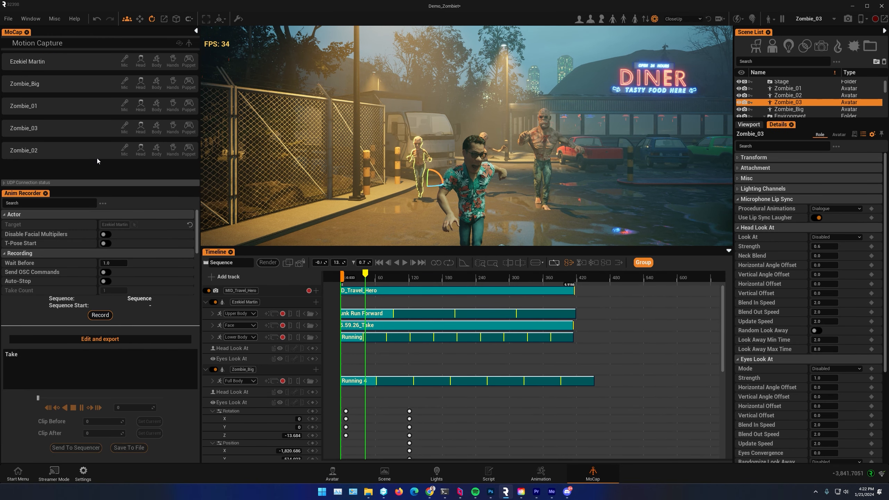
{"action": "left_click", "coordinate": [141, 129]}
{"action": "left_click", "coordinate": [100, 144]}
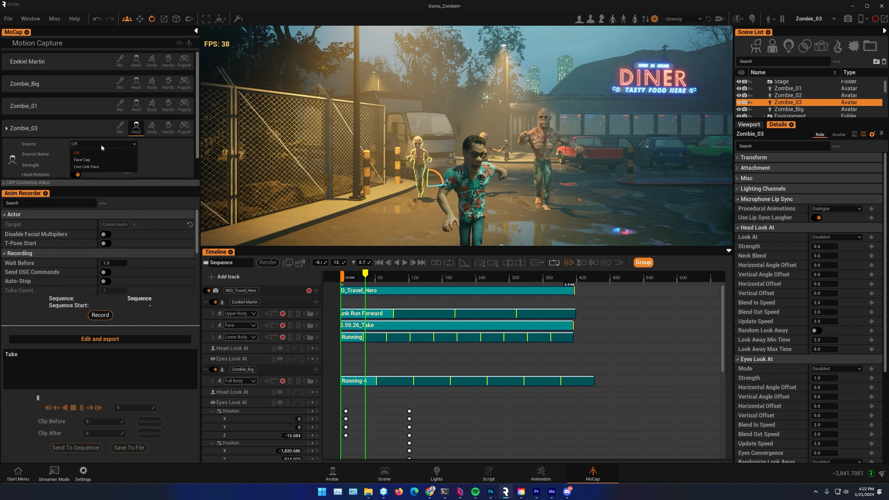
{"action": "left_click", "coordinate": [91, 158]}
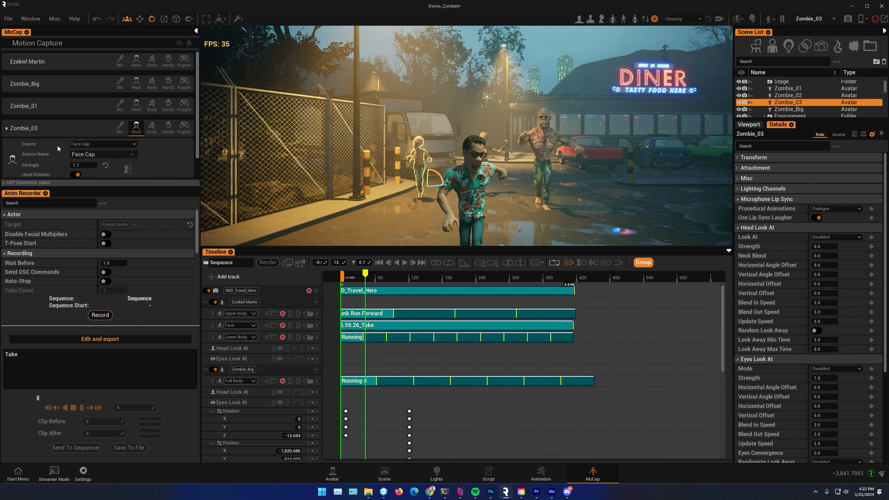
{"action": "left_click", "coordinate": [379, 263]}
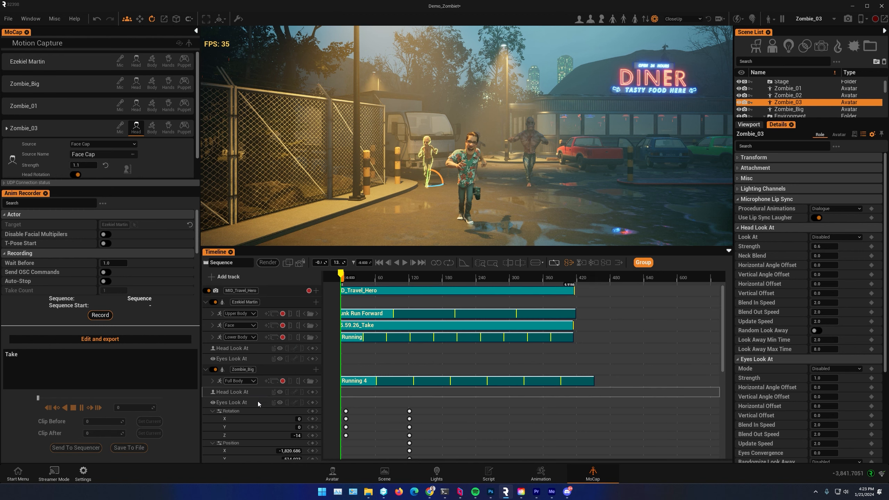
Record a live facial take of about 6.3 seconds on Zombie_03's face track and turn off its head capture
{"action": "scroll", "coordinate": [266, 410], "scroll_direction": "down", "scroll_amount": 2}
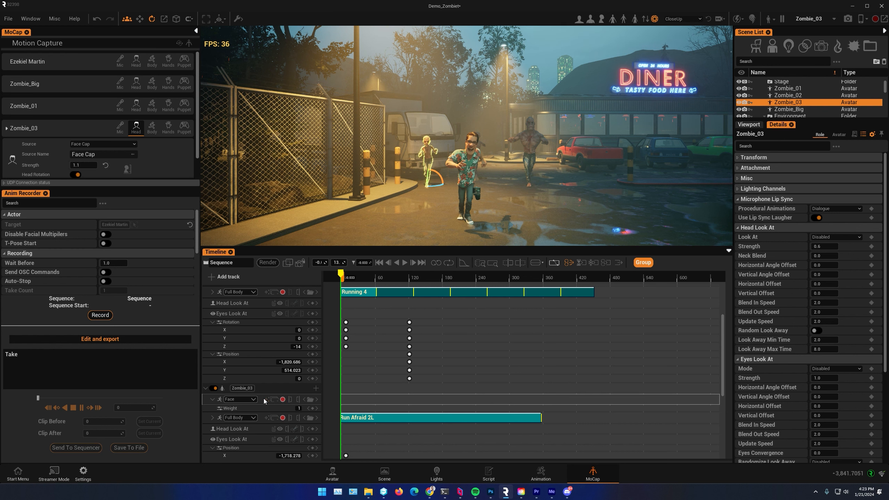
{"action": "left_click", "coordinate": [282, 399]}
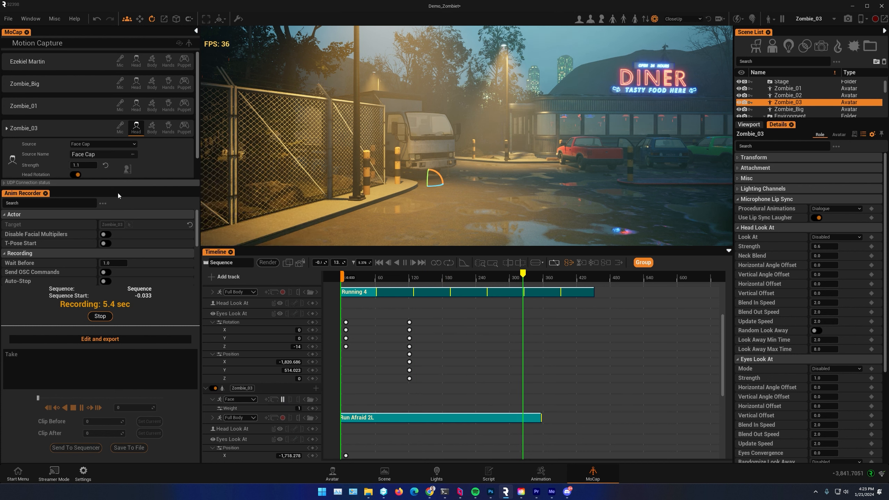
{"action": "left_click", "coordinate": [100, 317]}
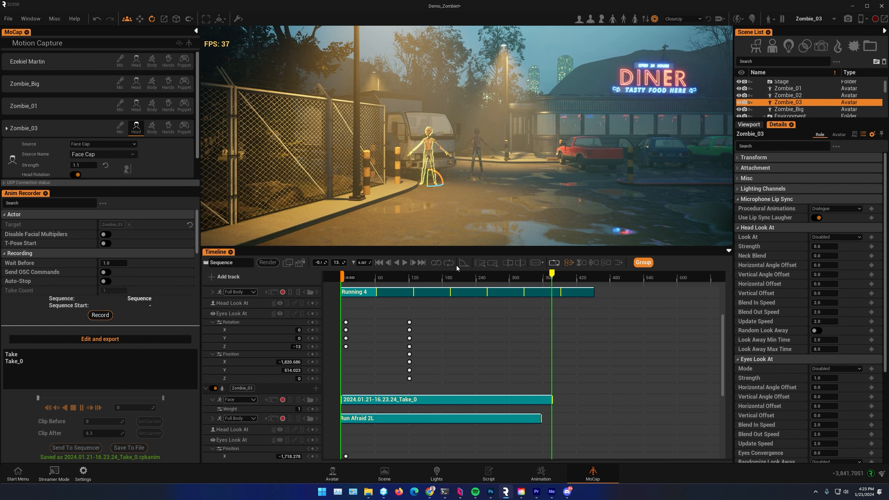
{"action": "left_click", "coordinate": [133, 129]}
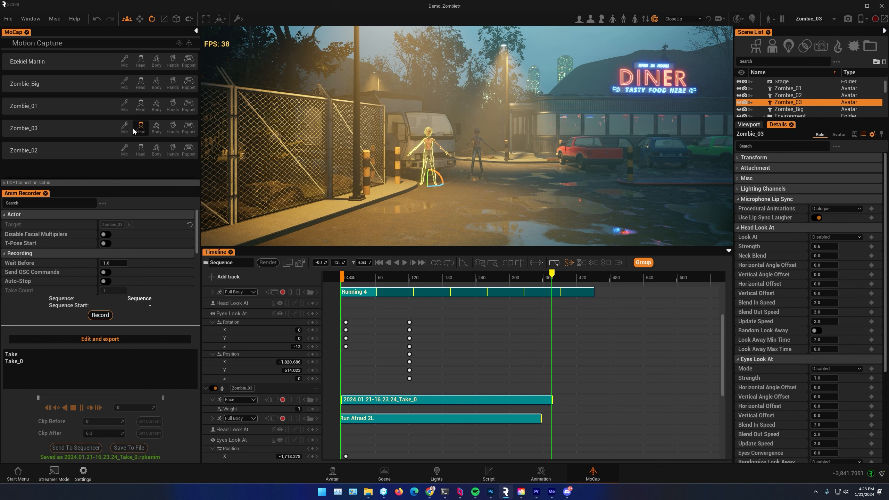
Scrub the sequence in the Animation workspace and examine Zombie_03's recorded facial performance up close
{"action": "left_click_drag", "start_coordinate": [394, 276], "coordinate": [375, 278]}
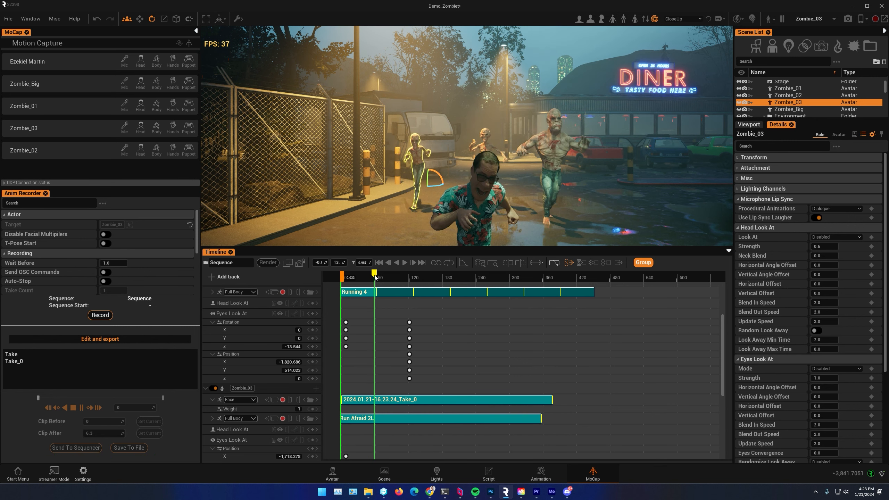
{"action": "left_click", "coordinate": [540, 473]}
{"action": "mouse_move", "coordinate": [316, 269]}
{"action": "left_mouse_down"}
{"action": "mouse_move", "coordinate": [297, 271]}
{"action": "mouse_move", "coordinate": [305, 272]}
{"action": "left_mouse_up"}
{"action": "scroll", "coordinate": [344, 211], "scroll_direction": "up", "scroll_amount": 5}
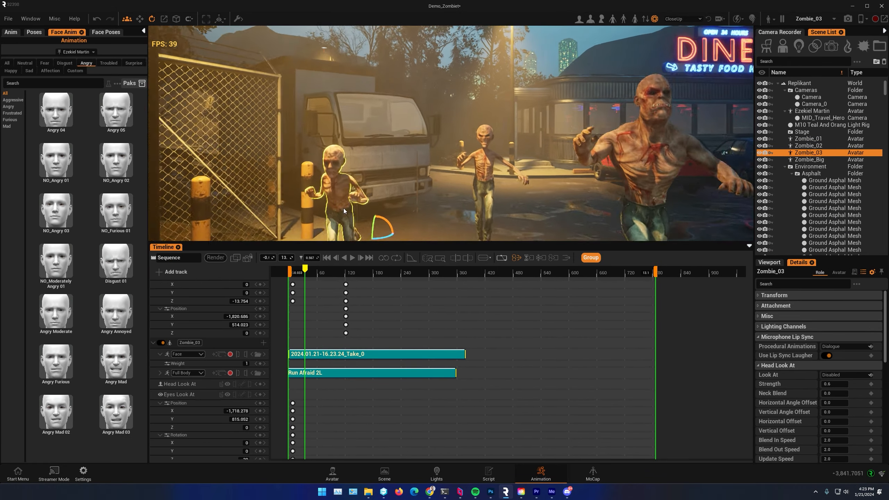
{"action": "scroll", "coordinate": [344, 211], "scroll_direction": "up", "scroll_amount": 3}
{"action": "right_click_drag", "start_coordinate": [344, 211], "coordinate": [305, 227]}
{"action": "mouse_move", "coordinate": [305, 272]}
{"action": "left_mouse_down"}
{"action": "mouse_move", "coordinate": [327, 273]}
{"action": "mouse_move", "coordinate": [299, 277]}
{"action": "mouse_move", "coordinate": [314, 276]}
{"action": "left_mouse_up"}
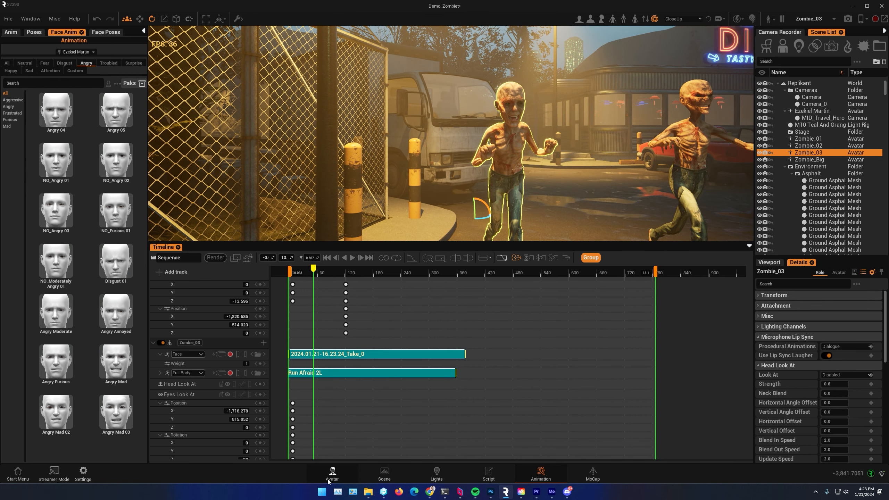
Open the Avatar Editor details for the running hero avatar, set its Mouth facial animation strength to 2.6, and check the animation
{"action": "left_click", "coordinate": [9, 20]}
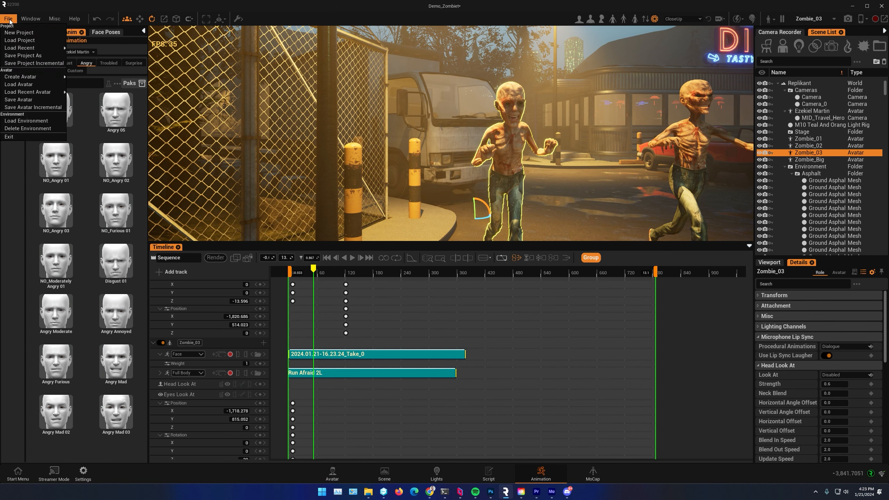
{"action": "mouse_move", "coordinate": [31, 20]}
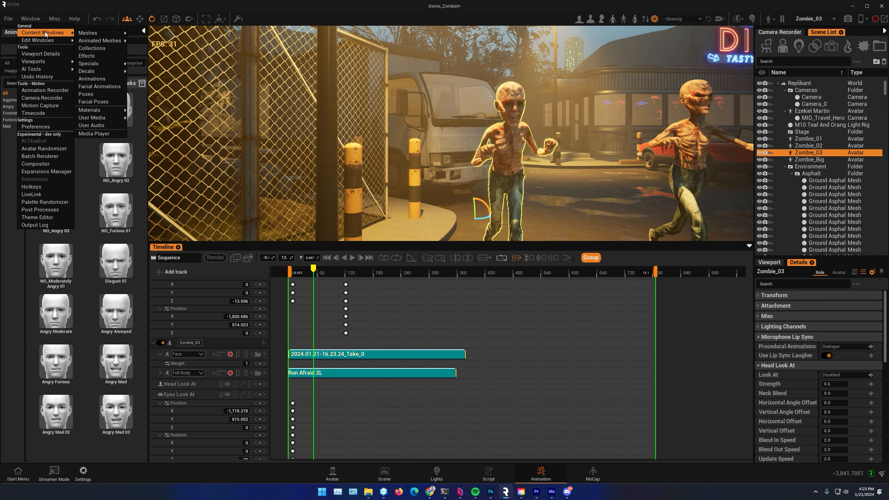
{"action": "mouse_move", "coordinate": [53, 43]}
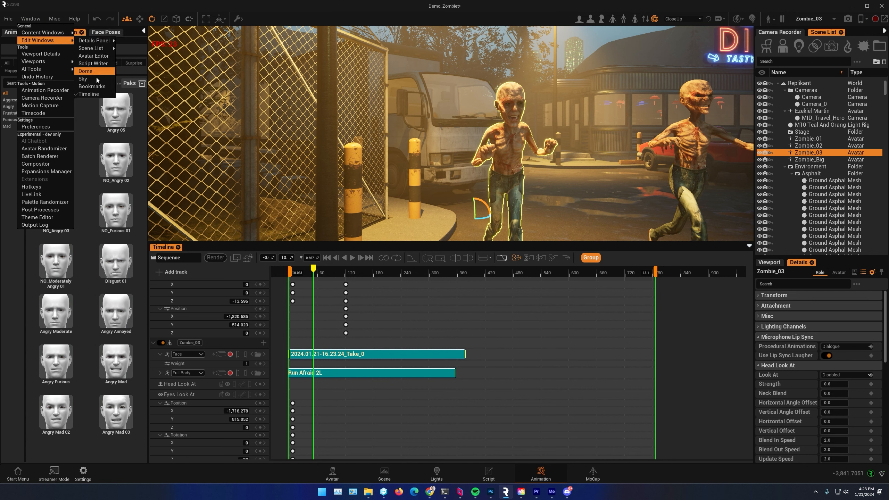
{"action": "left_click", "coordinate": [91, 56]}
{"action": "left_click_drag", "start_coordinate": [118, 15], "coordinate": [398, 175]}
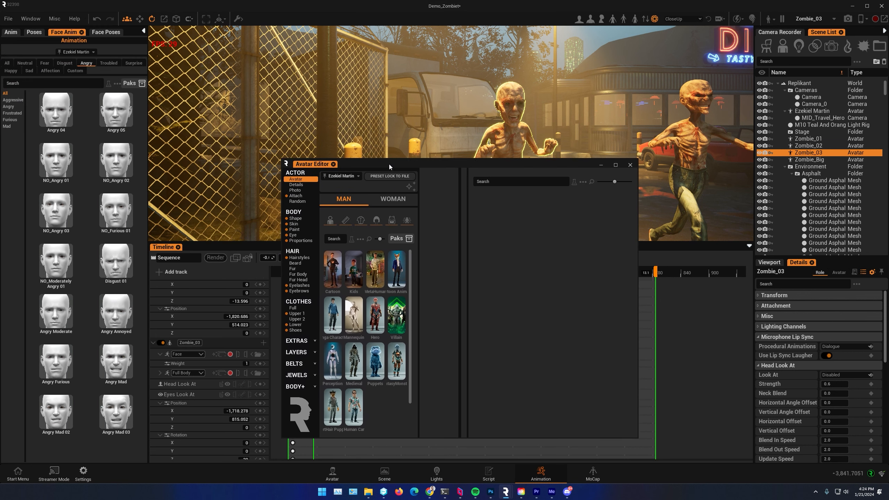
{"action": "left_click", "coordinate": [300, 188]}
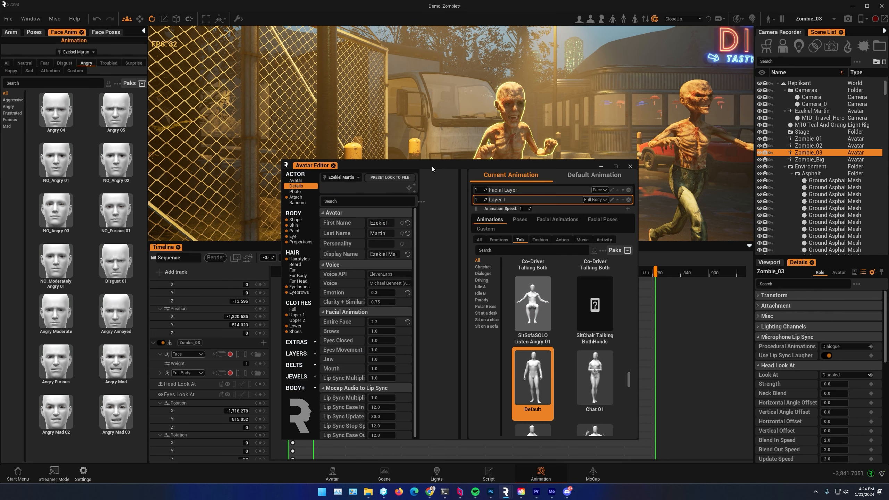
{"action": "left_click_drag", "start_coordinate": [419, 171], "coordinate": [202, 173]}
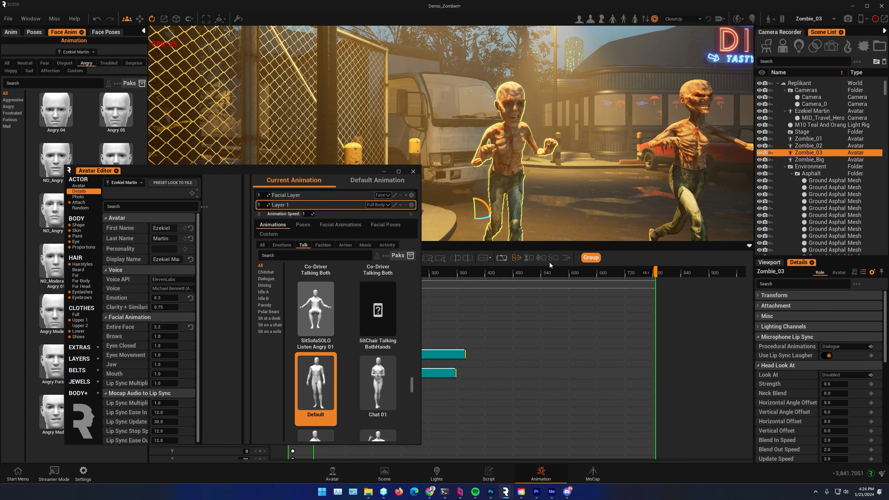
{"action": "scroll", "coordinate": [153, 355], "scroll_direction": "down", "scroll_amount": 1}
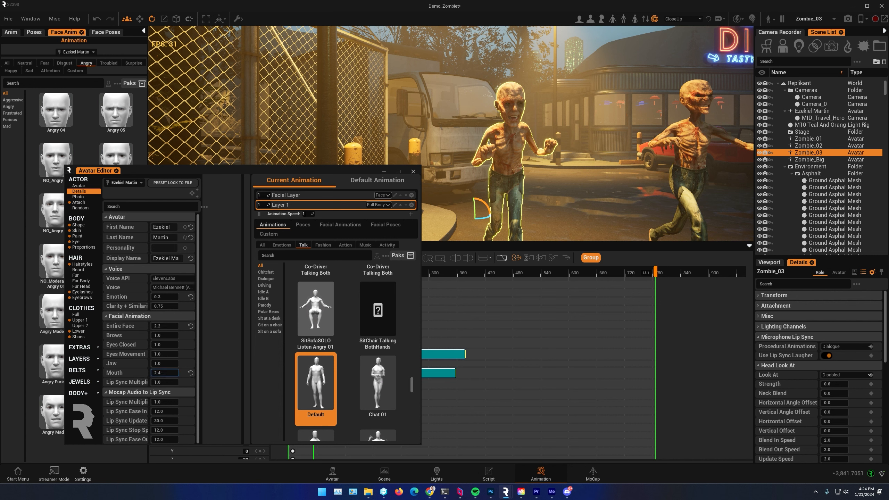
{"action": "left_click_drag", "start_coordinate": [446, 269], "coordinate": [320, 271]}
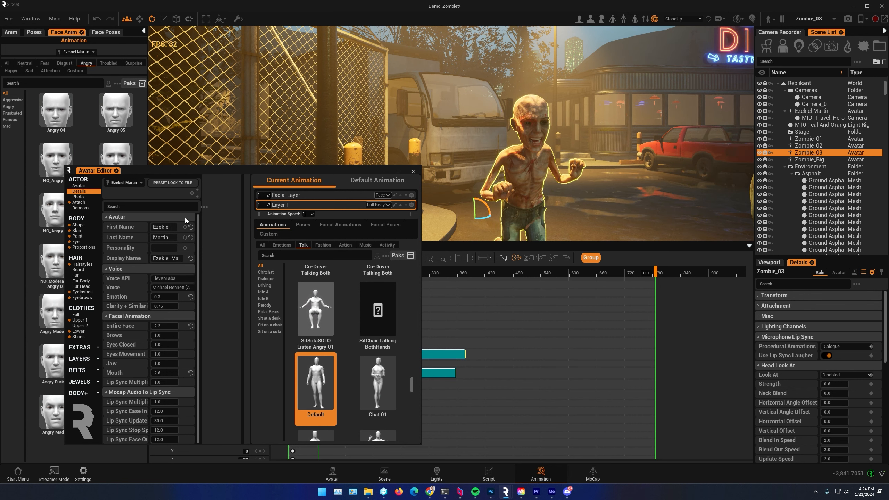
Switch the Avatar Editor to Zombie_03, set Entire Face to 1.9 and Mouth to 1.8, and clear the editor from view
{"action": "left_click", "coordinate": [135, 184]}
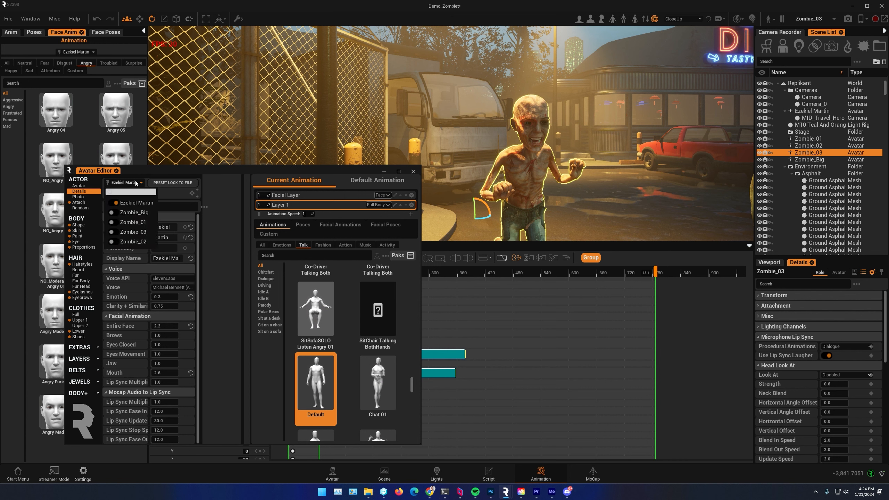
{"action": "left_click", "coordinate": [154, 175]}
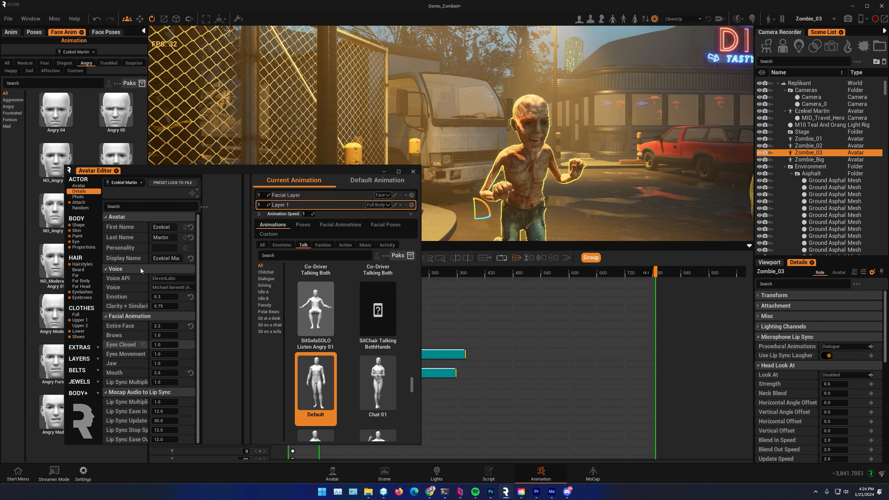
{"action": "left_click", "coordinate": [135, 187]}
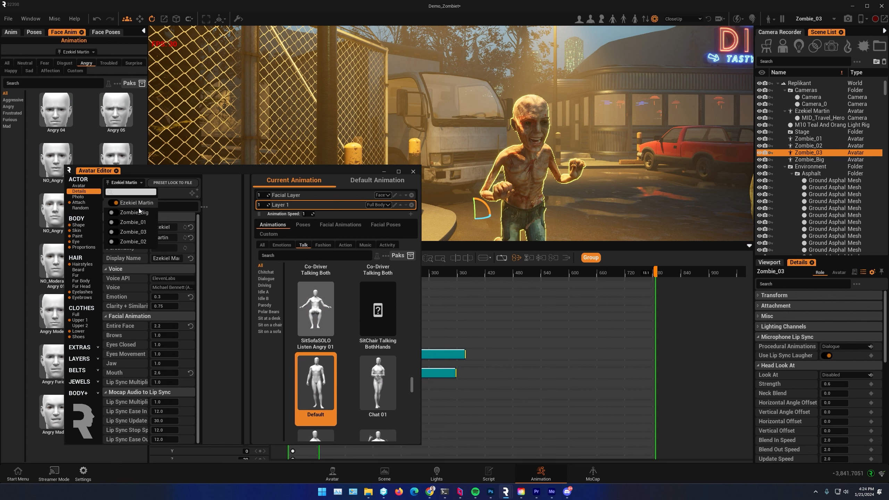
{"action": "left_click", "coordinate": [133, 232]}
{"action": "left_click", "coordinate": [114, 202]}
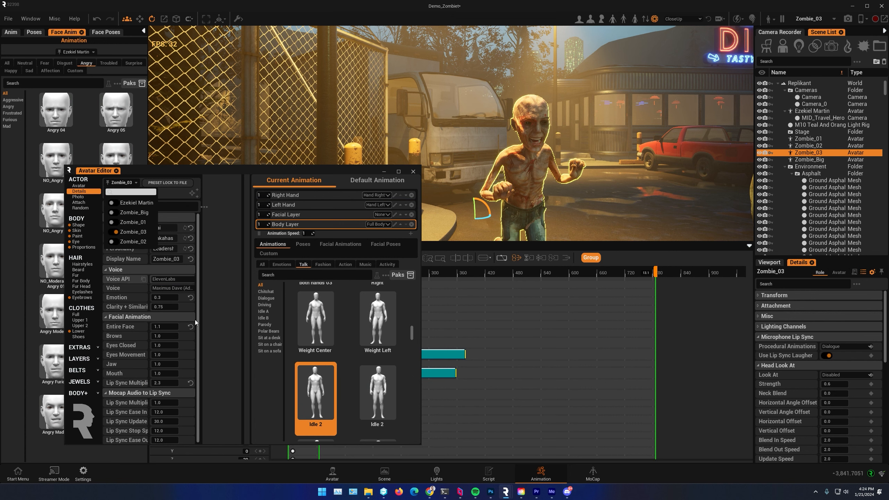
{"action": "left_click_drag", "start_coordinate": [168, 373], "coordinate": [185, 373]}
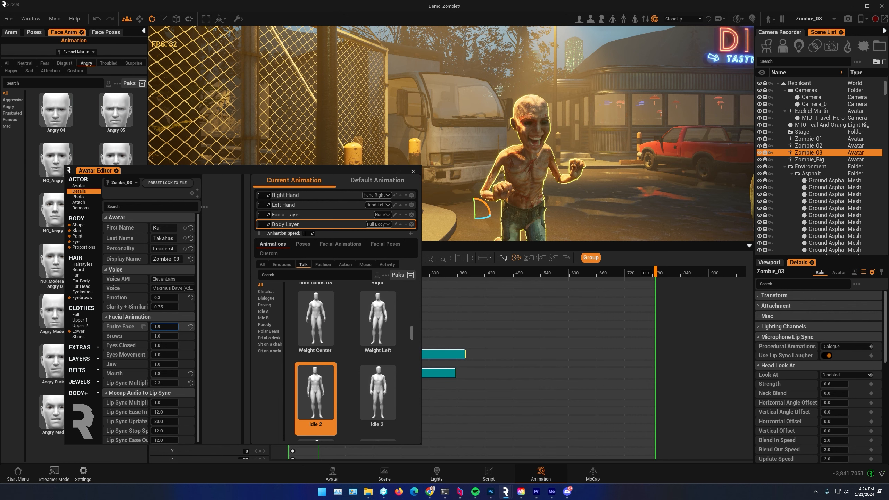
{"action": "left_click_drag", "start_coordinate": [235, 172], "coordinate": [798, 499]}
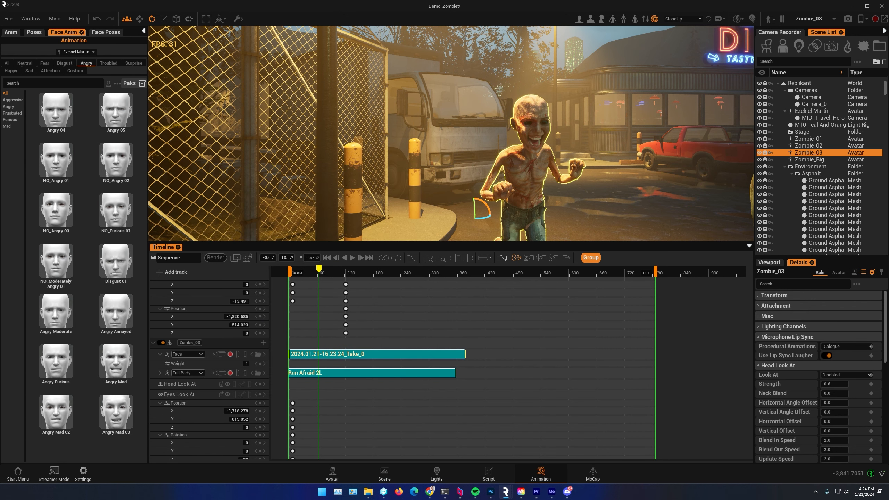
Play the sequence from its start, examine Zombie_03's face and run from different views, and select its recorded face clip
{"action": "left_click_drag", "start_coordinate": [319, 273], "coordinate": [295, 275]}
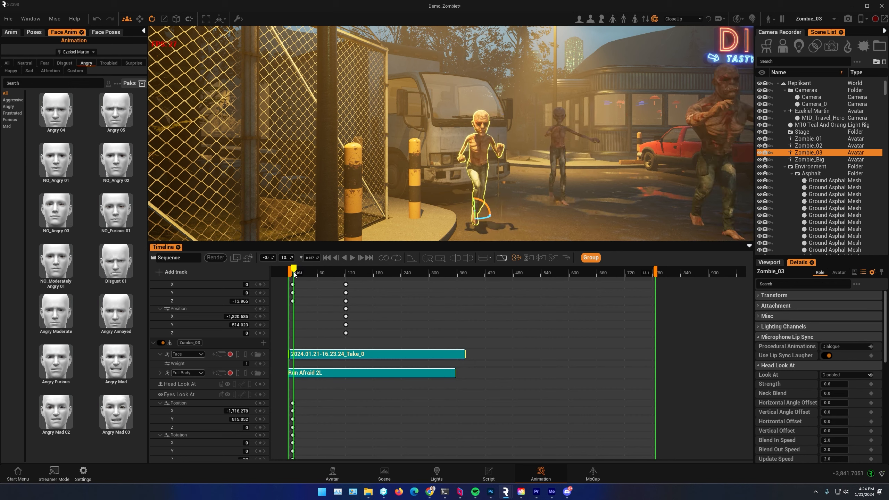
{"action": "left_click", "coordinate": [326, 258]}
{"action": "left_click", "coordinate": [353, 257]}
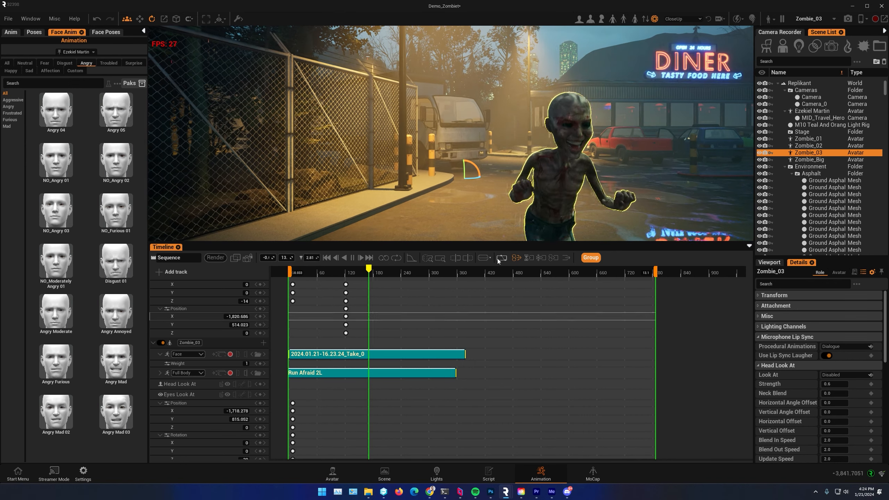
{"action": "left_click", "coordinate": [352, 258]}
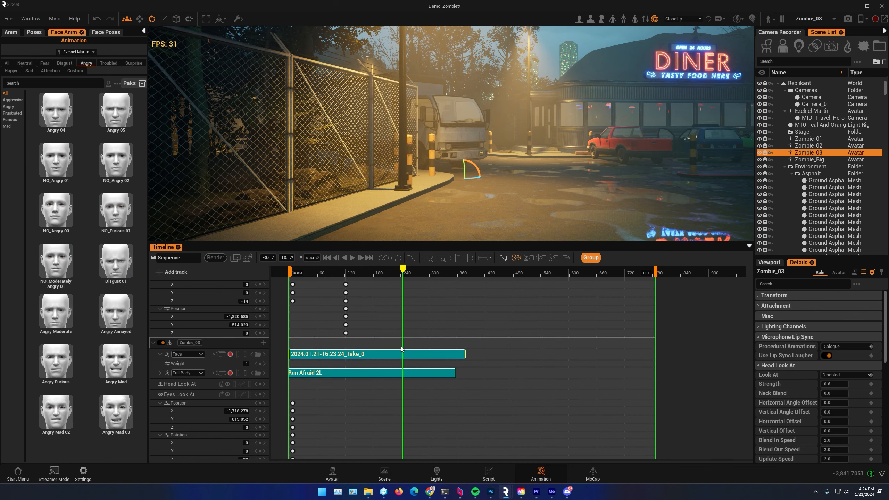
{"action": "scroll", "coordinate": [434, 345], "scroll_direction": "down", "scroll_amount": 2}
{"action": "left_click_drag", "start_coordinate": [549, 207], "coordinate": [554, 177], "text": "alt"}
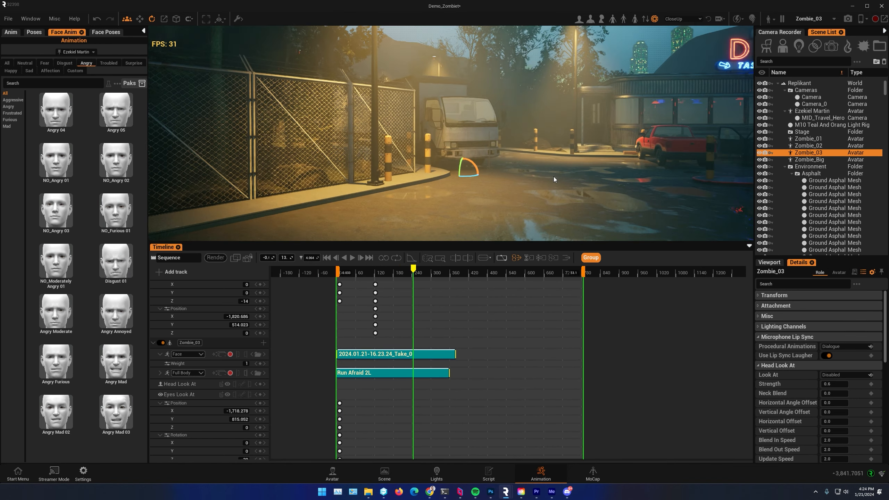
{"action": "scroll", "coordinate": [417, 175], "scroll_direction": "down", "scroll_amount": 3}
{"action": "scroll", "coordinate": [389, 177], "scroll_direction": "down", "scroll_amount": 5}
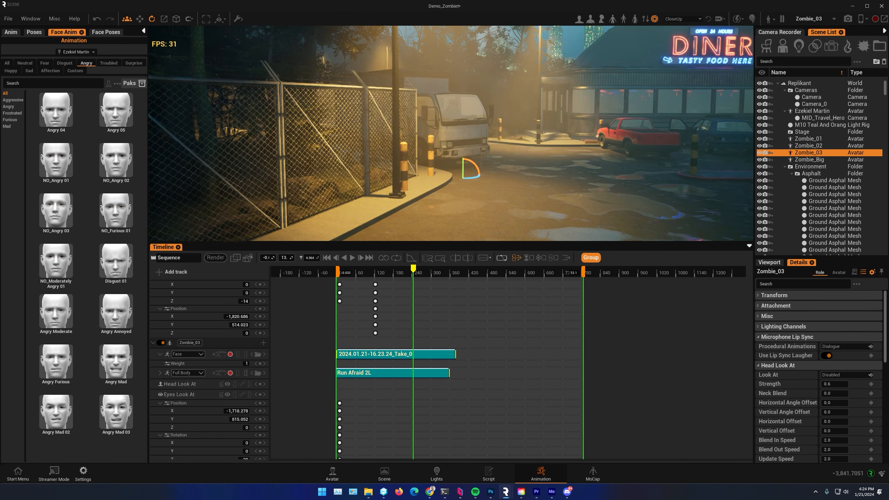
{"action": "left_click", "coordinate": [365, 356]}
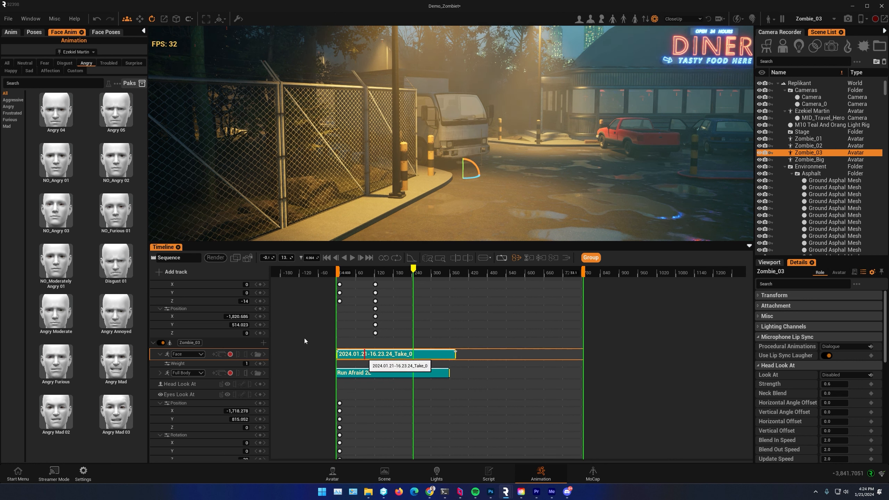
Collapse Zombie_03's tracks in the timeline and add a facial animation track to Zombie_02
{"action": "left_click", "coordinate": [153, 344]}
{"action": "scroll", "coordinate": [204, 423], "scroll_direction": "down", "scroll_amount": 3}
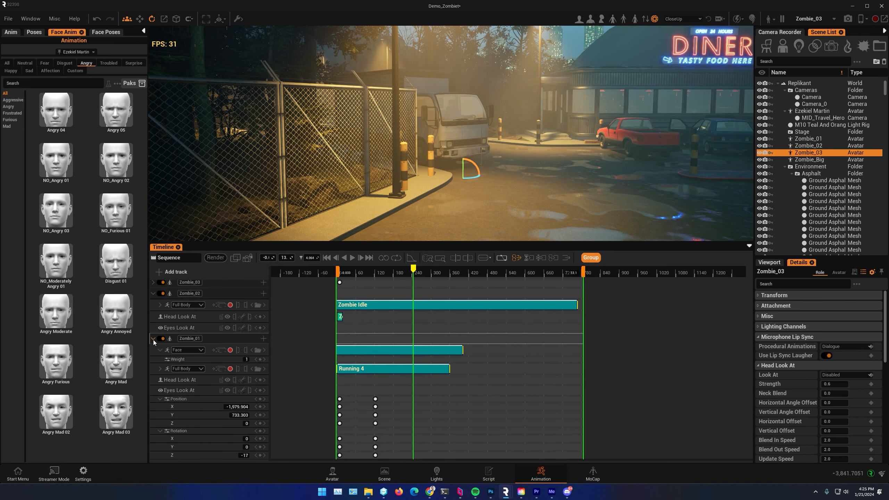
{"action": "scroll", "coordinate": [203, 380], "scroll_direction": "up", "scroll_amount": 1}
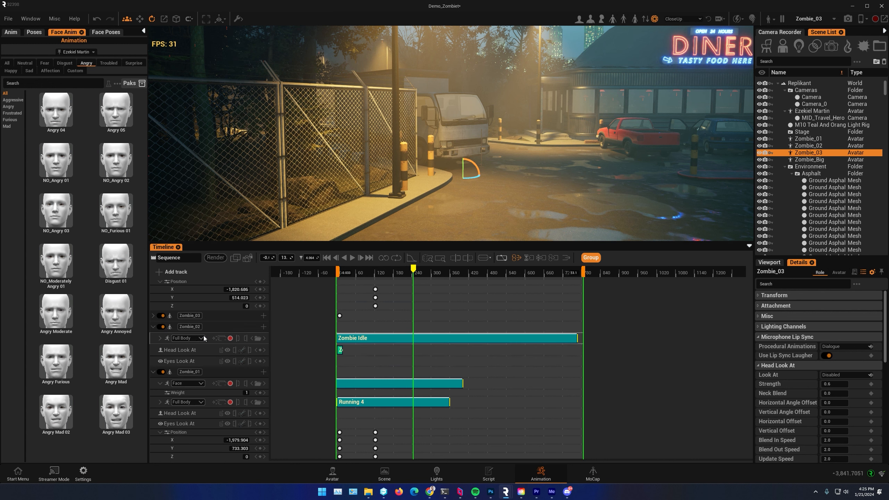
{"action": "left_click", "coordinate": [264, 327]}
{"action": "left_click", "coordinate": [289, 341]}
Paste the recorded face take onto Zombie_02's face track, shift it earlier to cover the sequence start, and check the zombies up close
{"action": "left_click_drag", "start_coordinate": [411, 265], "coordinate": [376, 268]}
{"action": "left_click", "coordinate": [155, 340]}
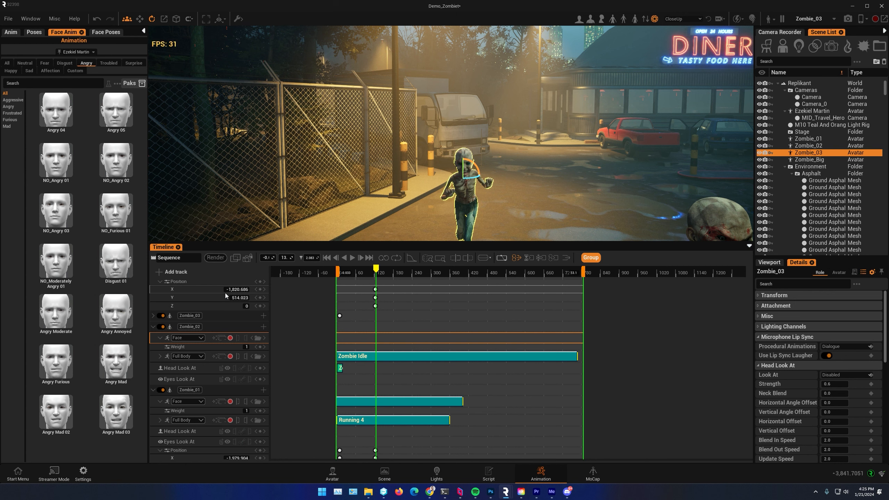
{"action": "key", "text": "ctrl+v"}
{"action": "left_click_drag", "start_coordinate": [434, 340], "coordinate": [379, 342]}
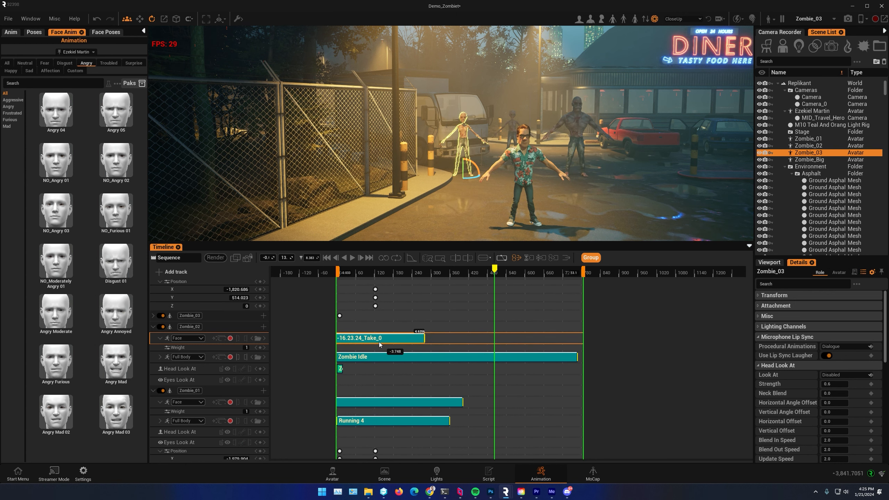
{"action": "left_click_drag", "start_coordinate": [403, 268], "coordinate": [361, 283]}
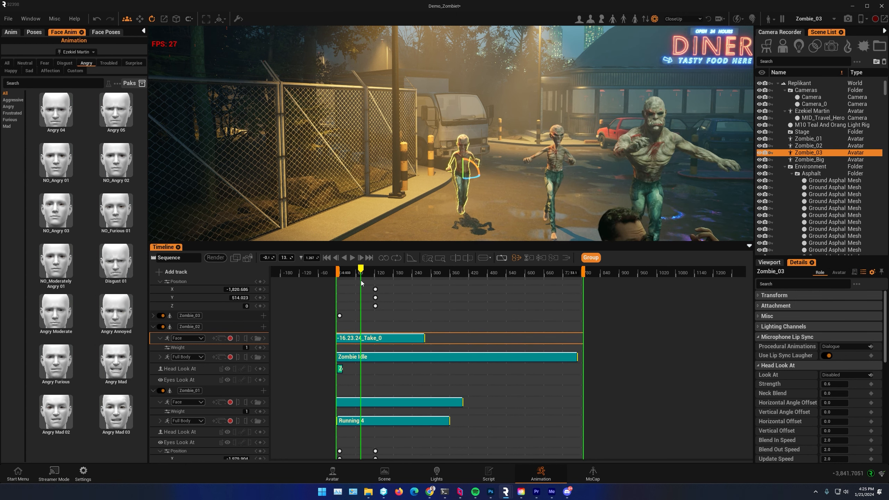
{"action": "scroll", "coordinate": [586, 195], "scroll_direction": "up", "scroll_amount": 3}
{"action": "right_click_drag", "start_coordinate": [631, 180], "coordinate": [696, 177]}
{"action": "scroll", "coordinate": [214, 392], "scroll_direction": "down", "scroll_amount": 5}
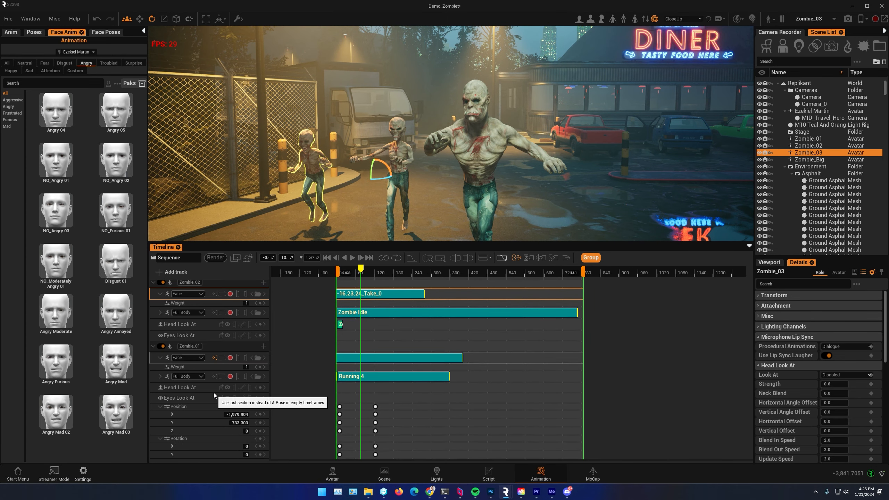
Collapse Zombie_01's tracks in the timeline and add a facial animation track to Zombie_Big
{"action": "left_click", "coordinate": [153, 339]}
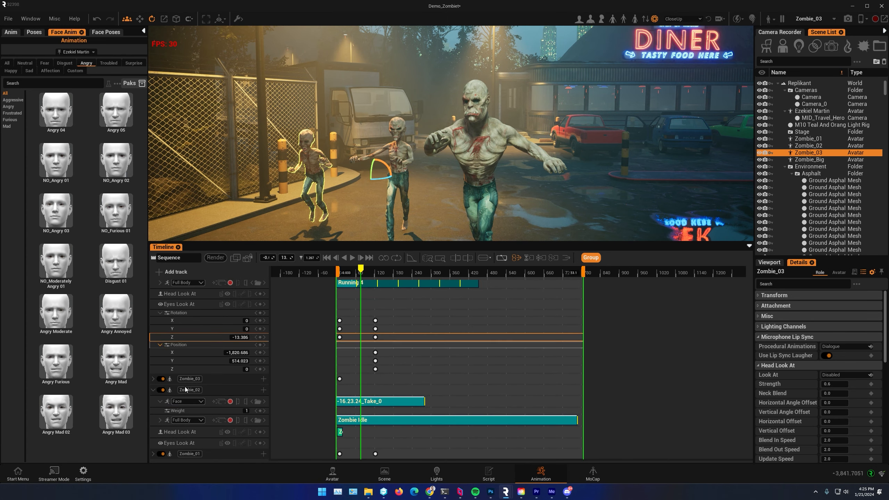
{"action": "scroll", "coordinate": [191, 385], "scroll_direction": "up", "scroll_amount": 5}
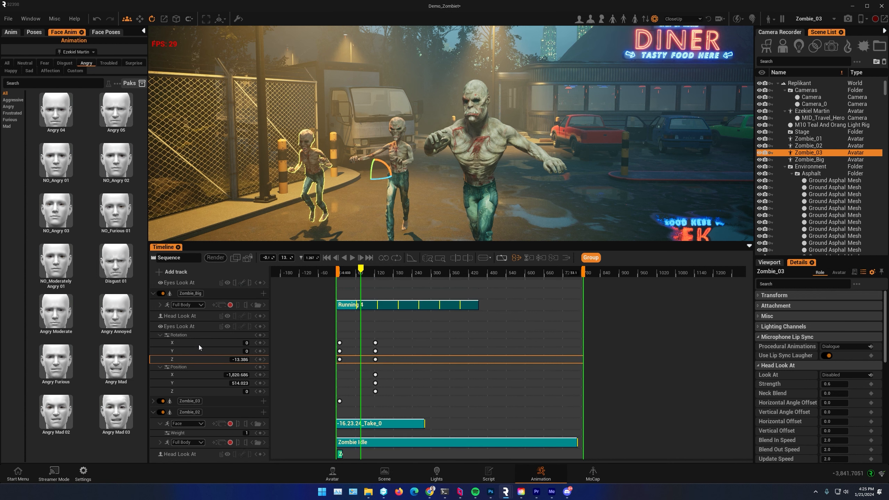
{"action": "left_click", "coordinate": [262, 325]}
{"action": "left_click", "coordinate": [264, 326]}
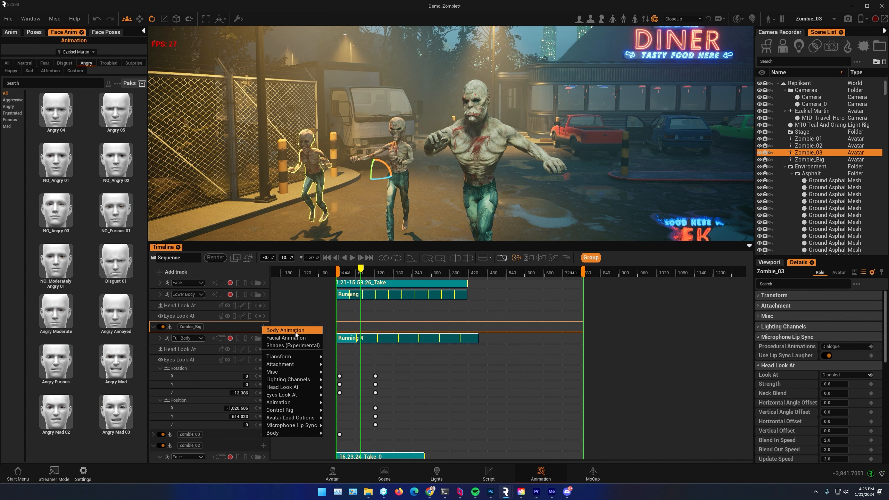
{"action": "left_click", "coordinate": [291, 338]}
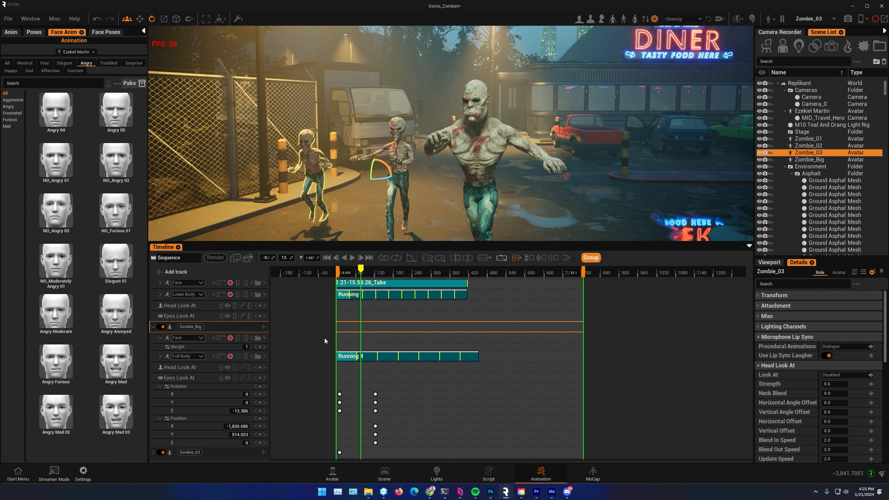
Paste the recorded face take onto Zombie_Big's face track, shift it back to the sequence start, and select Zombie_Big
{"action": "left_click", "coordinate": [154, 337]}
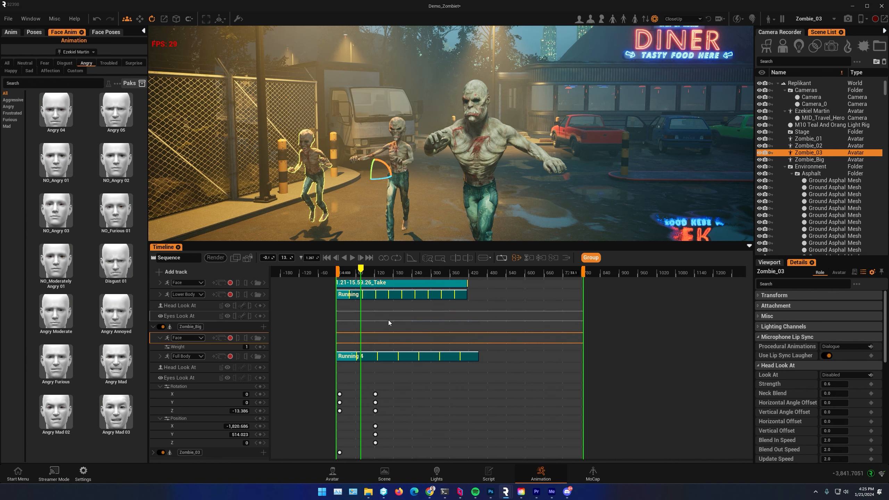
{"action": "key", "text": "ctrl+v"}
{"action": "left_click_drag", "start_coordinate": [479, 272], "coordinate": [374, 294]}
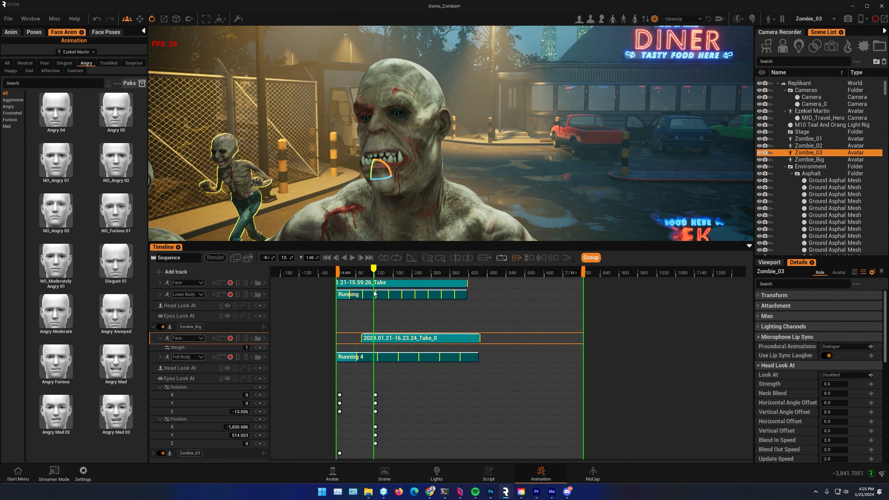
{"action": "left_click_drag", "start_coordinate": [399, 339], "coordinate": [373, 345]}
{"action": "left_click", "coordinate": [439, 203]}
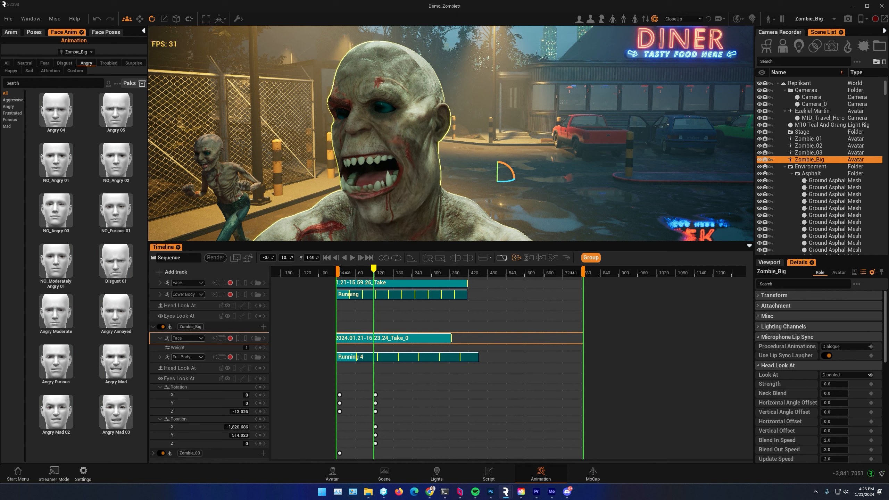
Play and scrub the sequence through its camera to examine the hero and zombies' performances, then return to the free view
{"action": "left_click", "coordinate": [355, 272]}
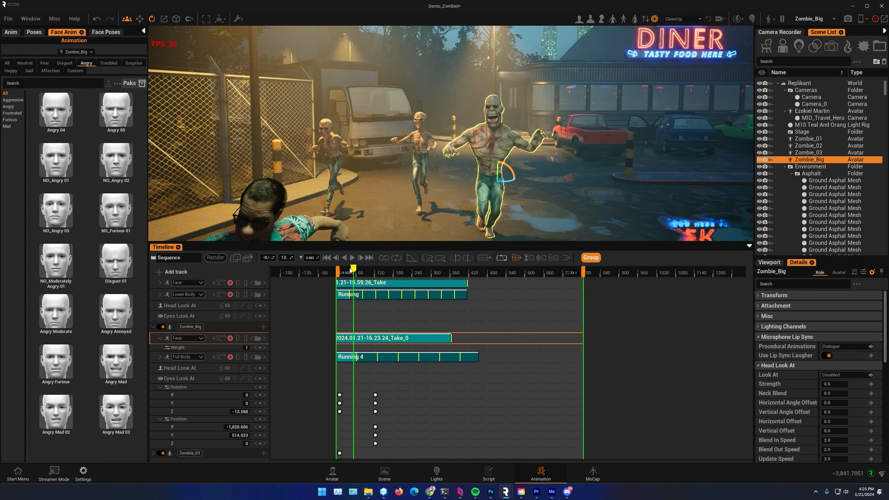
{"action": "left_click_drag", "start_coordinate": [355, 270], "coordinate": [340, 266]}
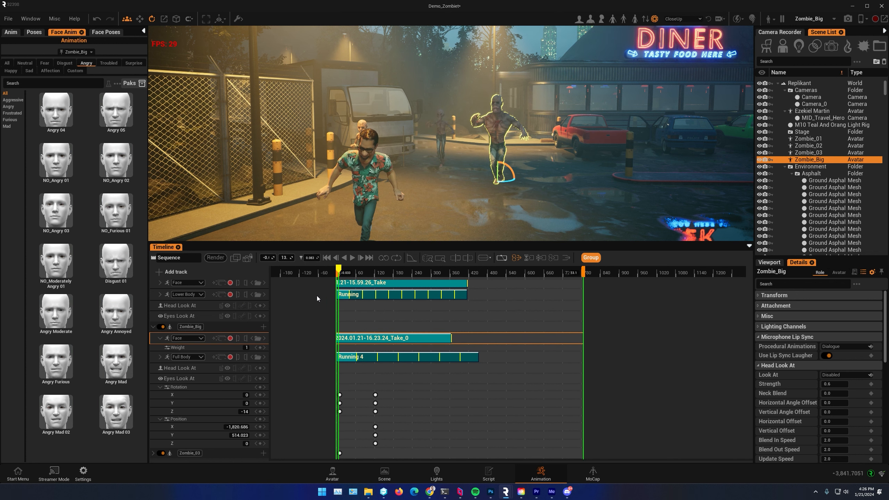
{"action": "left_click", "coordinate": [248, 260]}
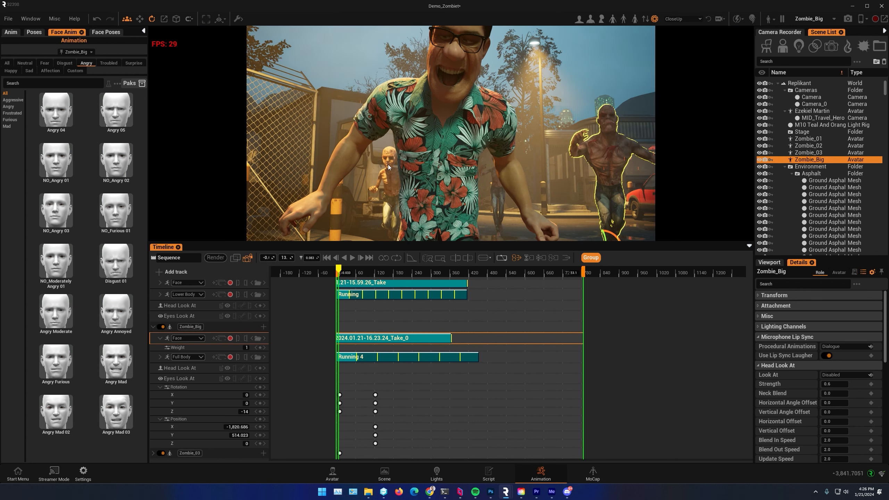
{"action": "left_click", "coordinate": [352, 258]}
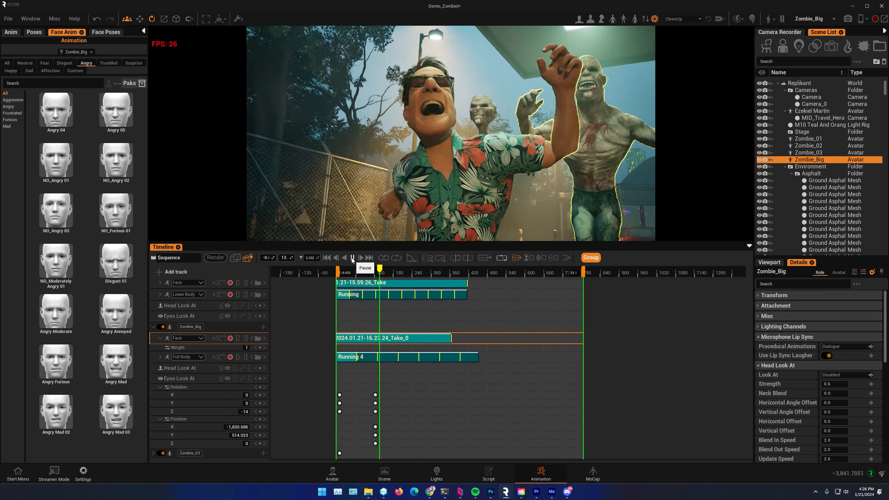
{"action": "left_click", "coordinate": [352, 258]}
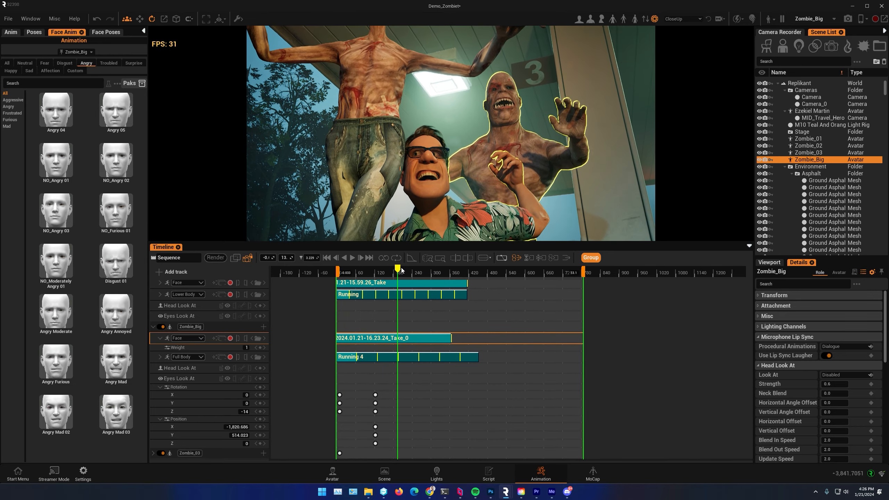
{"action": "left_click", "coordinate": [346, 270]}
{"action": "mouse_move", "coordinate": [346, 265]}
{"action": "left_mouse_down"}
{"action": "mouse_move", "coordinate": [321, 265]}
{"action": "mouse_move", "coordinate": [393, 256]}
{"action": "mouse_move", "coordinate": [344, 255]}
{"action": "left_mouse_up"}
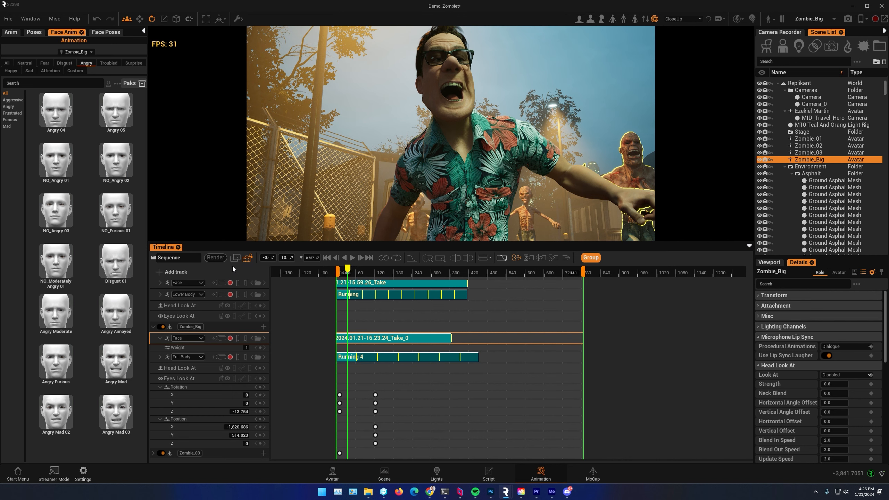
{"action": "left_click", "coordinate": [248, 259]}
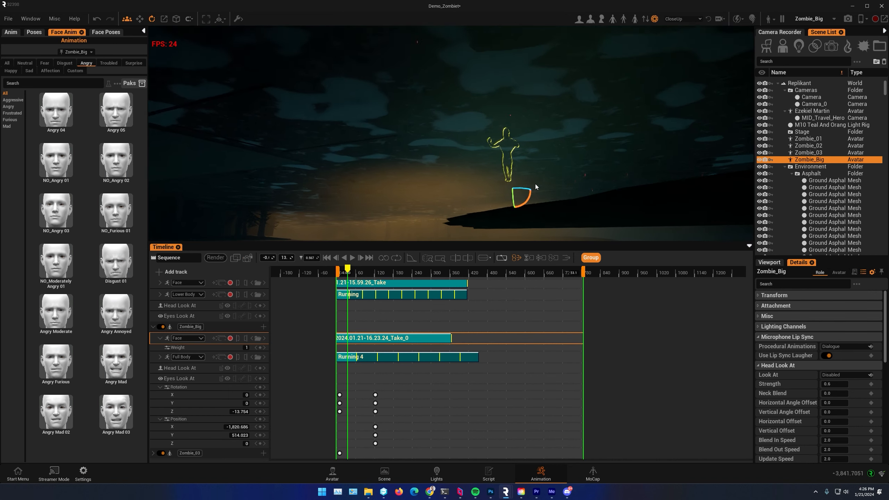
Bring up the viewport settings and frame a close-up of the zombie standing in front of the store's neon OPEN sign
{"action": "key", "text": "w"}
{"action": "mouse_move", "coordinate": [547, 175]}
{"action": "right_mouse_down"}
{"action": "mouse_move", "coordinate": [547, 157]}
{"action": "mouse_move", "coordinate": [548, 175]}
{"action": "right_mouse_up"}
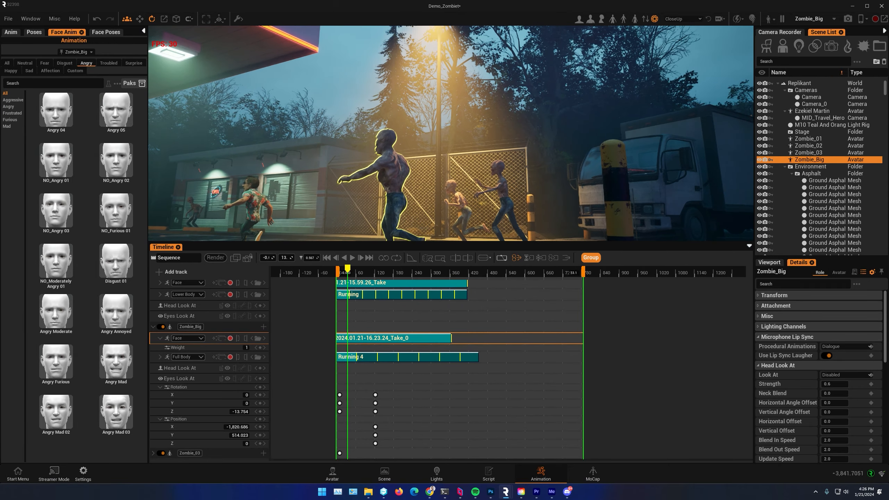
{"action": "key", "text": "a"}
{"action": "right_click_drag", "start_coordinate": [547, 175], "coordinate": [514, 175]}
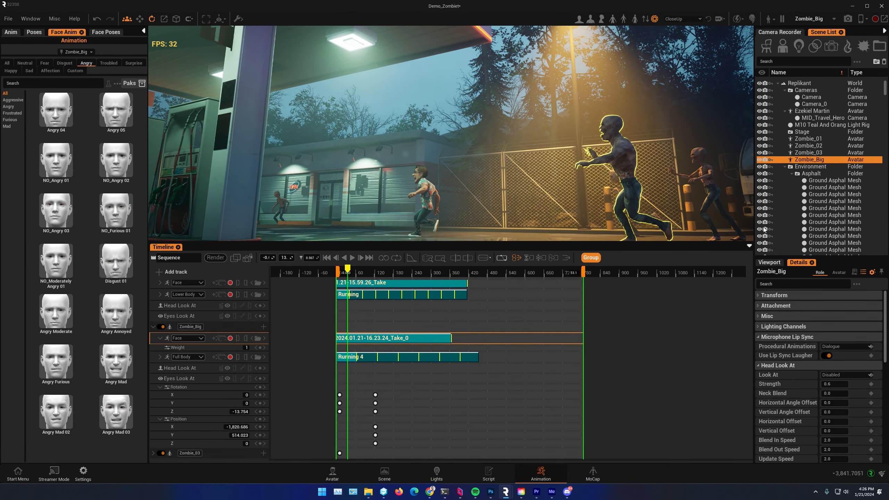
{"action": "left_click", "coordinate": [771, 263]}
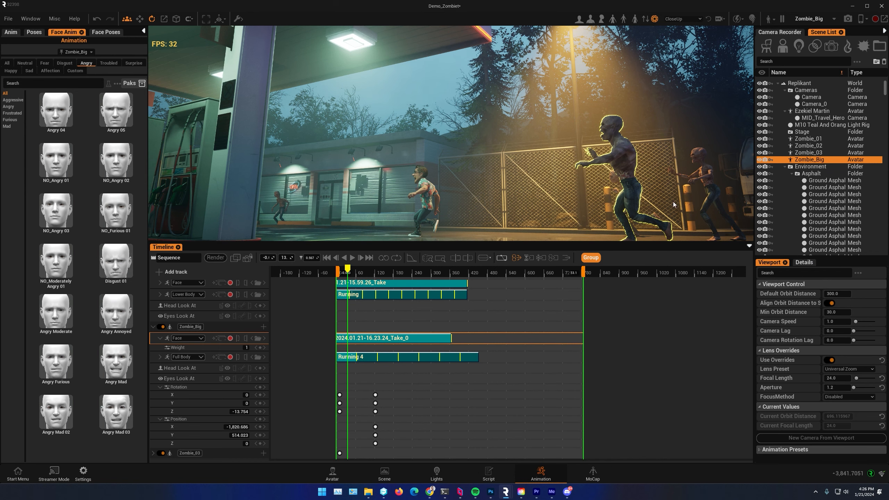
{"action": "right_click_drag", "start_coordinate": [451, 133], "coordinate": [535, 133]}
{"action": "left_click_drag", "start_coordinate": [535, 133], "coordinate": [518, 112], "text": "alt"}
{"action": "right_click_drag", "start_coordinate": [519, 112], "coordinate": [238, 95]}
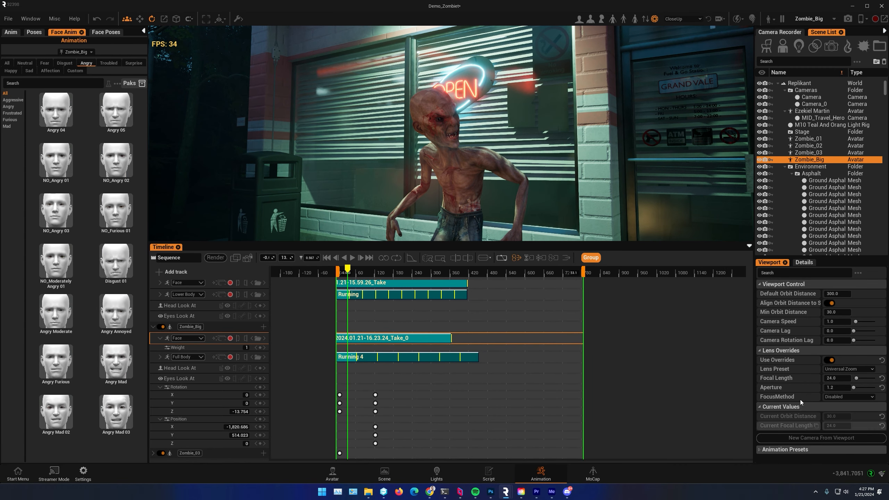
Create a new camera from the current close-up view and name it CAM_Zombie-CU
{"action": "left_click", "coordinate": [817, 438]}
{"action": "left_click_drag", "start_coordinate": [351, 193], "coordinate": [412, 190], "text": "alt"}
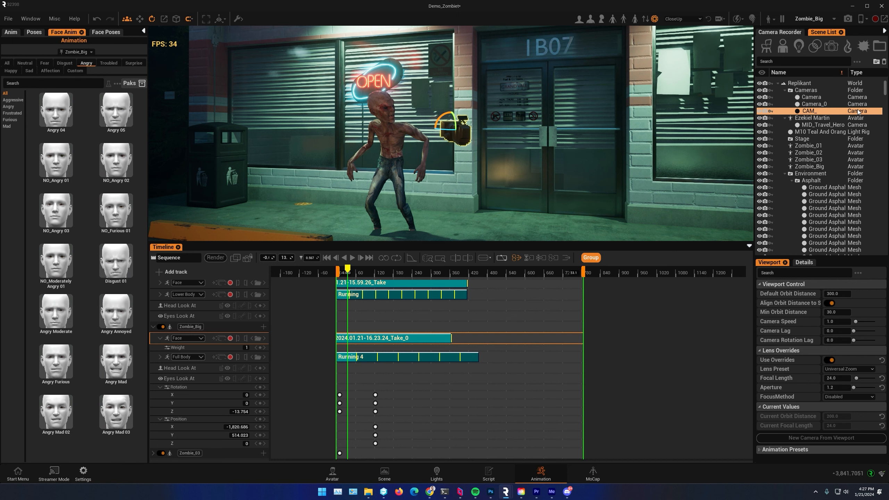
{"action": "type", "text": "Zombie-CU"}
{"action": "key", "text": "Return"}
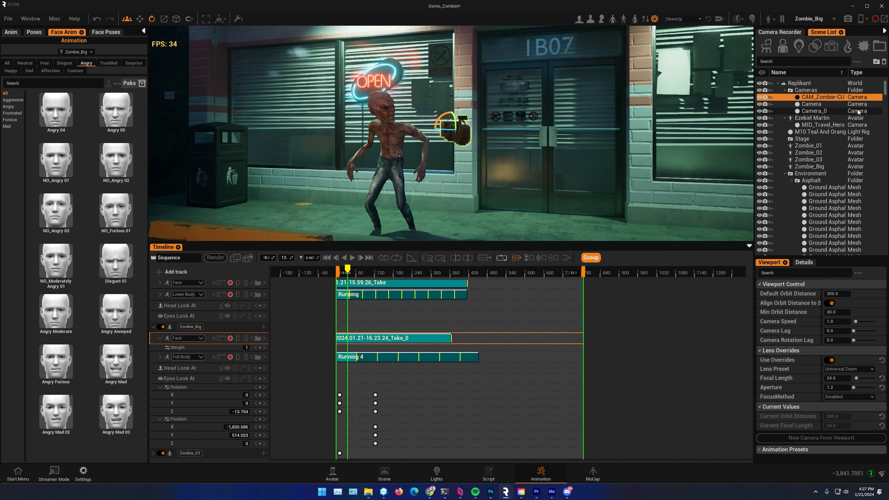
Examine the area around the storefront zombie for an over-the-shoulder shot toward the diner, the pumps and the running hero
{"action": "left_click_drag", "start_coordinate": [607, 202], "coordinate": [714, 206], "text": "alt"}
{"action": "mouse_move", "coordinate": [658, 167]}
{"action": "left_mouse_down", "text": "alt"}
{"action": "mouse_move", "coordinate": [686, 167]}
{"action": "mouse_move", "coordinate": [637, 166]}
{"action": "mouse_move", "coordinate": [659, 166]}
{"action": "left_mouse_up", "text": "alt"}
{"action": "middle_click_drag", "start_coordinate": [669, 139], "coordinate": [218, 193]}
{"action": "scroll", "coordinate": [220, 194], "scroll_direction": "down", "scroll_amount": 3}
{"action": "left_click_drag", "start_coordinate": [224, 197], "coordinate": [236, 187], "text": "alt"}
{"action": "scroll", "coordinate": [231, 186], "scroll_direction": "up", "scroll_amount": 3}
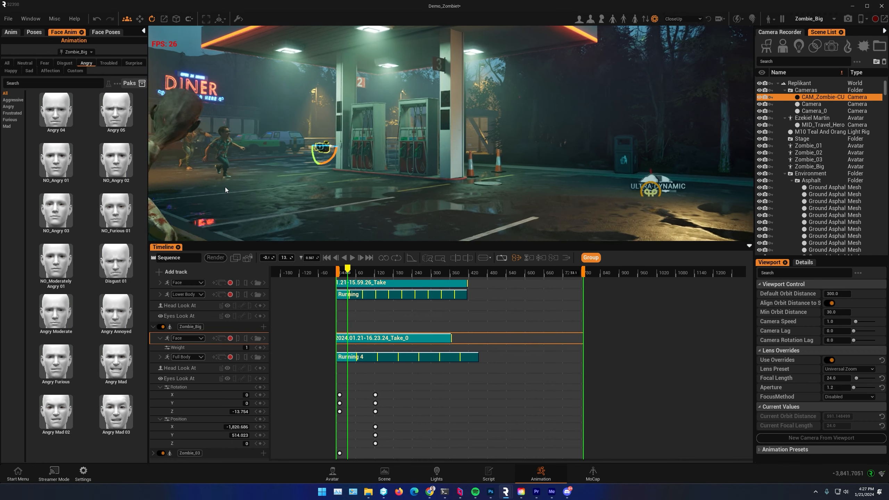
{"action": "middle_click_drag", "start_coordinate": [200, 182], "coordinate": [322, 134]}
{"action": "right_click_drag", "start_coordinate": [323, 133], "coordinate": [245, 135]}
{"action": "middle_click_drag", "start_coordinate": [413, 126], "coordinate": [297, 149]}
{"action": "left_click_drag", "start_coordinate": [297, 149], "coordinate": [228, 175], "text": "alt"}
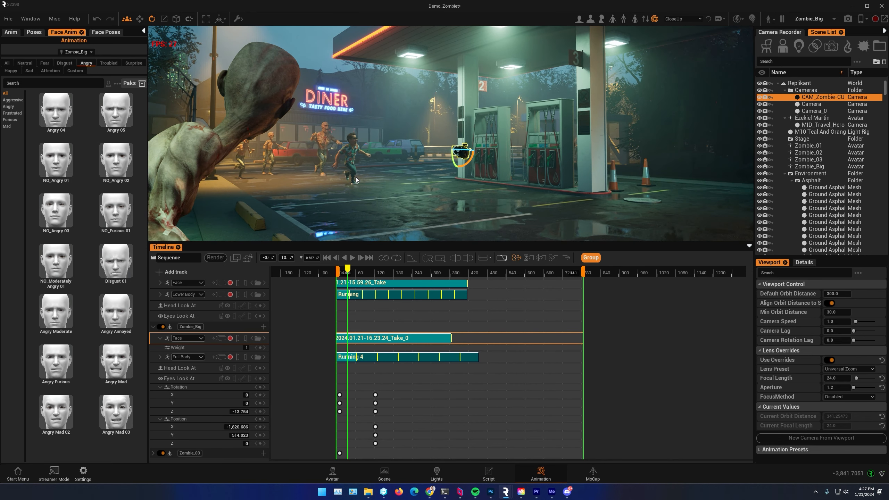
{"action": "scroll", "coordinate": [352, 179], "scroll_direction": "down", "scroll_amount": 5}
{"action": "left_click_drag", "start_coordinate": [528, 144], "coordinate": [370, 207], "text": "alt"}
{"action": "middle_click_drag", "start_coordinate": [370, 207], "coordinate": [358, 214]}
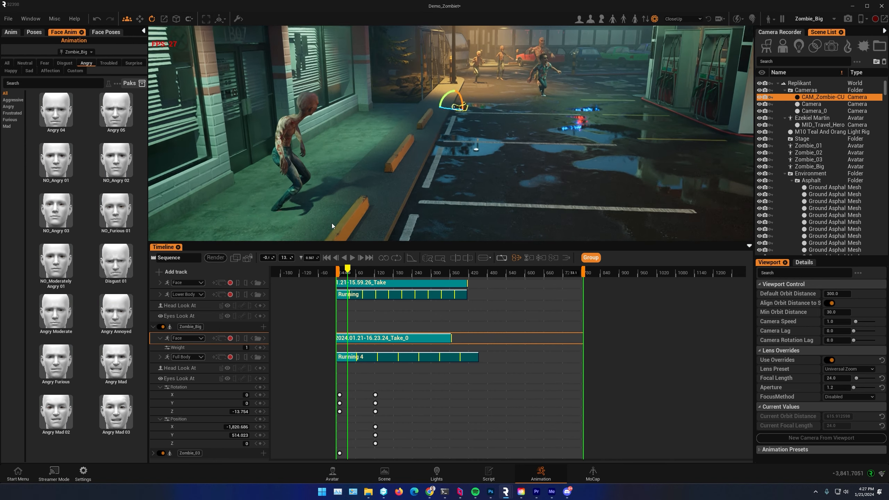
Select the Fence_4 mesh beside the storefront and move it along the walkway toward the zombie
{"action": "scroll", "coordinate": [293, 223], "scroll_direction": "down", "scroll_amount": 5}
{"action": "left_click", "coordinate": [190, 201]}
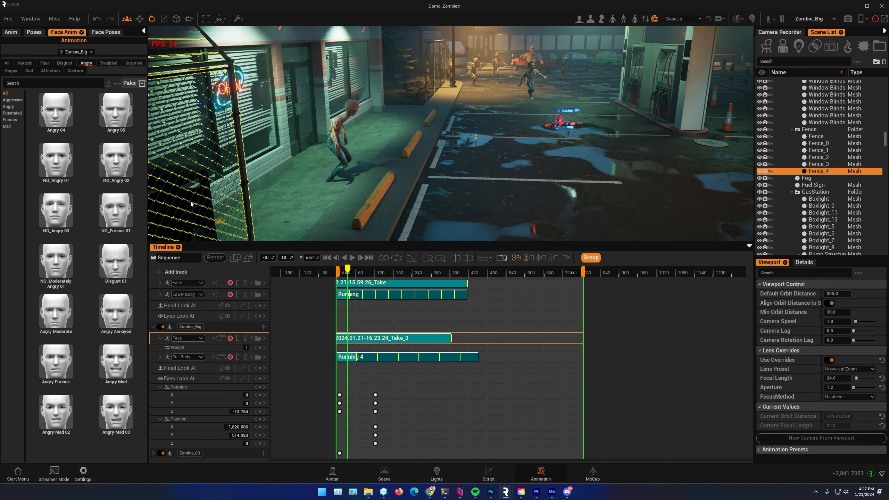
{"action": "left_click_drag", "start_coordinate": [191, 202], "coordinate": [137, 213], "text": "alt"}
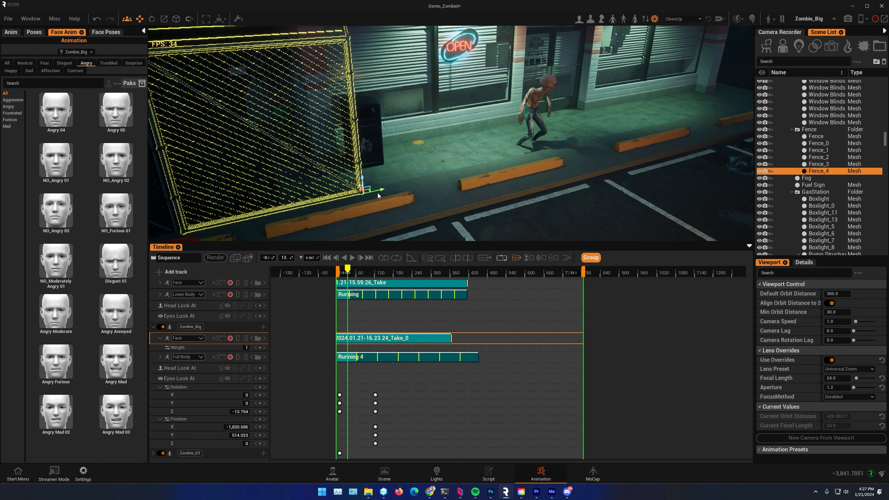
{"action": "left_click_drag", "start_coordinate": [378, 193], "coordinate": [514, 166]}
Move Trash Can 02 from beside the storefront to just behind the zombie as a foreground prop
{"action": "scroll", "coordinate": [460, 160], "scroll_direction": "up", "scroll_amount": 3}
{"action": "left_click", "coordinate": [319, 160]}
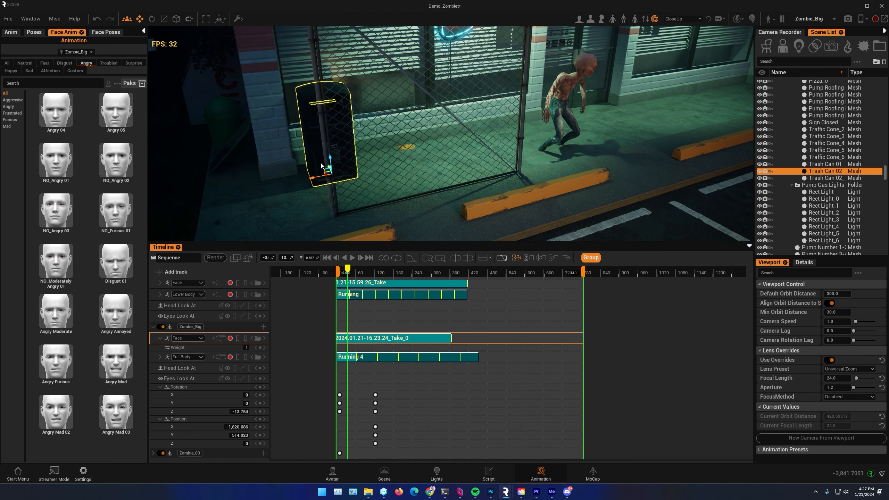
{"action": "left_click_drag", "start_coordinate": [321, 163], "coordinate": [428, 219]}
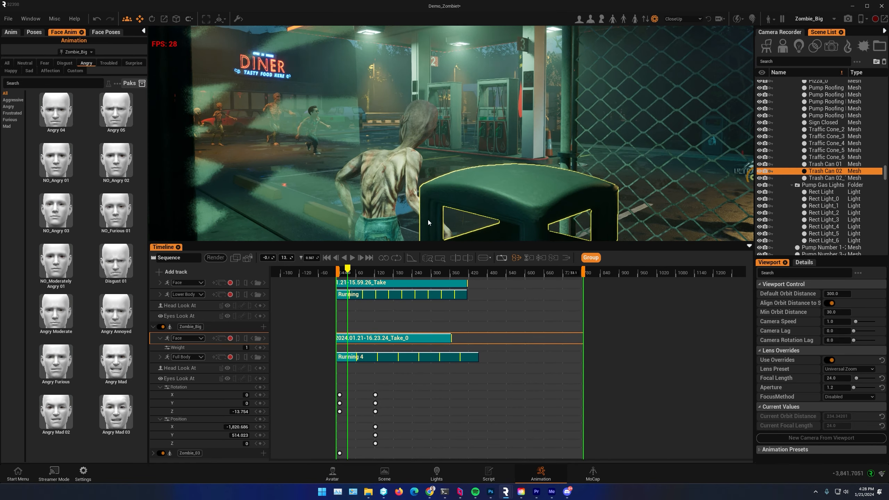
Shift the Fence_4 mesh along X away from the zombie to open up the over-the-shoulder view
{"action": "scroll", "coordinate": [463, 164], "scroll_direction": "up", "scroll_amount": 3}
{"action": "left_click_drag", "start_coordinate": [462, 164], "coordinate": [521, 120], "text": "alt"}
{"action": "middle_click_drag", "start_coordinate": [521, 120], "coordinate": [512, 122]}
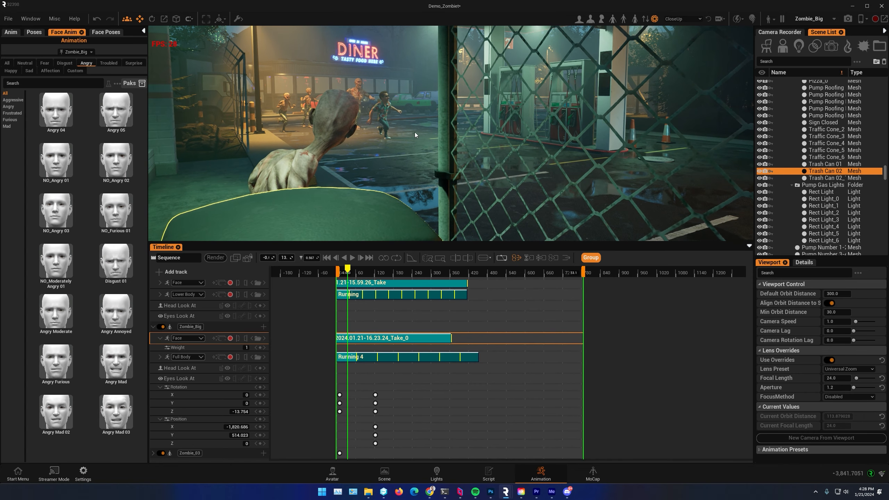
{"action": "left_click", "coordinate": [443, 129]}
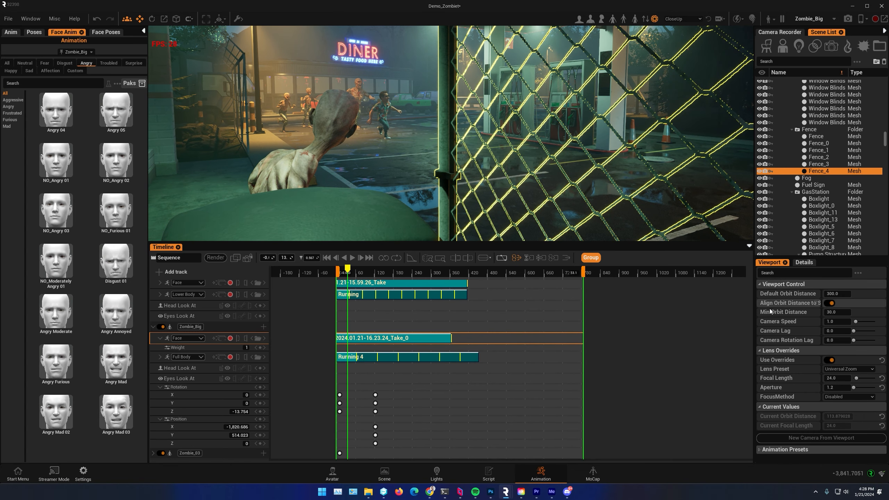
{"action": "left_click", "coordinate": [804, 263]}
{"action": "left_click", "coordinate": [764, 298]}
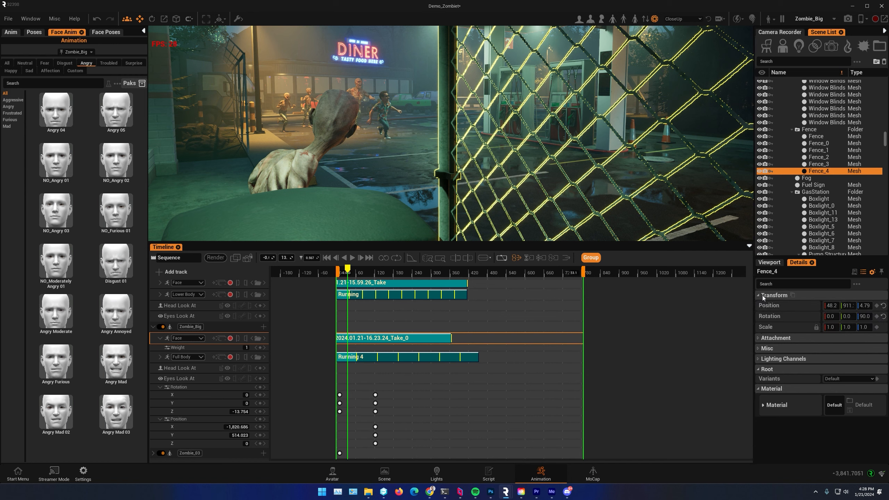
{"action": "left_click_drag", "start_coordinate": [831, 305], "coordinate": [789, 310]}
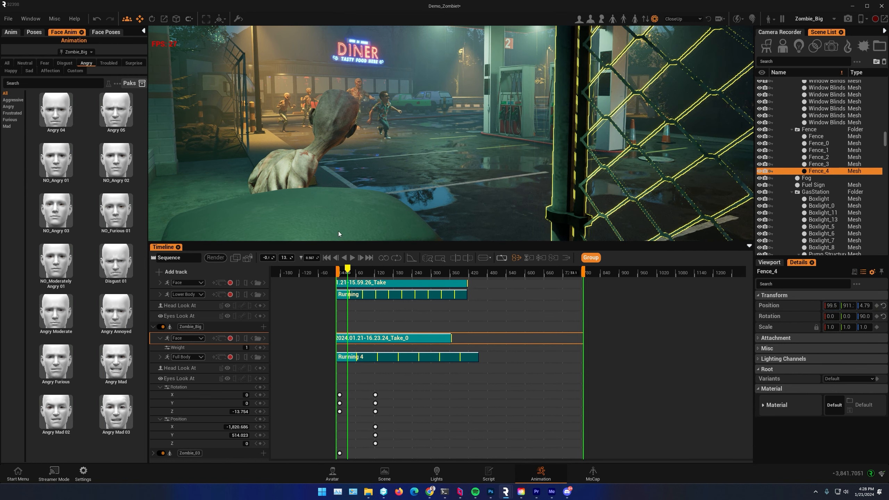
Try shifting Trash Can 02 along Y to 945.912 in the foreground and undo the move
{"action": "scroll", "coordinate": [429, 179], "scroll_direction": "up", "scroll_amount": 3}
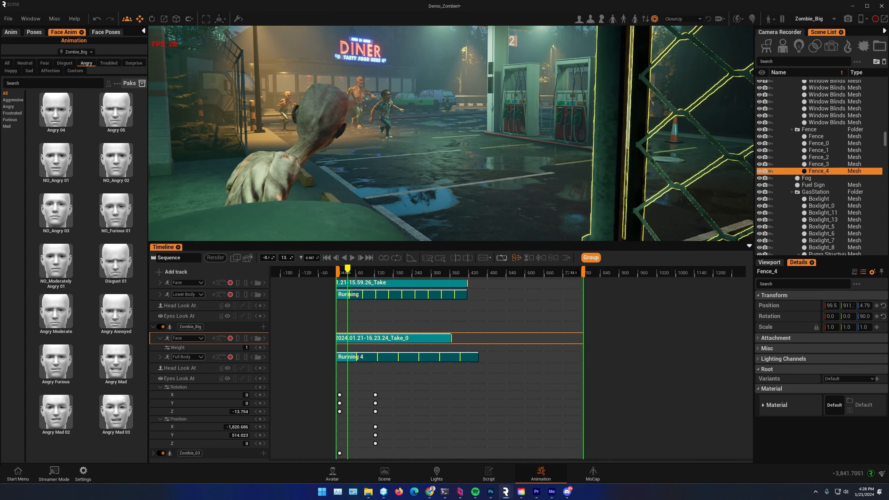
{"action": "right_click_drag", "start_coordinate": [452, 182], "coordinate": [465, 182]}
{"action": "middle_click_drag", "start_coordinate": [461, 169], "coordinate": [489, 163]}
{"action": "left_click", "coordinate": [287, 230]}
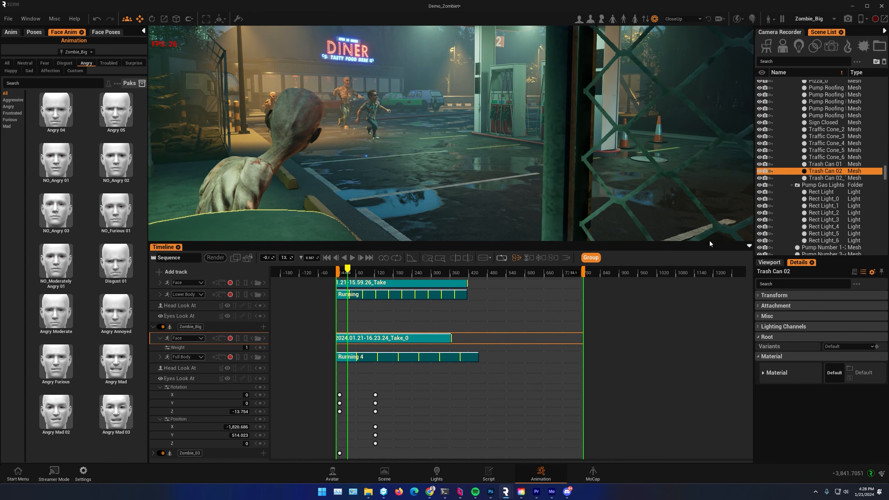
{"action": "left_click", "coordinate": [759, 296]}
{"action": "mouse_move", "coordinate": [828, 304]}
{"action": "left_mouse_down"}
{"action": "mouse_move", "coordinate": [855, 304]}
{"action": "mouse_move", "coordinate": [839, 305]}
{"action": "left_mouse_up"}
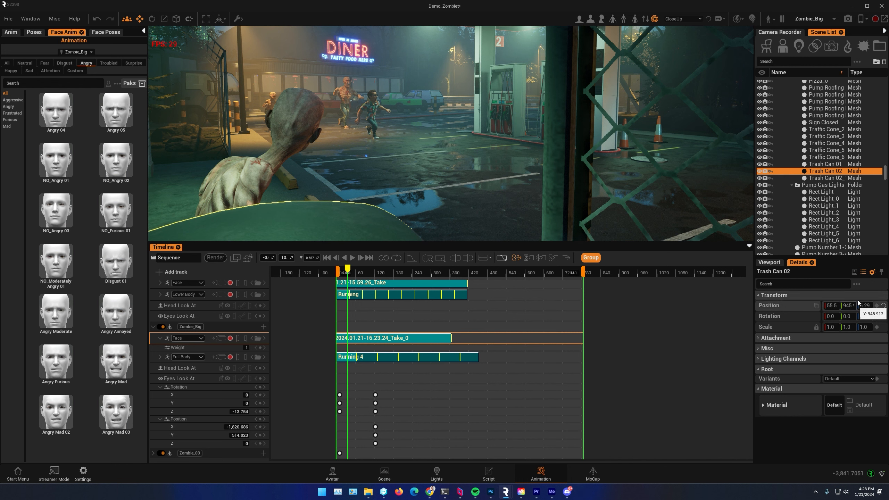
{"action": "key", "text": "ctrl+z"}
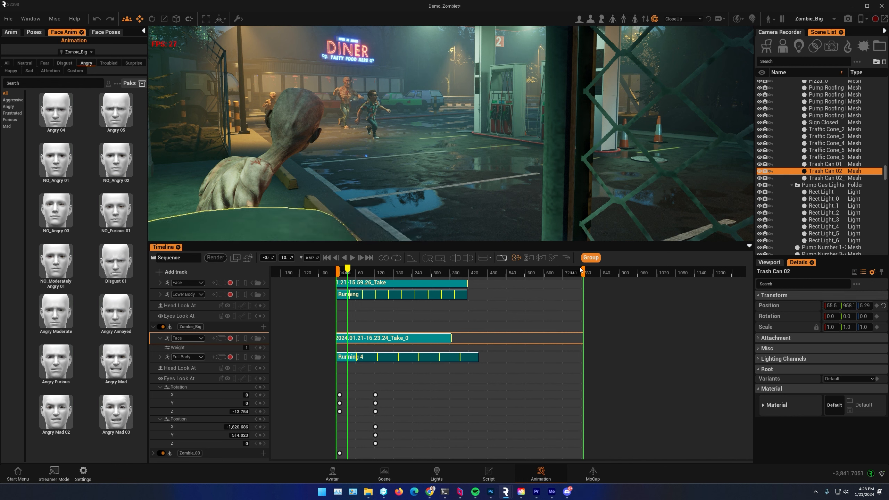
Reposition Zombie_02 along X and Y so it stands nearer the middle of the over-the-shoulder frame
{"action": "left_click", "coordinate": [257, 190]}
{"action": "left_click", "coordinate": [758, 296]}
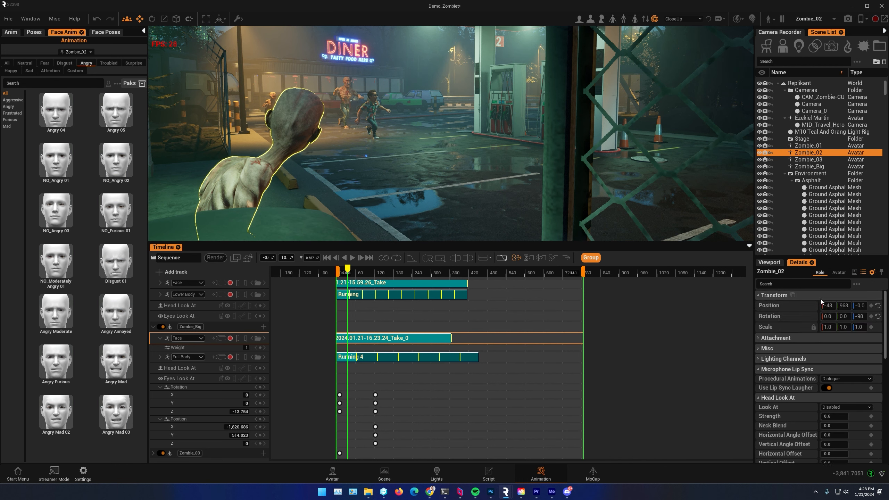
{"action": "left_click_drag", "start_coordinate": [829, 305], "coordinate": [850, 305]}
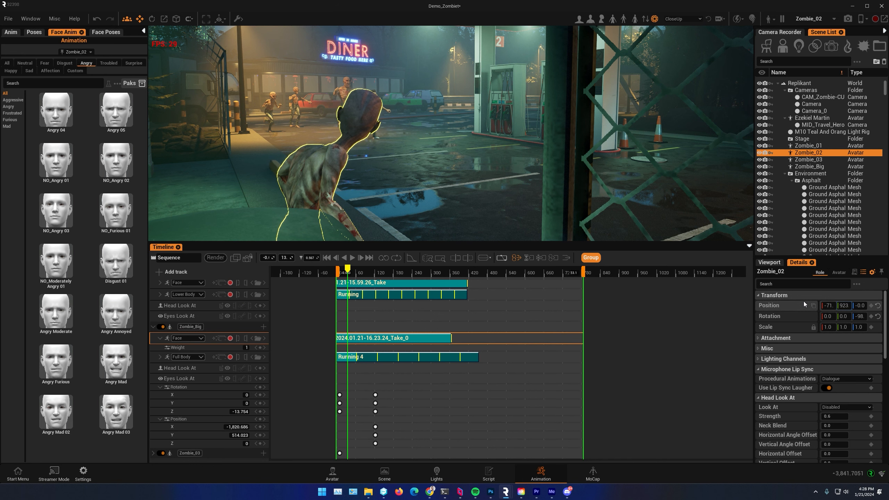
Create a new camera from the current over-the-shoulder view and name it CAM_Zombie-OTS
{"action": "middle_click_drag", "start_coordinate": [518, 216], "coordinate": [301, 39]}
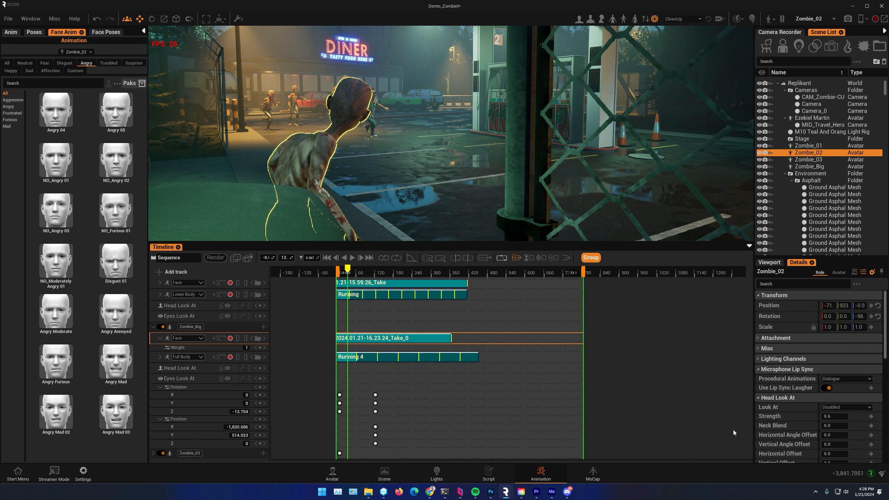
{"action": "left_click", "coordinate": [774, 265]}
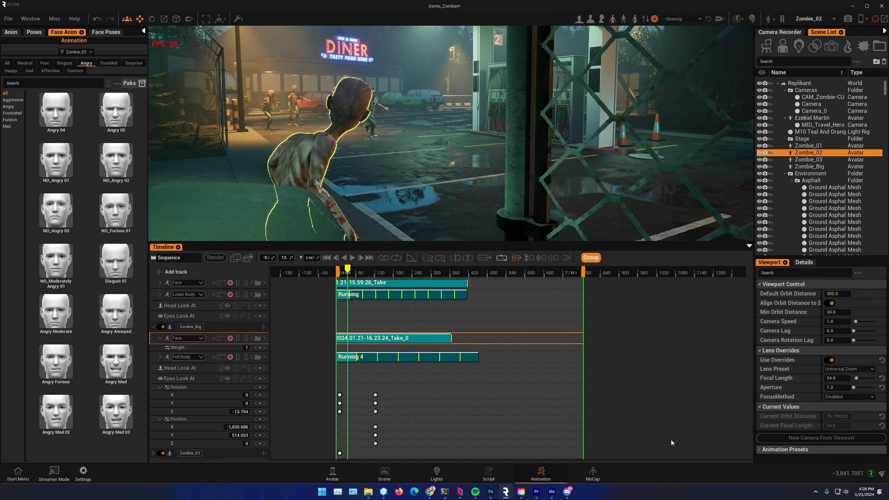
{"action": "left_click", "coordinate": [822, 438]}
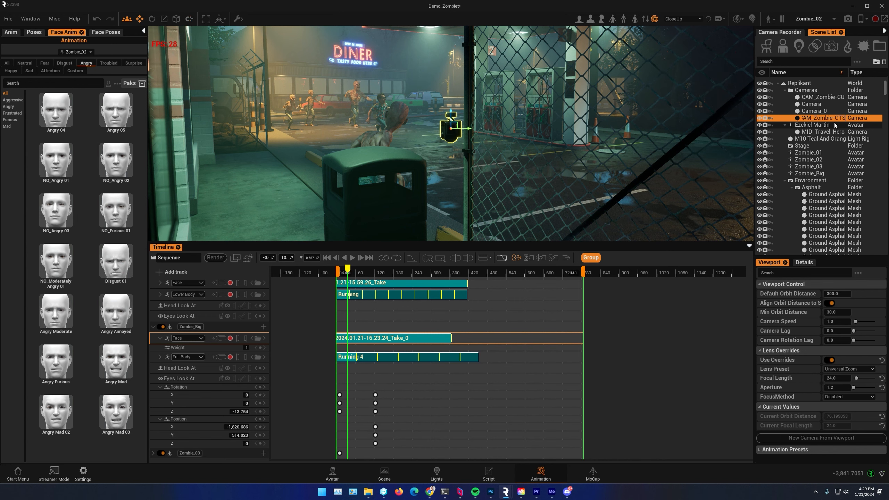
{"action": "key", "text": "Return"}
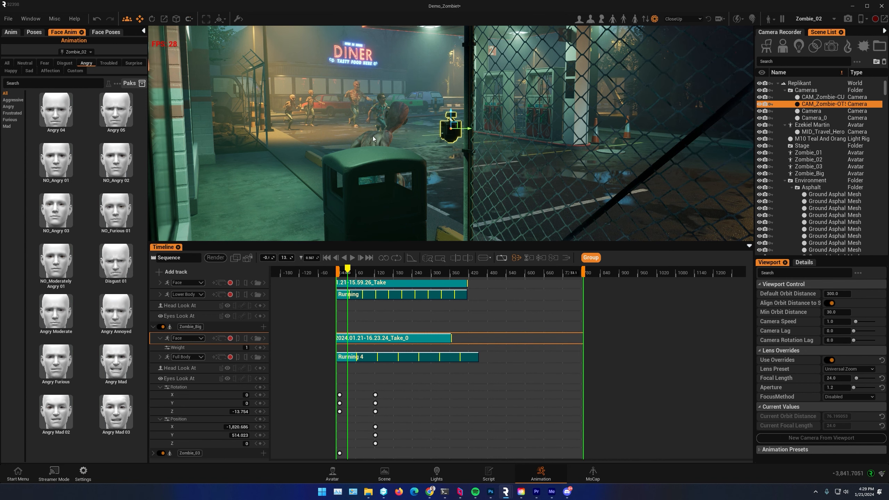
Set the hero avatar as CAM_Zombie-OTS's LookAt target and track the same avatar using the Tracking focus method
{"action": "scroll", "coordinate": [378, 132], "scroll_direction": "up", "scroll_amount": 5}
{"action": "left_click_drag", "start_coordinate": [541, 115], "coordinate": [387, 126], "text": "alt"}
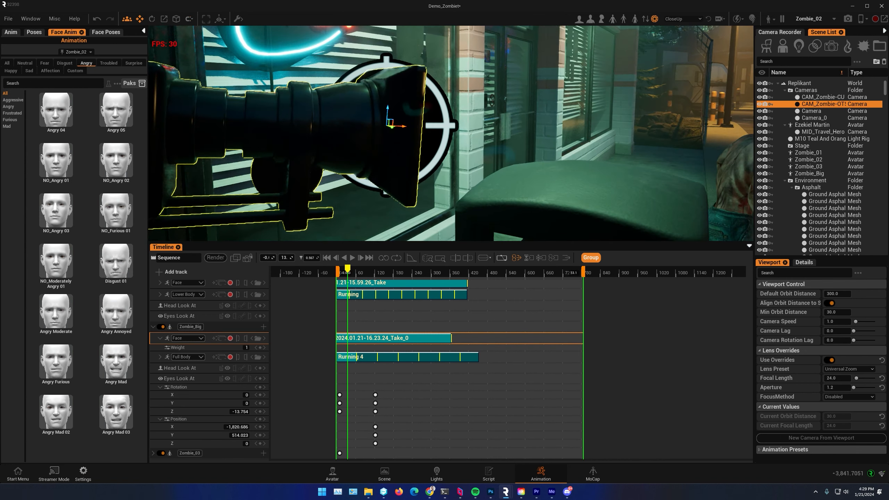
{"action": "scroll", "coordinate": [620, 111], "scroll_direction": "down", "scroll_amount": 4}
{"action": "left_click_drag", "start_coordinate": [620, 110], "coordinate": [731, 113], "text": "alt"}
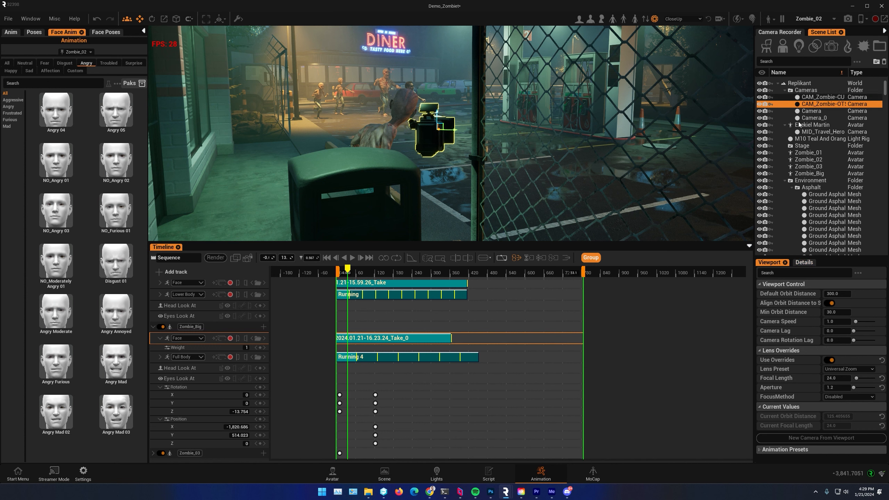
{"action": "left_click", "coordinate": [804, 263]}
{"action": "scroll", "coordinate": [793, 404], "scroll_direction": "down", "scroll_amount": 3}
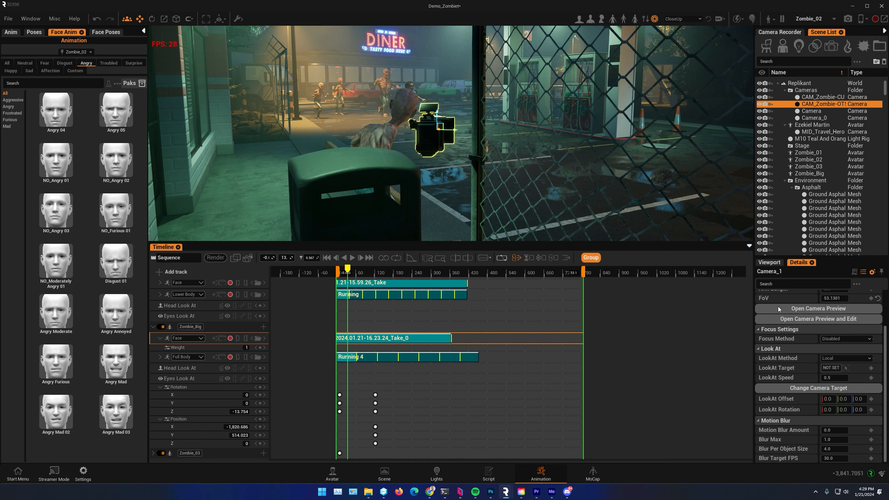
{"action": "scroll", "coordinate": [489, 118], "scroll_direction": "up", "scroll_amount": 5}
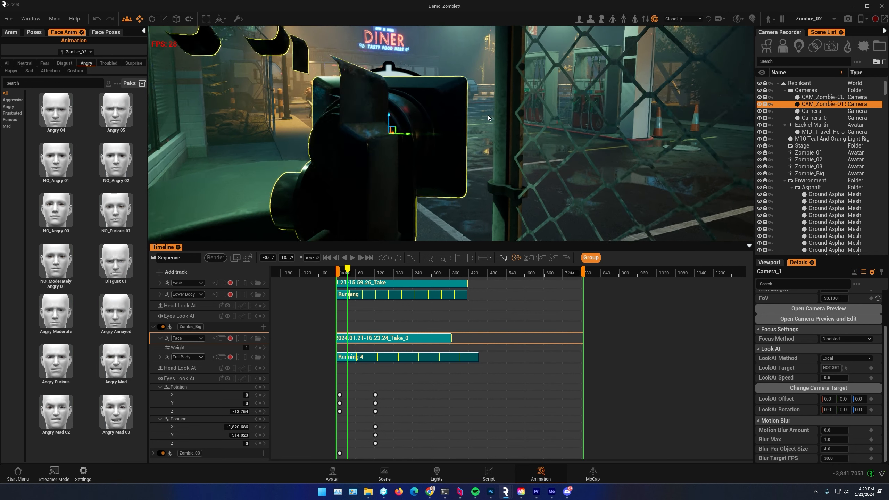
{"action": "scroll", "coordinate": [488, 115], "scroll_direction": "up", "scroll_amount": 5}
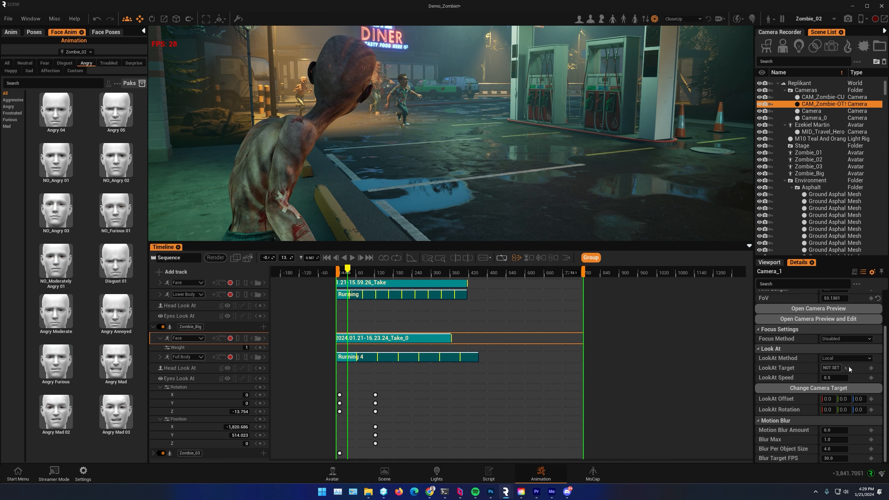
{"action": "right_click_drag", "start_coordinate": [516, 177], "coordinate": [427, 169]}
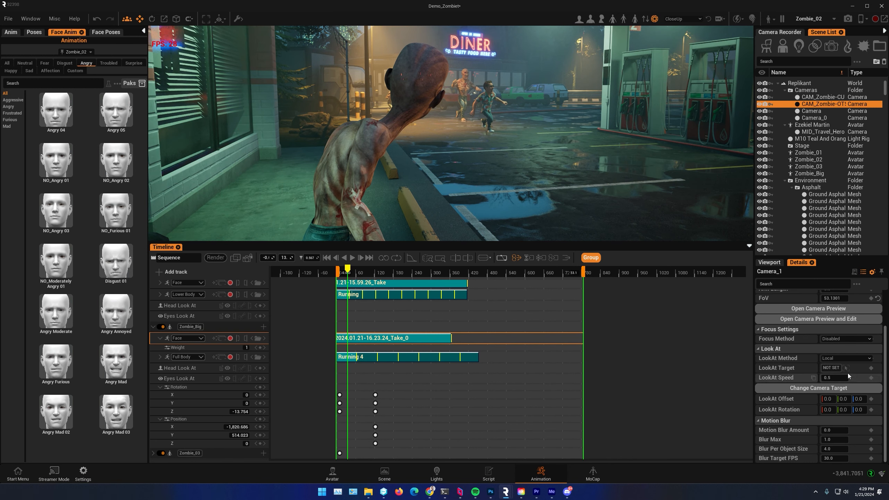
{"action": "left_click", "coordinate": [847, 368]}
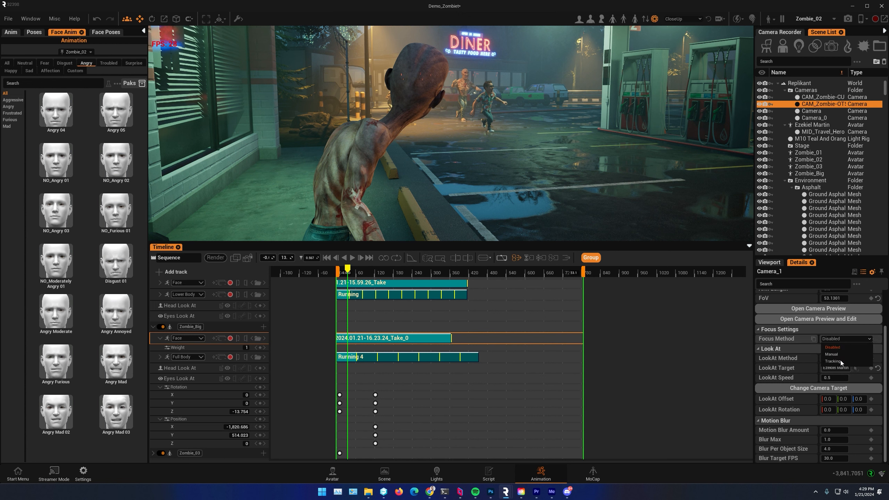
{"action": "left_click", "coordinate": [840, 361]}
{"action": "left_click", "coordinate": [846, 349]}
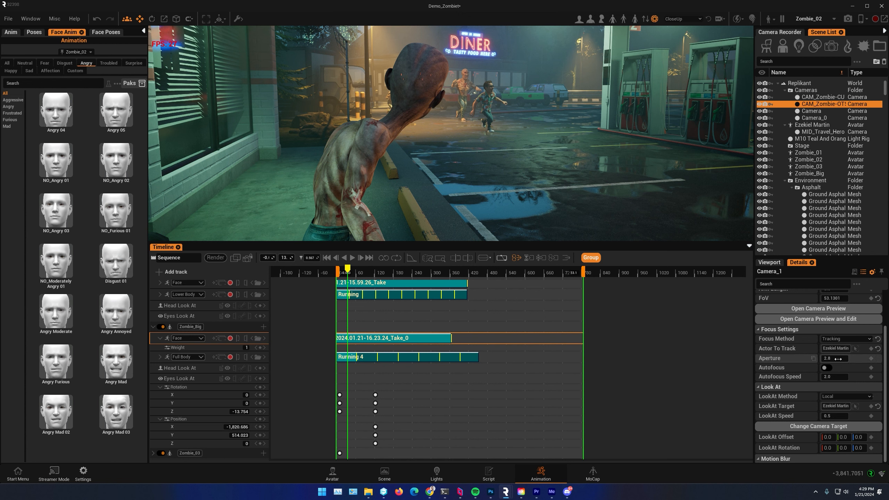
Set CAM_Zombie-OTS to a focal length of 50 and an aperture of 1.2 with its camera preview open
{"action": "scroll", "coordinate": [815, 366], "scroll_direction": "up", "scroll_amount": 3}
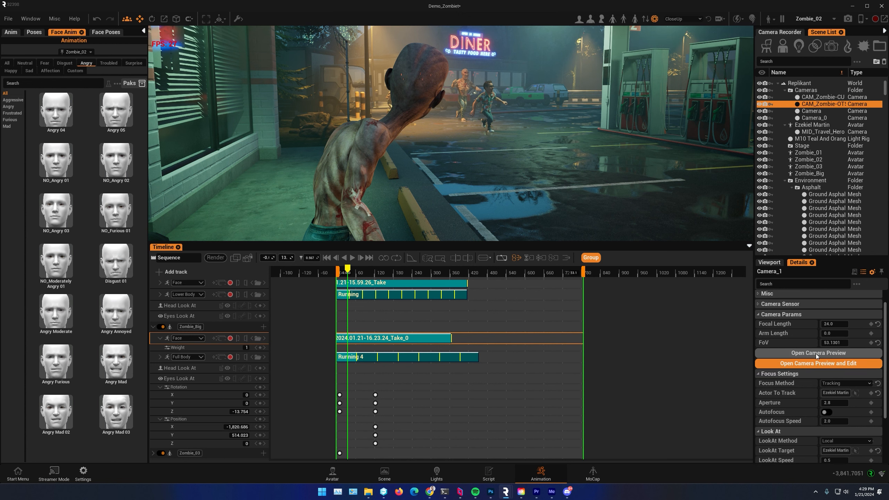
{"action": "left_click", "coordinate": [838, 324]}
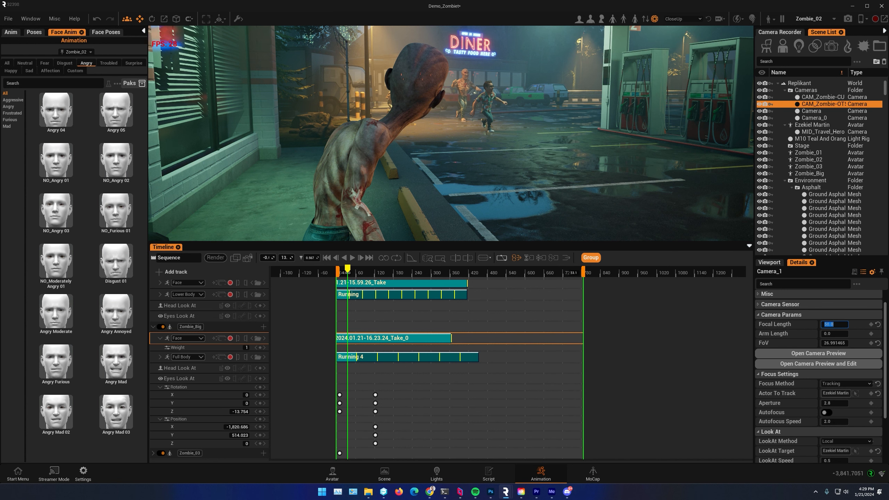
{"action": "left_click", "coordinate": [797, 353]}
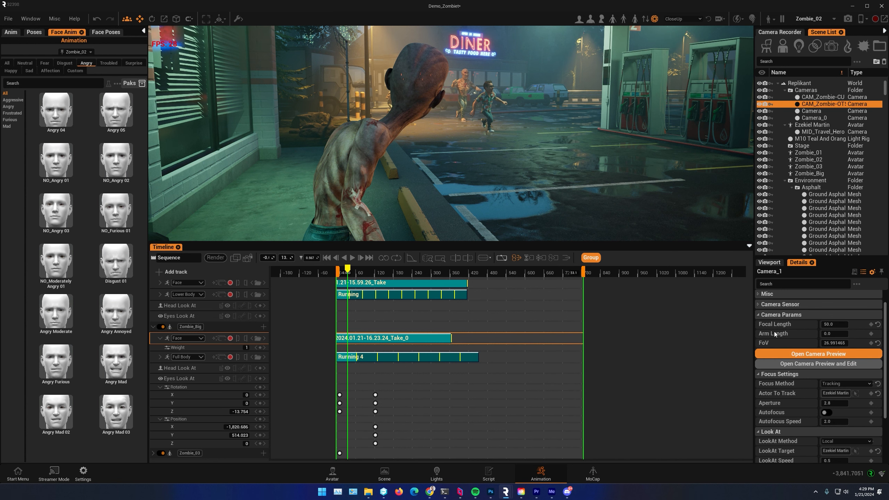
{"action": "left_click_drag", "start_coordinate": [446, 124], "coordinate": [292, 113]}
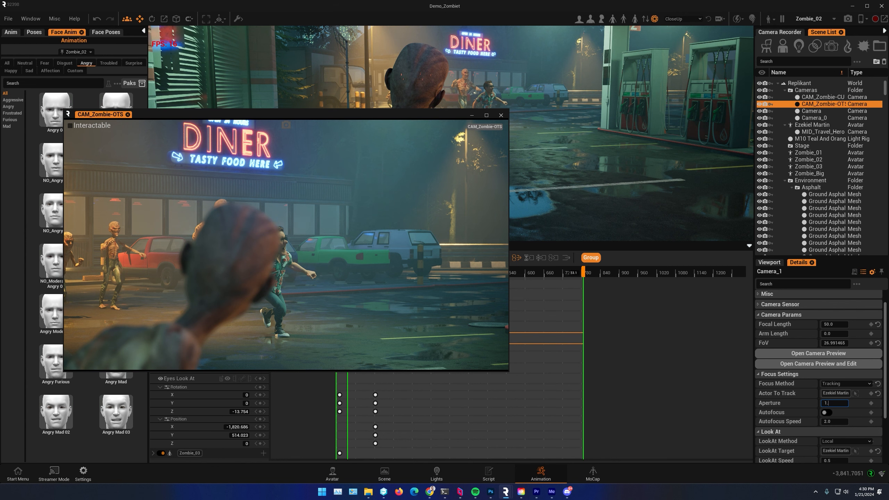
{"action": "key", "text": "Return"}
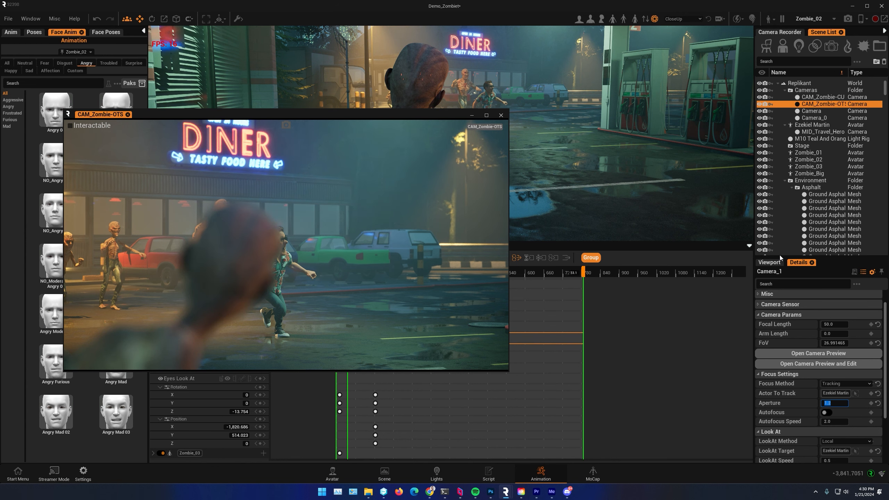
Play the chase from the start of the sequence and check how CAM_Zombie-OTS follows the hero in its preview
{"action": "left_click_drag", "start_coordinate": [192, 114], "coordinate": [151, 124]}
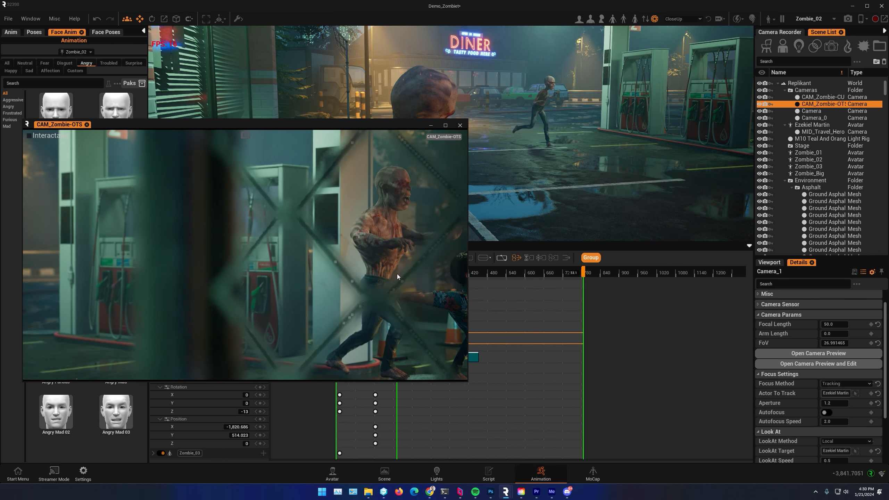
{"action": "left_click_drag", "start_coordinate": [314, 126], "coordinate": [823, 149]}
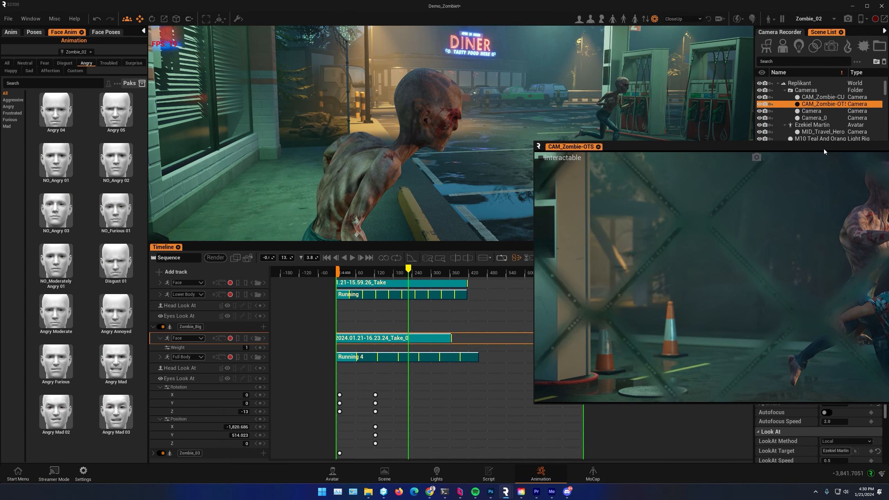
{"action": "left_click", "coordinate": [339, 274]}
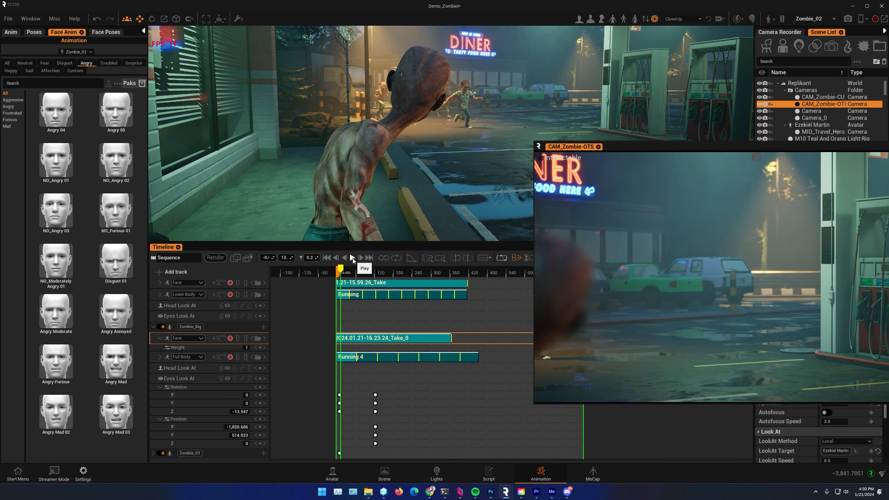
{"action": "left_click", "coordinate": [353, 258]}
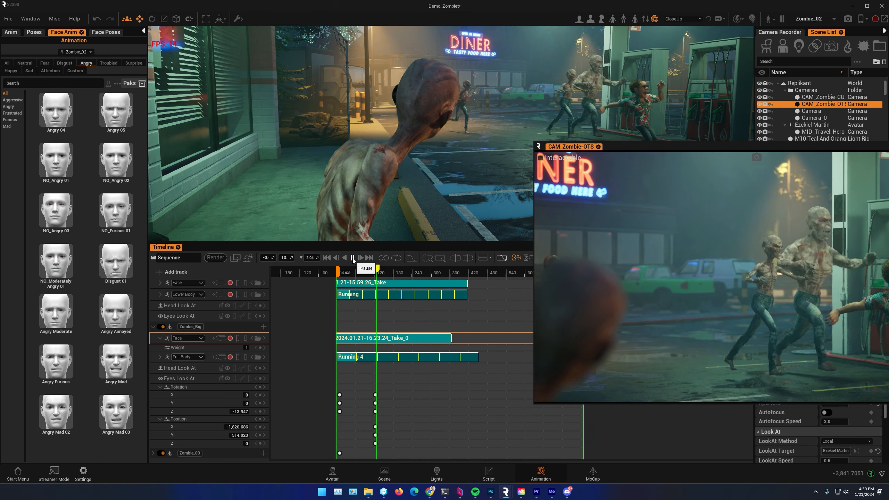
Set the LookAt Speed of CAM_Zombie-OTS to 4.0
{"action": "left_click_drag", "start_coordinate": [663, 143], "coordinate": [247, 132]}
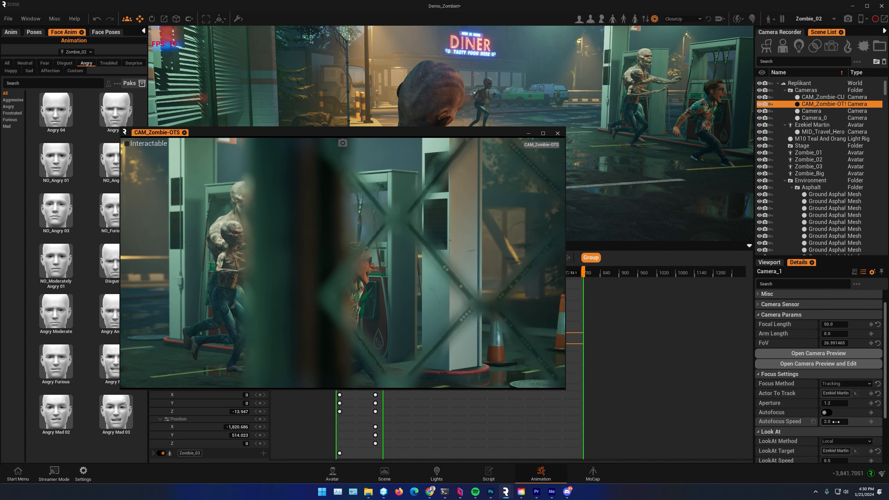
{"action": "scroll", "coordinate": [786, 424], "scroll_direction": "down", "scroll_amount": 3}
{"action": "mouse_move", "coordinate": [834, 428]}
{"action": "left_mouse_down"}
{"action": "mouse_move", "coordinate": [849, 428]}
{"action": "mouse_move", "coordinate": [836, 430]}
{"action": "left_mouse_up"}
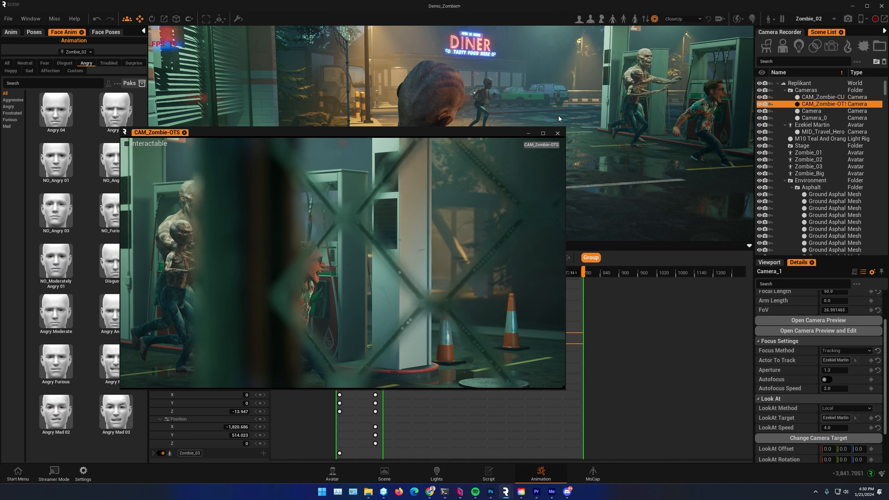
Close the camera preview and scrub the timeline back to about 0.4 near the sequence start
{"action": "left_click", "coordinate": [557, 134]}
{"action": "left_click", "coordinate": [351, 273]}
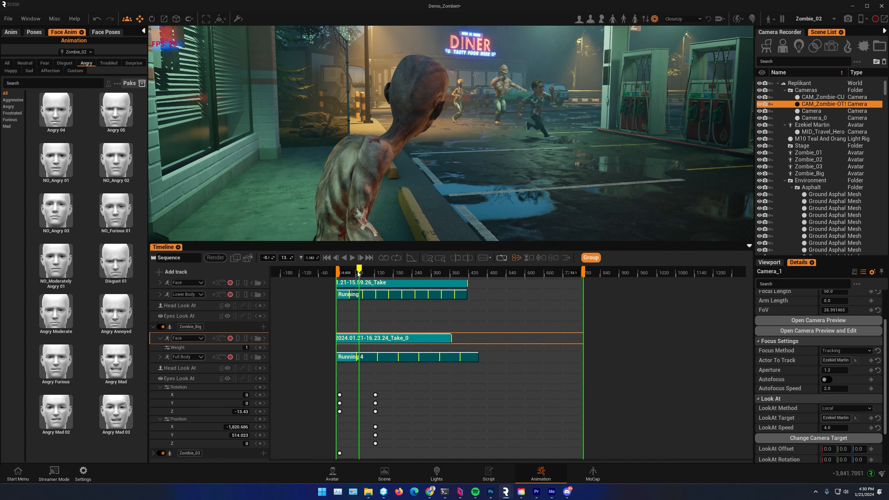
{"action": "left_click_drag", "start_coordinate": [351, 273], "coordinate": [345, 273]}
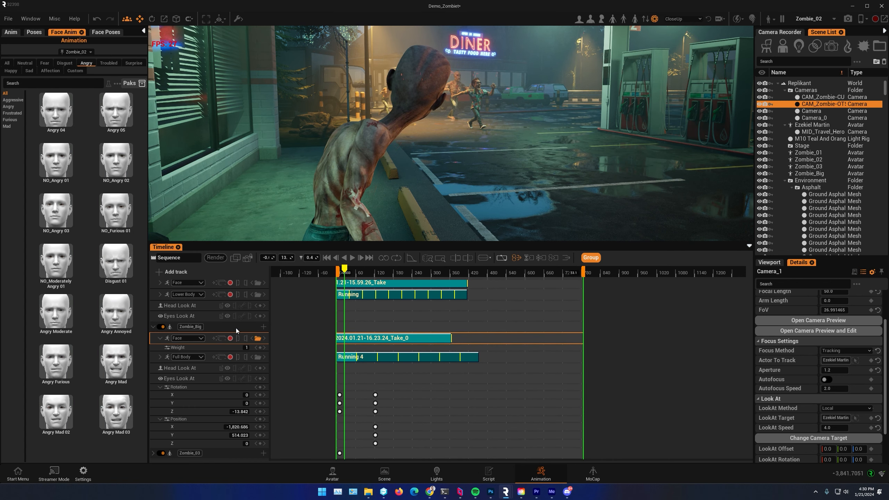
Add a timeline track for CAM_Zombie-OTS and move it above the MID_Travel_Hero track
{"action": "scroll", "coordinate": [186, 326], "scroll_direction": "up", "scroll_amount": 2}
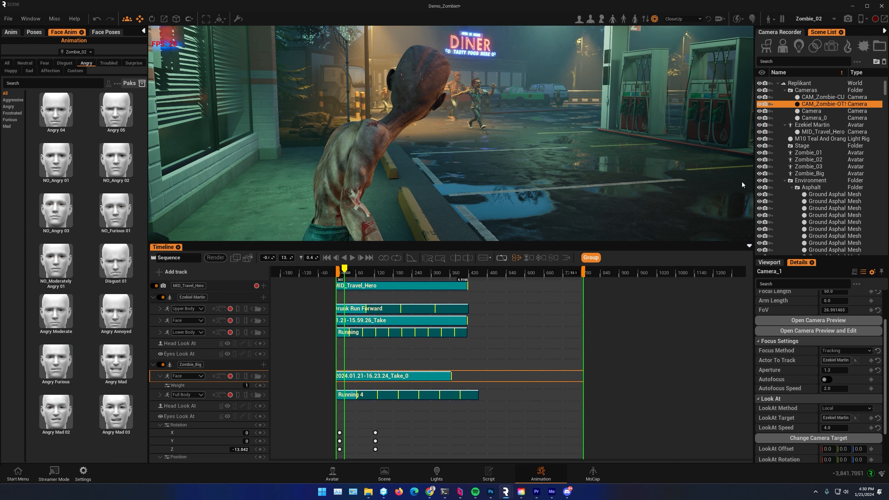
{"action": "left_click", "coordinate": [159, 272]}
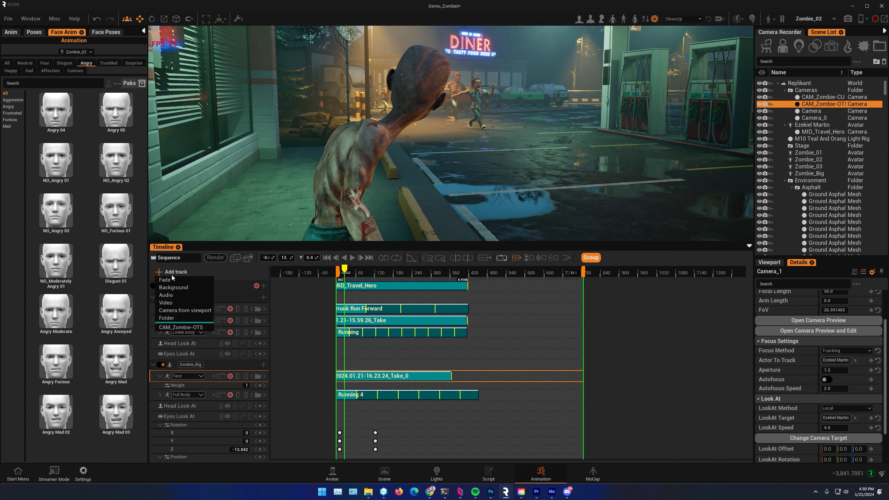
{"action": "left_click", "coordinate": [180, 328]}
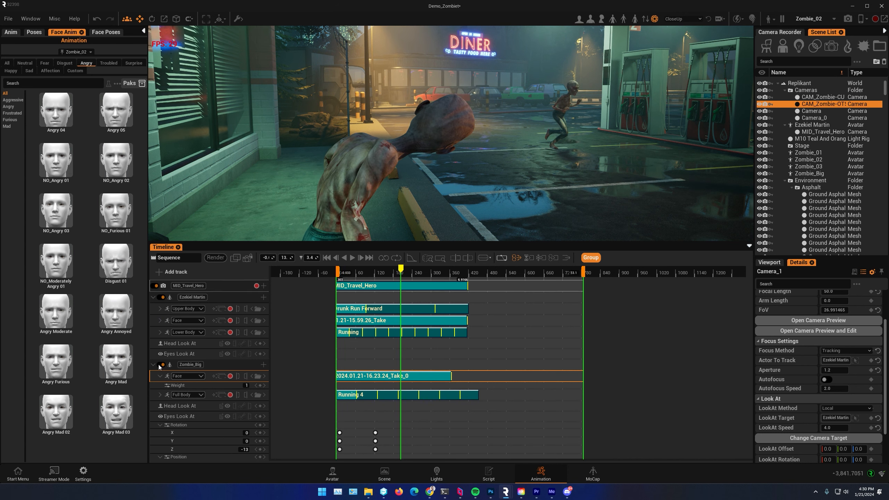
{"action": "scroll", "coordinate": [211, 423], "scroll_direction": "down", "scroll_amount": 5}
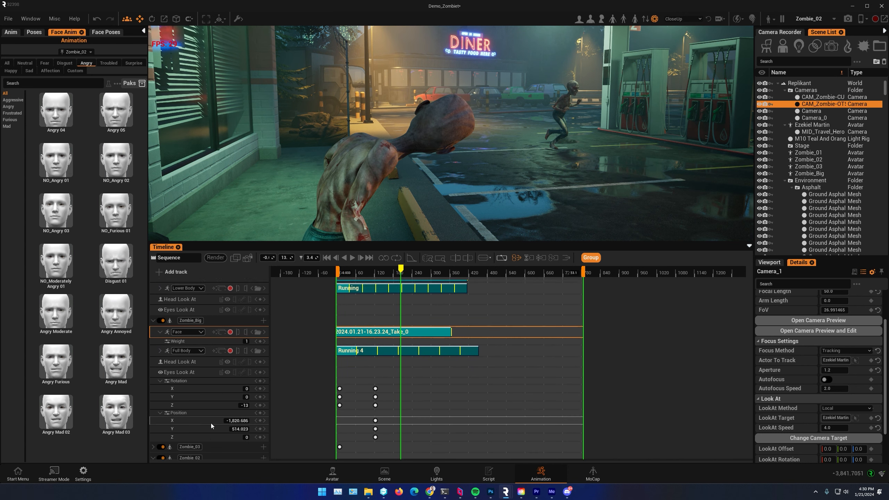
{"action": "left_click_drag", "start_coordinate": [227, 453], "coordinate": [223, 288]}
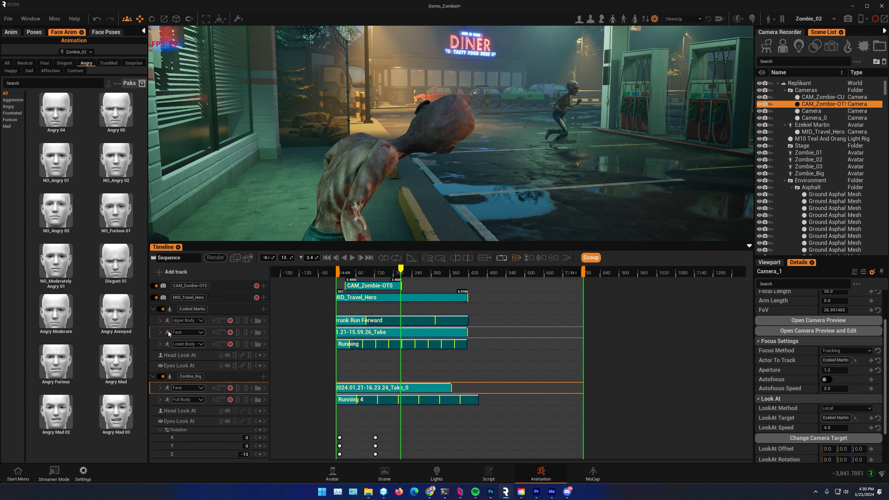
Collapse the avatar tracks and group them inside a new collapsed folder below the camera tracks
{"action": "left_click", "coordinate": [153, 308]}
{"action": "left_click", "coordinate": [153, 321]}
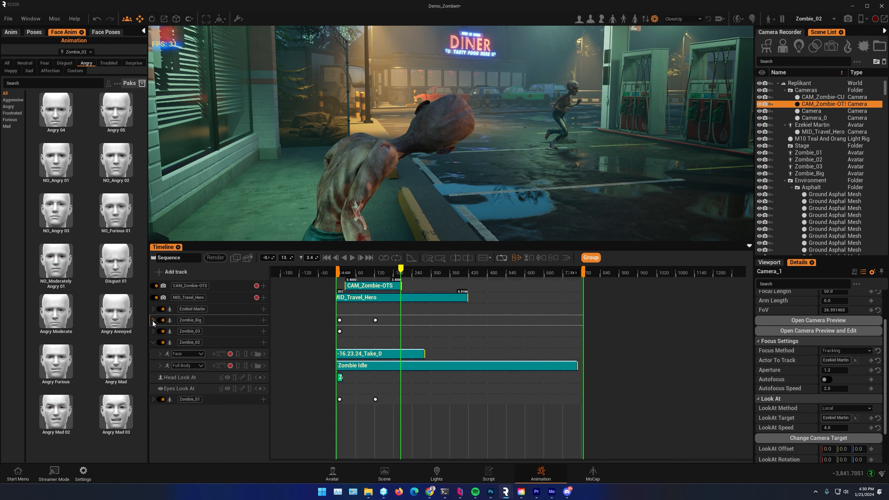
{"action": "left_click", "coordinate": [153, 343]}
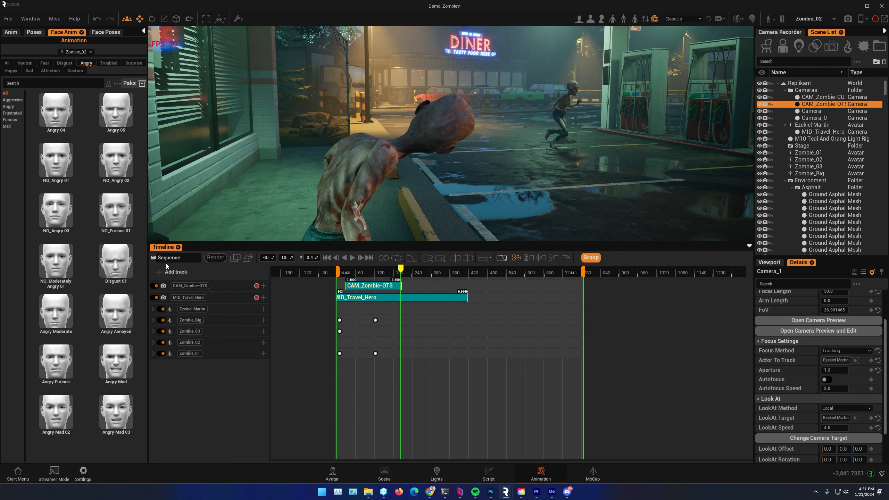
{"action": "left_click", "coordinate": [160, 274]}
{"action": "left_click", "coordinate": [177, 318]}
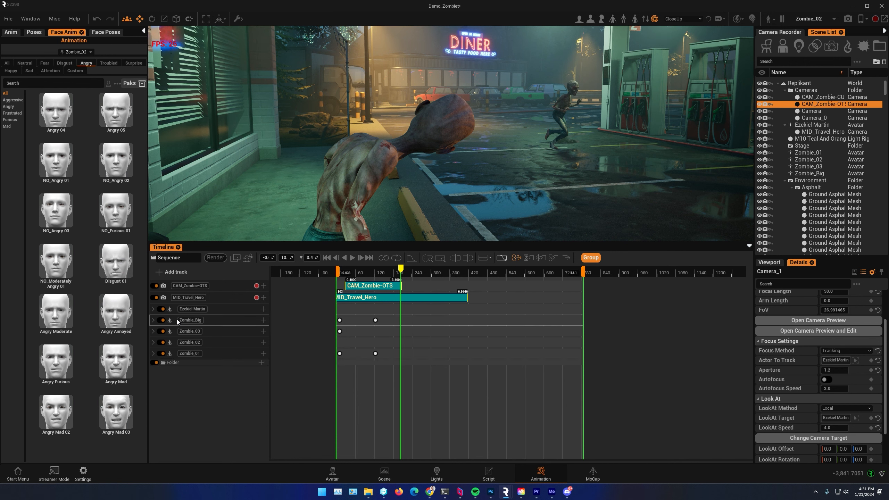
{"action": "left_click_drag", "start_coordinate": [221, 364], "coordinate": [230, 344]}
{"action": "left_click_drag", "start_coordinate": [222, 311], "coordinate": [227, 326]}
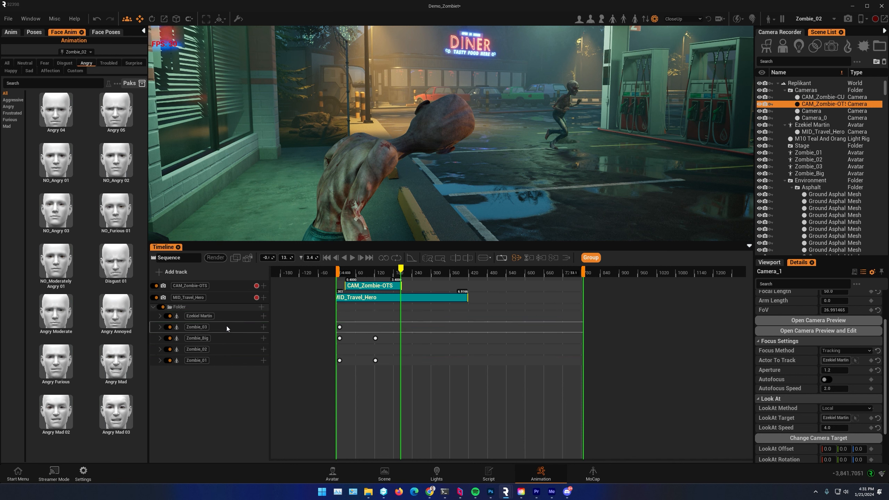
{"action": "left_click", "coordinate": [153, 307]}
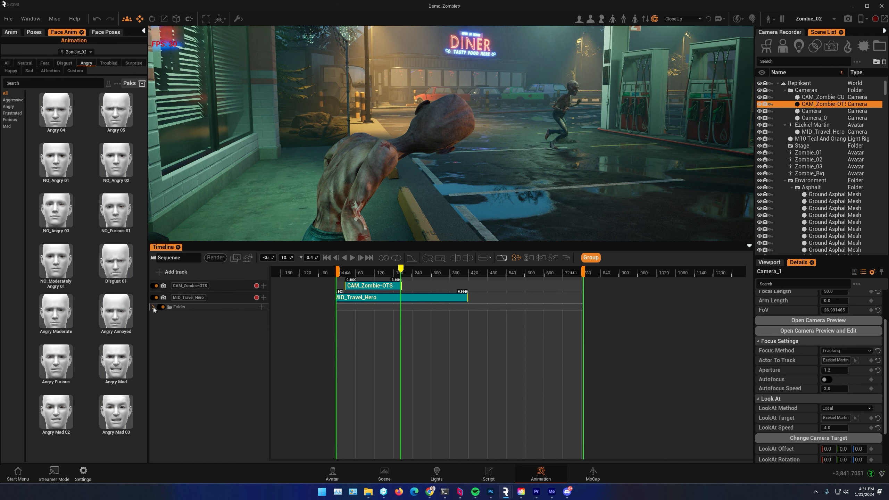
Scrub through the CAM_Zombie-OTS shot and trim its clip to run from about 1.25 to 2.4 on the timeline
{"action": "left_click_drag", "start_coordinate": [391, 270], "coordinate": [367, 268]}
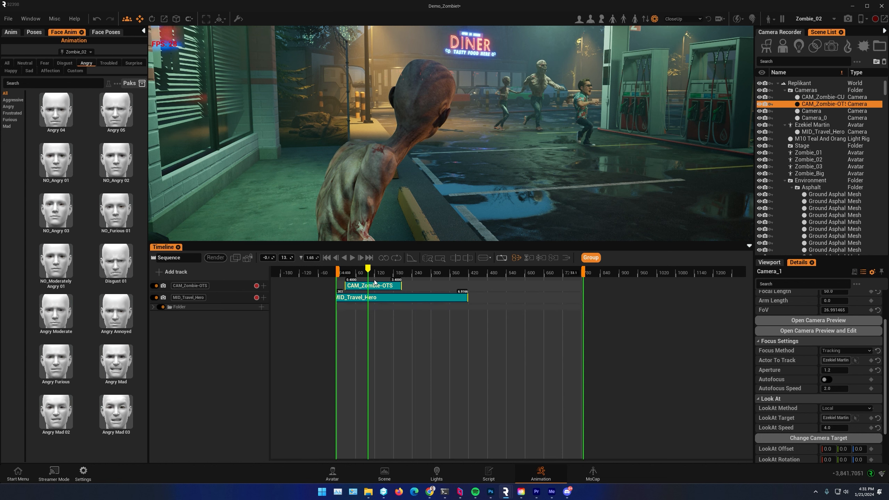
{"action": "left_click_drag", "start_coordinate": [372, 271], "coordinate": [350, 270]}
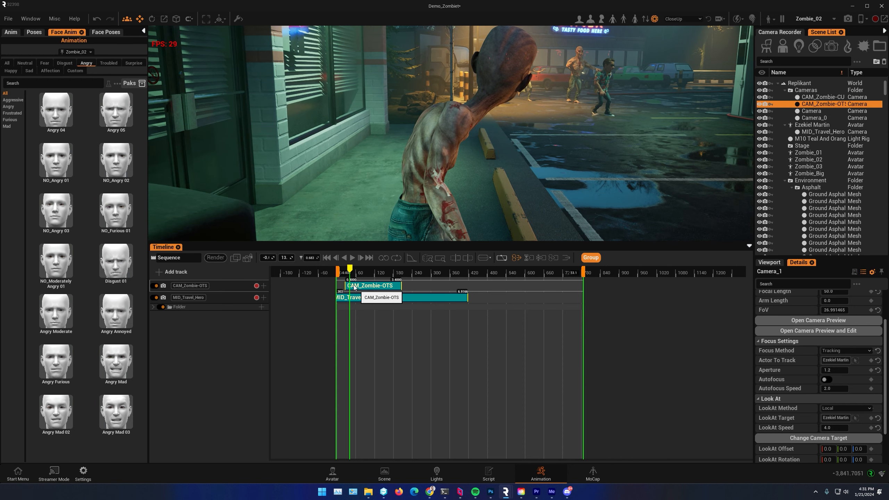
{"action": "left_click_drag", "start_coordinate": [350, 270], "coordinate": [337, 269]}
{"action": "left_click", "coordinate": [362, 286]}
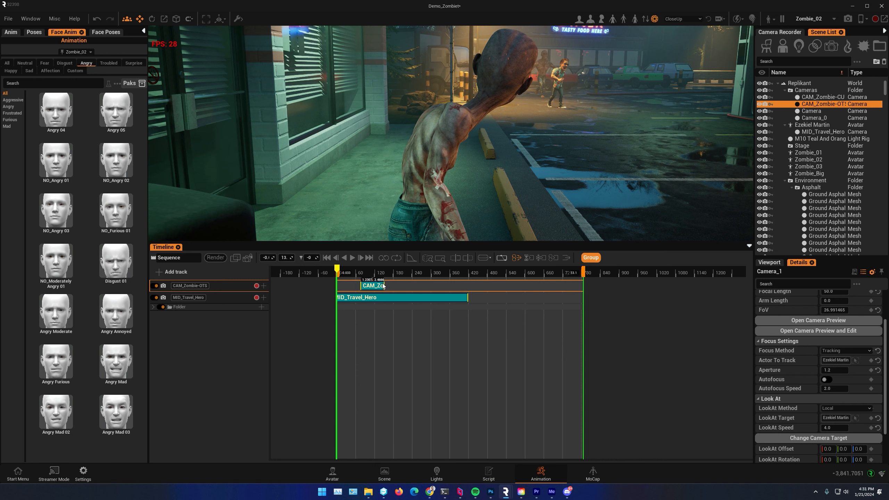
Play the sequence from the start through the timeline cameras to check the cuts, and return the playhead to the beginning
{"action": "mouse_move", "coordinate": [345, 273]}
{"action": "left_mouse_down"}
{"action": "mouse_move", "coordinate": [415, 281]}
{"action": "mouse_move", "coordinate": [322, 274]}
{"action": "mouse_move", "coordinate": [337, 273]}
{"action": "left_mouse_up"}
{"action": "left_click", "coordinate": [249, 259]}
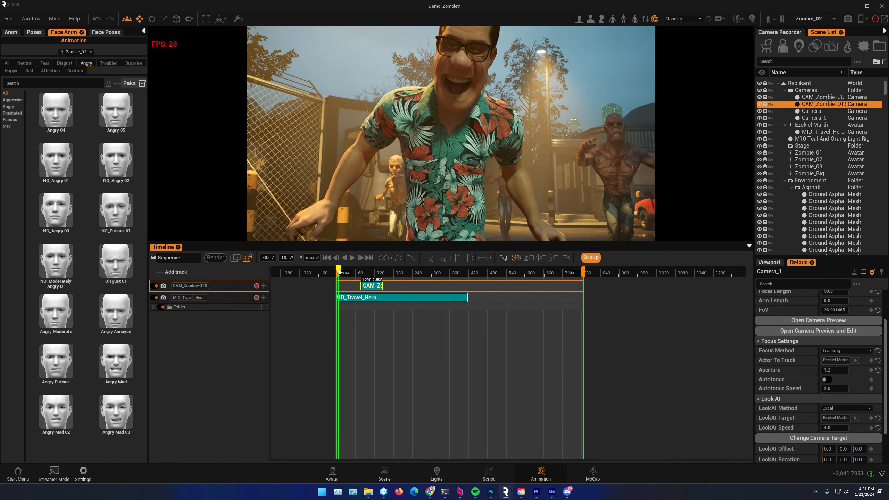
{"action": "left_click", "coordinate": [352, 258]}
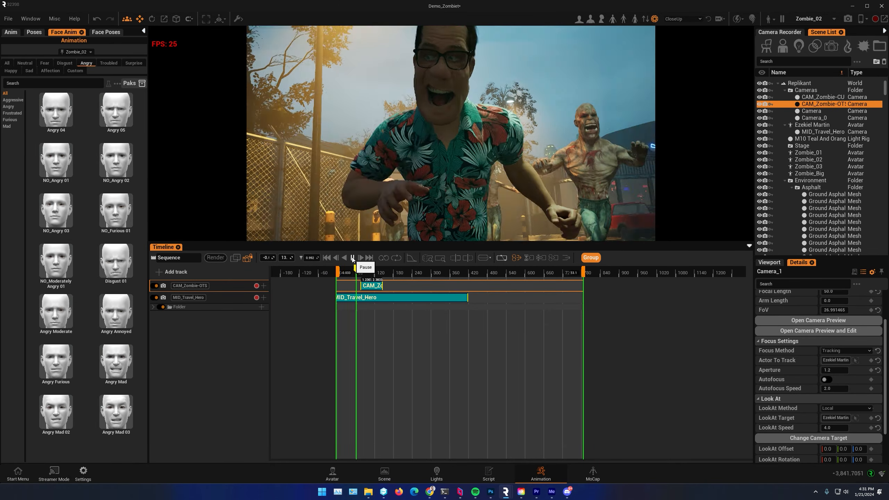
{"action": "left_click", "coordinate": [352, 258]}
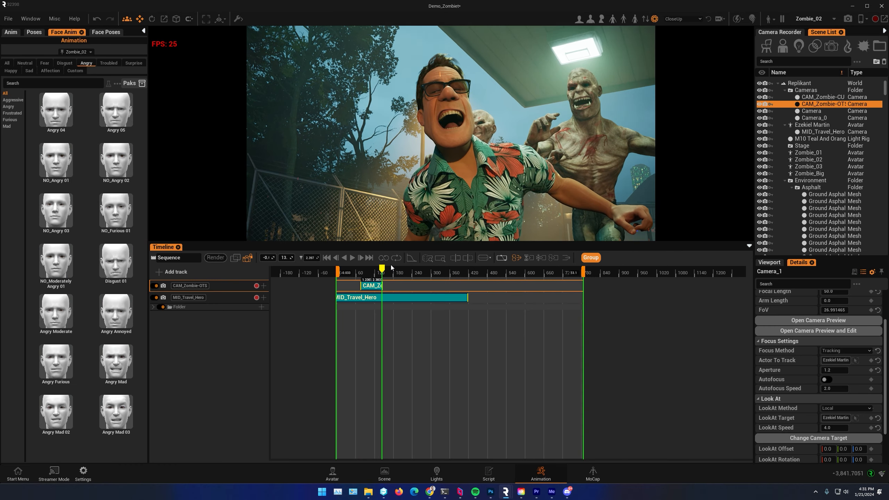
{"action": "left_click_drag", "start_coordinate": [376, 269], "coordinate": [344, 259]}
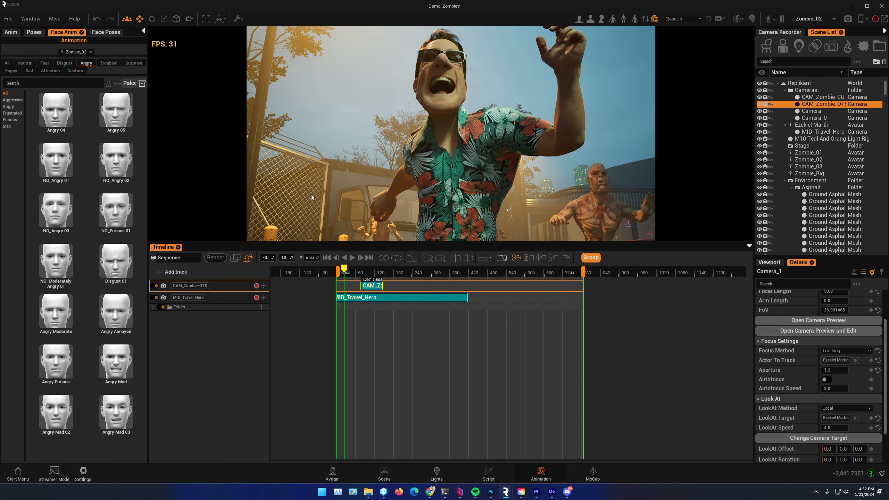
{"action": "left_click_drag", "start_coordinate": [346, 272], "coordinate": [337, 273]}
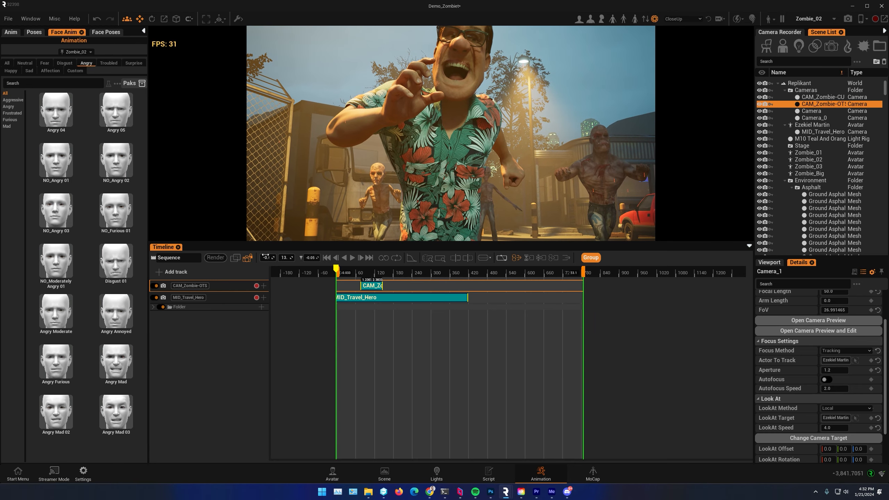
Leave the sequence camera view and frame a low free view across the wet pavement facing the hero, zombies and diner sign
{"action": "left_click", "coordinate": [248, 258]}
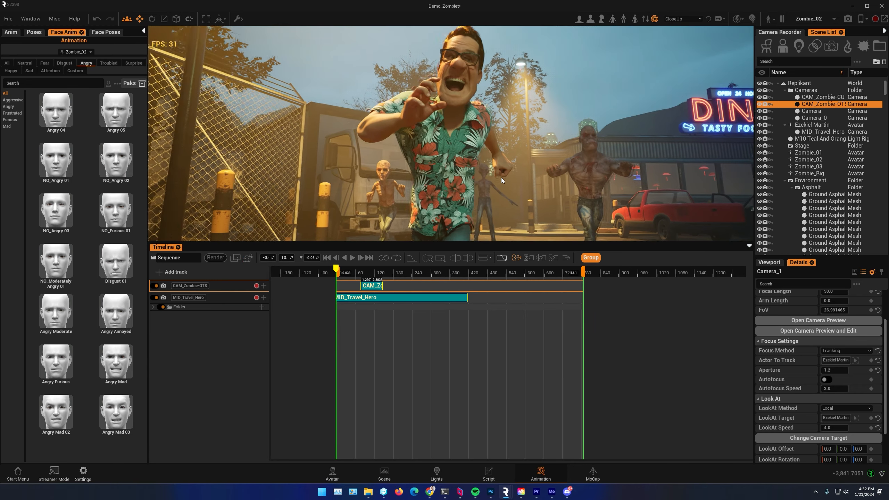
{"action": "right_click_drag", "start_coordinate": [507, 148], "coordinate": [567, 169]}
{"action": "key", "text": "s"}
{"action": "key", "text": "w"}
{"action": "key", "text": "s"}
{"action": "key", "text": "s"}
{"action": "right_click_drag", "start_coordinate": [349, 204], "coordinate": [441, 226]}
{"action": "key", "text": "w"}
{"action": "key", "text": "a"}
{"action": "key", "text": "q"}
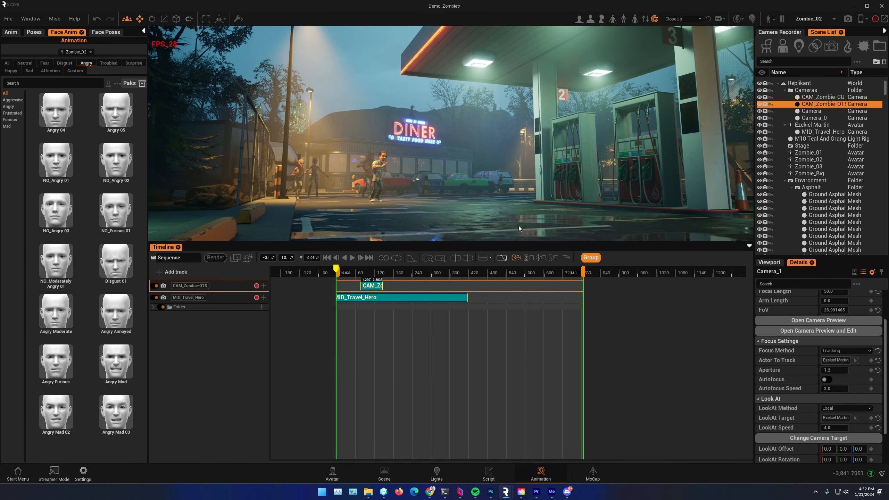
{"action": "right_click_drag", "start_coordinate": [394, 204], "coordinate": [394, 225]}
{"action": "key", "text": "q"}
{"action": "key", "text": "q"}
{"action": "key", "text": "e"}
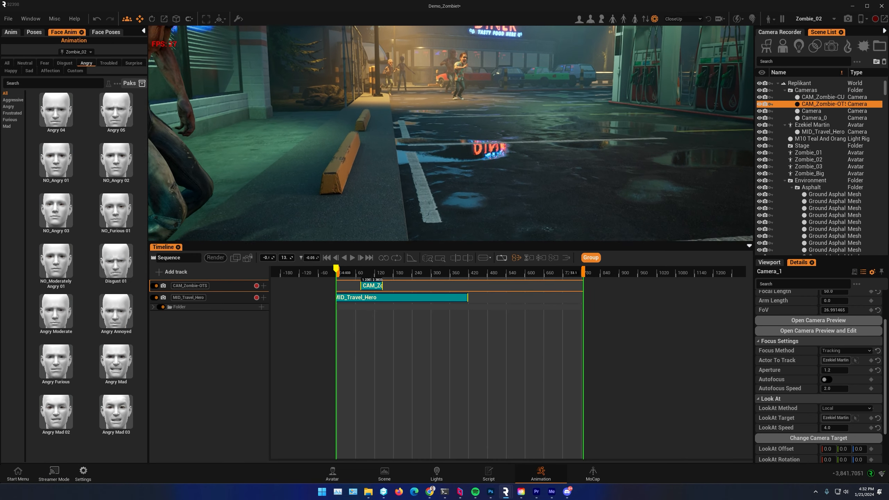
{"action": "key", "text": "w"}
{"action": "right_click_drag", "start_coordinate": [482, 103], "coordinate": [571, 159]}
{"action": "right_click_drag", "start_coordinate": [695, 172], "coordinate": [734, 183]}
{"action": "key", "text": "d"}
{"action": "key", "text": "w"}
{"action": "key", "text": "d"}
{"action": "key", "text": "a"}
{"action": "key", "text": "w"}
{"action": "key", "text": "s"}
{"action": "key", "text": "a"}
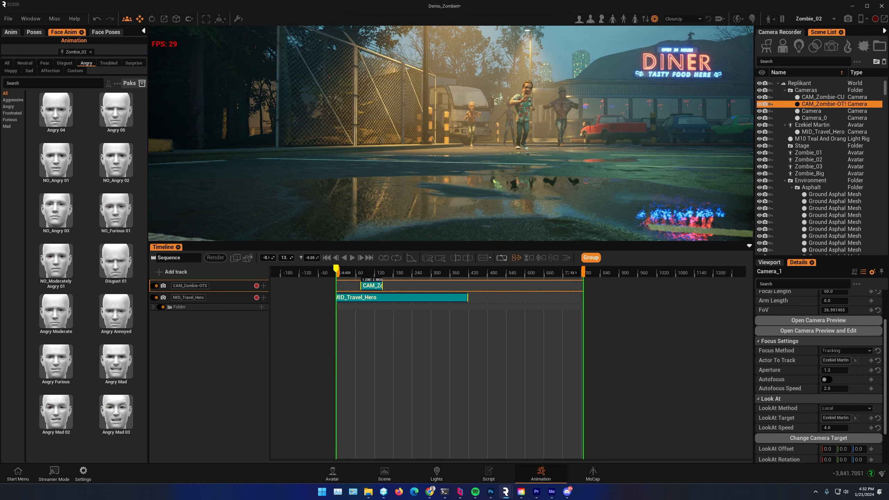
{"action": "key", "text": "d"}
{"action": "right_click_drag", "start_coordinate": [686, 133], "coordinate": [687, 133]}
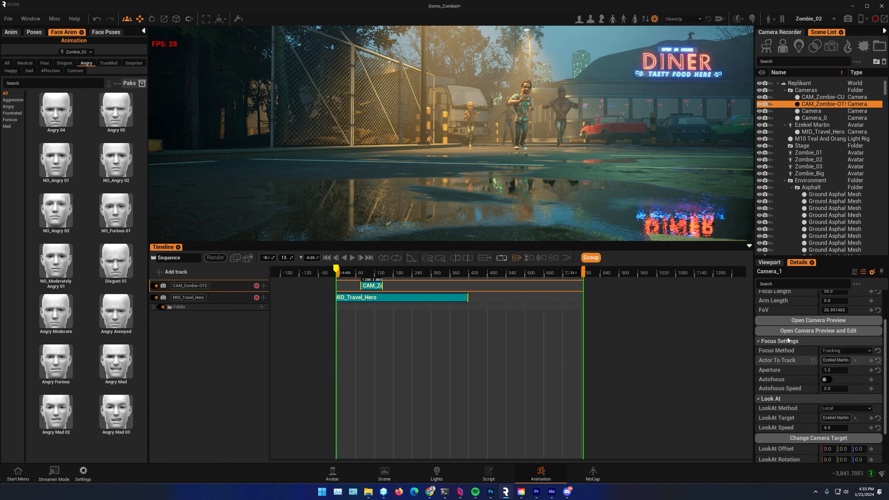
Create a new camera from the current viewport and add it as the topmost track in the timeline
{"action": "left_click", "coordinate": [769, 262]}
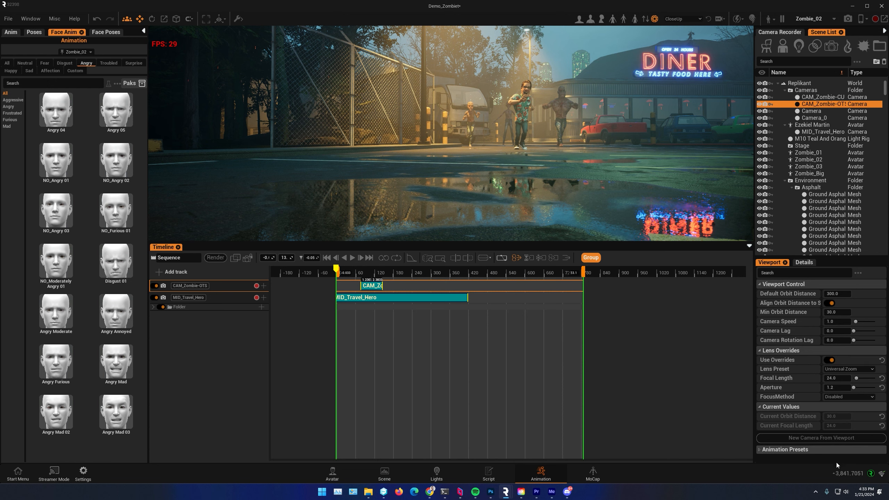
{"action": "left_click", "coordinate": [823, 438]}
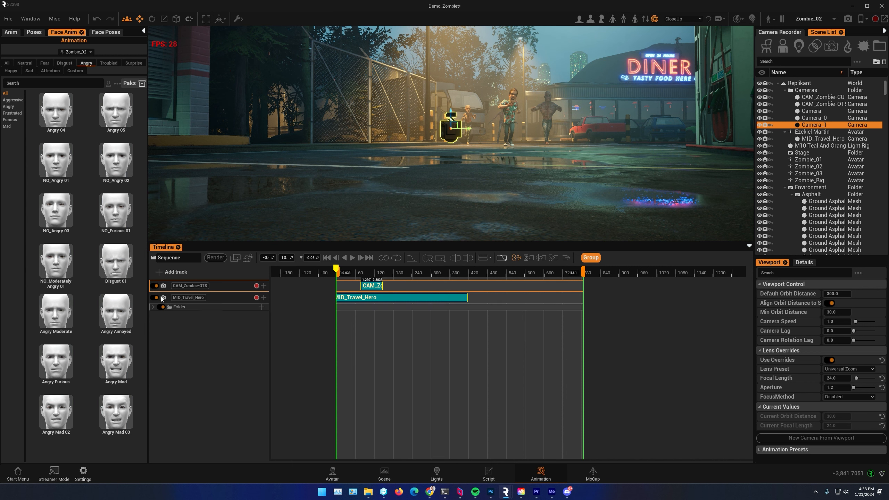
{"action": "left_click", "coordinate": [161, 275]}
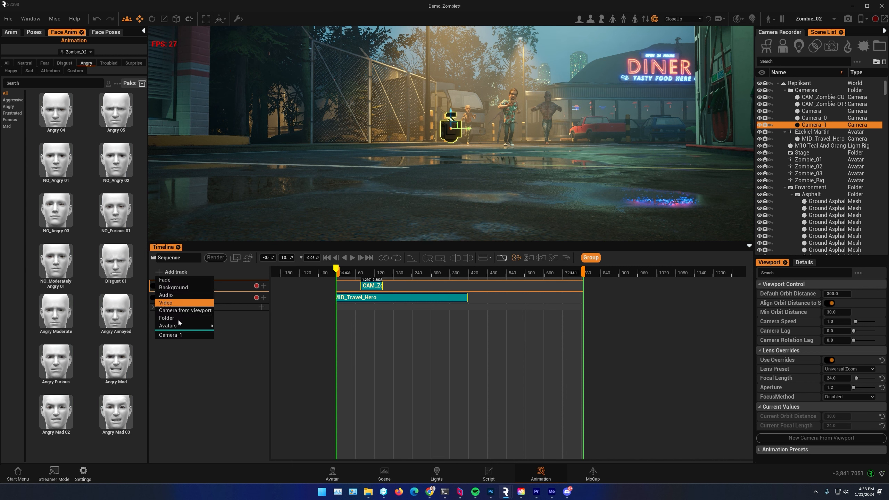
{"action": "left_click", "coordinate": [175, 335]}
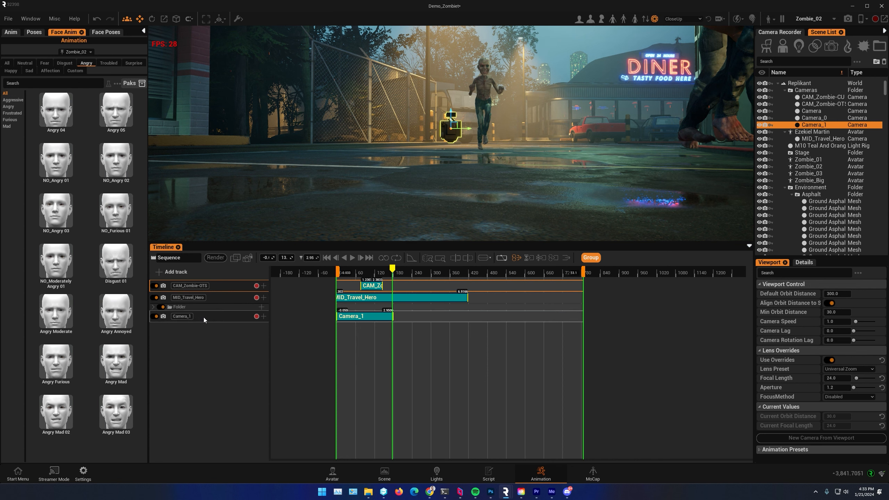
{"action": "left_click_drag", "start_coordinate": [227, 317], "coordinate": [230, 281]}
Look through the sequence cameras at about 0.75 and set Camera_1's Z rotation to about 183 to include the diner and gas pump
{"action": "left_click_drag", "start_coordinate": [393, 270], "coordinate": [339, 275]}
{"action": "left_click", "coordinate": [248, 259]}
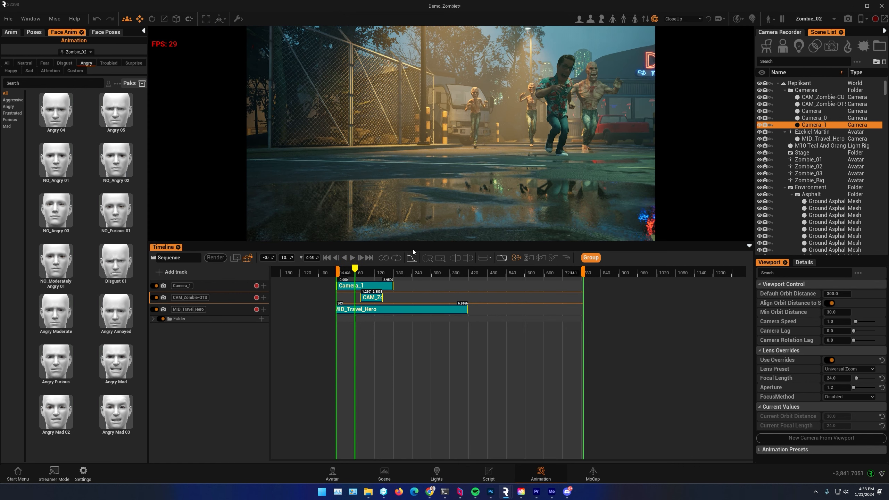
{"action": "mouse_move", "coordinate": [354, 268]}
{"action": "left_mouse_down"}
{"action": "mouse_move", "coordinate": [337, 271]}
{"action": "mouse_move", "coordinate": [351, 270]}
{"action": "left_mouse_up"}
{"action": "left_click", "coordinate": [355, 287]}
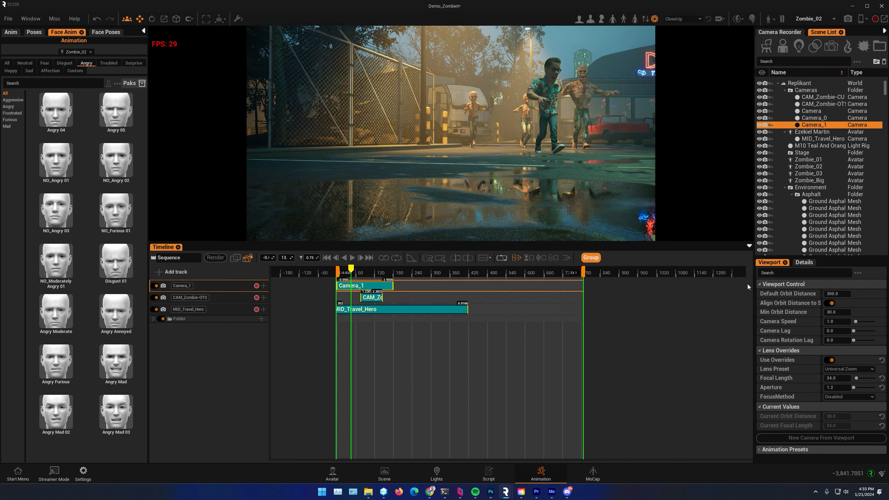
{"action": "left_click", "coordinate": [802, 262]}
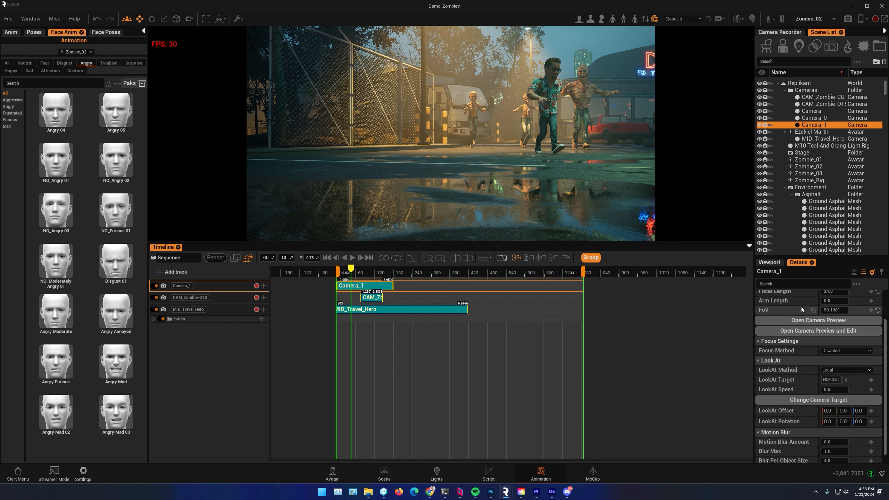
{"action": "scroll", "coordinate": [802, 306], "scroll_direction": "up", "scroll_amount": 3}
{"action": "left_click", "coordinate": [758, 295]}
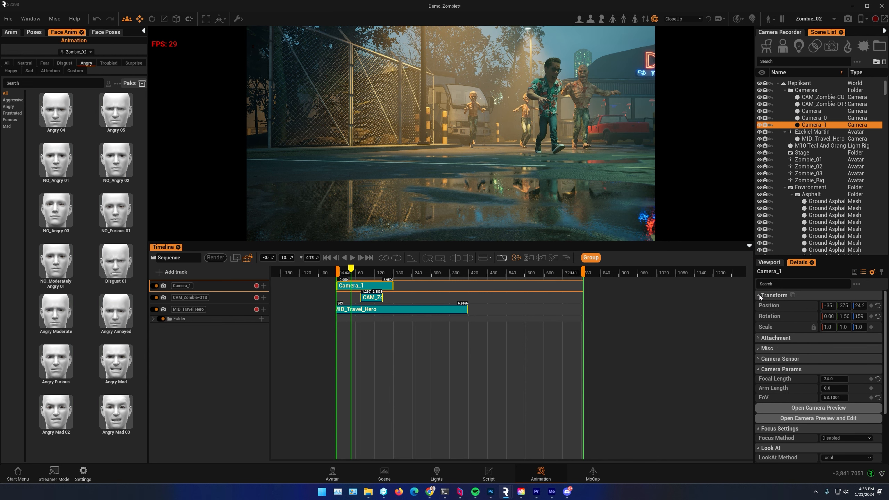
{"action": "left_click_drag", "start_coordinate": [859, 316], "coordinate": [874, 316]}
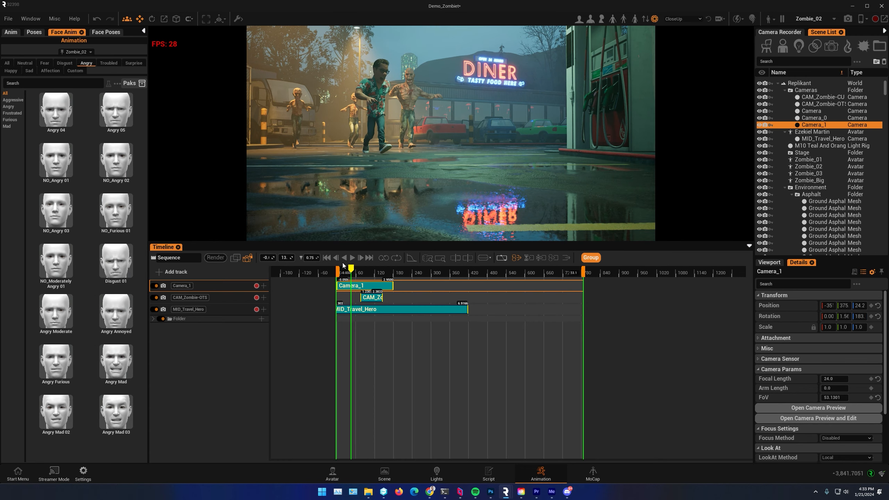
Play the Camera_1 shot from the sequence start and scrub back to about 1.2, near the start of the CAM_Zombie-OTS clip
{"action": "left_click_drag", "start_coordinate": [351, 269], "coordinate": [335, 267]}
{"action": "left_click", "coordinate": [352, 258]}
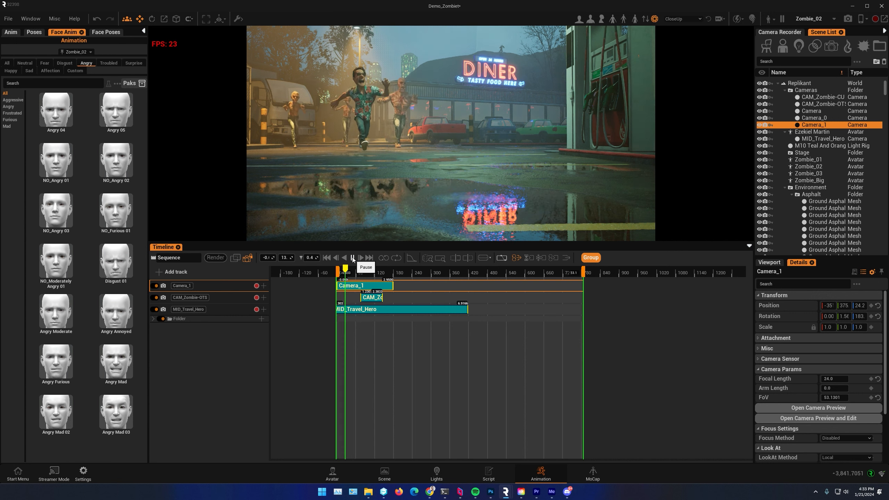
{"action": "left_click", "coordinate": [352, 257]}
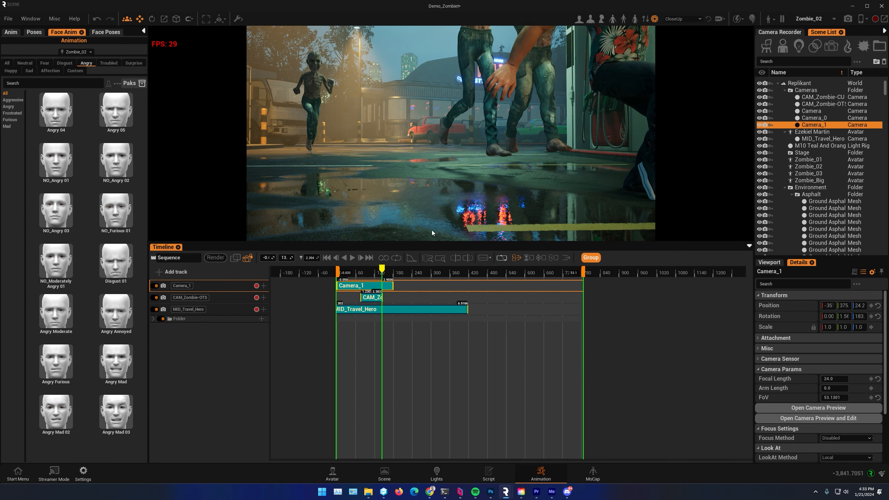
{"action": "left_click_drag", "start_coordinate": [386, 269], "coordinate": [360, 268]}
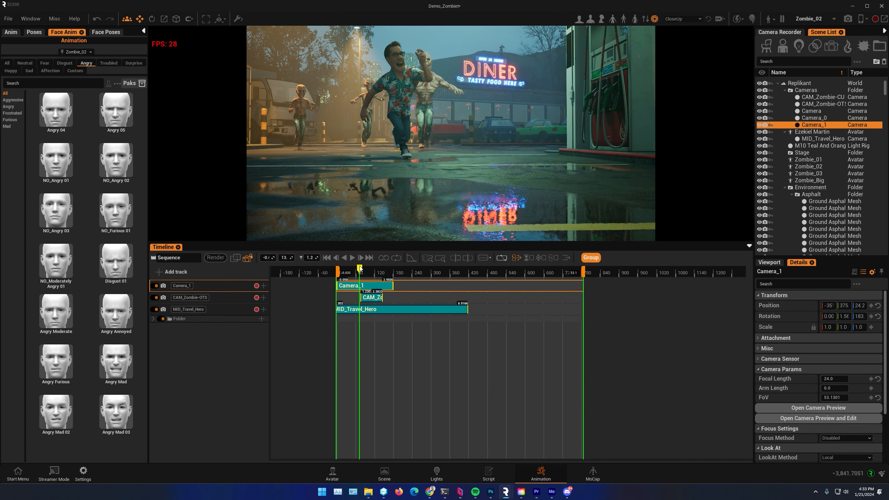
Check each zombie and the hero in the Camera_1 shot by selecting them individually, and scrub back to about 0.7
{"action": "left_click", "coordinate": [300, 114]}
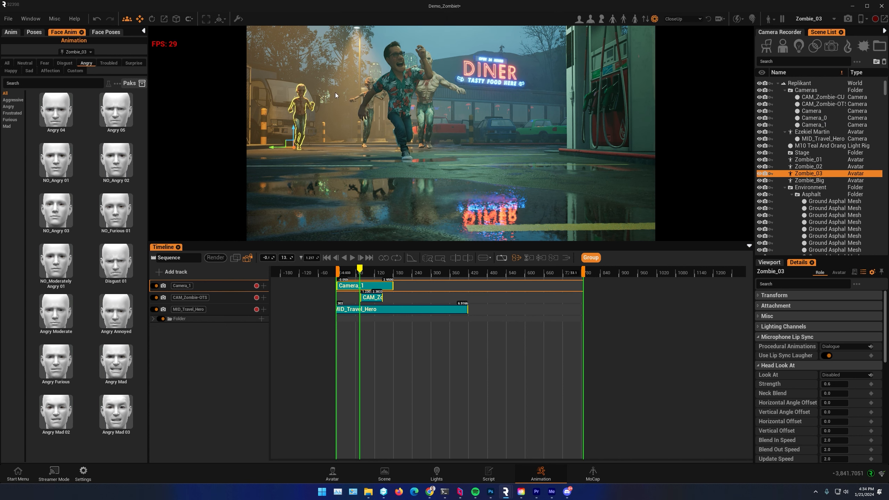
{"action": "left_click", "coordinate": [368, 110]}
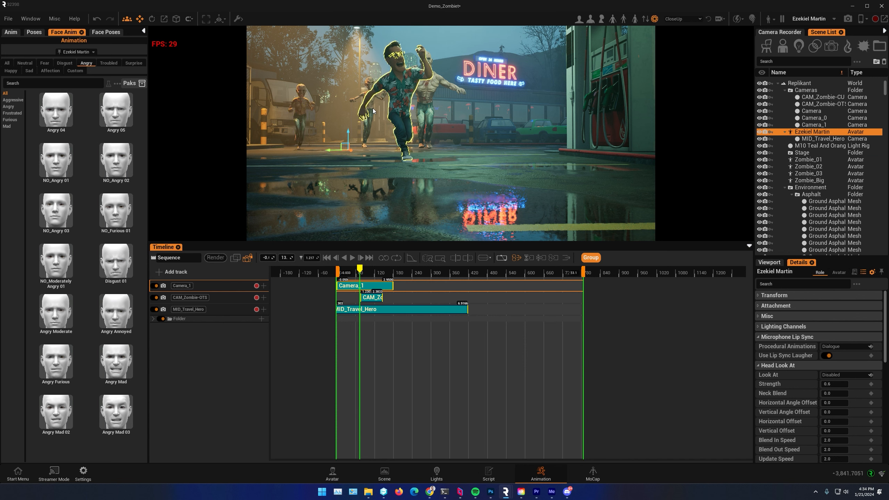
{"action": "left_click", "coordinate": [367, 85]}
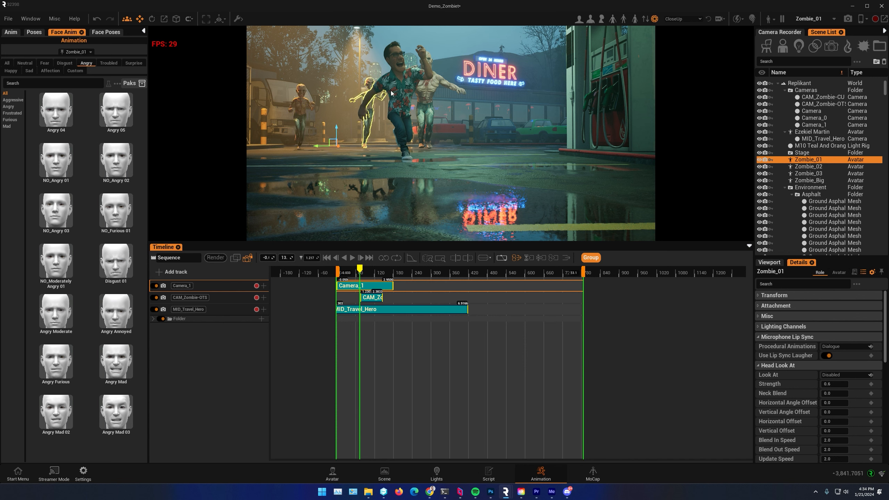
{"action": "left_click", "coordinate": [426, 98]}
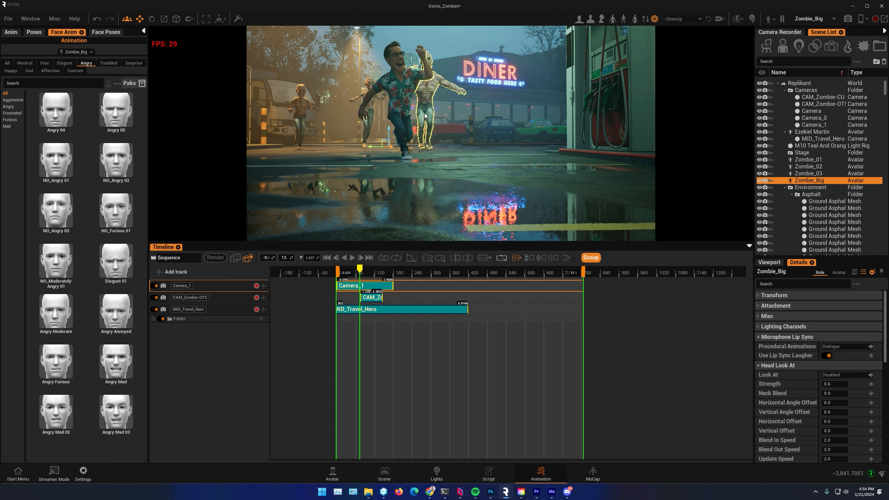
{"action": "left_click_drag", "start_coordinate": [363, 272], "coordinate": [358, 216]}
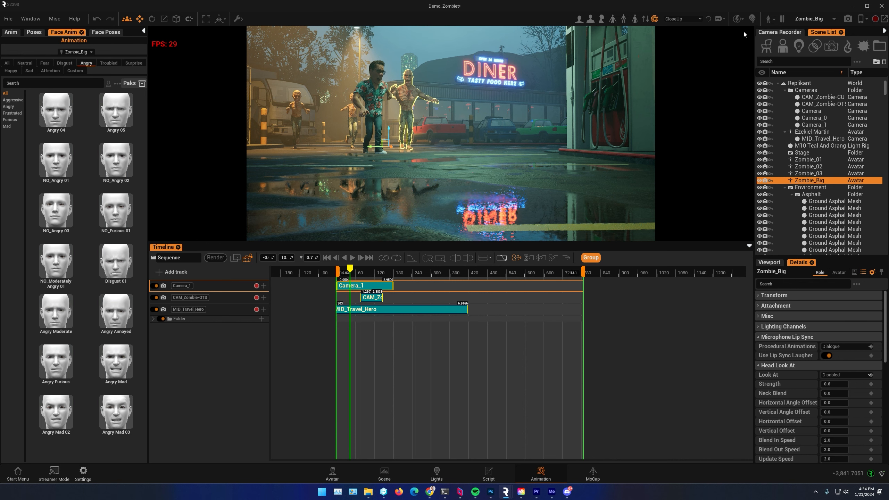
Filter the scene list to cameras, select the camera named Camera, and leave the sequence camera view
{"action": "left_click", "coordinate": [832, 49]}
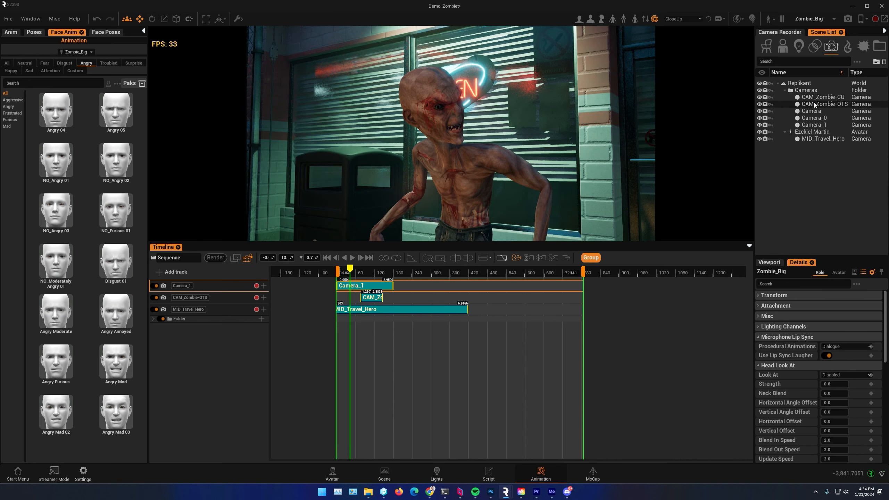
{"action": "mouse_move", "coordinate": [816, 140]}
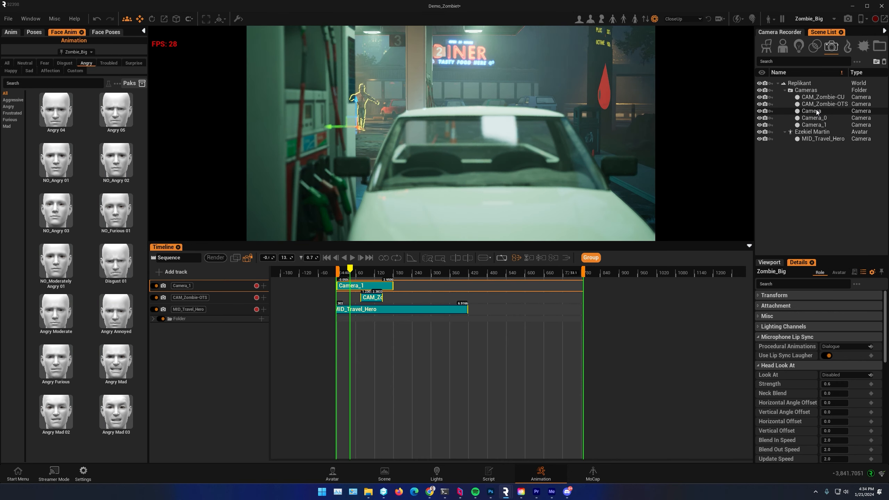
{"action": "left_click", "coordinate": [816, 112]}
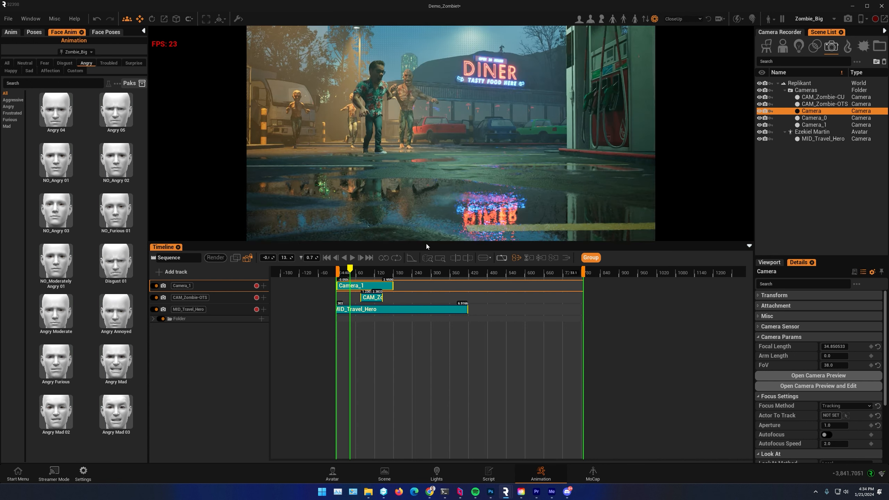
{"action": "left_click", "coordinate": [236, 258]}
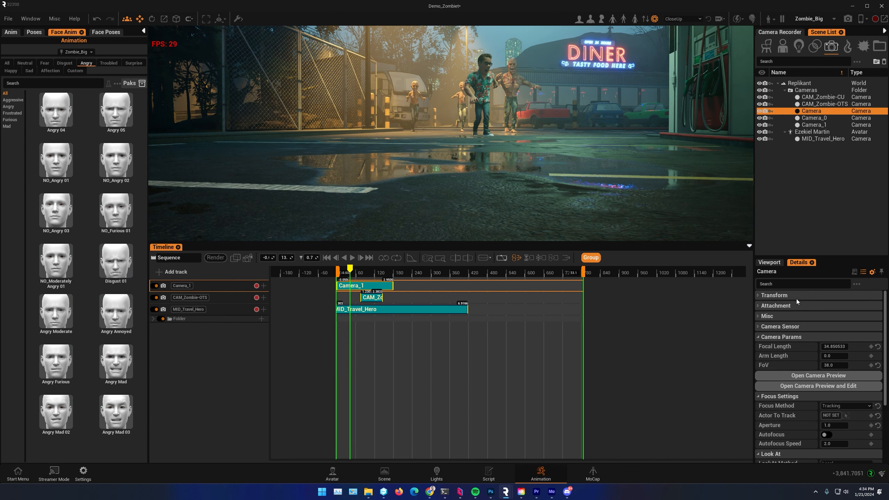
Pilot the selected camera to look over the pickup's bed toward the hero and zombies by the gas pumps, and save the new view
{"action": "mouse_move", "coordinate": [807, 110]}
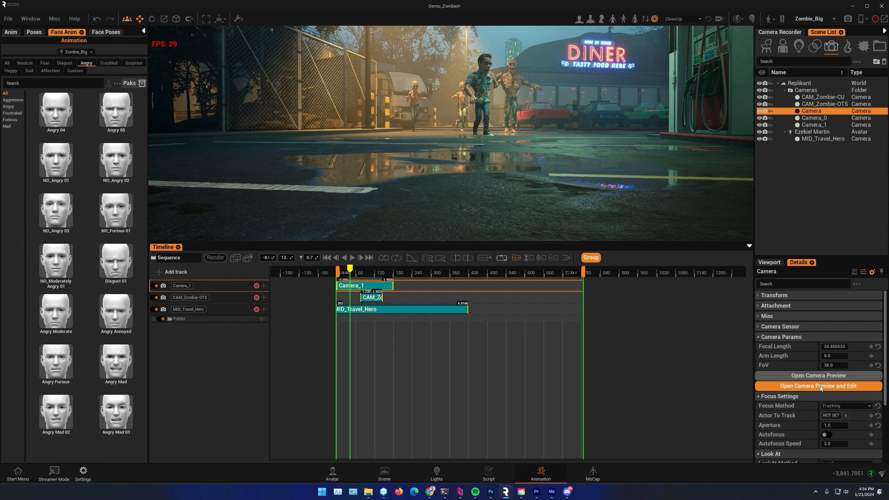
{"action": "left_click", "coordinate": [819, 386]}
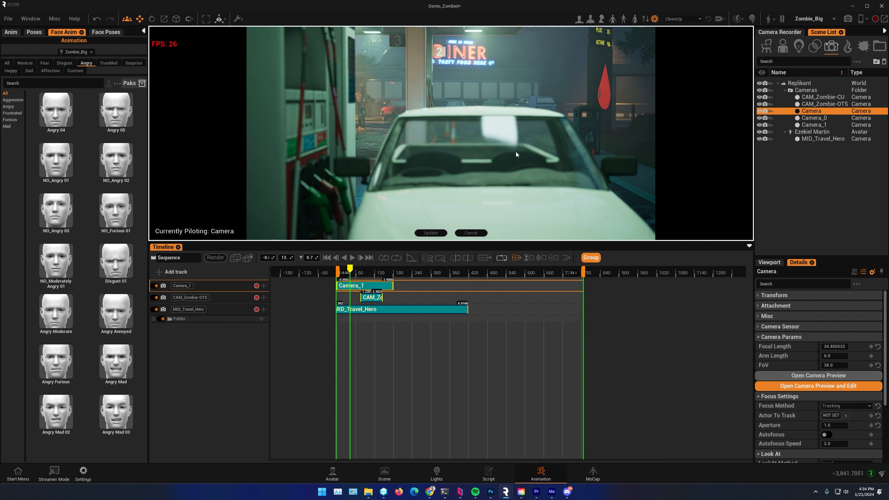
{"action": "right_click_drag", "start_coordinate": [451, 133], "coordinate": [396, 142]}
{"action": "key", "text": "d"}
{"action": "key", "text": "a"}
{"action": "key", "text": "a"}
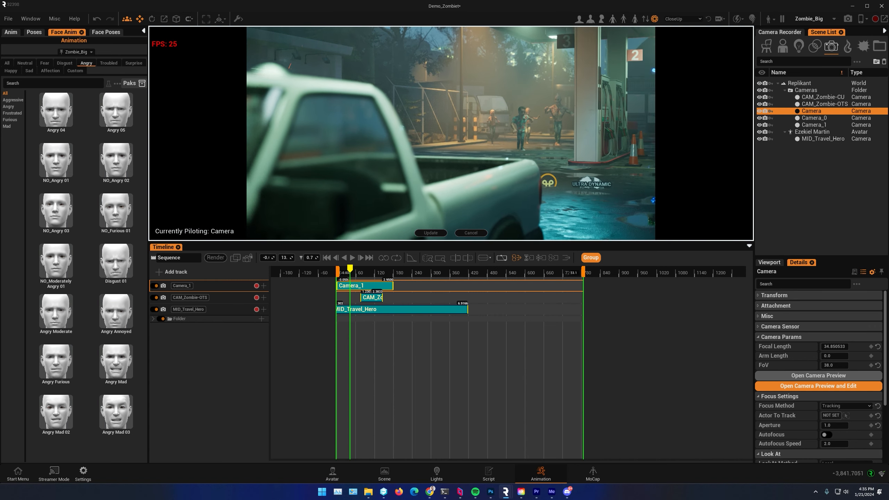
{"action": "key", "text": "w"}
{"action": "key", "text": "d"}
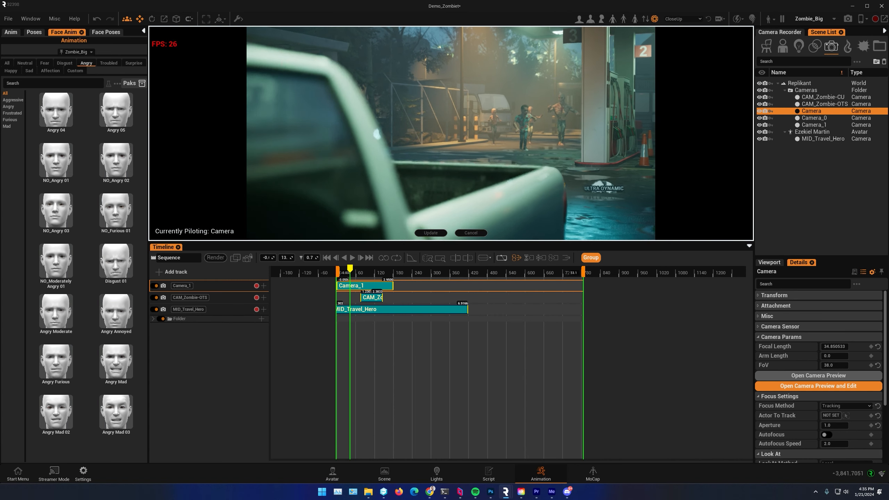
{"action": "key", "text": "w"}
{"action": "mouse_move", "coordinate": [396, 142]}
{"action": "right_mouse_down"}
{"action": "mouse_move", "coordinate": [378, 138]}
{"action": "mouse_move", "coordinate": [386, 139]}
{"action": "right_mouse_up"}
{"action": "left_click", "coordinate": [431, 233]}
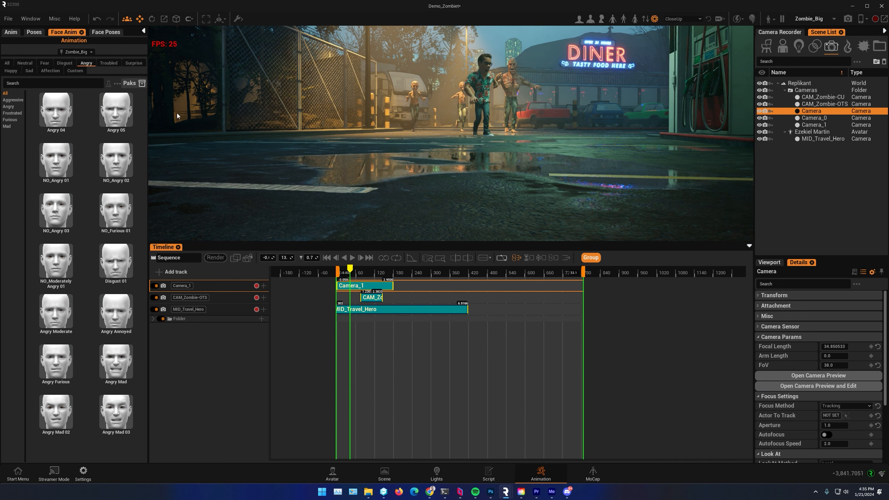
Rename the selected camera CAM_Car and add it to the timeline as a track
{"action": "double_click", "coordinate": [808, 110]}
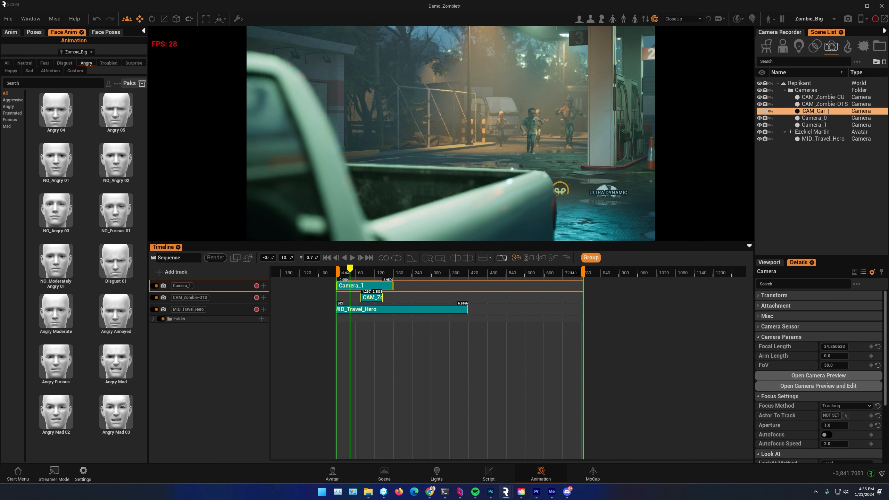
{"action": "key", "text": "Return"}
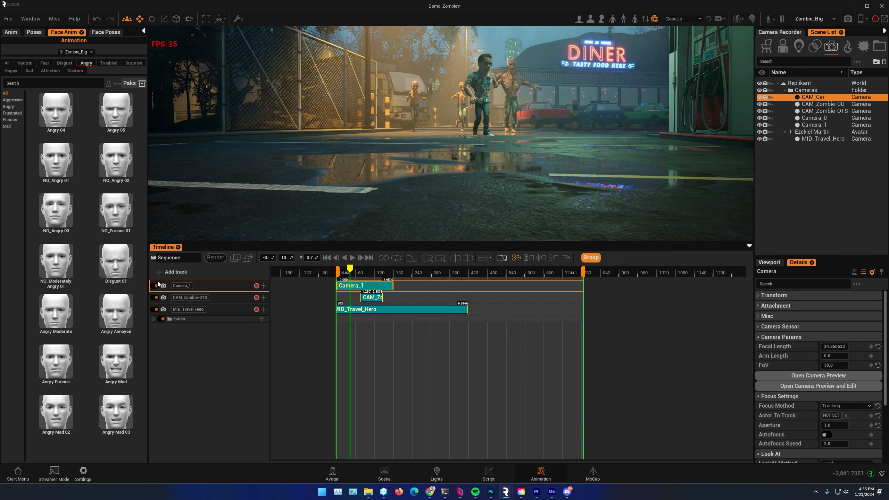
{"action": "left_click", "coordinate": [160, 274]}
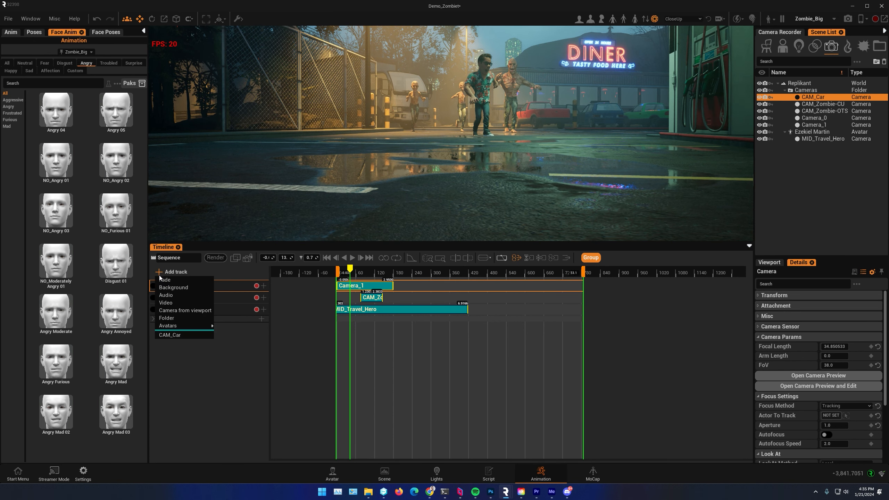
{"action": "left_click", "coordinate": [170, 334]}
Make CAM_Car the topmost track and shorten its clip to a brief shot at the sequence start, ending just before 0.667
{"action": "left_click_drag", "start_coordinate": [406, 274], "coordinate": [372, 269]}
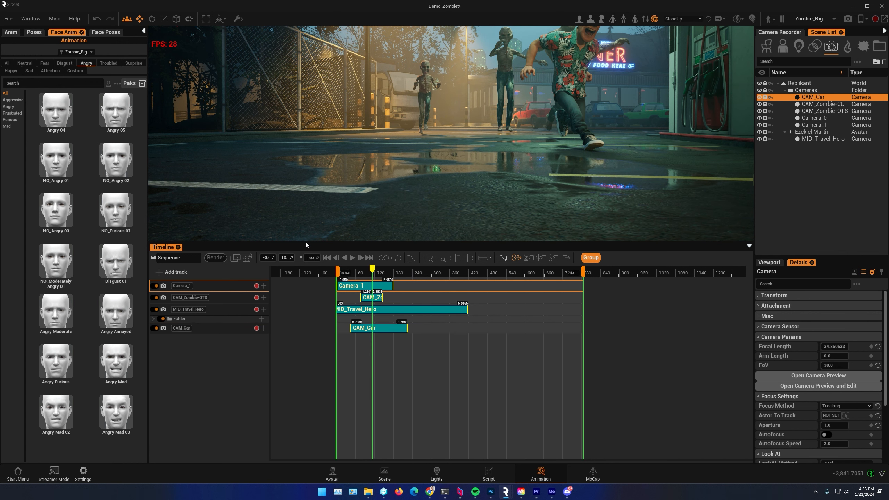
{"action": "left_click", "coordinate": [247, 259]}
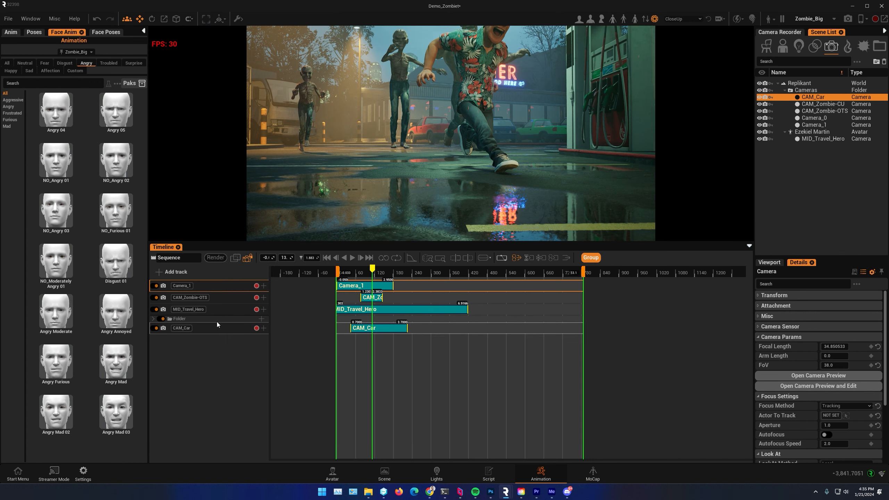
{"action": "left_click_drag", "start_coordinate": [372, 268], "coordinate": [328, 283]}
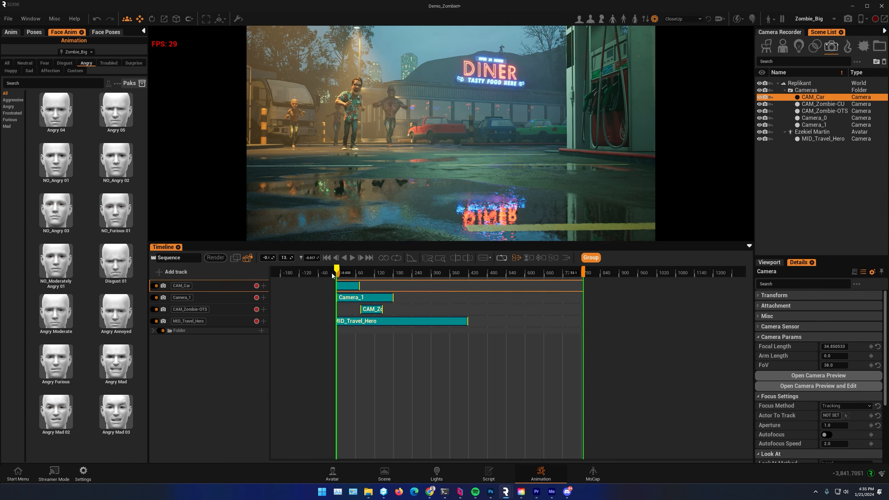
{"action": "left_click_drag", "start_coordinate": [337, 270], "coordinate": [349, 270]}
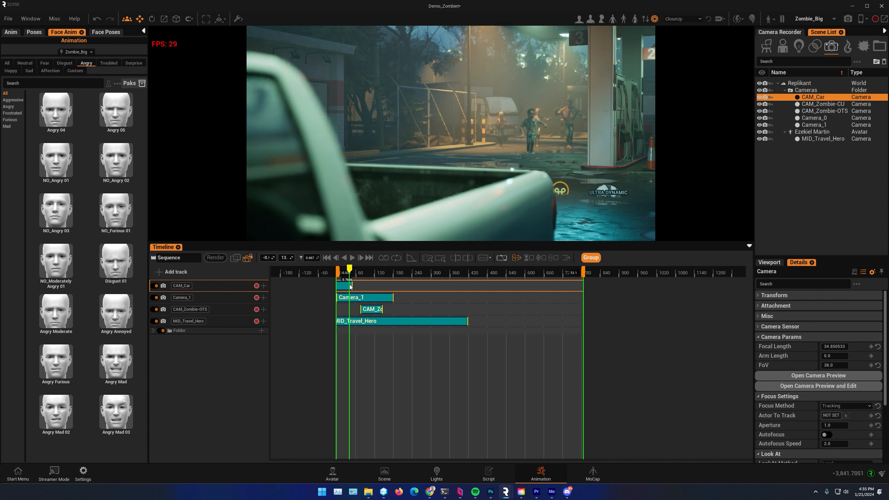
{"action": "mouse_move", "coordinate": [357, 270]}
{"action": "left_mouse_down"}
{"action": "mouse_move", "coordinate": [388, 275]}
{"action": "mouse_move", "coordinate": [339, 273]}
{"action": "mouse_move", "coordinate": [349, 274]}
{"action": "left_mouse_up"}
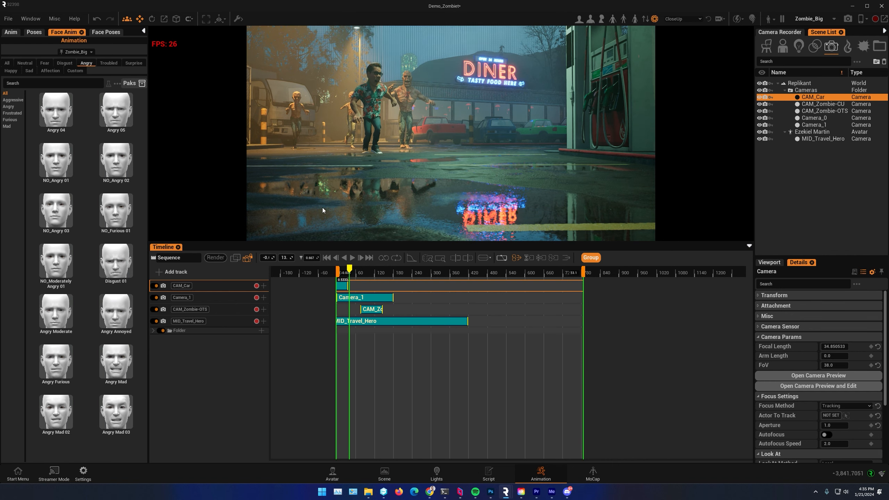
Leave the sequence camera view and frame a close free view of the zombie in front of the OPEN sign
{"action": "left_click", "coordinate": [247, 258]}
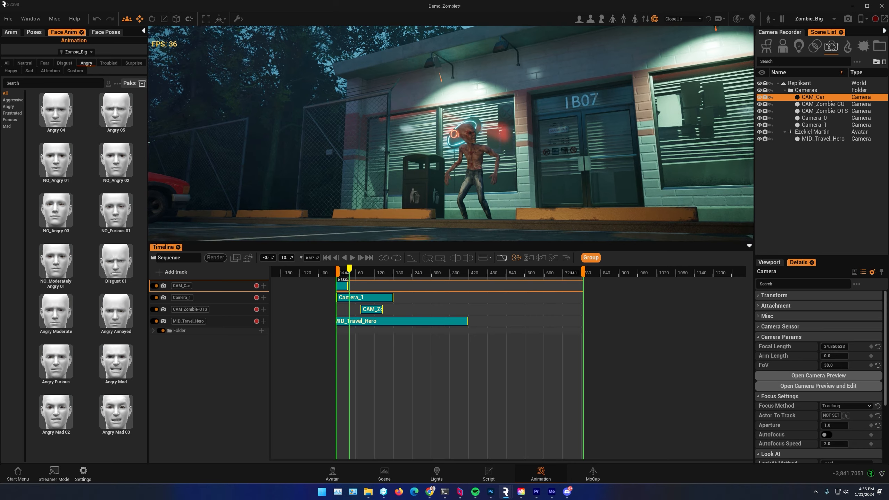
{"action": "key", "text": "w"}
{"action": "key", "text": "s"}
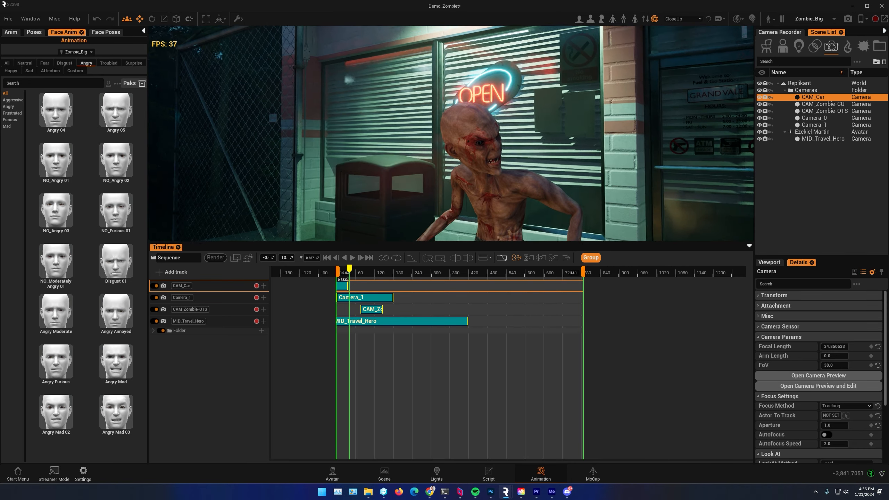
{"action": "key", "text": "w"}
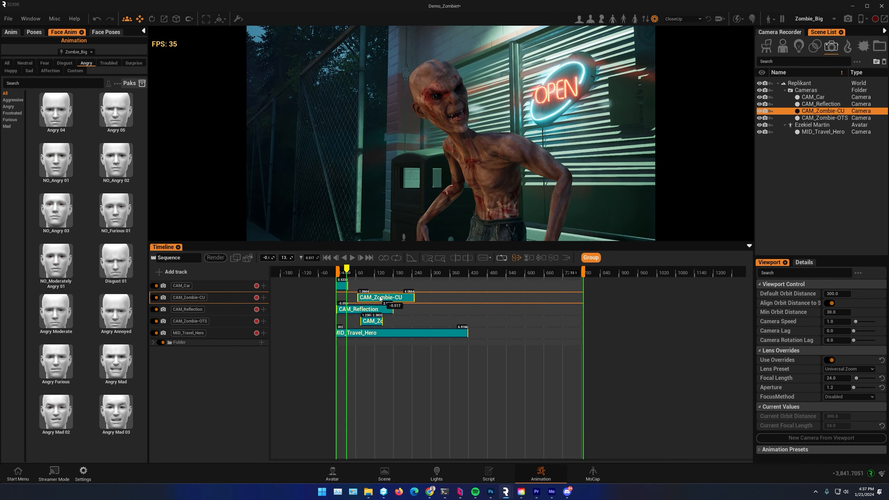
Move the CAM_Zombie-CU clip to follow the CAM_Car shot and trim its end to just before the CAM_Zombie-OTS clip
{"action": "left_click_drag", "start_coordinate": [380, 298], "coordinate": [367, 298]}
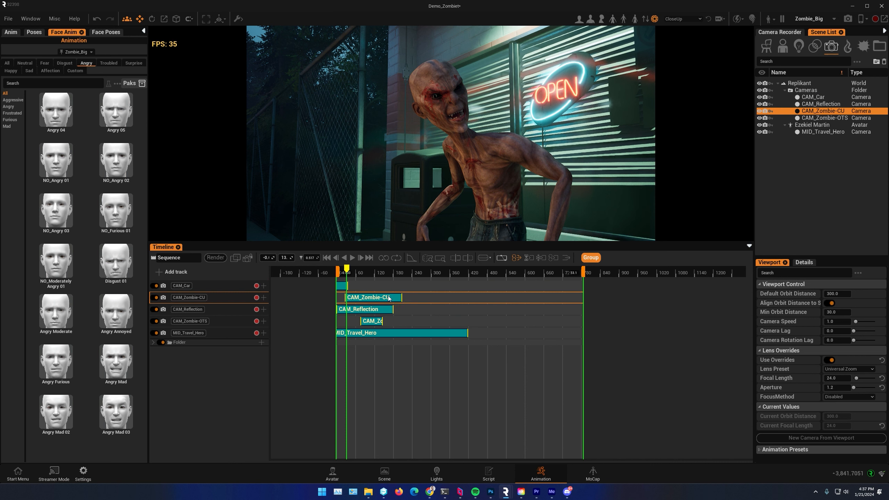
{"action": "left_click_drag", "start_coordinate": [400, 298], "coordinate": [365, 299]}
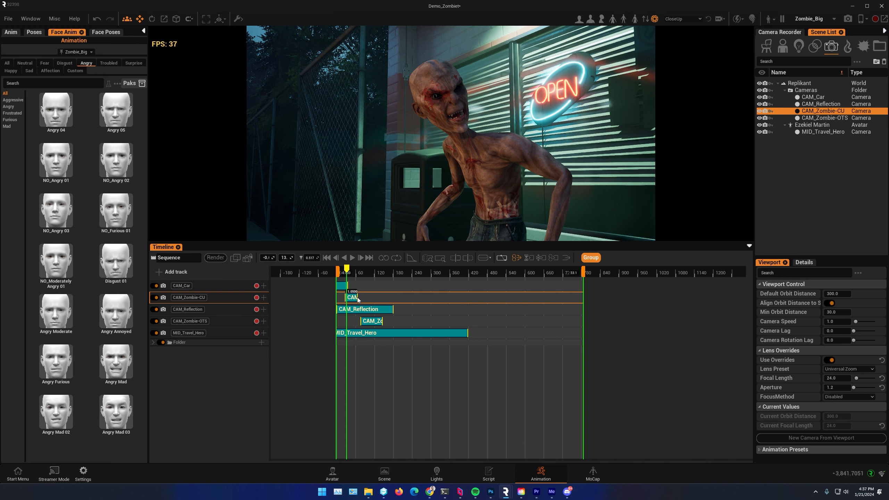
{"action": "mouse_move", "coordinate": [347, 269]}
{"action": "left_mouse_down"}
{"action": "mouse_move", "coordinate": [365, 274]}
{"action": "mouse_move", "coordinate": [350, 277]}
{"action": "left_mouse_up"}
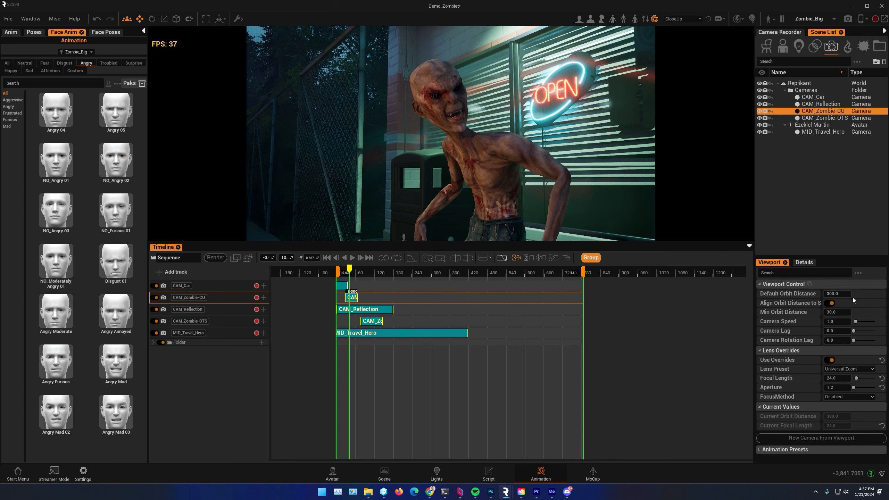
Set CAM_Zombie-CU's focal length to 50 and its focus method to Tracking
{"action": "left_click", "coordinate": [765, 110]}
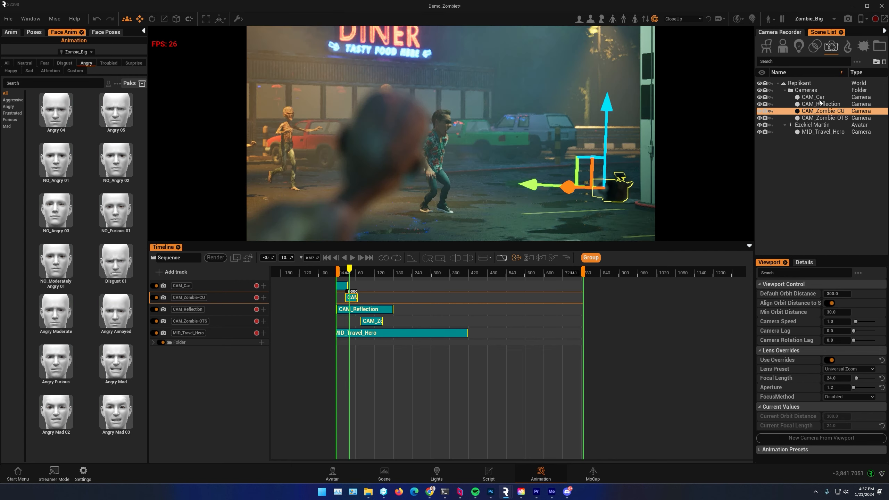
{"action": "left_click", "coordinate": [800, 262]}
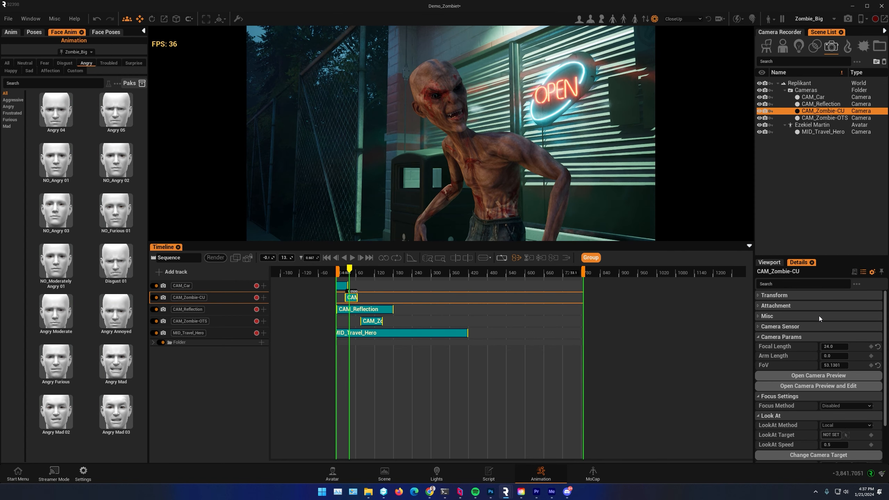
{"action": "left_click", "coordinate": [834, 346]}
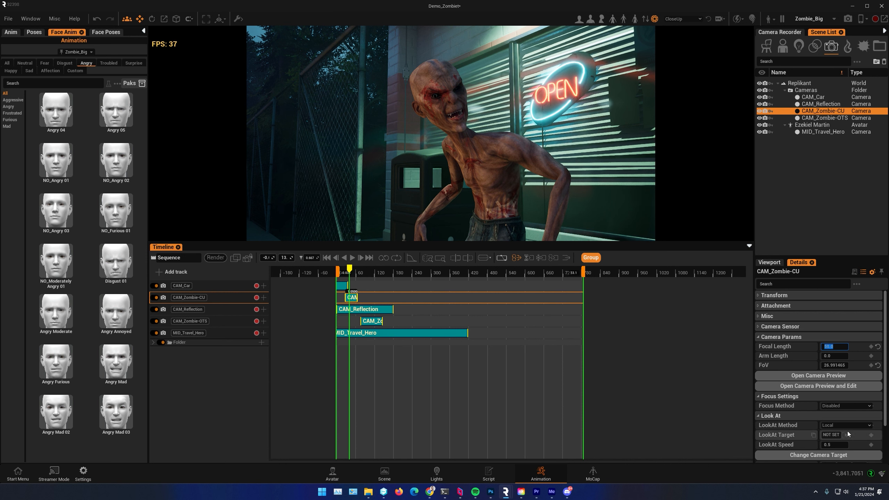
{"action": "left_click", "coordinate": [868, 406]}
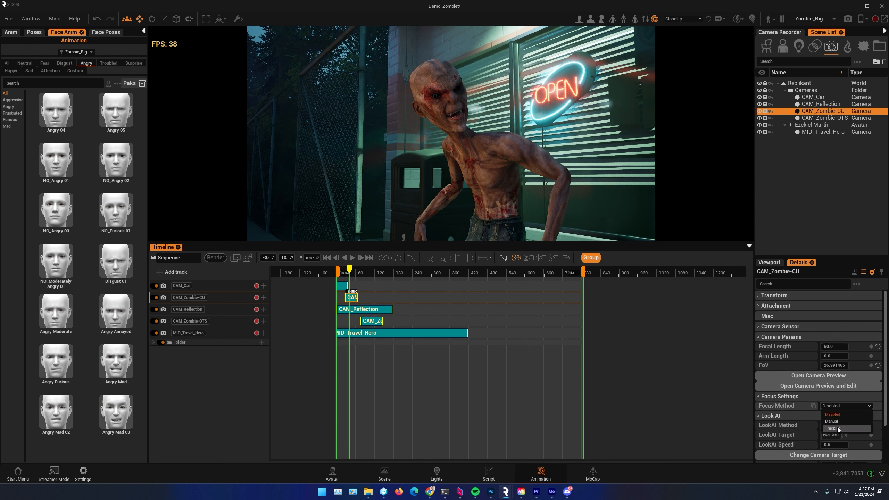
{"action": "left_click", "coordinate": [837, 428]}
Set CAM_Zombie-CU to track Zombie_02 for focus and set its aperture to 1.2
{"action": "left_click", "coordinate": [490, 155]}
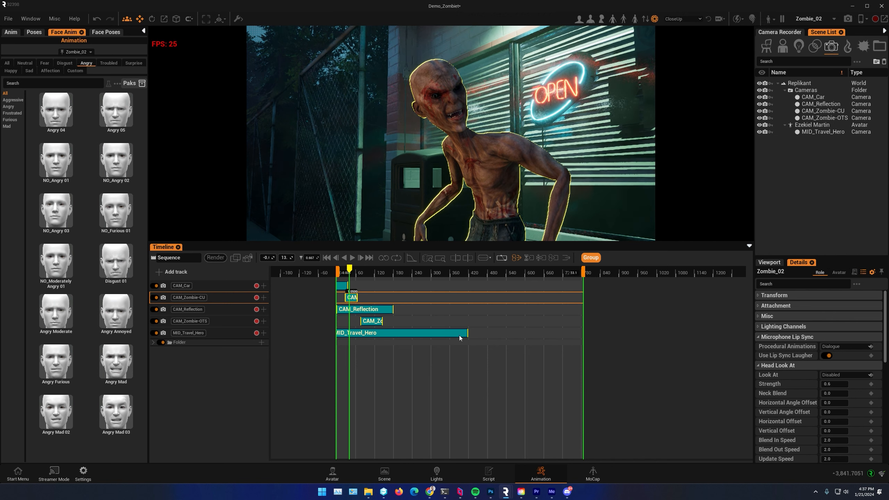
{"action": "left_click", "coordinate": [351, 297]}
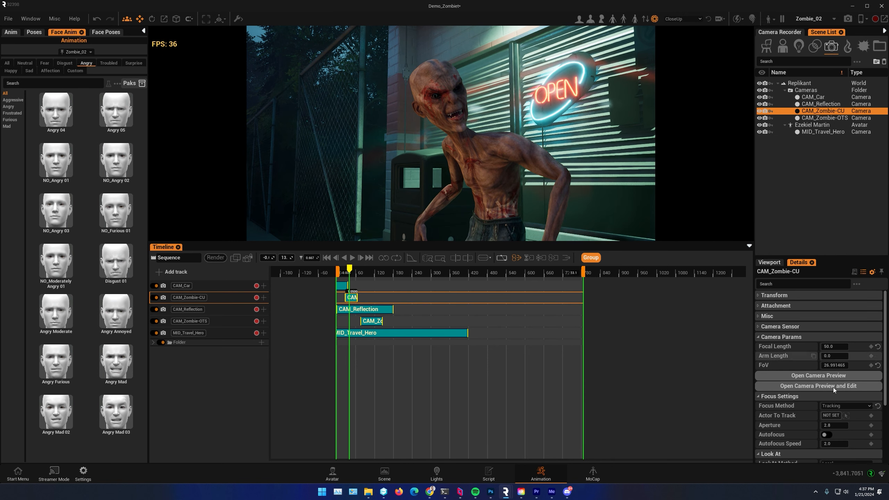
{"action": "left_click", "coordinate": [846, 415]}
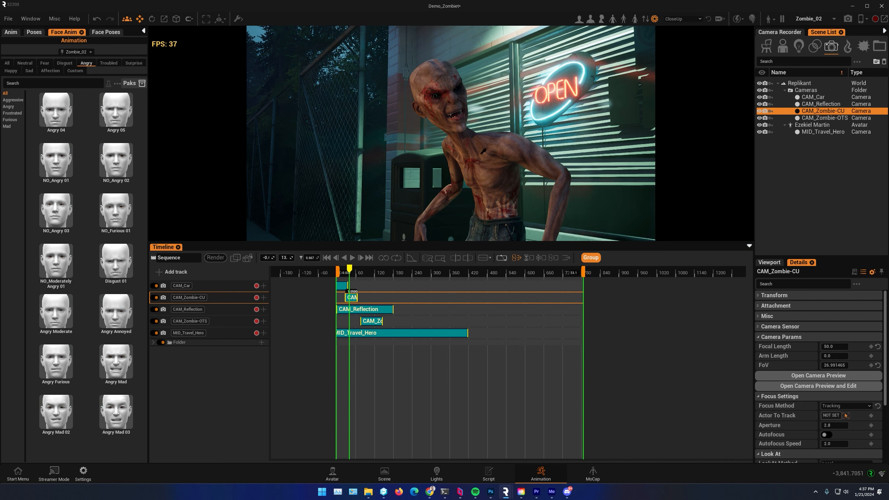
{"action": "left_click", "coordinate": [835, 425]}
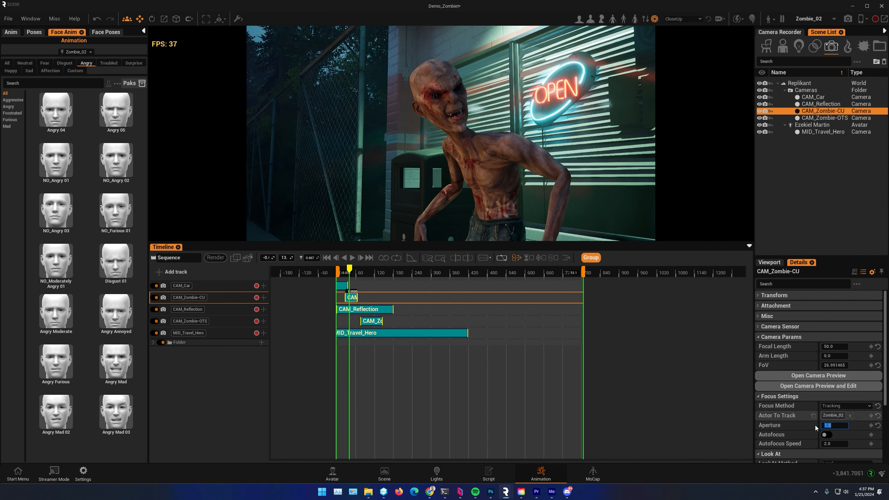
{"action": "scroll", "coordinate": [802, 420], "scroll_direction": "down", "scroll_amount": 3}
{"action": "scroll", "coordinate": [802, 420], "scroll_direction": "down", "scroll_amount": 3}
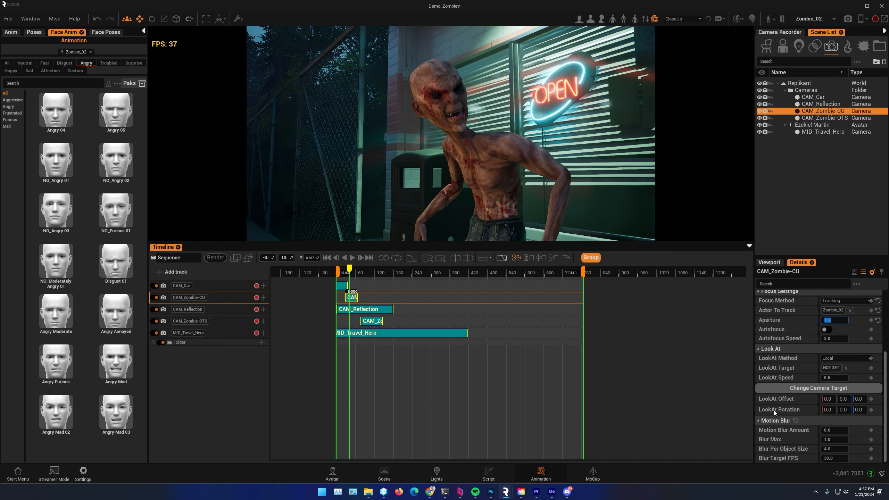
Switch to the sequence camera view and place the playhead within the CAM_Zombie-CU clip
{"action": "mouse_move", "coordinate": [350, 269]}
{"action": "left_mouse_down"}
{"action": "mouse_move", "coordinate": [338, 271]}
{"action": "mouse_move", "coordinate": [364, 273]}
{"action": "mouse_move", "coordinate": [354, 280]}
{"action": "left_mouse_up"}
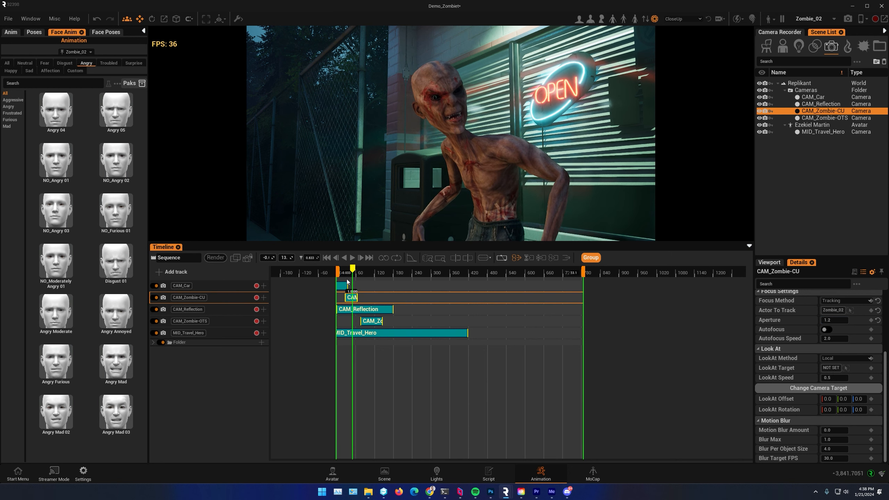
{"action": "left_click", "coordinate": [248, 259]}
{"action": "mouse_move", "coordinate": [353, 272]}
{"action": "left_mouse_down"}
{"action": "mouse_move", "coordinate": [333, 272]}
{"action": "mouse_move", "coordinate": [350, 273]}
{"action": "mouse_move", "coordinate": [353, 282]}
{"action": "left_mouse_up"}
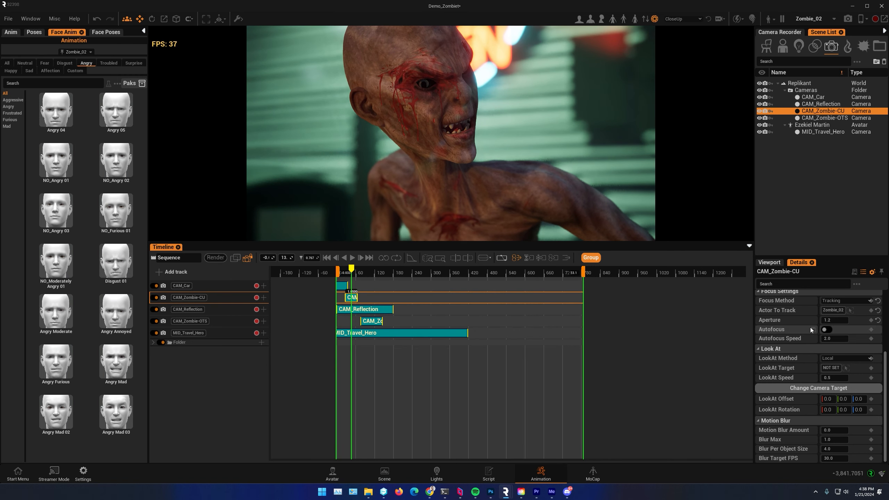
Shift CAM_Zombie-CU in the negative X direction so more of the OPEN sign comes into frame
{"action": "scroll", "coordinate": [810, 328], "scroll_direction": "up", "scroll_amount": 5}
{"action": "left_click", "coordinate": [759, 298]}
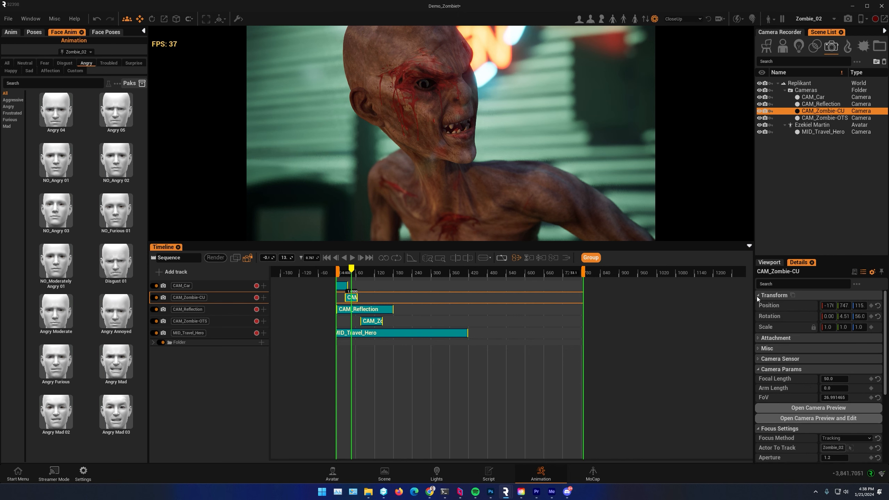
{"action": "left_click_drag", "start_coordinate": [831, 307], "coordinate": [810, 307]}
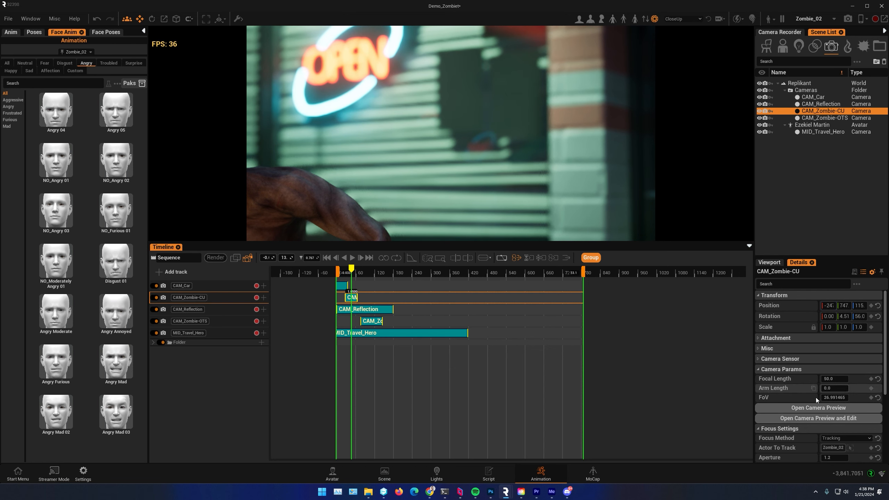
{"action": "scroll", "coordinate": [786, 438], "scroll_direction": "down", "scroll_amount": 3}
{"action": "scroll", "coordinate": [786, 439], "scroll_direction": "down", "scroll_amount": 1}
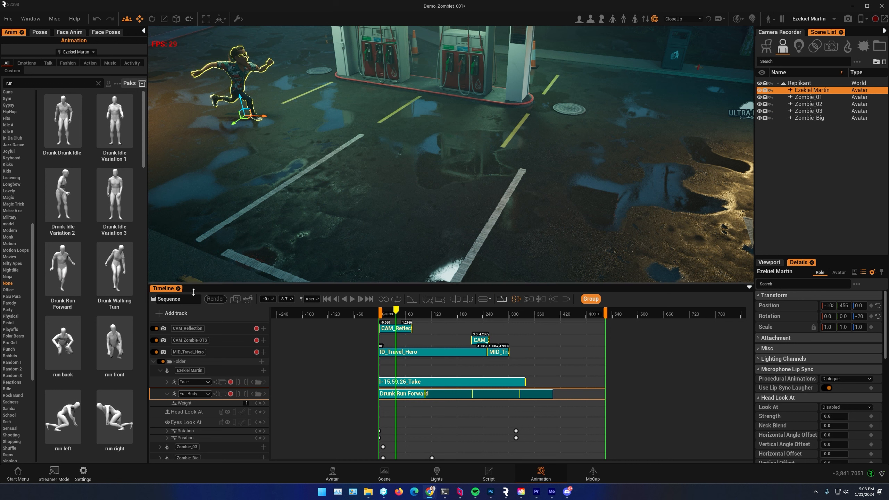
Play the chase sequence in the free view, then return the playhead to about 1.55
{"action": "left_click", "coordinate": [352, 299]}
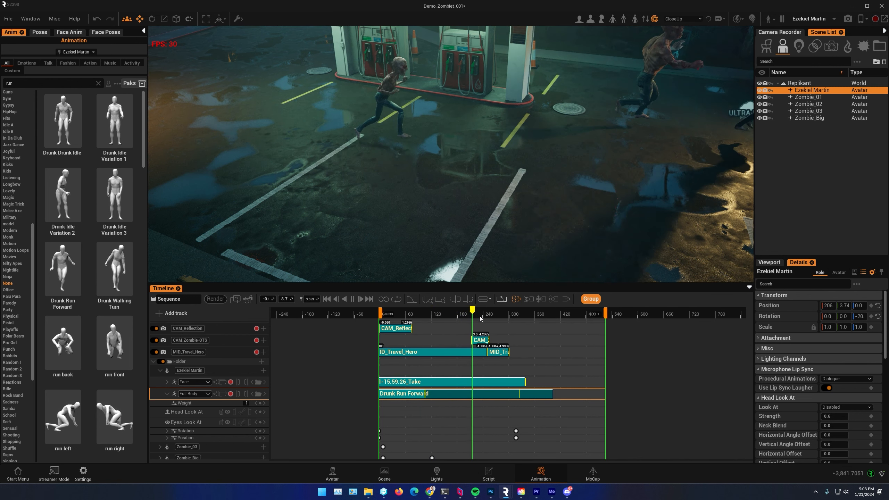
{"action": "left_click", "coordinate": [415, 314]}
{"action": "left_click_drag", "start_coordinate": [415, 315], "coordinate": [419, 316]}
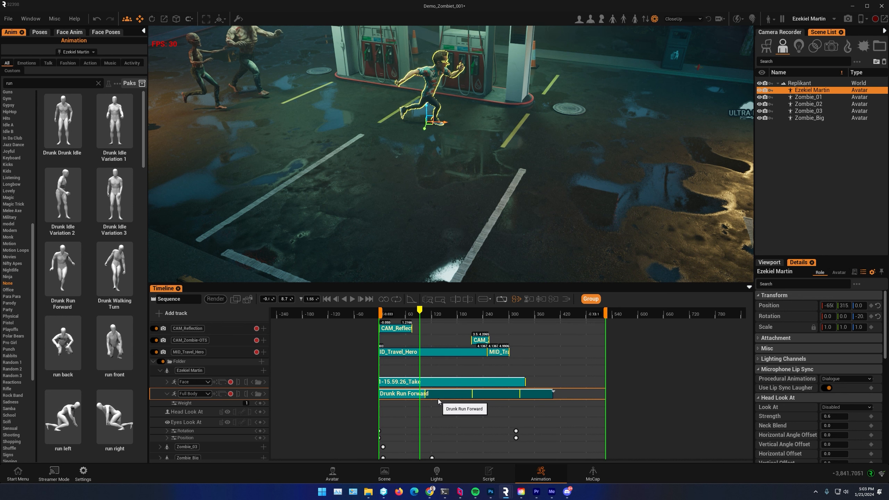
Extend the hero's Drunk Run Forward full-body clip past the end of the sequence range
{"action": "left_click", "coordinate": [528, 300]}
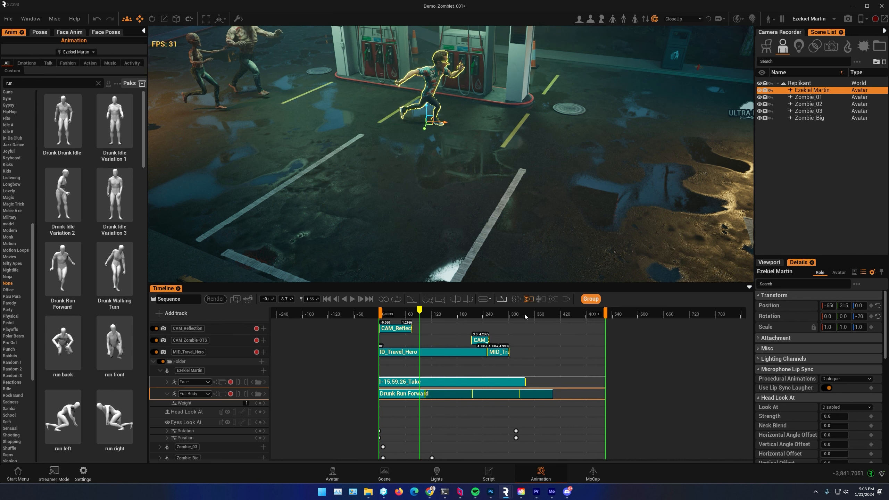
{"action": "left_click", "coordinate": [517, 300]}
{"action": "left_click_drag", "start_coordinate": [555, 393], "coordinate": [666, 400]}
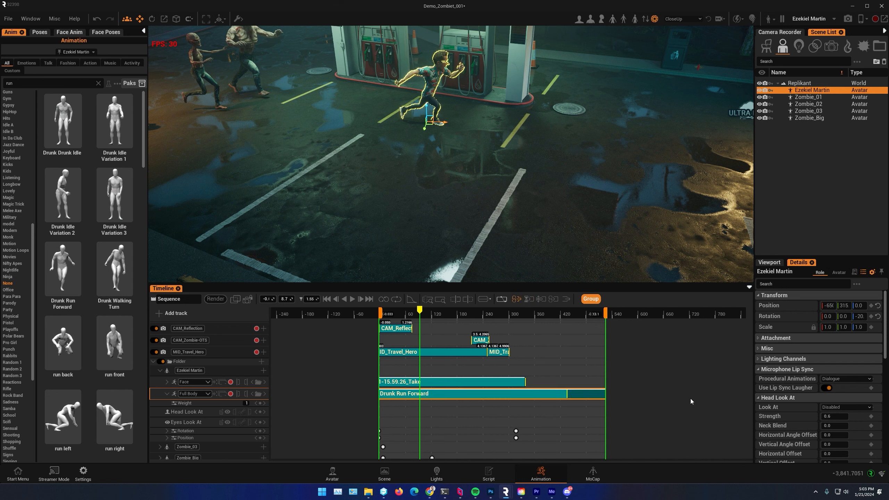
{"action": "mouse_move", "coordinate": [420, 317]}
{"action": "left_mouse_down"}
{"action": "mouse_move", "coordinate": [449, 317]}
{"action": "mouse_move", "coordinate": [420, 324]}
{"action": "left_mouse_up"}
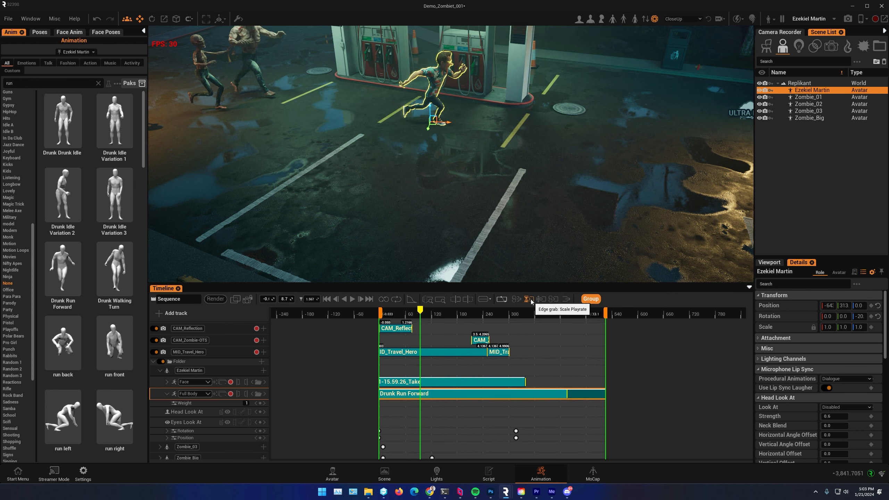
Extend the sequence end to about 14 and scale the Drunk Run Forward clip's playrate so it ends near frame 420
{"action": "left_click_drag", "start_coordinate": [606, 310], "coordinate": [746, 313]}
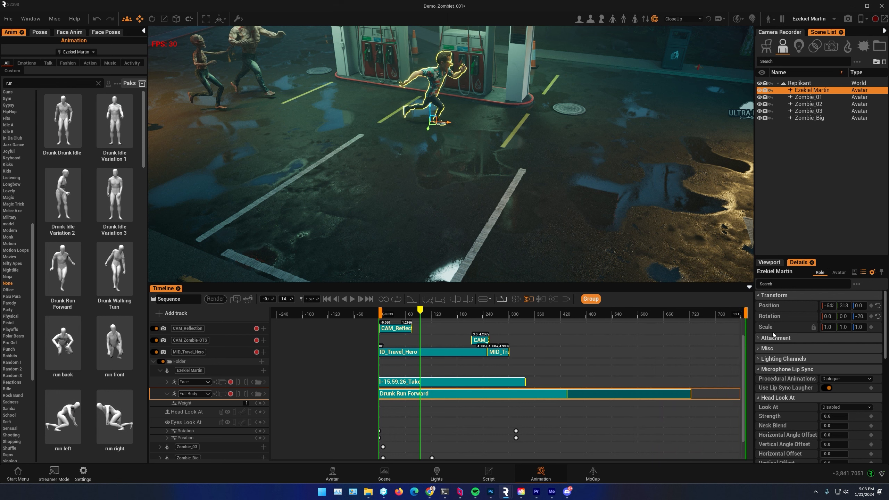
{"action": "left_click_drag", "start_coordinate": [685, 395], "coordinate": [567, 392]}
Play the run from near its start, stop at about 2.4 and inspect the runners' feet from a low view
{"action": "left_click_drag", "start_coordinate": [420, 311], "coordinate": [392, 313]}
{"action": "left_click", "coordinate": [357, 300]}
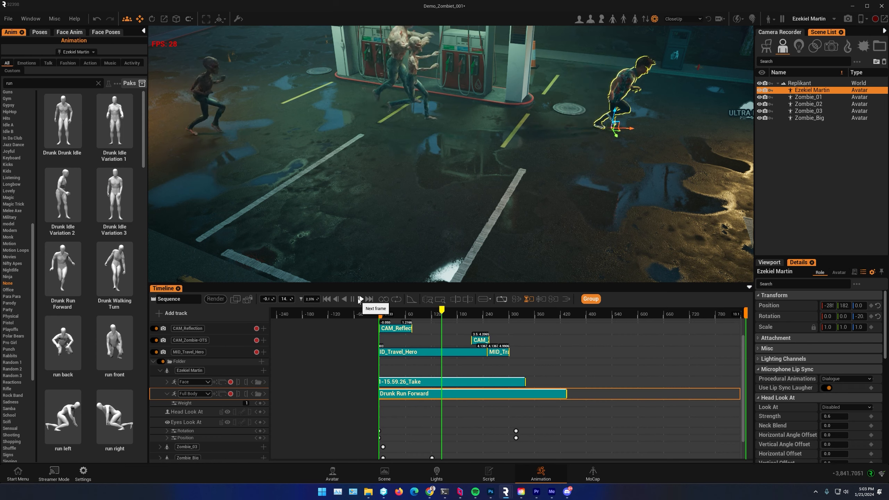
{"action": "left_click", "coordinate": [359, 299]}
{"action": "right_click_drag", "start_coordinate": [530, 145], "coordinate": [528, 122]}
{"action": "middle_click_drag", "start_coordinate": [528, 123], "coordinate": [496, 130]}
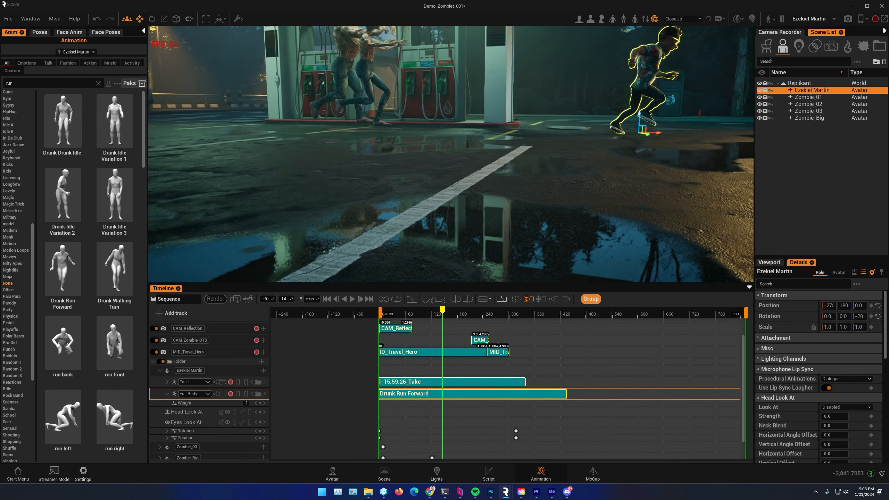
Select Zombie_01 beside the gas pumps and lower its Z position to about -15
{"action": "left_click", "coordinate": [153, 362]}
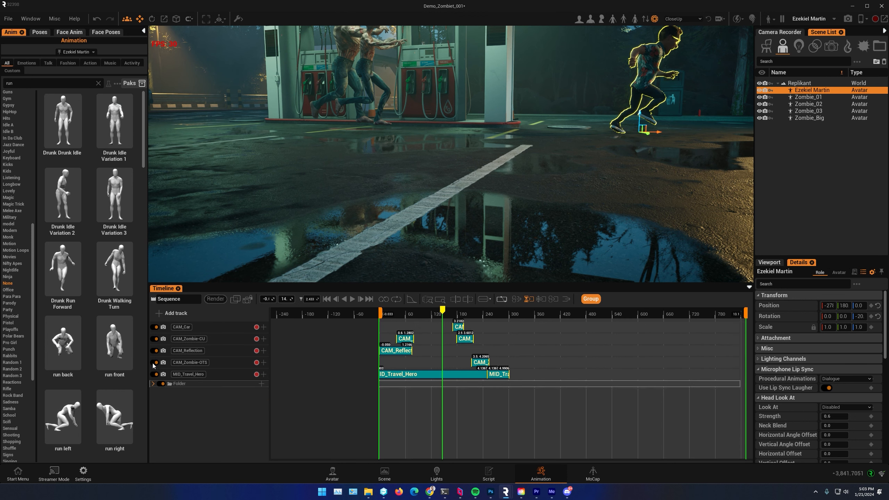
{"action": "left_click", "coordinate": [366, 66]}
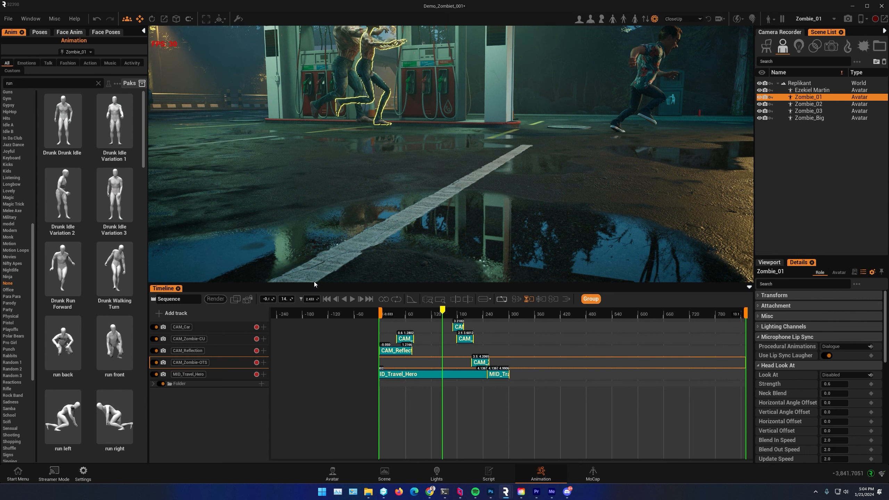
{"action": "left_click", "coordinate": [153, 384]}
{"action": "scroll", "coordinate": [188, 427], "scroll_direction": "down", "scroll_amount": 3}
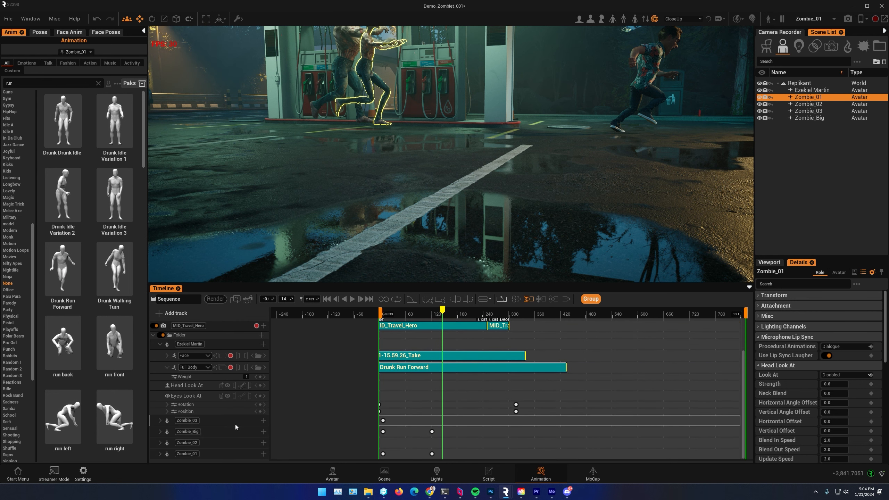
{"action": "left_click", "coordinate": [232, 423]}
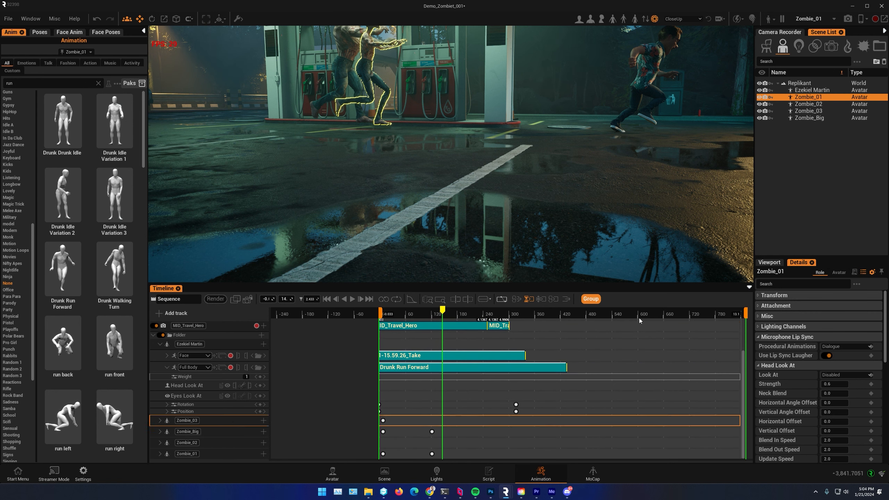
{"action": "left_click", "coordinate": [758, 295]}
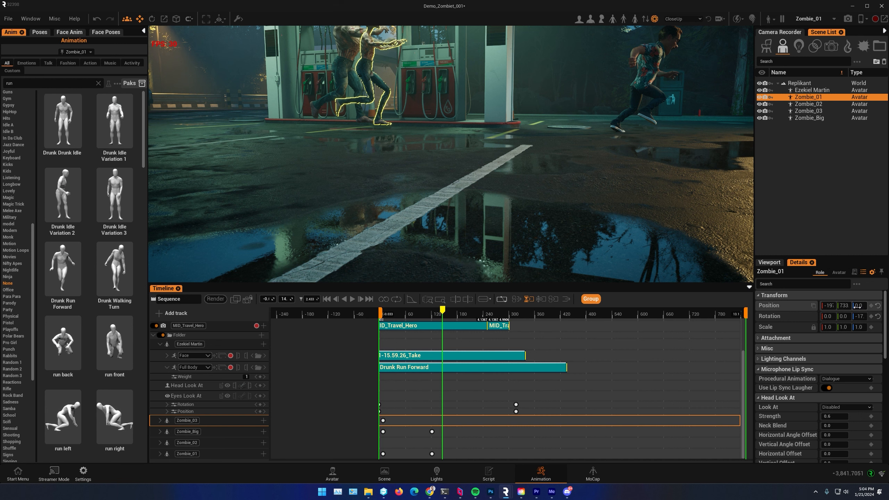
{"action": "left_click_drag", "start_coordinate": [860, 305], "coordinate": [840, 305]}
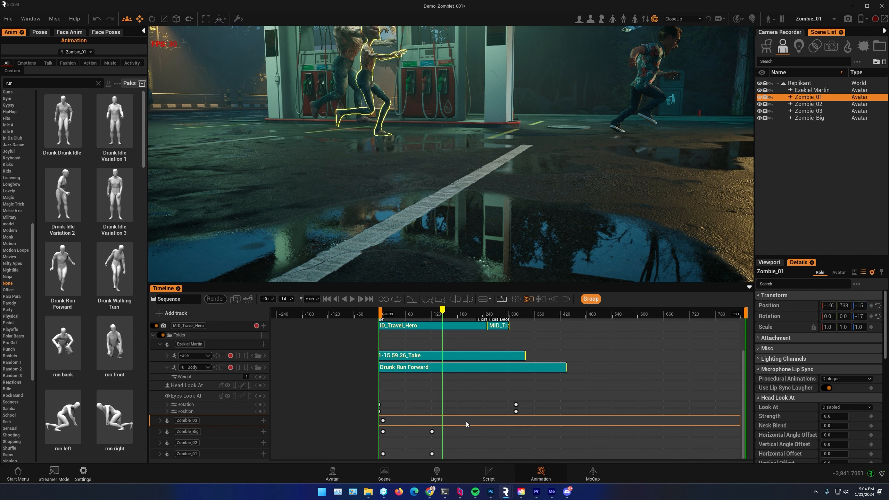
At about 5.55 in the sequence, lower Zombie_Big's Z position to about -34 to bring its feet to the ground
{"action": "scroll", "coordinate": [466, 421], "scroll_direction": "down", "scroll_amount": 4}
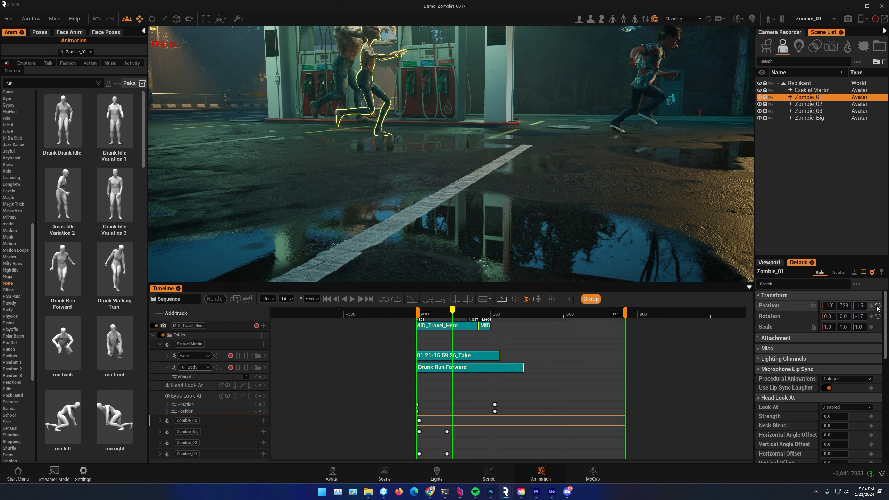
{"action": "left_click_drag", "start_coordinate": [453, 310], "coordinate": [496, 317]}
{"action": "right_click_drag", "start_coordinate": [495, 170], "coordinate": [633, 169]}
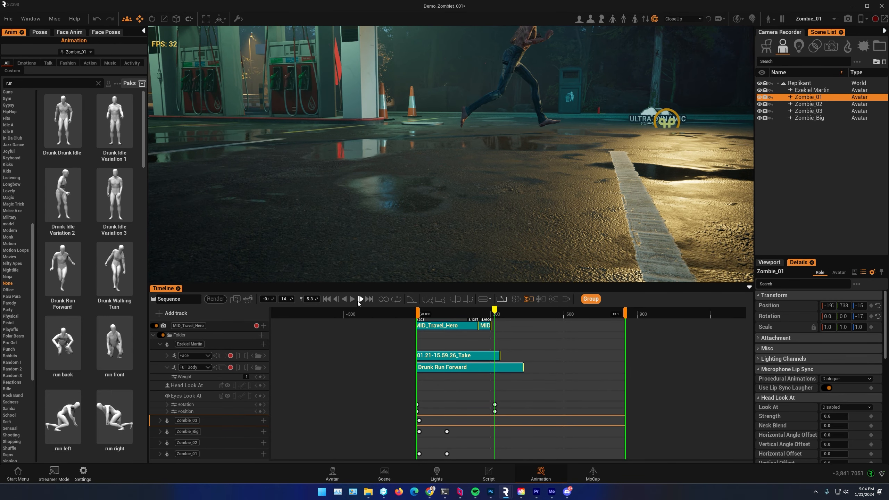
{"action": "left_click", "coordinate": [361, 299]}
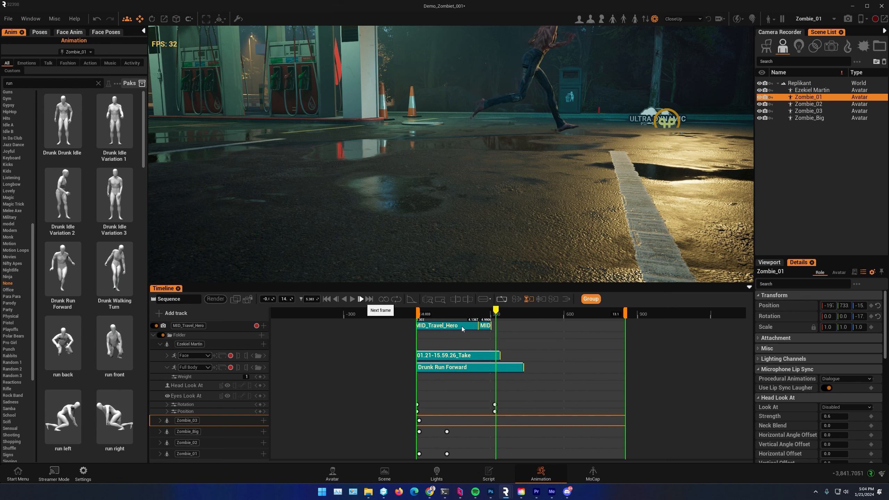
{"action": "mouse_move", "coordinate": [496, 309]}
{"action": "left_mouse_down"}
{"action": "mouse_move", "coordinate": [507, 310]}
{"action": "mouse_move", "coordinate": [498, 311]}
{"action": "left_mouse_up"}
{"action": "right_click_drag", "start_coordinate": [681, 168], "coordinate": [752, 173]}
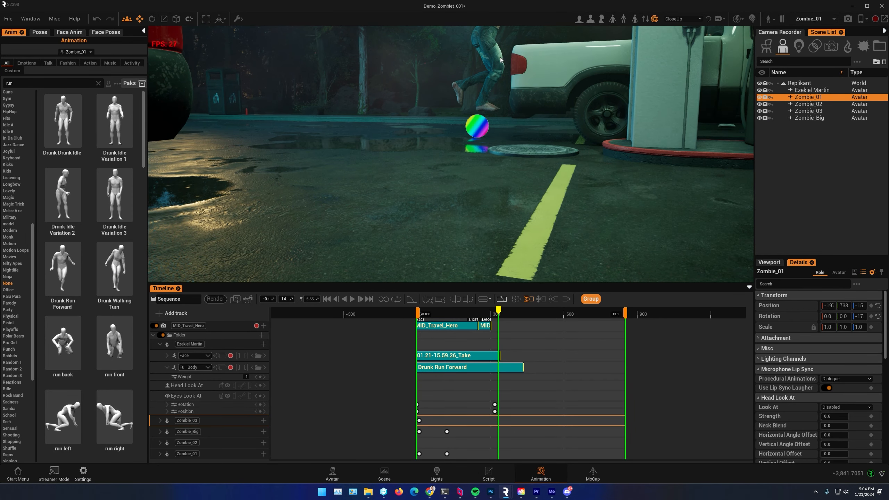
{"action": "left_click", "coordinate": [489, 57]}
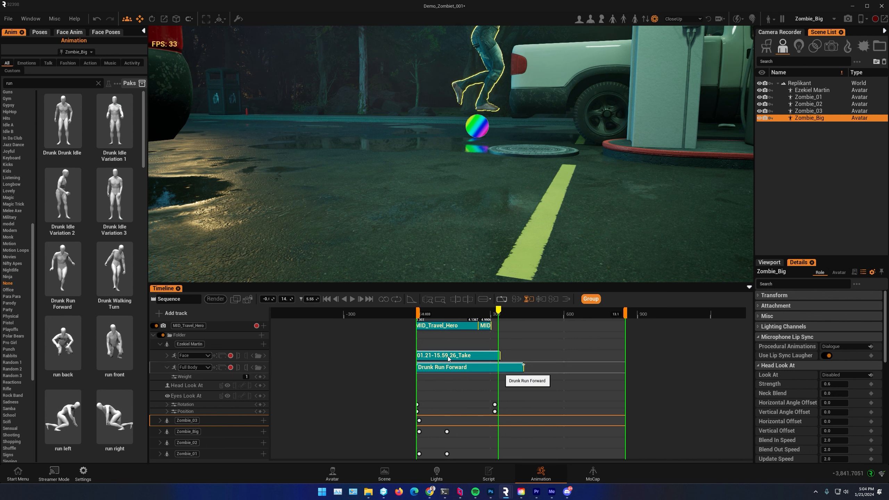
{"action": "left_click", "coordinate": [758, 295]}
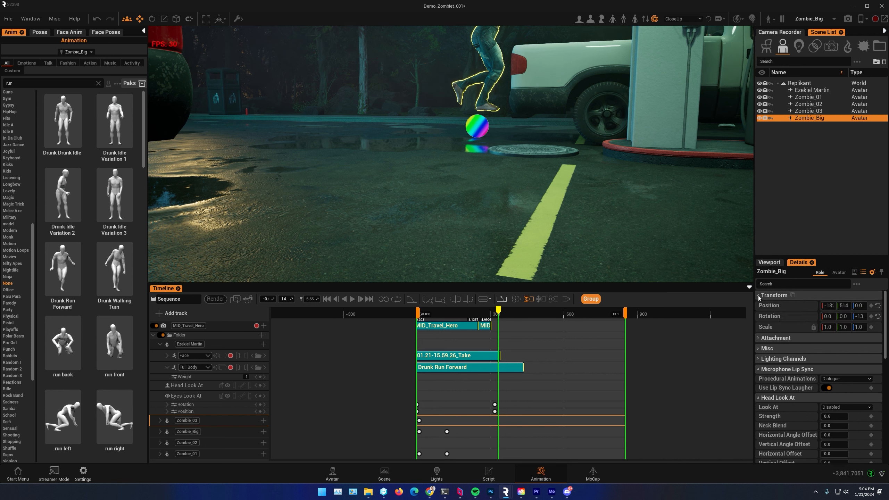
{"action": "left_click_drag", "start_coordinate": [860, 305], "coordinate": [843, 305]}
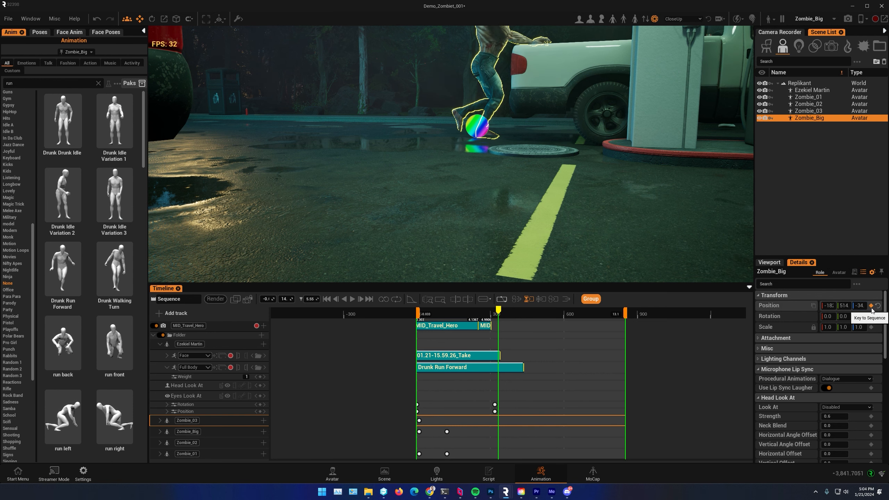
Lower Zombie_01's Z position to -37.981 beside the parked car and view the runners from the front
{"action": "right_click_drag", "start_coordinate": [708, 185], "coordinate": [753, 210]}
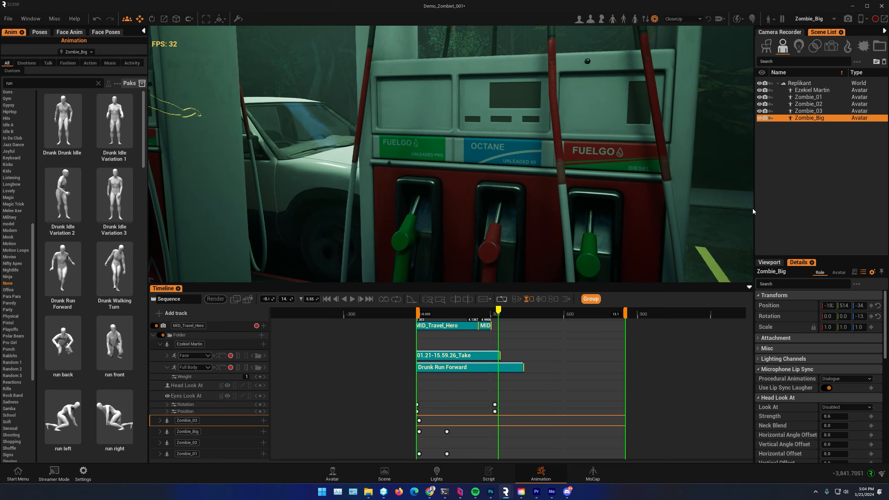
{"action": "right_click_drag", "start_coordinate": [626, 153], "coordinate": [483, 174]}
{"action": "left_click", "coordinate": [243, 131]}
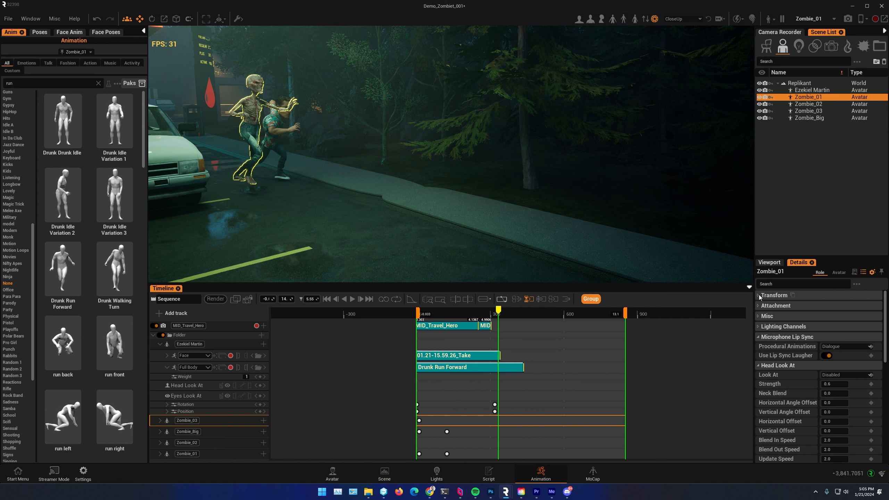
{"action": "left_click", "coordinate": [759, 295]}
{"action": "left_click_drag", "start_coordinate": [861, 305], "coordinate": [836, 306]}
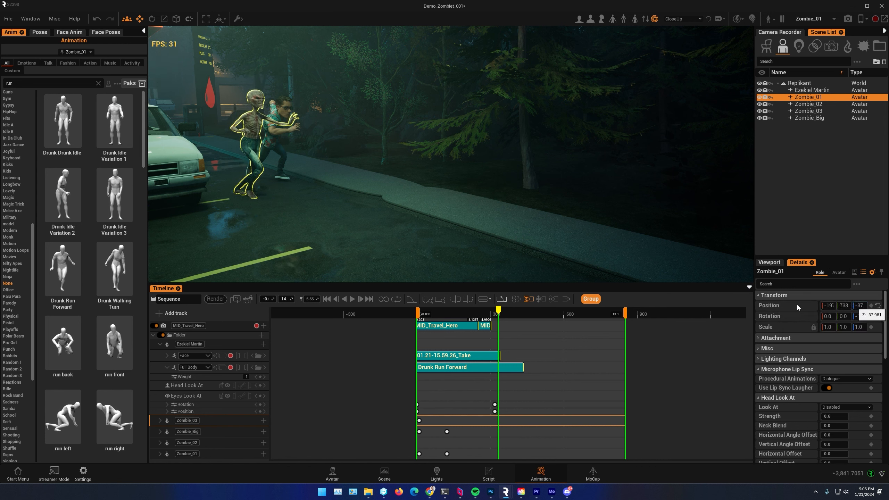
{"action": "right_click_drag", "start_coordinate": [641, 253], "coordinate": [342, 198]}
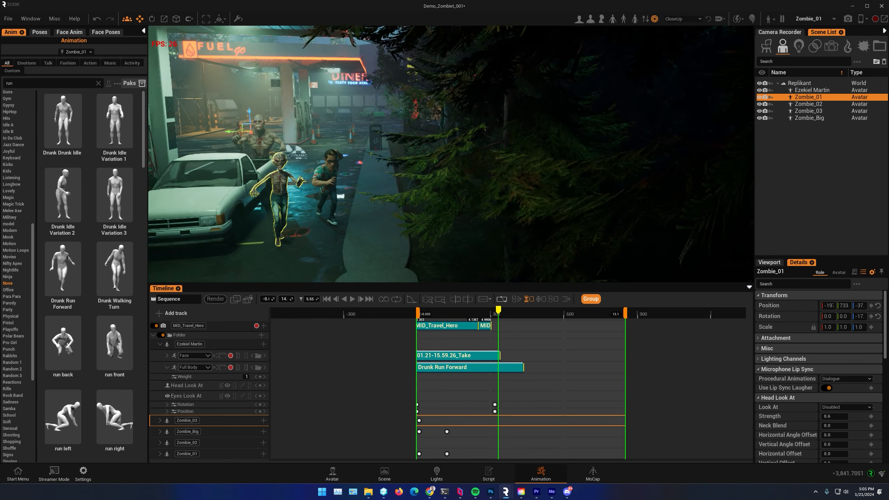
Play the sequence from its start, first in the free view and again through the timeline cameras, stopping after the hero's last shot
{"action": "key", "text": "q"}
{"action": "left_click_drag", "start_coordinate": [499, 309], "coordinate": [420, 305]}
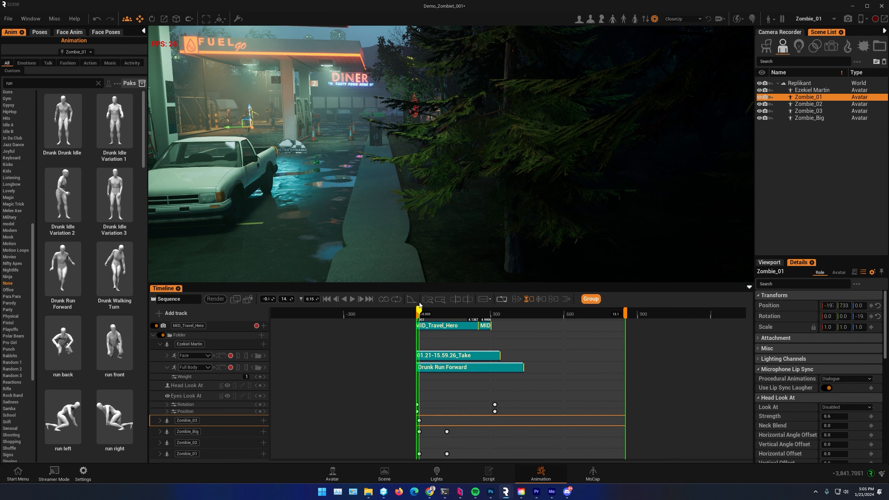
{"action": "left_click", "coordinate": [352, 299]}
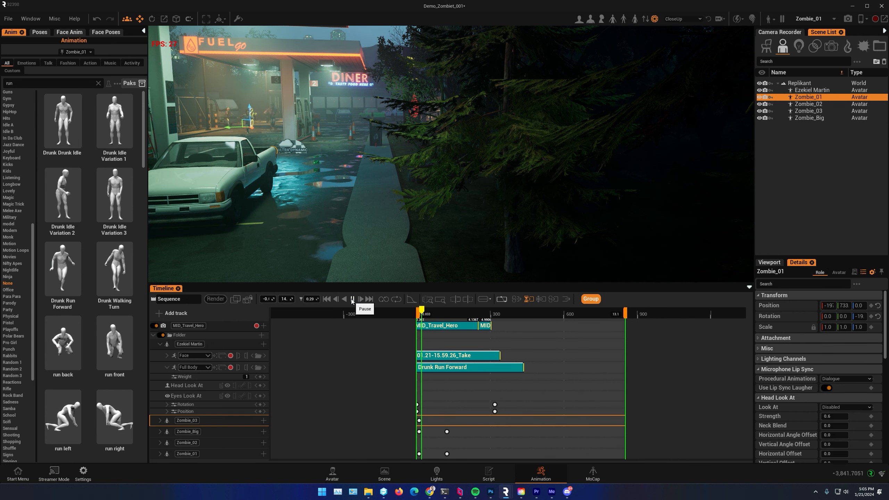
{"action": "left_click", "coordinate": [248, 300]}
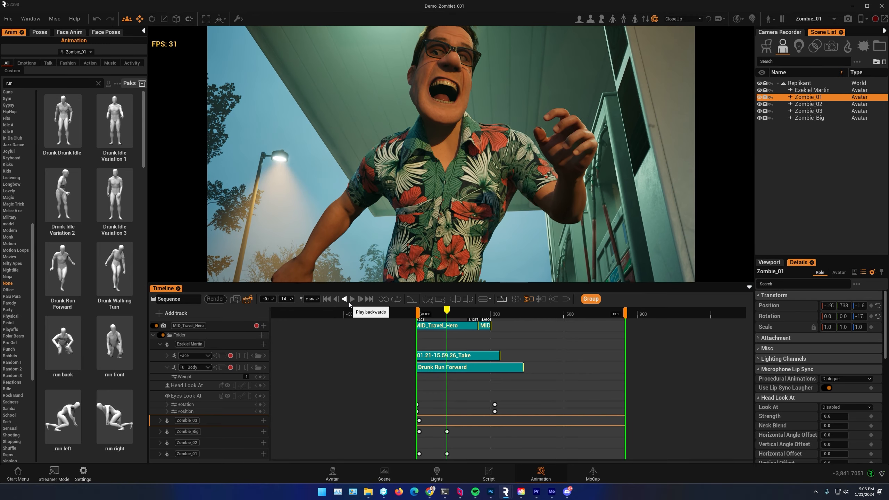
{"action": "left_click", "coordinate": [352, 303]}
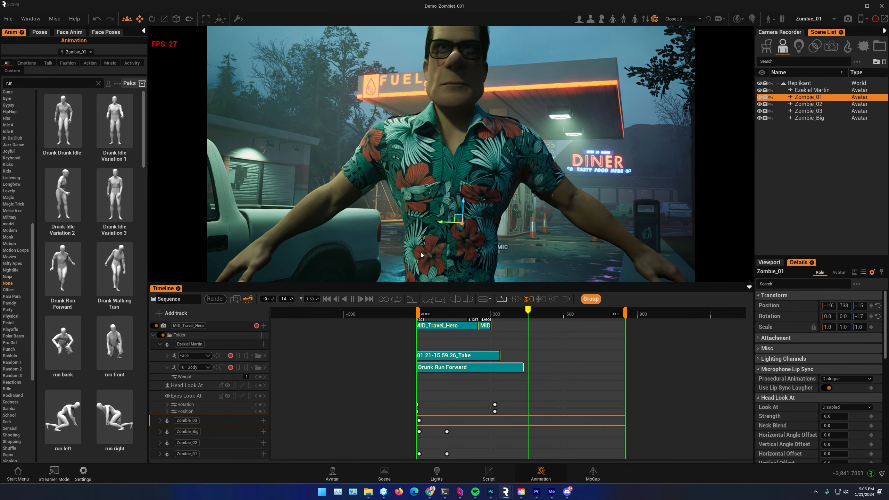
{"action": "left_click", "coordinate": [352, 299]}
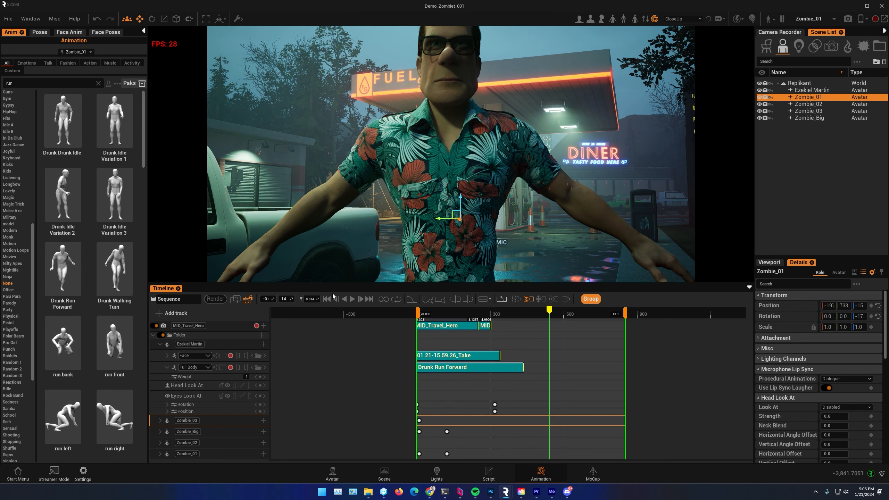
Readjust the height split between viewport and timeline, bring the camera tracks into sight and collapse the folder of character tracks
{"action": "mouse_move", "coordinate": [316, 335]}
{"action": "left_mouse_down"}
{"action": "mouse_move", "coordinate": [301, 410]}
{"action": "mouse_move", "coordinate": [315, 349]}
{"action": "left_mouse_up"}
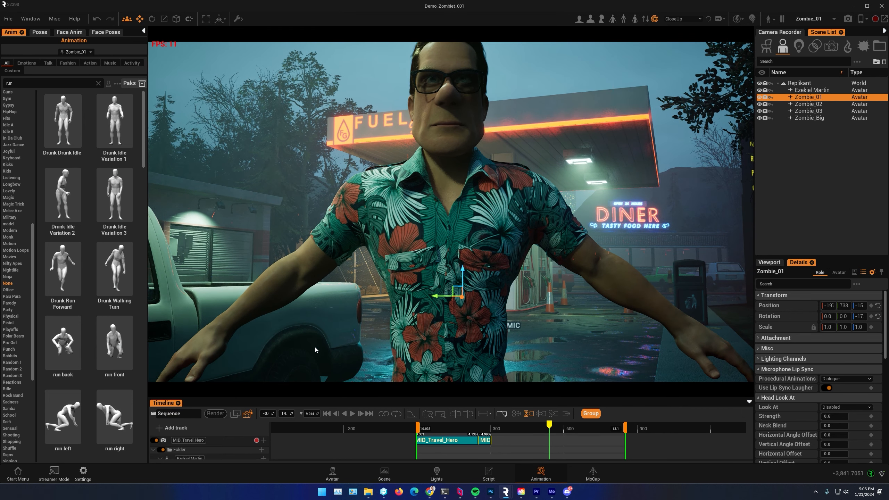
{"action": "left_click_drag", "start_coordinate": [486, 424], "coordinate": [432, 427]}
{"action": "left_click_drag", "start_coordinate": [451, 398], "coordinate": [456, 275]}
{"action": "scroll", "coordinate": [222, 347], "scroll_direction": "up", "scroll_amount": 2}
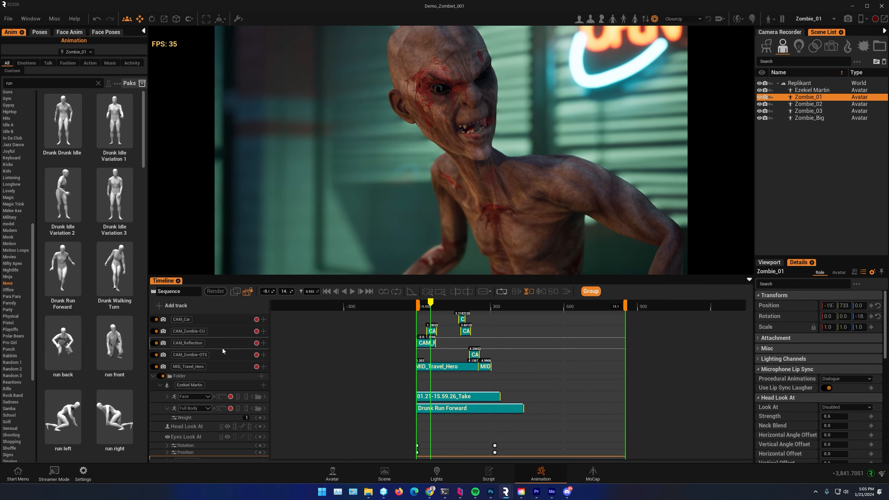
{"action": "left_click", "coordinate": [152, 376]}
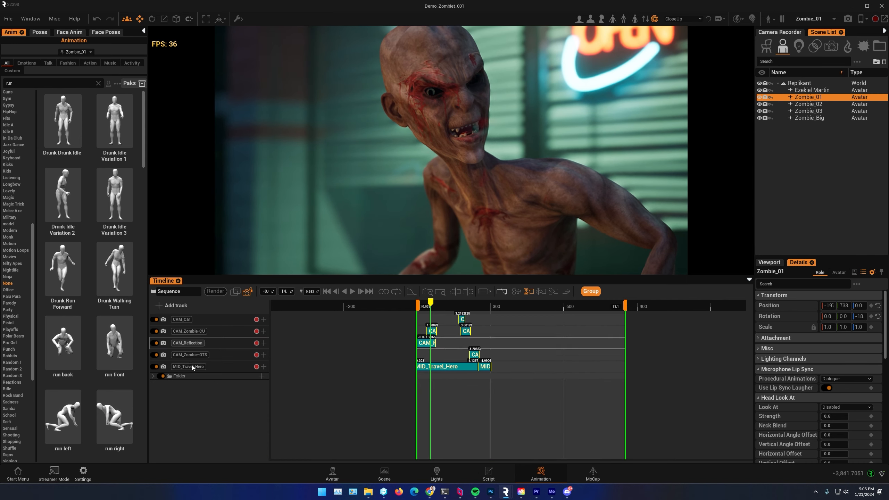
Disable the CAM_Zombie-OTS, CAM_Reflection, CAM_Zombie-CU and CAM_Car tracks so only MID_Travel_Hero stays active
{"action": "mouse_move", "coordinate": [432, 304]}
{"action": "left_mouse_down"}
{"action": "mouse_move", "coordinate": [414, 306]}
{"action": "mouse_move", "coordinate": [440, 307]}
{"action": "left_mouse_up"}
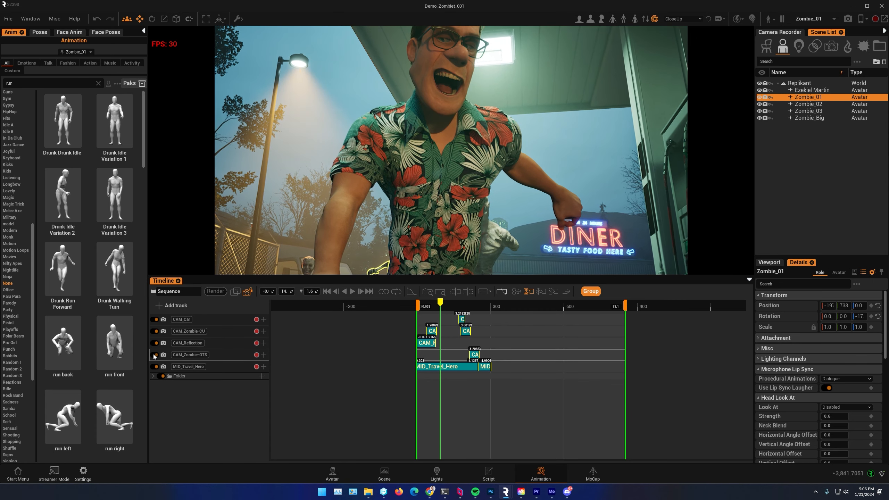
{"action": "left_click", "coordinate": [156, 354]}
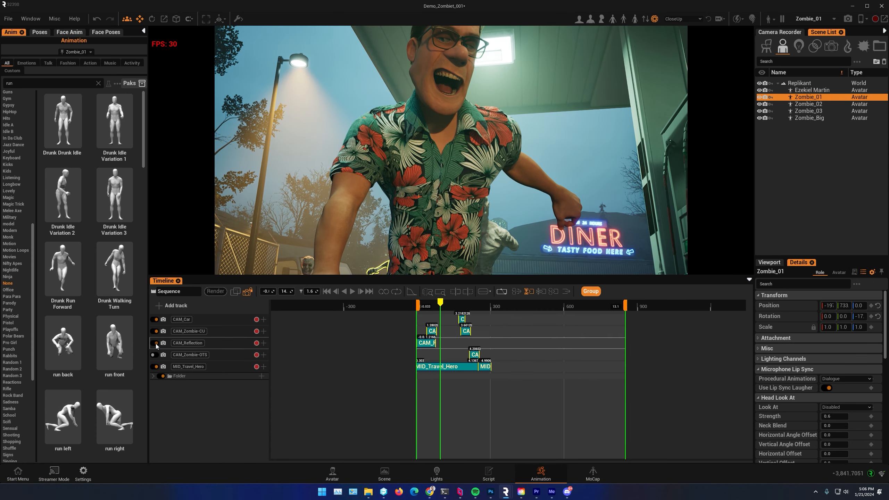
{"action": "left_click", "coordinate": [154, 343]}
{"action": "left_click", "coordinate": [154, 331]}
{"action": "left_click", "coordinate": [155, 320]}
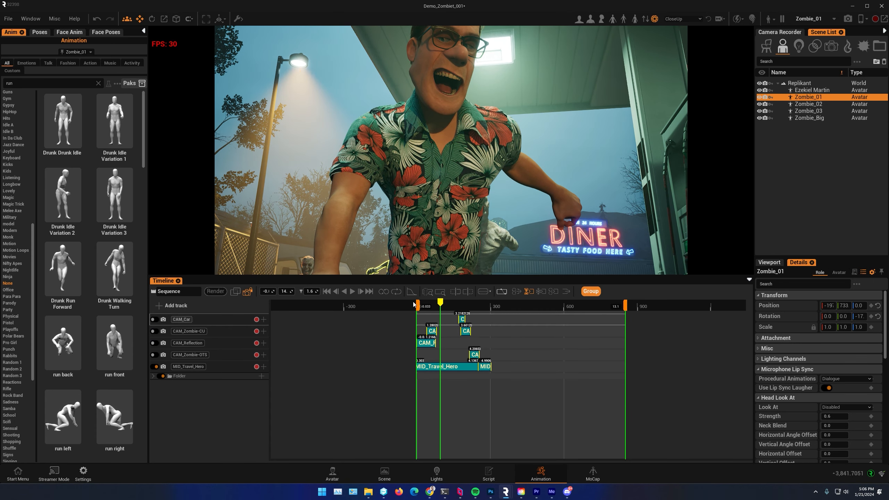
Near the start of the sequence, reposition the MID_Travel_Hero camera to about X 111, Y 205 for a higher view of the runners
{"action": "left_click_drag", "start_coordinate": [442, 306], "coordinate": [425, 319]}
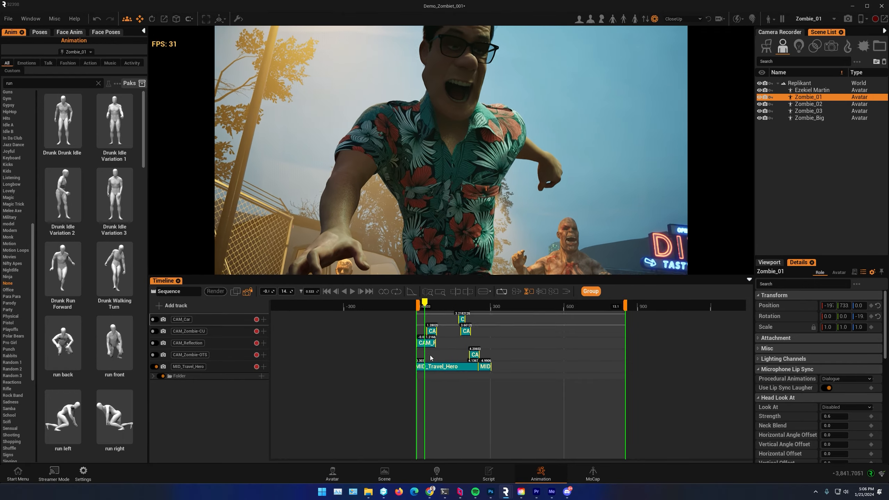
{"action": "left_click", "coordinate": [431, 367]}
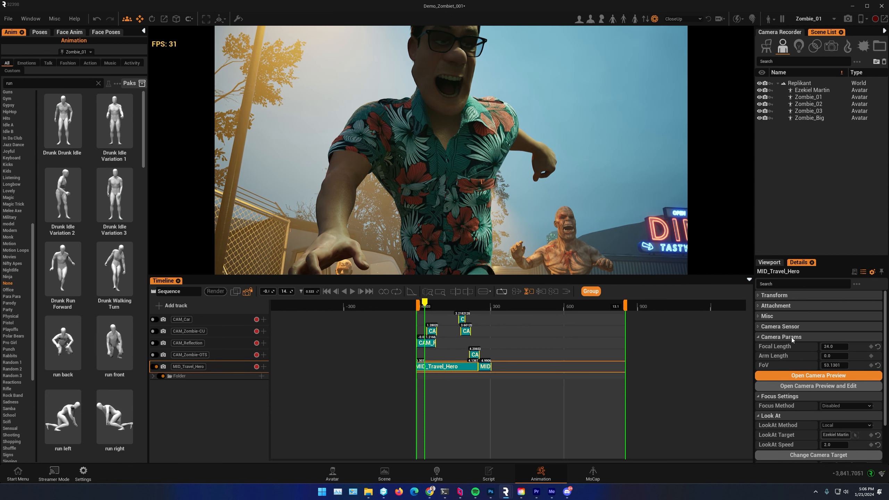
{"action": "left_click", "coordinate": [758, 296]}
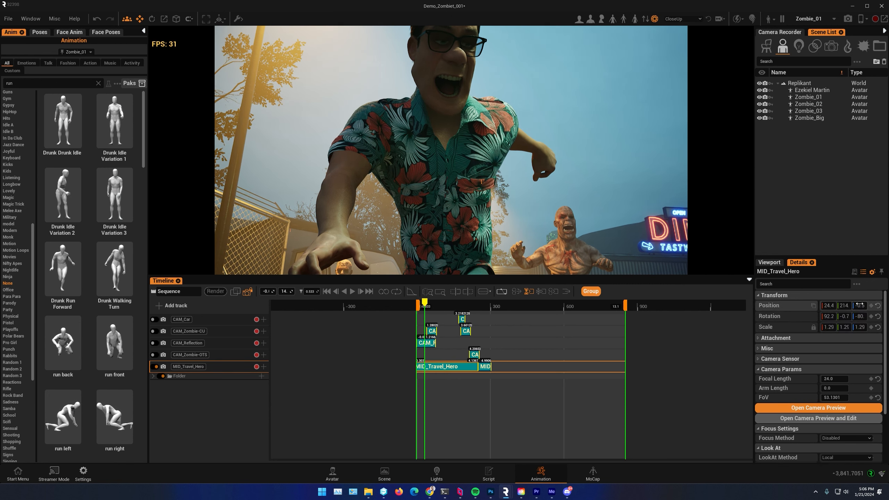
{"action": "mouse_move", "coordinate": [859, 305]}
{"action": "left_mouse_down"}
{"action": "mouse_move", "coordinate": [833, 306]}
{"action": "mouse_move", "coordinate": [847, 306]}
{"action": "left_mouse_up"}
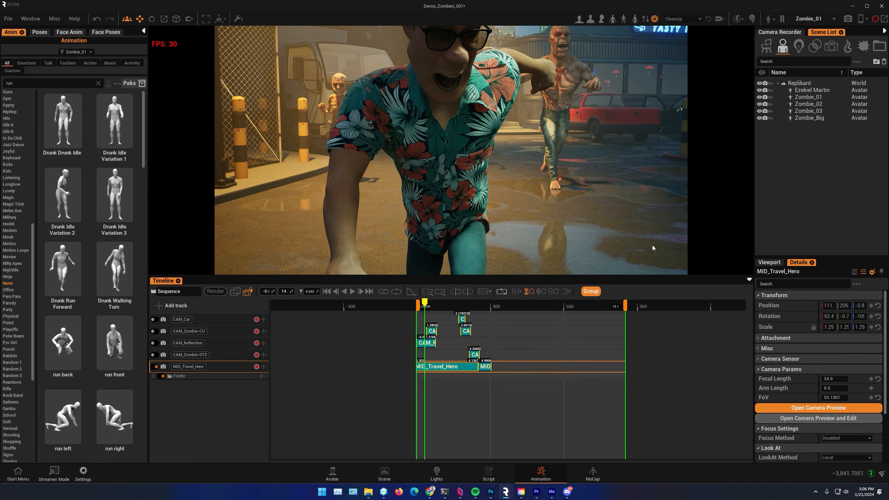
Clear the MID_Travel_Hero camera's LookAt target and reposition the camera to about X 142, Y 195 to frame the hero's face
{"action": "left_click_drag", "start_coordinate": [886, 380], "coordinate": [887, 437]}
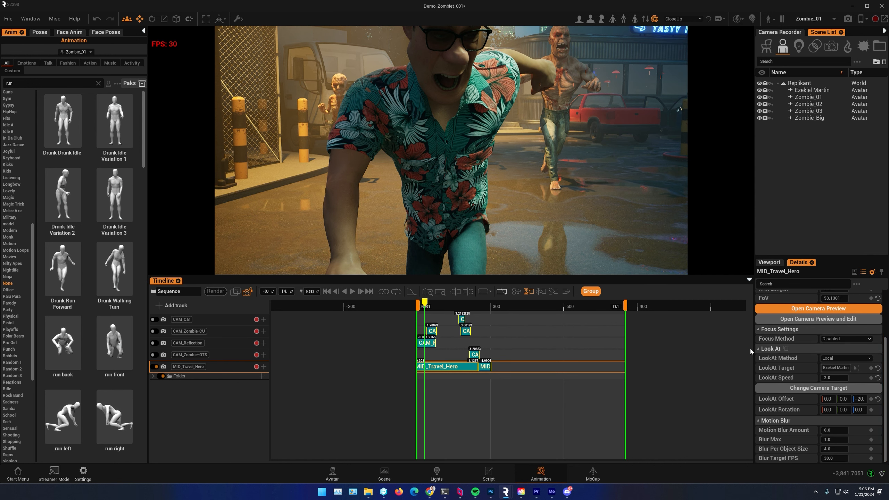
{"action": "left_click", "coordinate": [877, 368]}
{"action": "left_click_drag", "start_coordinate": [425, 302], "coordinate": [432, 303]}
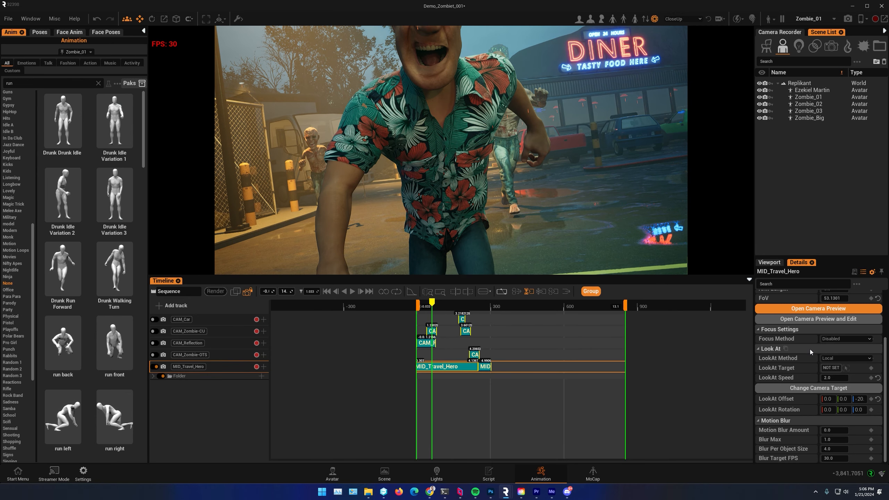
{"action": "scroll", "coordinate": [810, 349], "scroll_direction": "up", "scroll_amount": 5}
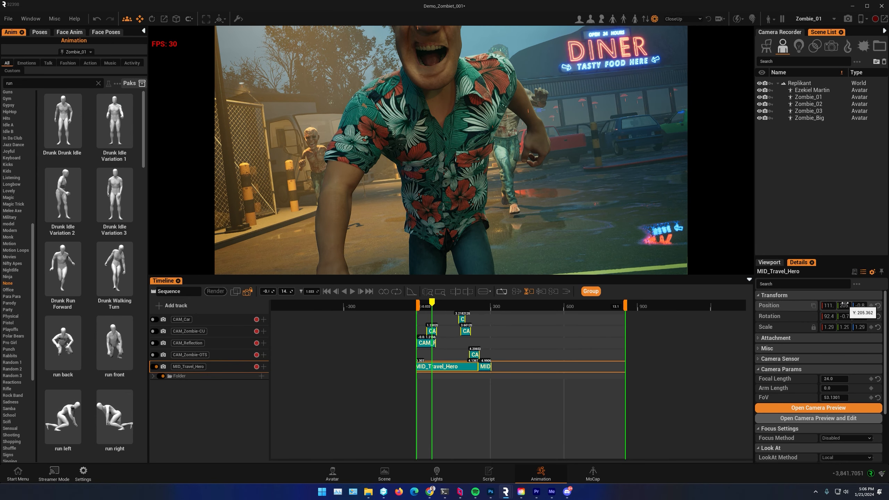
{"action": "left_click_drag", "start_coordinate": [832, 305], "coordinate": [844, 305]}
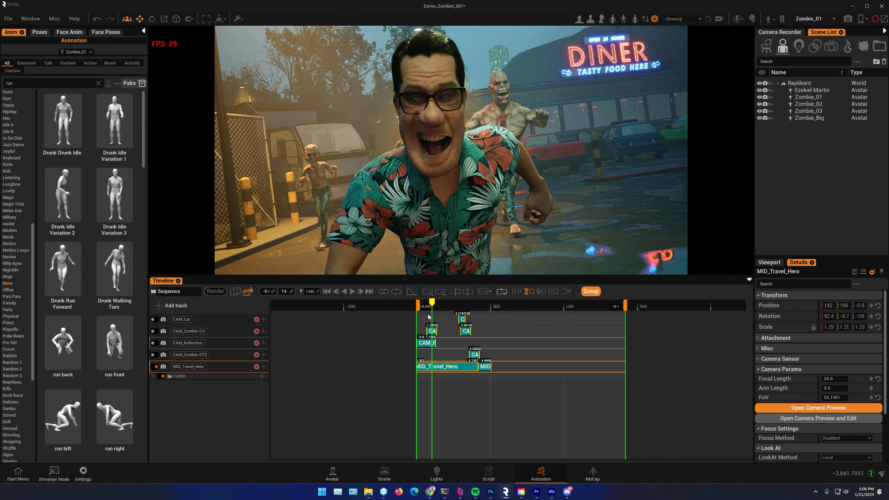
Delete the short second MID_Travel_Hero clip and extend the first clip to the end of the sequence
{"action": "left_click_drag", "start_coordinate": [432, 302], "coordinate": [498, 307]}
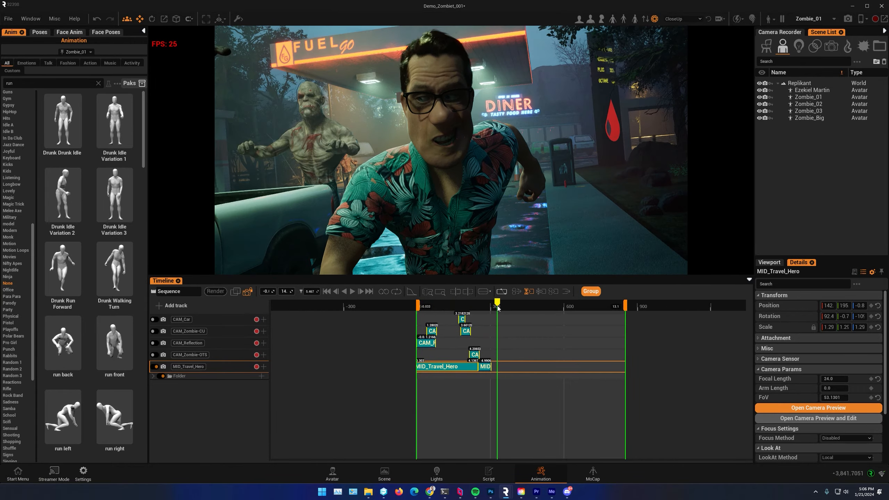
{"action": "left_click", "coordinate": [485, 368]}
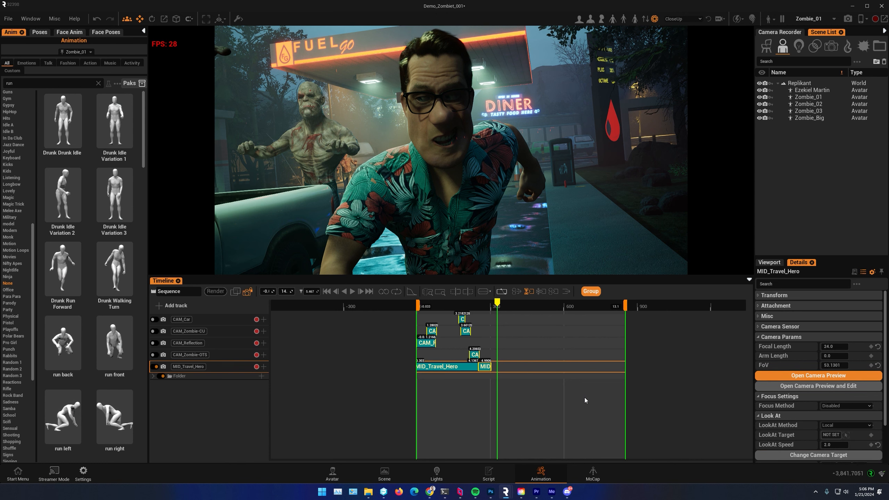
{"action": "key", "text": "Delete"}
{"action": "left_click_drag", "start_coordinate": [432, 307], "coordinate": [455, 309]}
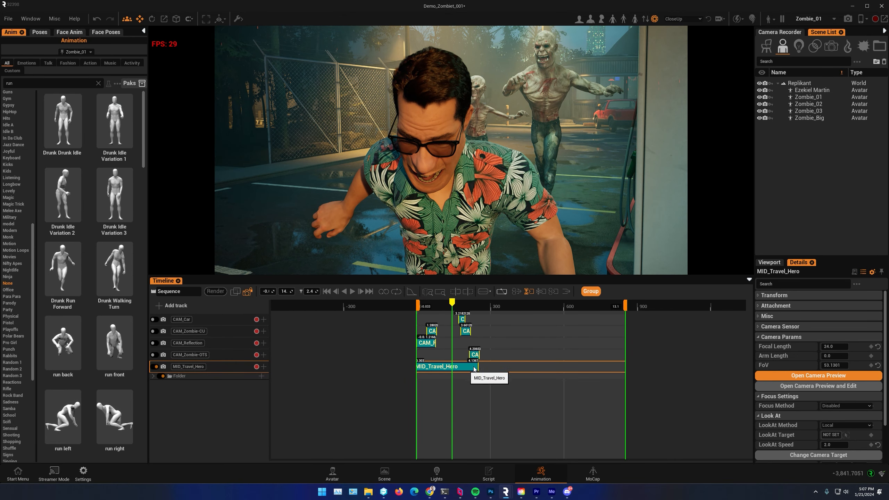
{"action": "left_click_drag", "start_coordinate": [478, 366], "coordinate": [632, 363]}
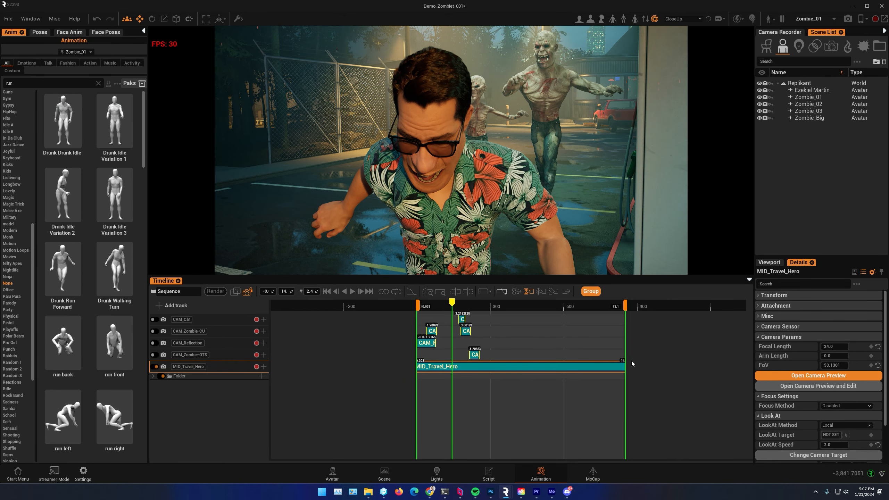
Expand the character folder and extend the hero's Full Body clip Drunk Run Forward to nearly the end of the sequence
{"action": "left_click_drag", "start_coordinate": [453, 302], "coordinate": [418, 303]}
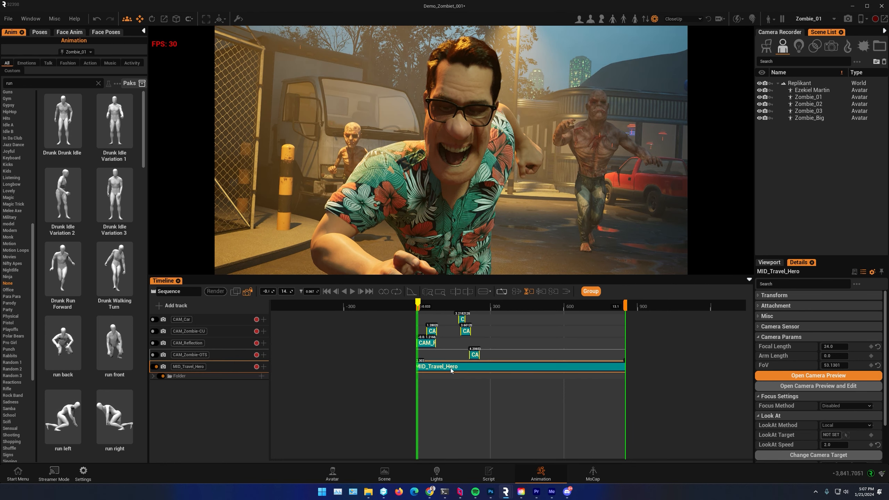
{"action": "scroll", "coordinate": [448, 371], "scroll_direction": "up", "scroll_amount": 4}
{"action": "left_click_drag", "start_coordinate": [405, 304], "coordinate": [589, 302]}
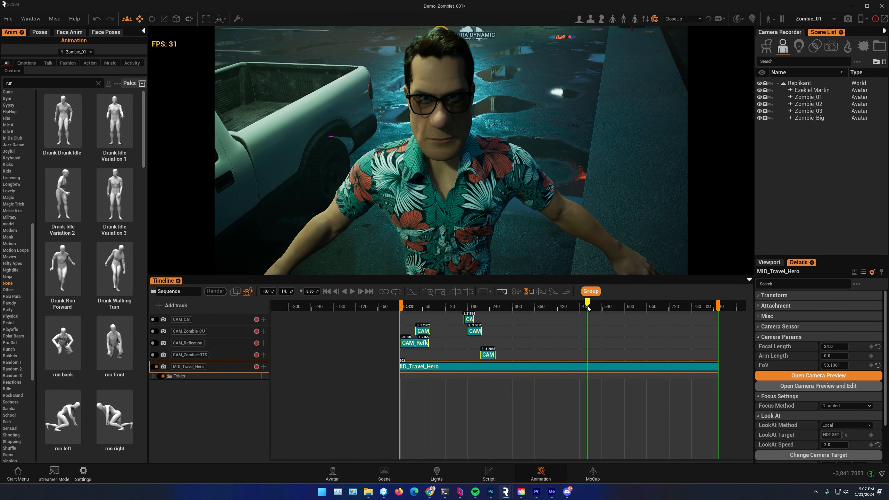
{"action": "left_click", "coordinate": [152, 376]}
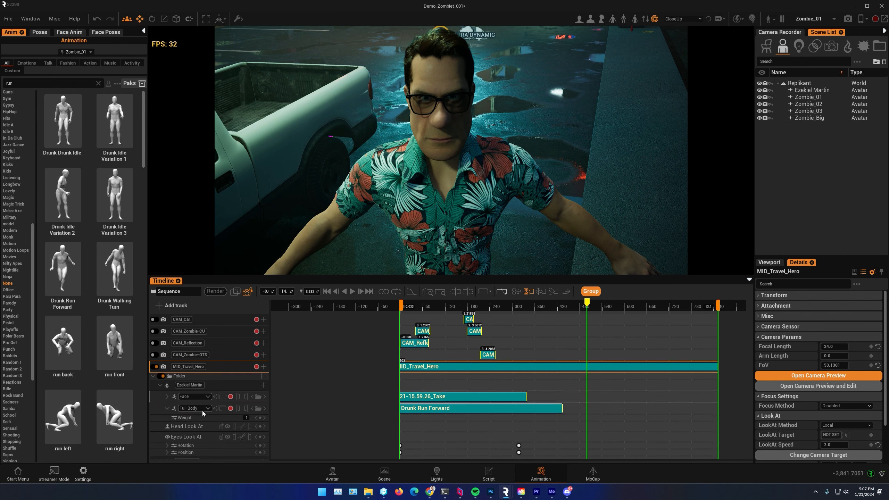
{"action": "scroll", "coordinate": [202, 424], "scroll_direction": "down", "scroll_amount": 3}
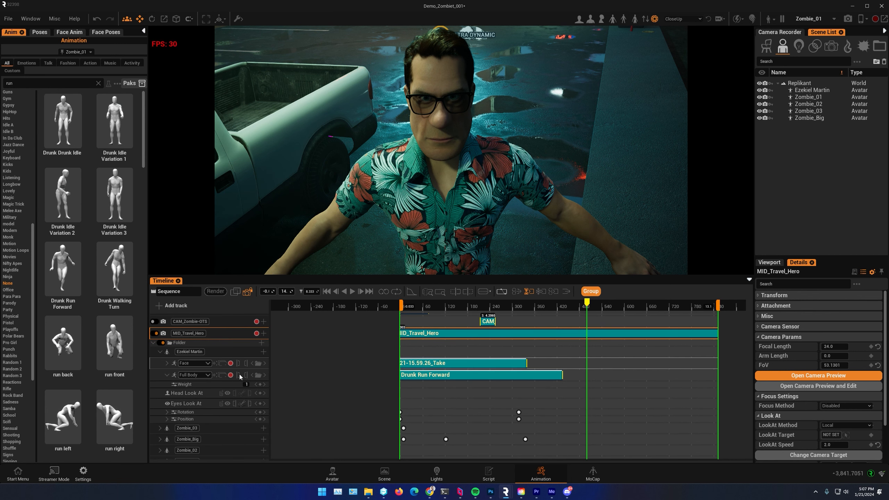
{"action": "left_click", "coordinate": [528, 377]}
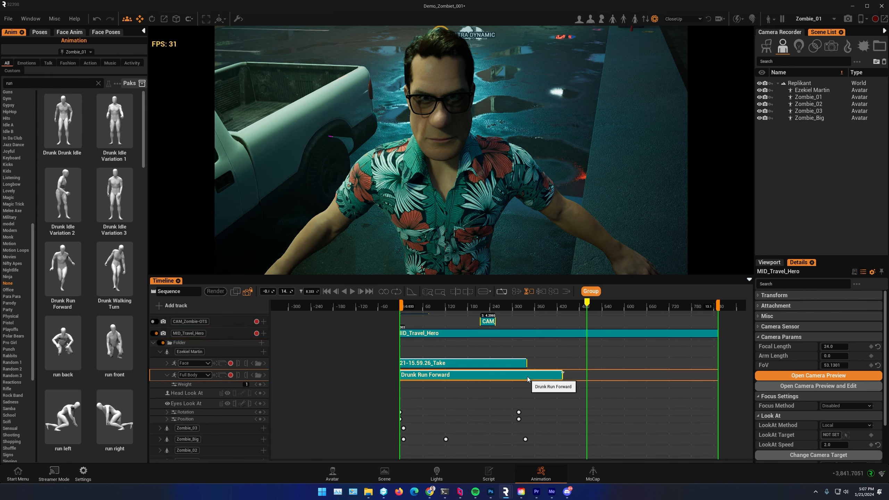
{"action": "left_click", "coordinate": [516, 292]}
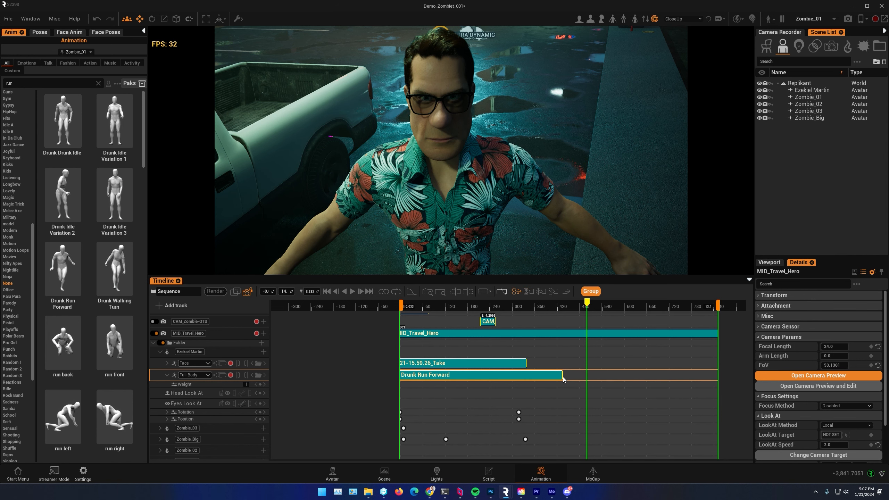
{"action": "left_click_drag", "start_coordinate": [562, 376], "coordinate": [744, 386]}
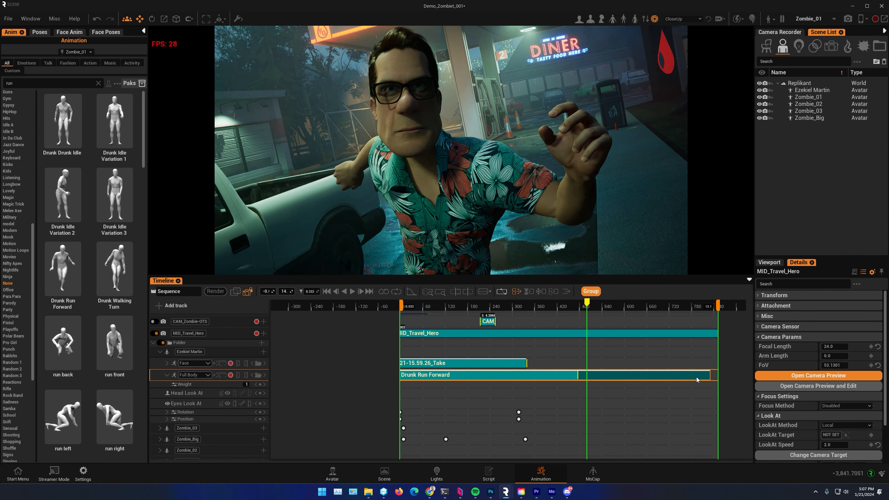
In the free view at about 5.7, move the hero about 311 units along X ahead of the zombies and keyframe his position
{"action": "left_click_drag", "start_coordinate": [584, 307], "coordinate": [630, 308]}
{"action": "left_click", "coordinate": [249, 293]}
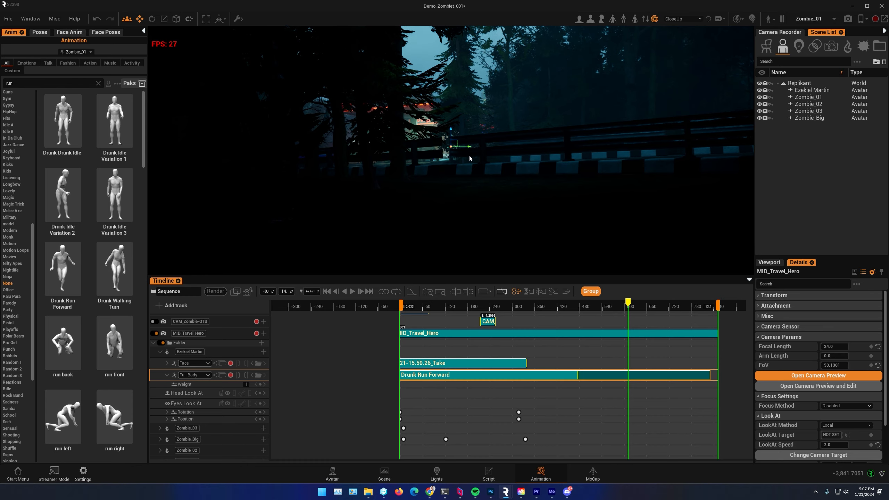
{"action": "key", "text": "w"}
{"action": "right_click_drag", "start_coordinate": [504, 161], "coordinate": [504, 160]}
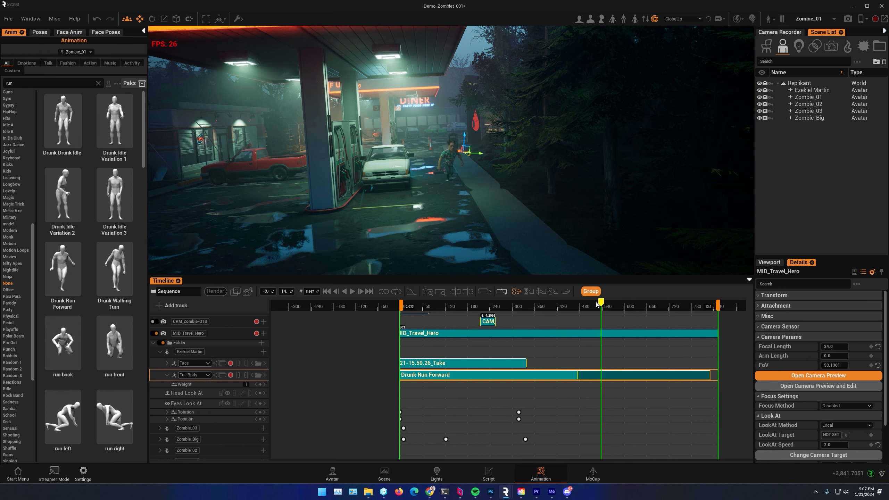
{"action": "left_click_drag", "start_coordinate": [568, 304], "coordinate": [530, 301]}
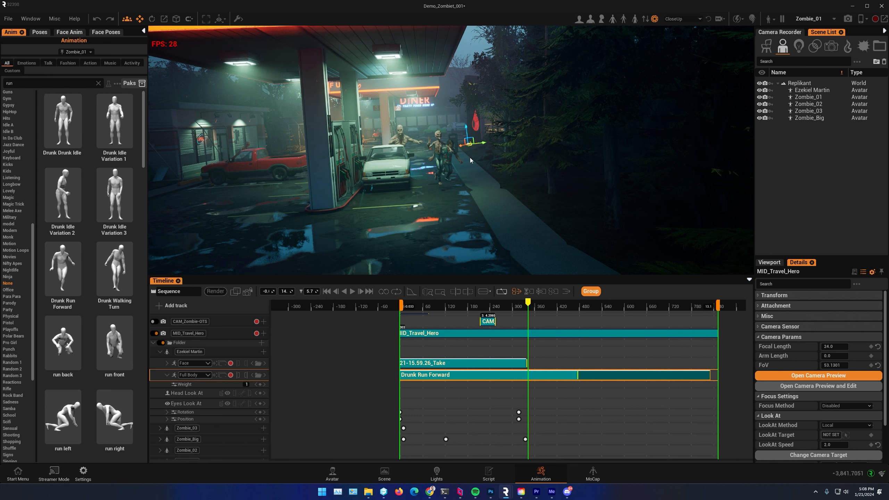
{"action": "left_click", "coordinate": [448, 165]}
{"action": "left_click_drag", "start_coordinate": [459, 185], "coordinate": [505, 194]}
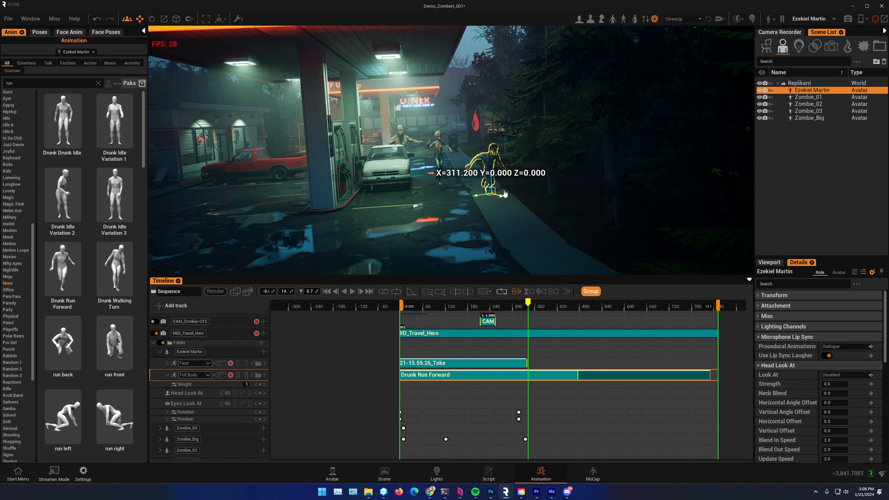
{"action": "left_click", "coordinate": [759, 296]}
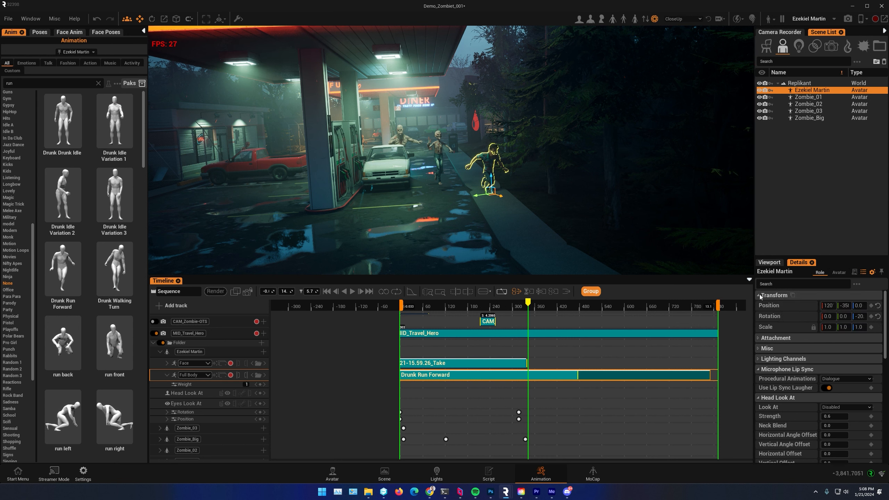
{"action": "left_click", "coordinate": [872, 306]}
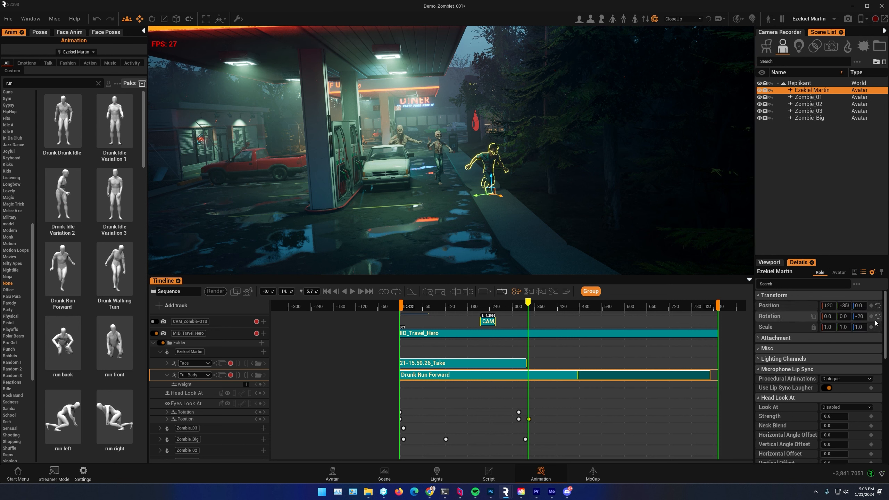